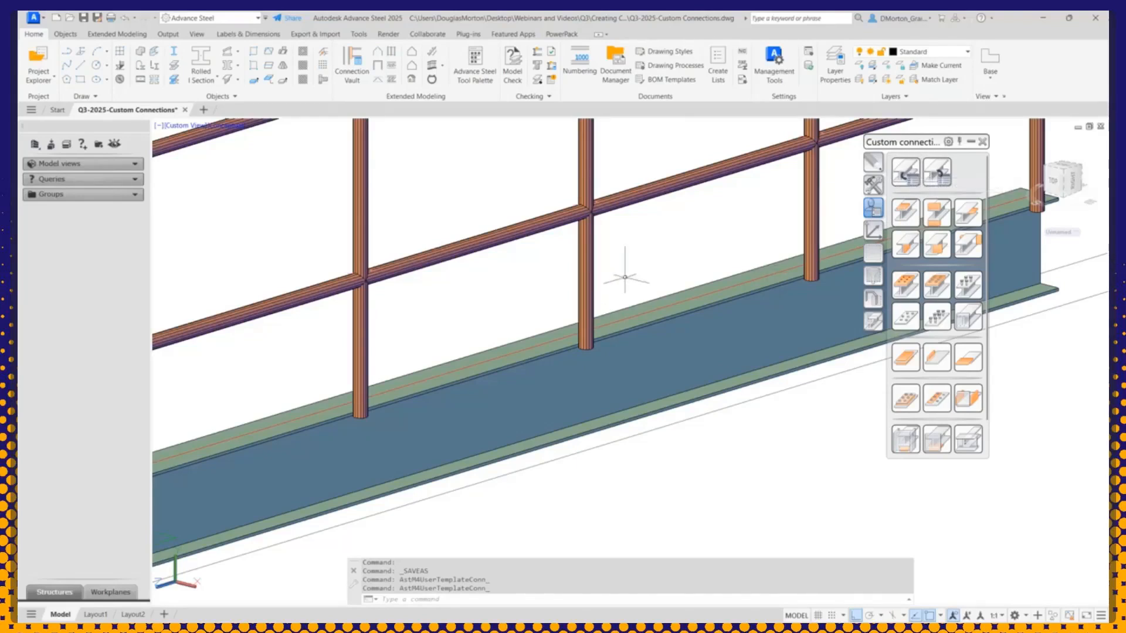
Step: Switch the visual style to 2D Wireframe for work at the second railing post's lower end
{"action": "scroll", "coordinate": [663, 258], "scroll_direction": "down", "scroll_amount": 5}
{"action": "scroll", "coordinate": [472, 359], "scroll_direction": "up", "scroll_amount": 8}
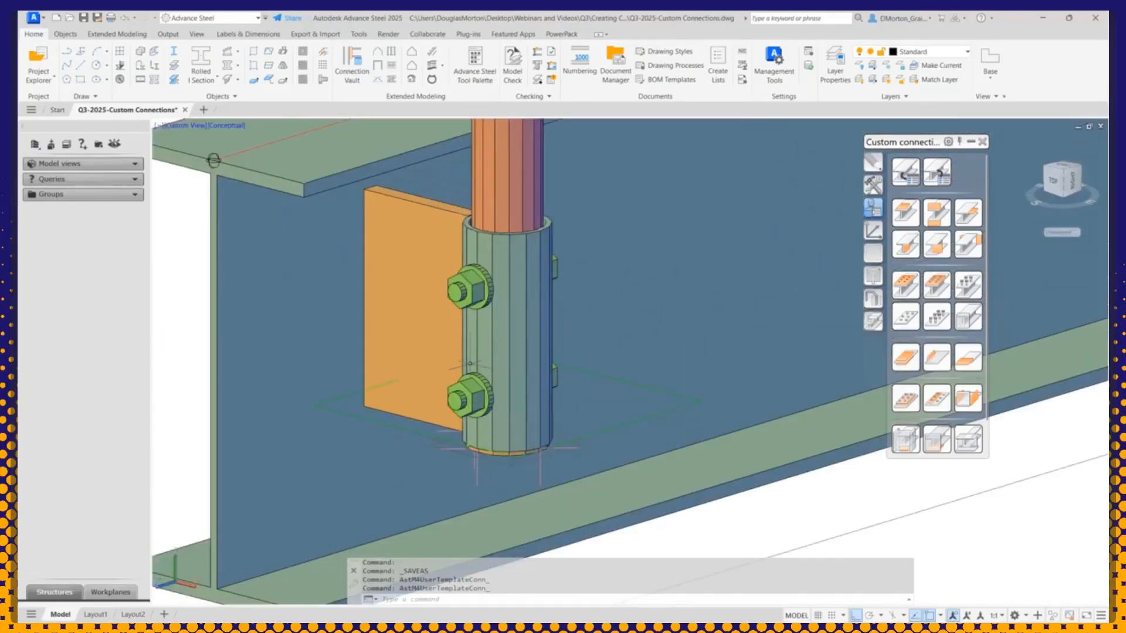
{"action": "scroll", "coordinate": [470, 364], "scroll_direction": "down", "scroll_amount": 7}
{"action": "scroll", "coordinate": [291, 395], "scroll_direction": "down", "scroll_amount": 2}
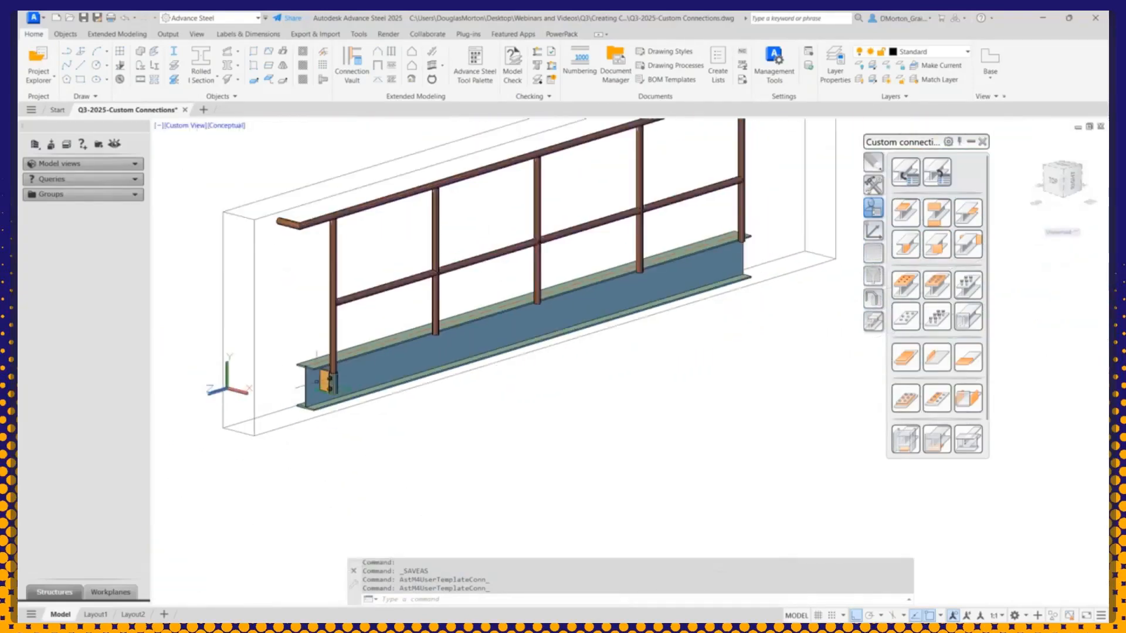
{"action": "scroll", "coordinate": [410, 352], "scroll_direction": "up", "scroll_amount": 8}
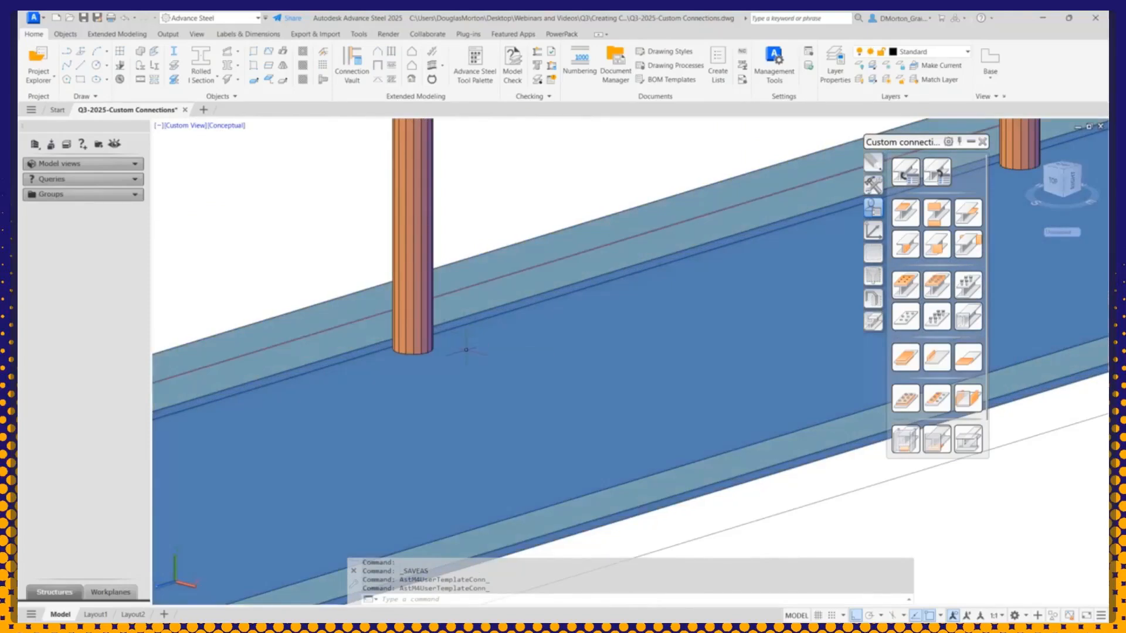
{"action": "left_click", "coordinate": [226, 126]}
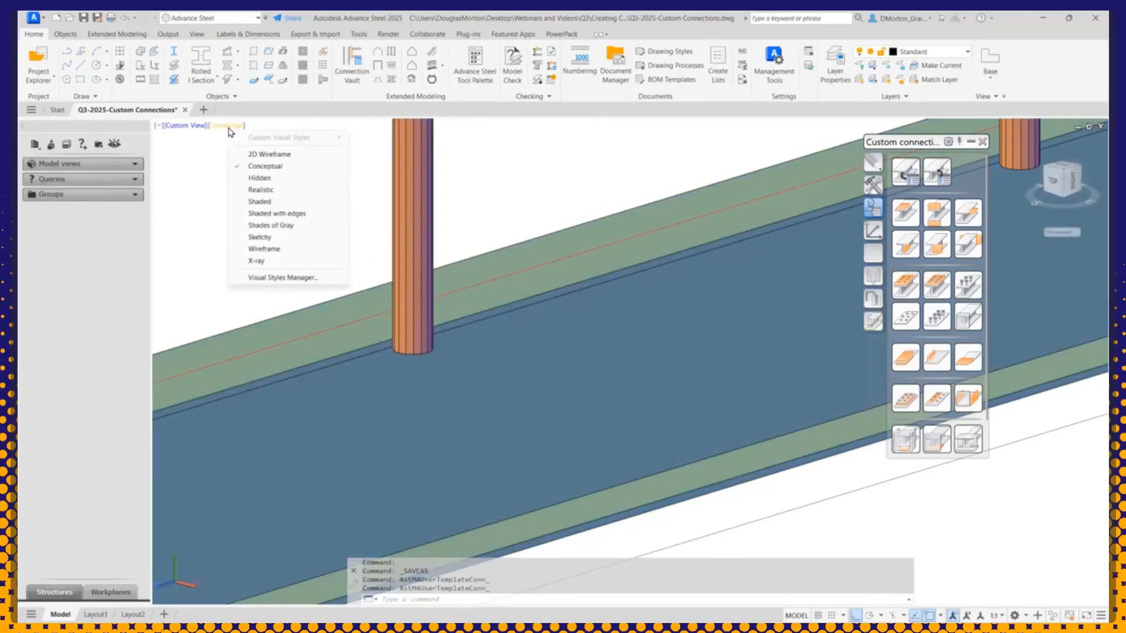
{"action": "left_click", "coordinate": [250, 155]}
{"action": "scroll", "coordinate": [429, 250], "scroll_direction": "up", "scroll_amount": 3}
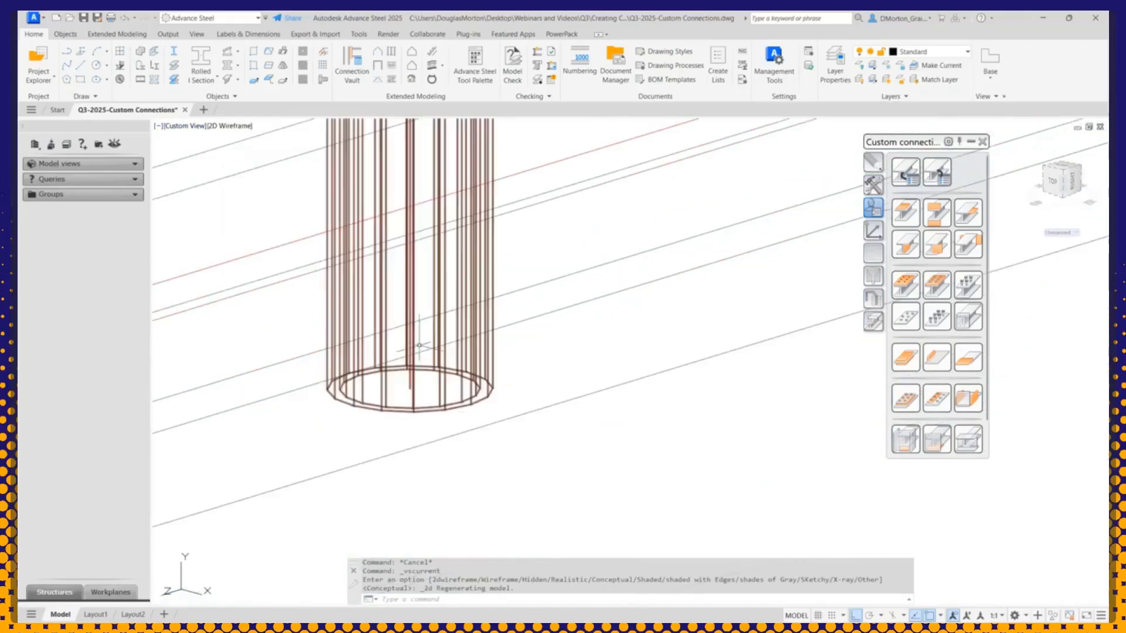
{"action": "scroll", "coordinate": [429, 251], "scroll_direction": "down", "scroll_amount": 5}
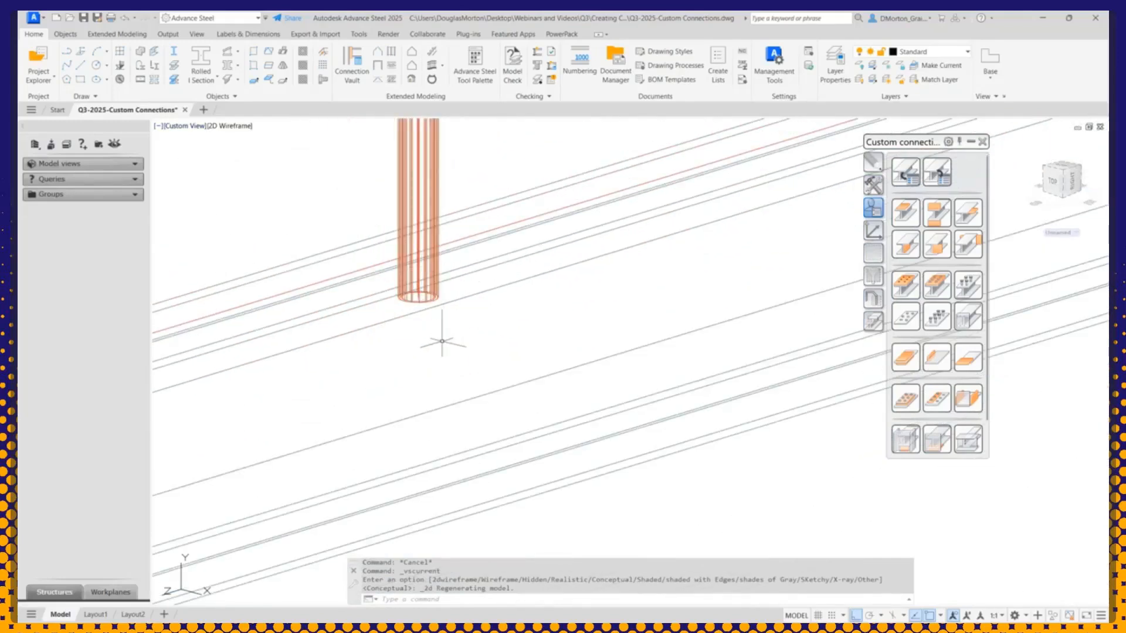
Step: Create a circular hollow section 6 inches long, running upward from the centre of the second railing post's lower end
{"action": "left_click", "coordinate": [65, 34]}
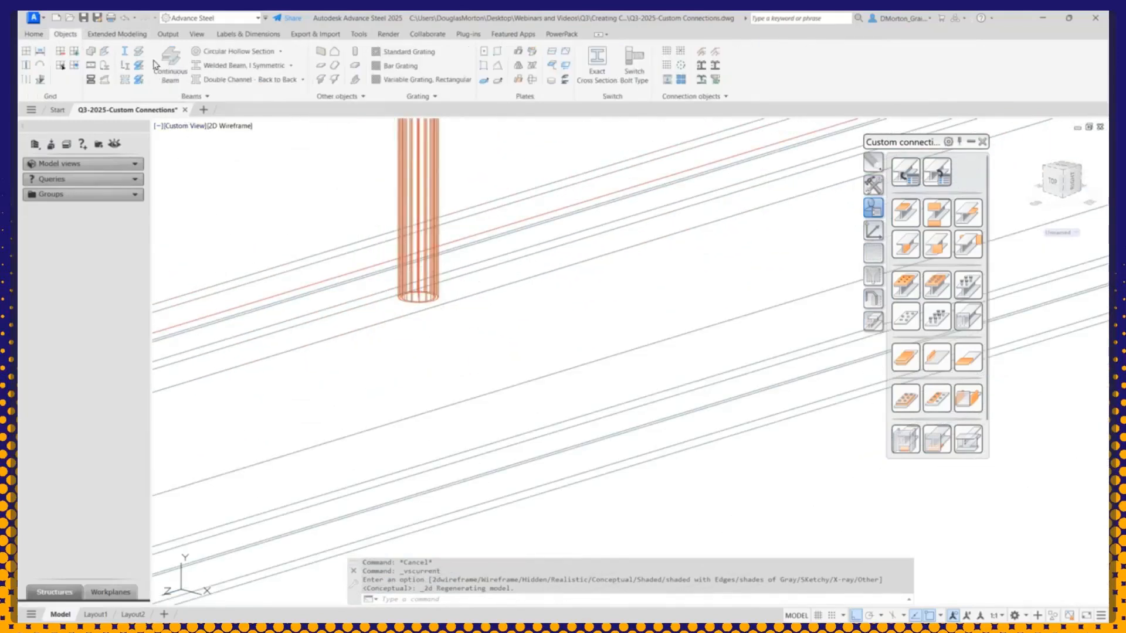
{"action": "left_click", "coordinate": [231, 65]}
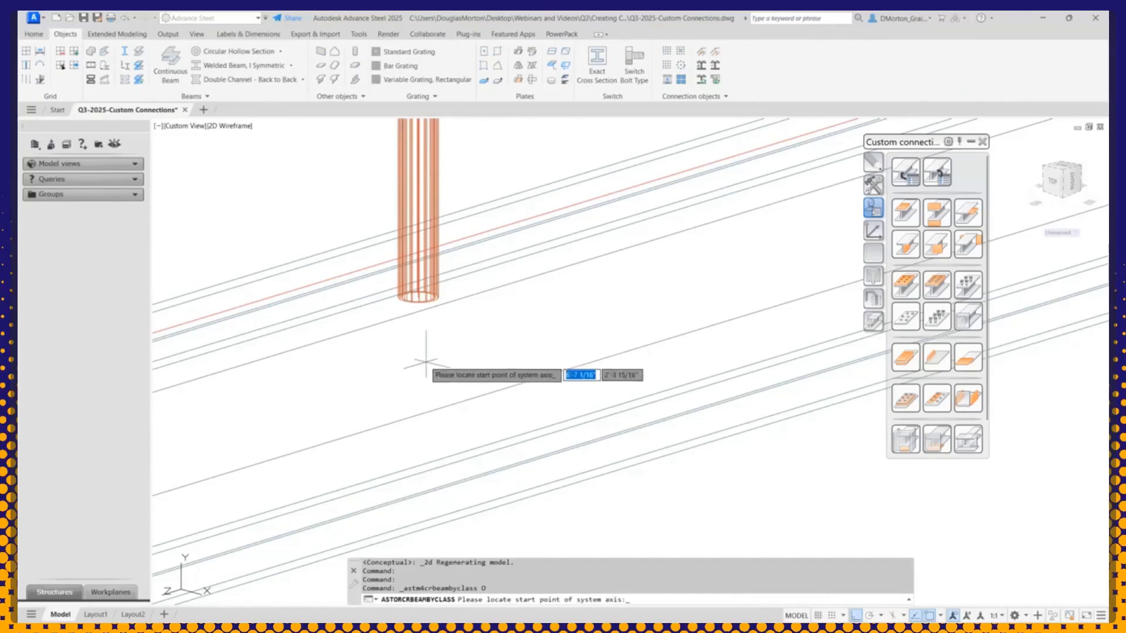
{"action": "scroll", "coordinate": [418, 298], "scroll_direction": "up", "scroll_amount": 3}
{"action": "left_click", "coordinate": [430, 311]}
{"action": "scroll", "coordinate": [431, 369], "scroll_direction": "down", "scroll_amount": 4}
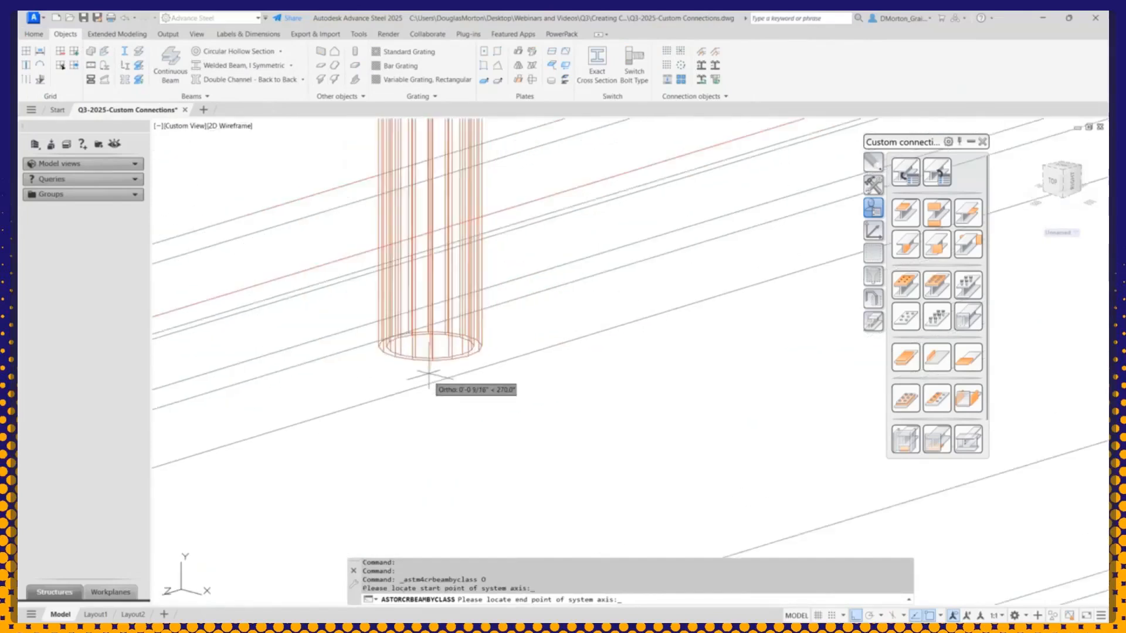
{"action": "scroll", "coordinate": [376, 390], "scroll_direction": "down", "scroll_amount": 5}
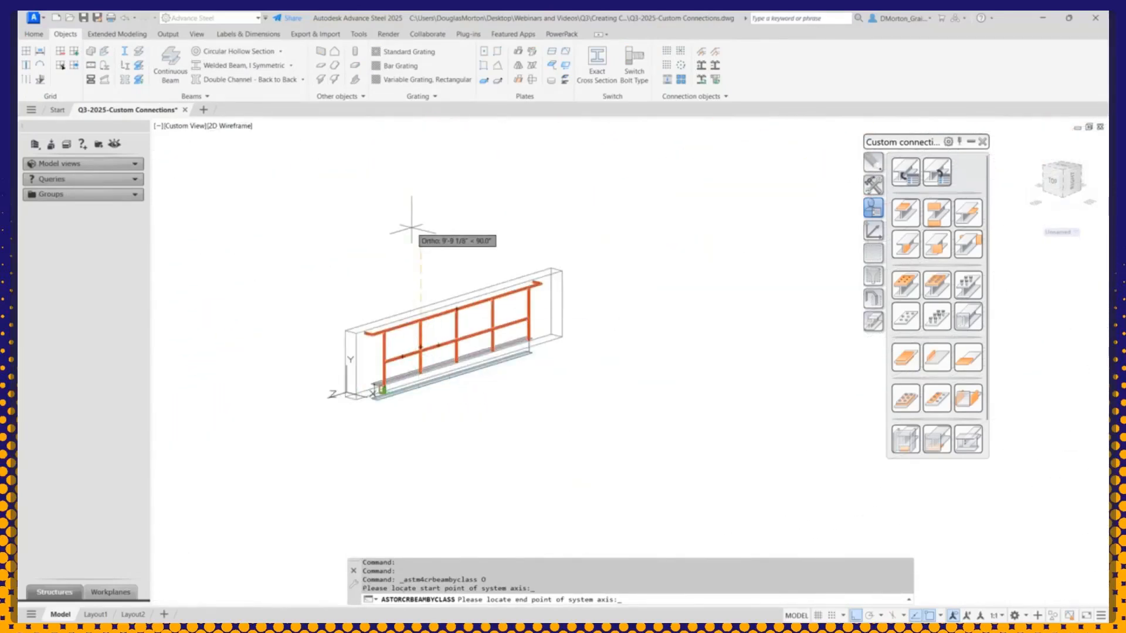
{"action": "type", "text": "6"}
{"action": "key", "text": "Return"}
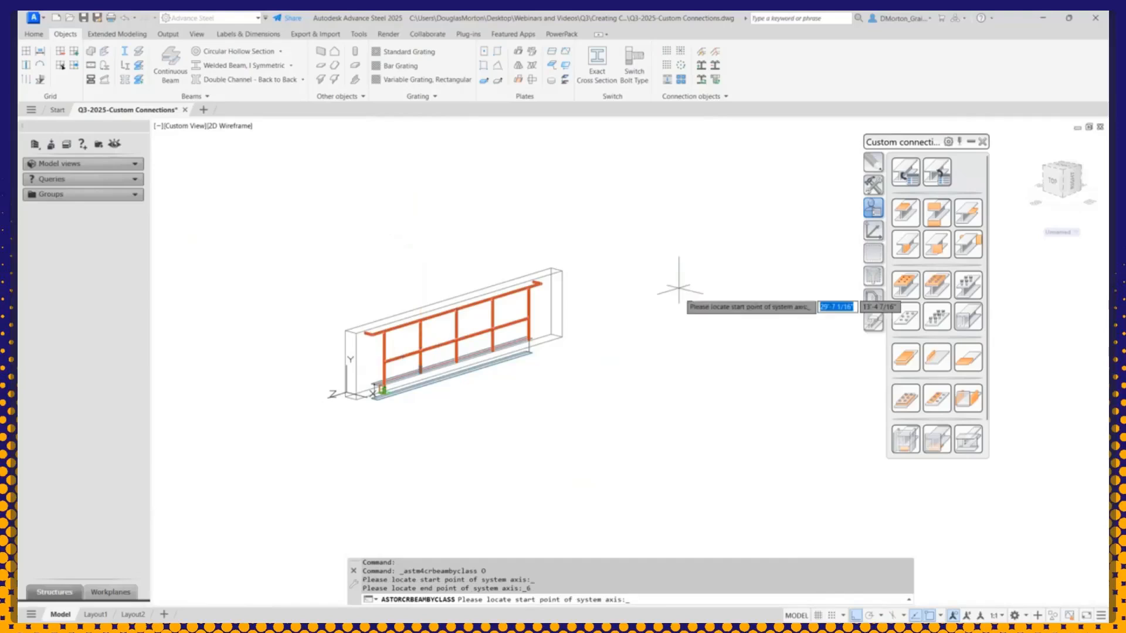
{"action": "scroll", "coordinate": [411, 359], "scroll_direction": "up", "scroll_amount": 6}
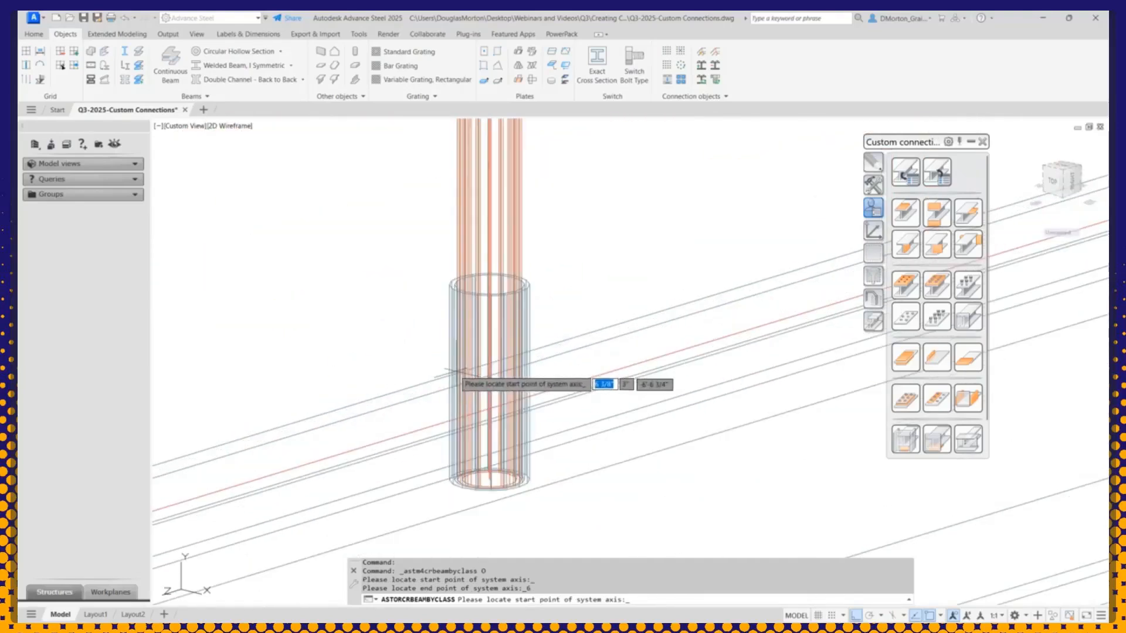
Step: Review the new pipe sleeve's section and positioning properties, and set its model role to Railing Pipe Connection
{"action": "left_click", "coordinate": [356, 291]}
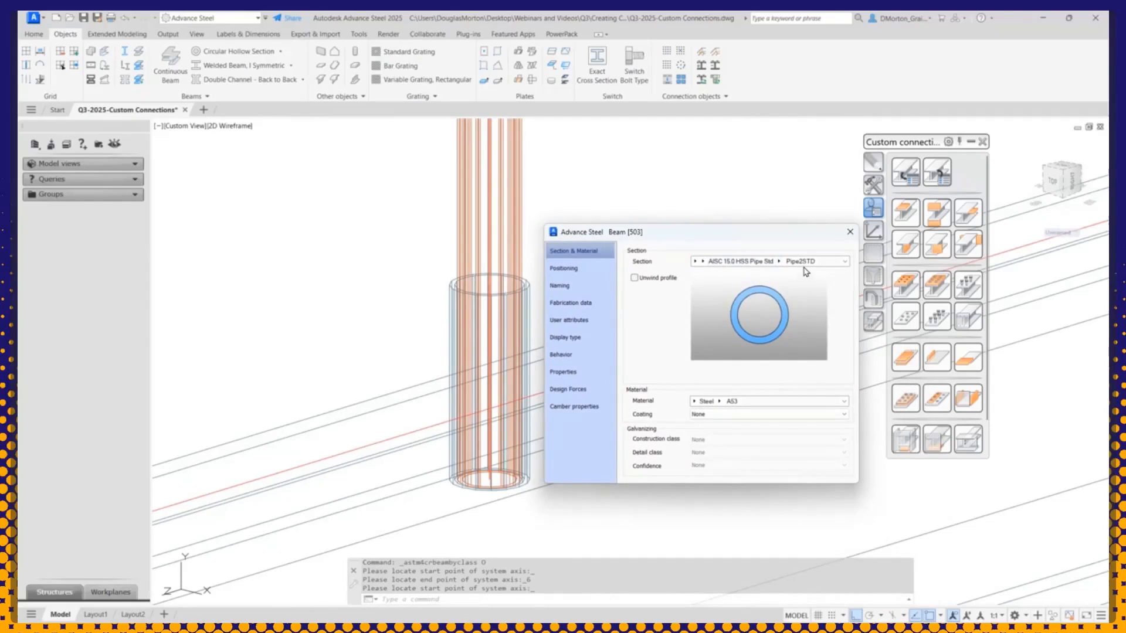
{"action": "left_click", "coordinate": [604, 271]}
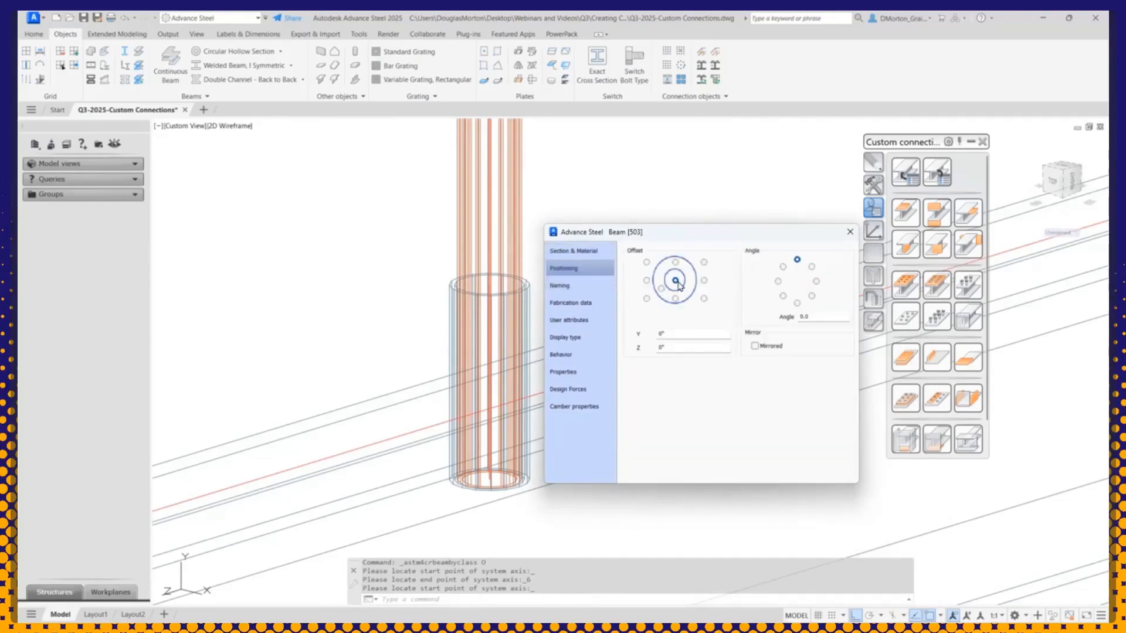
{"action": "left_click", "coordinate": [591, 288]}
{"action": "left_click", "coordinate": [748, 394]}
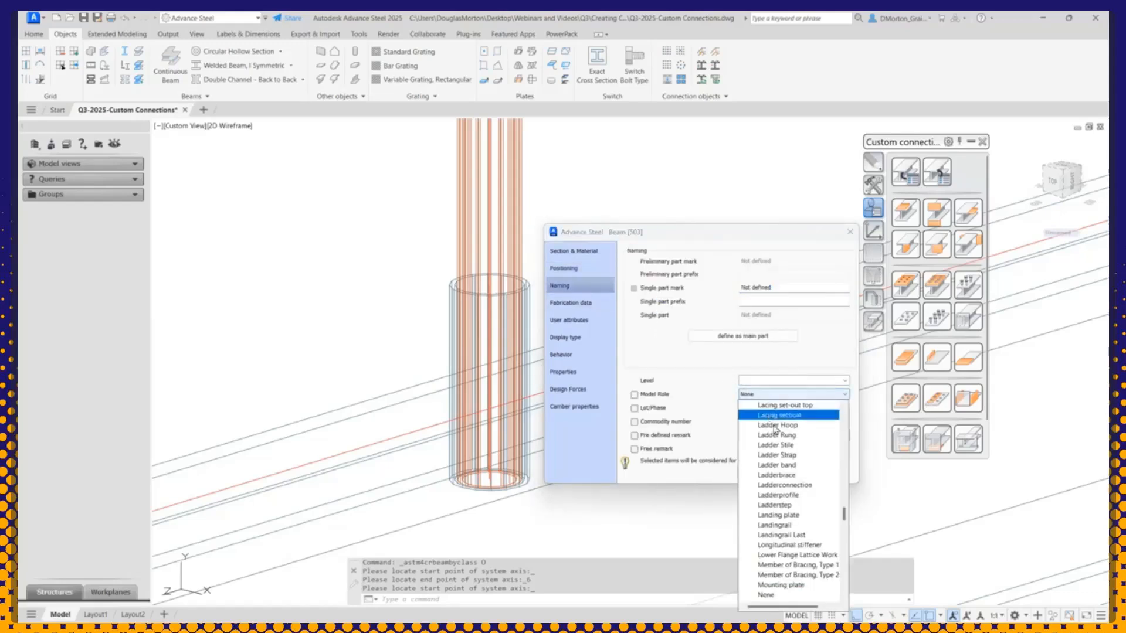
{"action": "scroll", "coordinate": [792, 505], "scroll_direction": "down", "scroll_amount": 12}
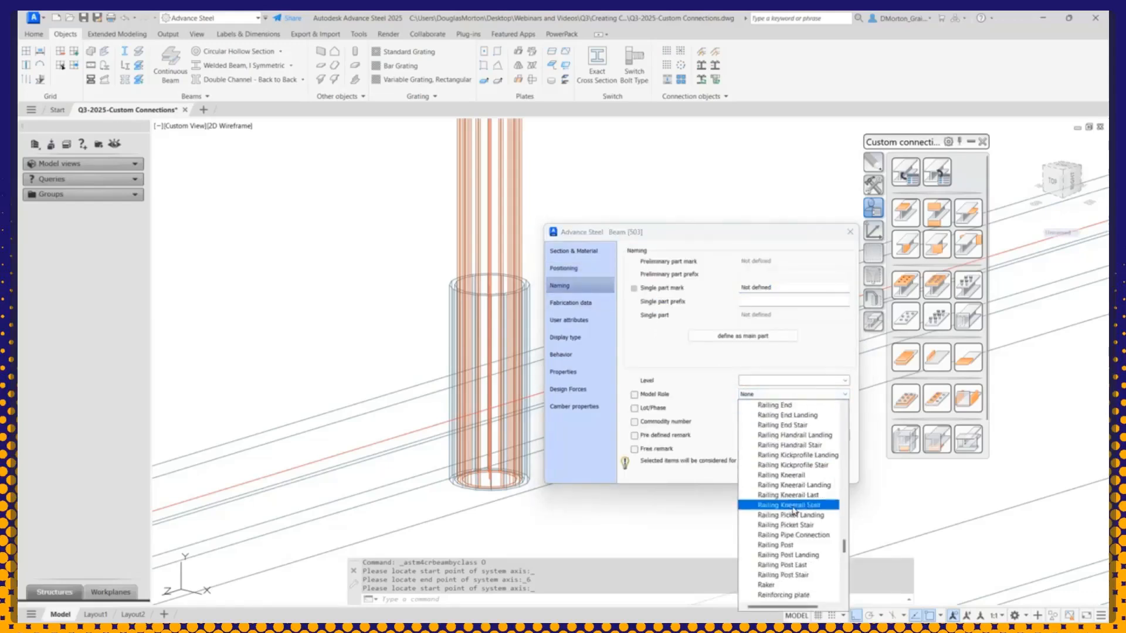
{"action": "left_click", "coordinate": [814, 535]}
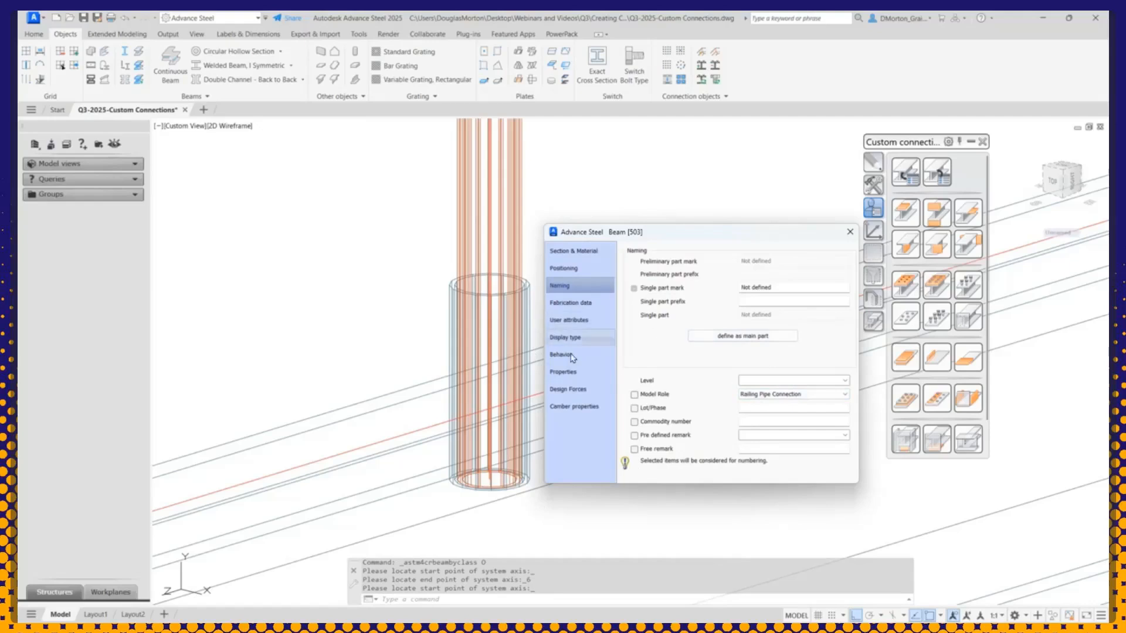
{"action": "left_click", "coordinate": [849, 233]}
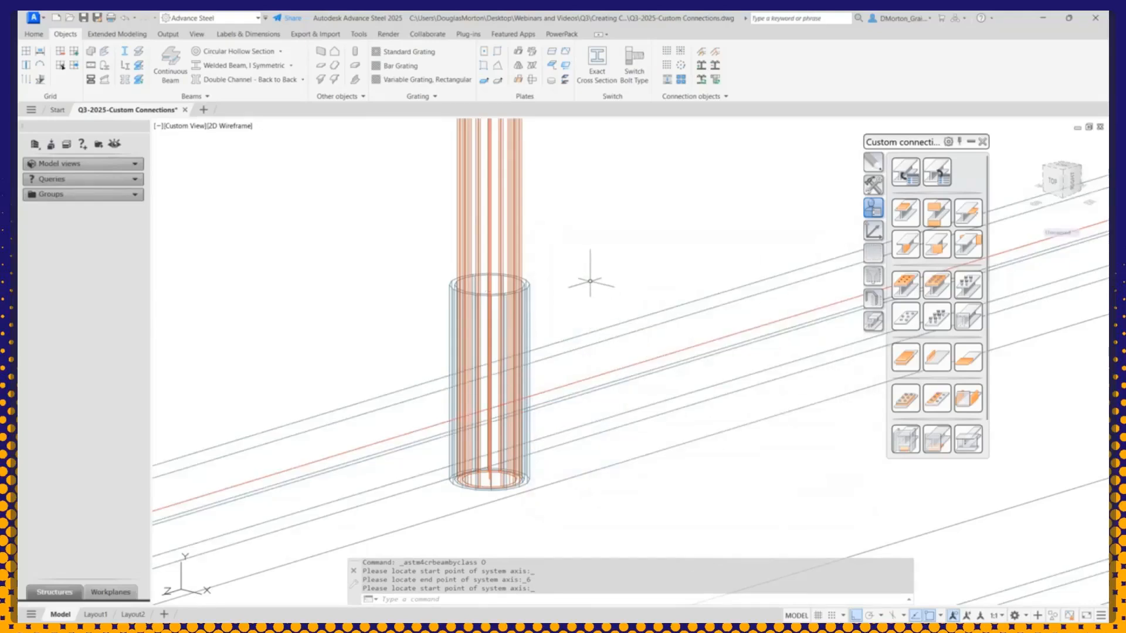
Step: Move the pipe sleeve 10 inches straight down, clear of the railing post
{"action": "type", "text": "M"}
{"action": "key", "text": "Return"}
{"action": "left_click", "coordinate": [519, 288]}
{"action": "key", "text": "Return"}
{"action": "left_click", "coordinate": [583, 254]}
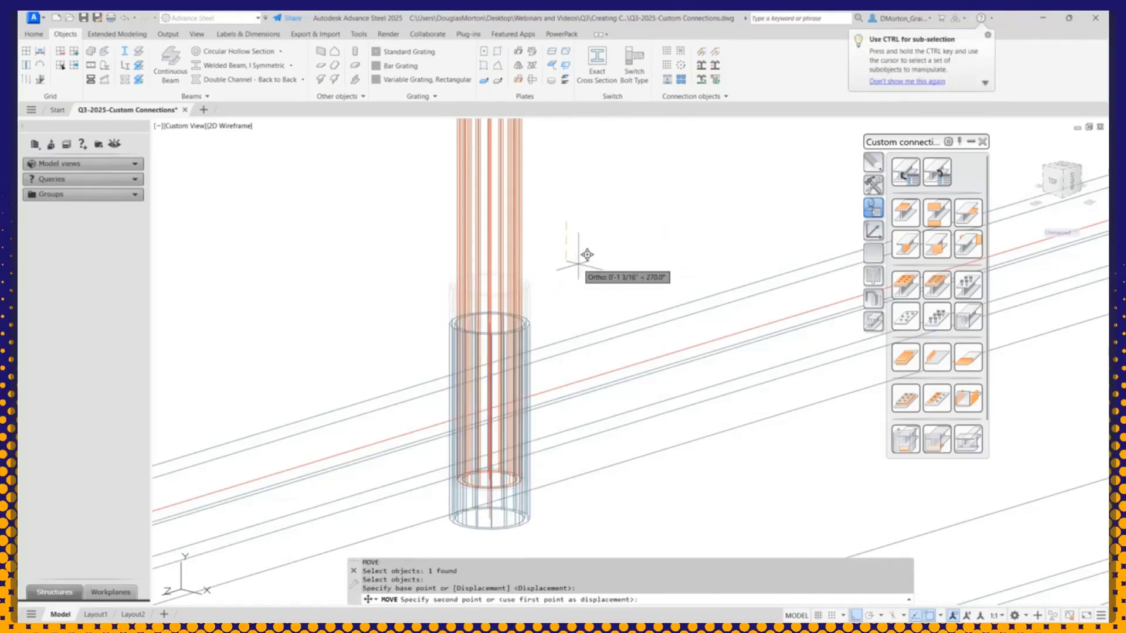
{"action": "type", "text": "10"}
{"action": "key", "text": "Return"}
Step: Move the pipe sleeve 2 inches back up toward the railing post
{"action": "scroll", "coordinate": [677, 364], "scroll_direction": "down", "scroll_amount": 5}
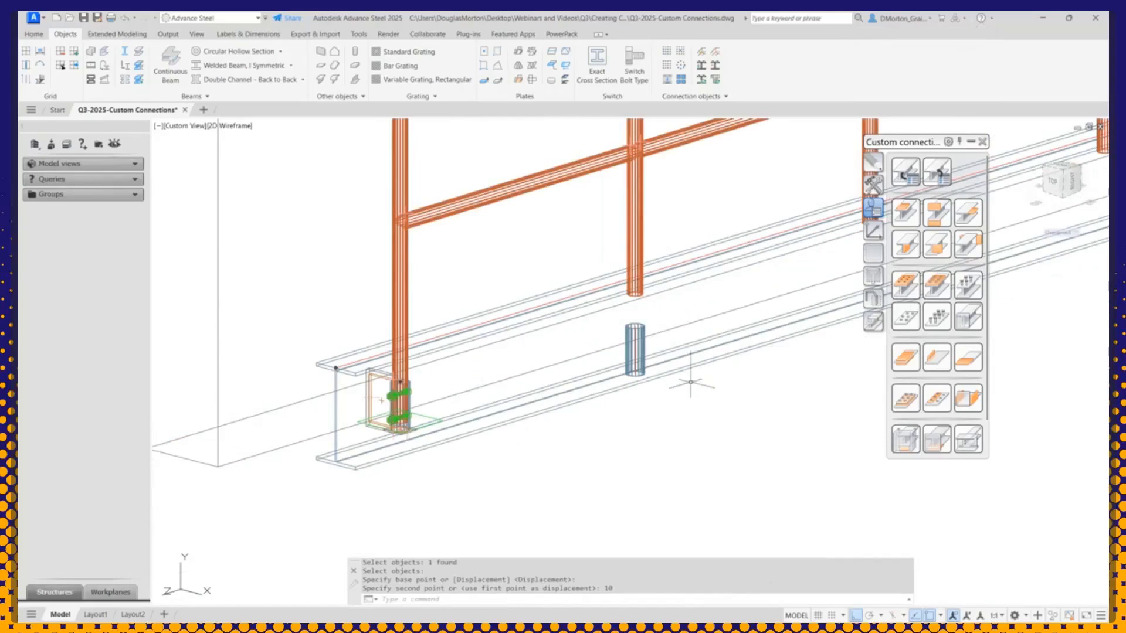
{"action": "type", "text": "m"}
{"action": "key", "text": "Return"}
{"action": "left_click", "coordinate": [635, 350]}
{"action": "key", "text": "Return"}
{"action": "left_click", "coordinate": [715, 476]}
{"action": "type", "text": "2"}
{"action": "key", "text": "Return"}
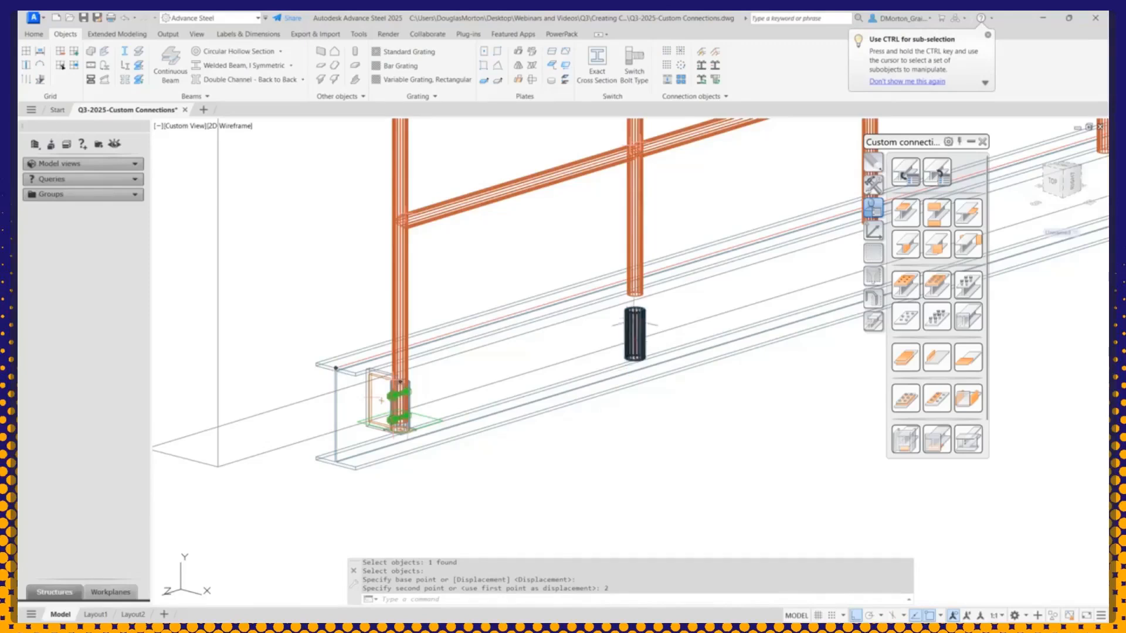
Step: Add a plate along beam flange to the pipe sleeve, using the upper end of its system axis as the reference point
{"action": "scroll", "coordinate": [642, 326], "scroll_direction": "up", "scroll_amount": 4}
{"action": "mouse_move", "coordinate": [659, 447]}
{"action": "middle_mouse_down", "text": "shift"}
{"action": "mouse_move", "coordinate": [716, 402]}
{"action": "mouse_move", "coordinate": [711, 420]}
{"action": "mouse_move", "coordinate": [653, 417]}
{"action": "mouse_move", "coordinate": [661, 434]}
{"action": "mouse_move", "coordinate": [686, 428]}
{"action": "mouse_move", "coordinate": [666, 433]}
{"action": "middle_mouse_up", "text": "shift"}
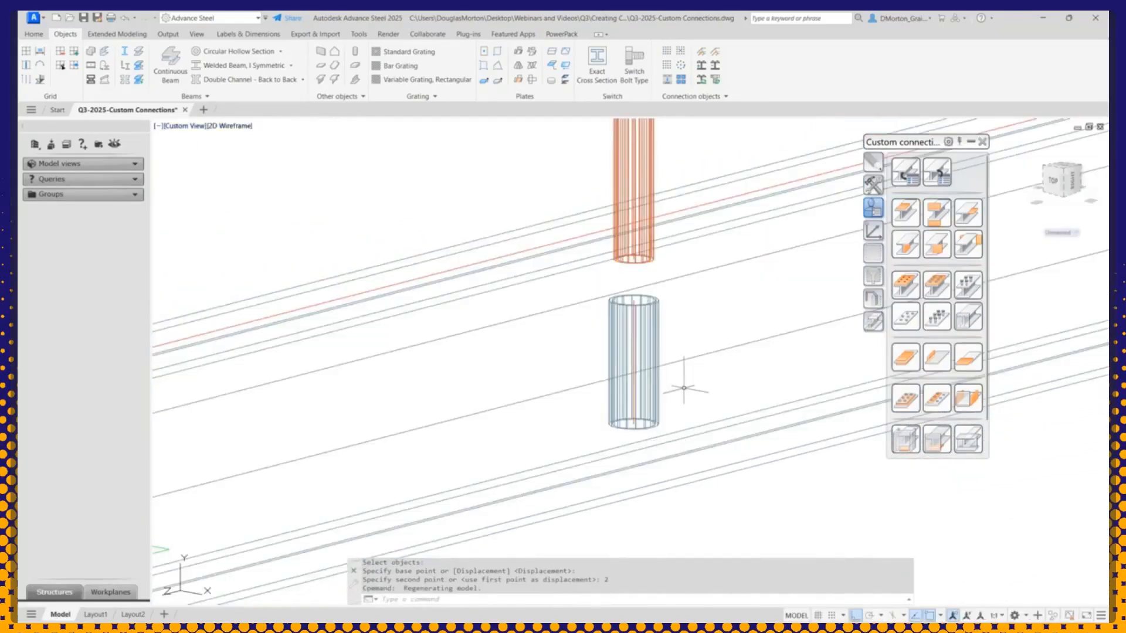
{"action": "scroll", "coordinate": [663, 344], "scroll_direction": "down", "scroll_amount": 4}
{"action": "scroll", "coordinate": [417, 383], "scroll_direction": "up", "scroll_amount": 6}
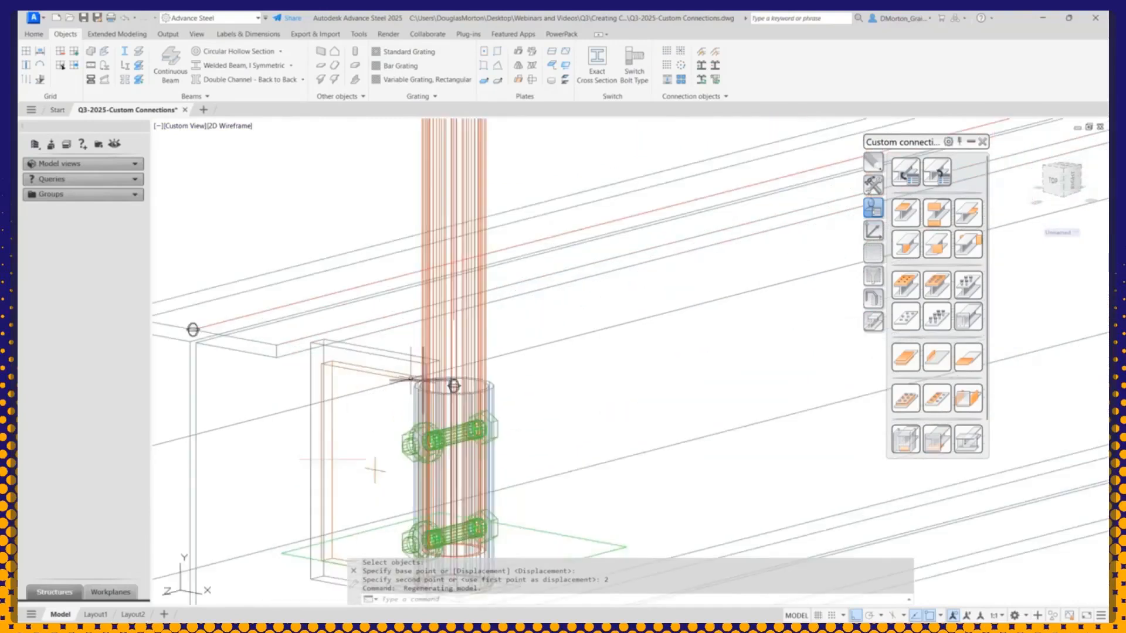
{"action": "scroll", "coordinate": [261, 358], "scroll_direction": "down", "scroll_amount": 6}
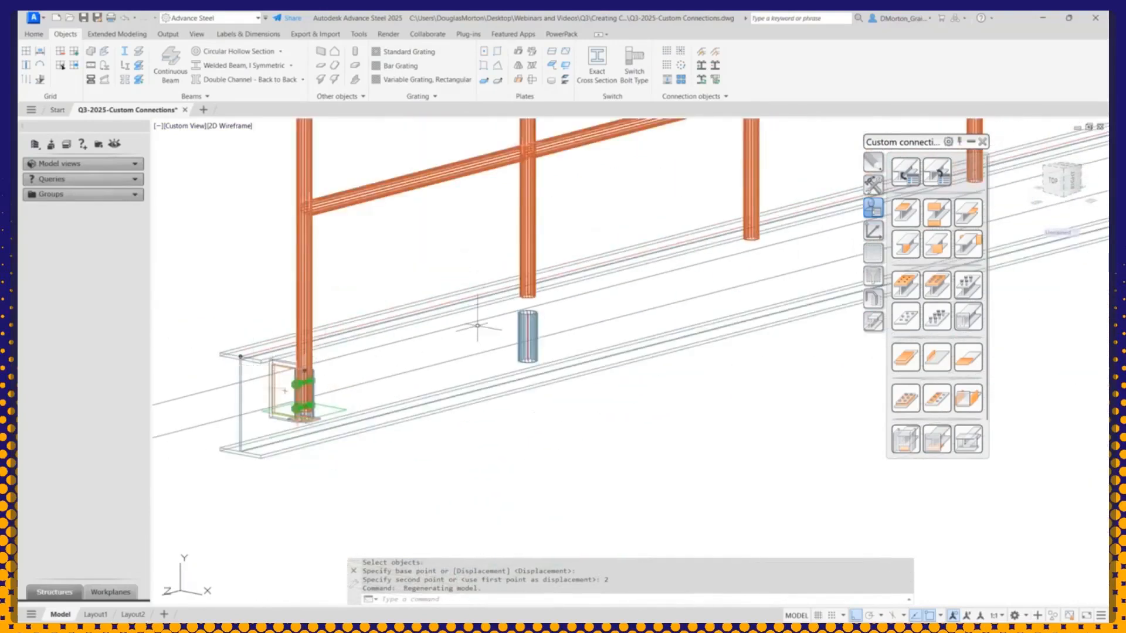
{"action": "scroll", "coordinate": [496, 288], "scroll_direction": "up", "scroll_amount": 4}
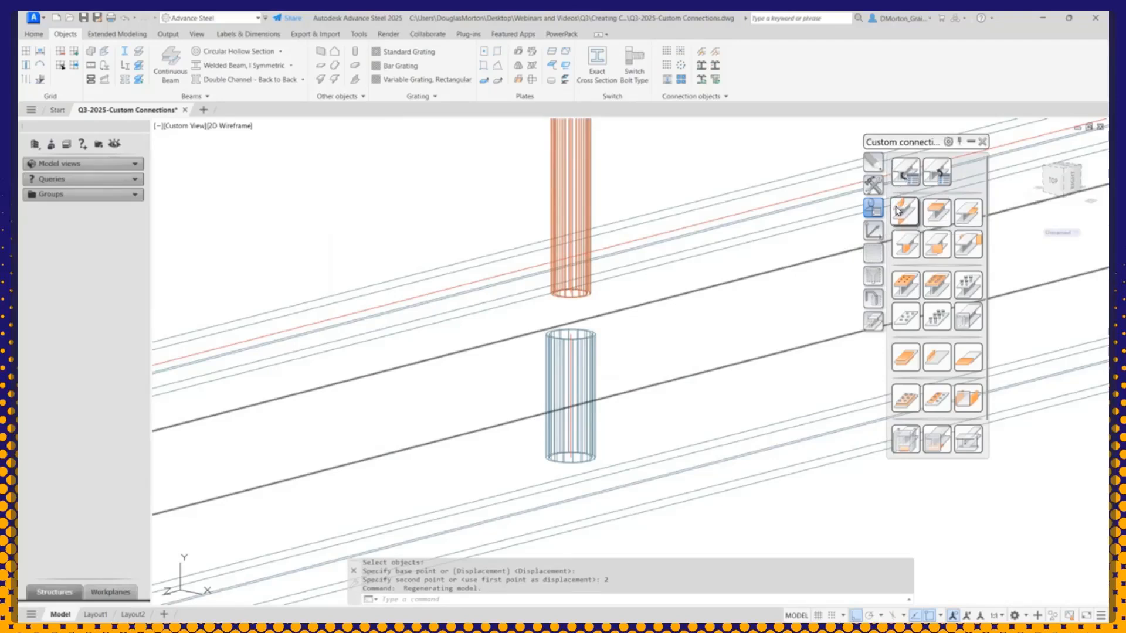
{"action": "left_click", "coordinate": [912, 254]}
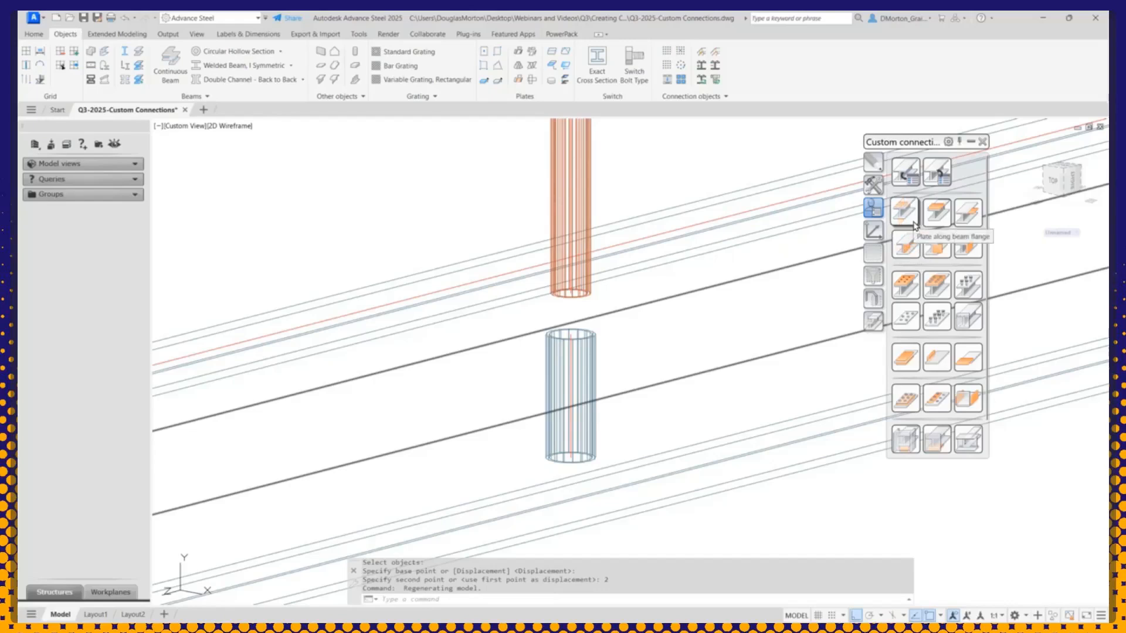
{"action": "left_click", "coordinate": [914, 225]}
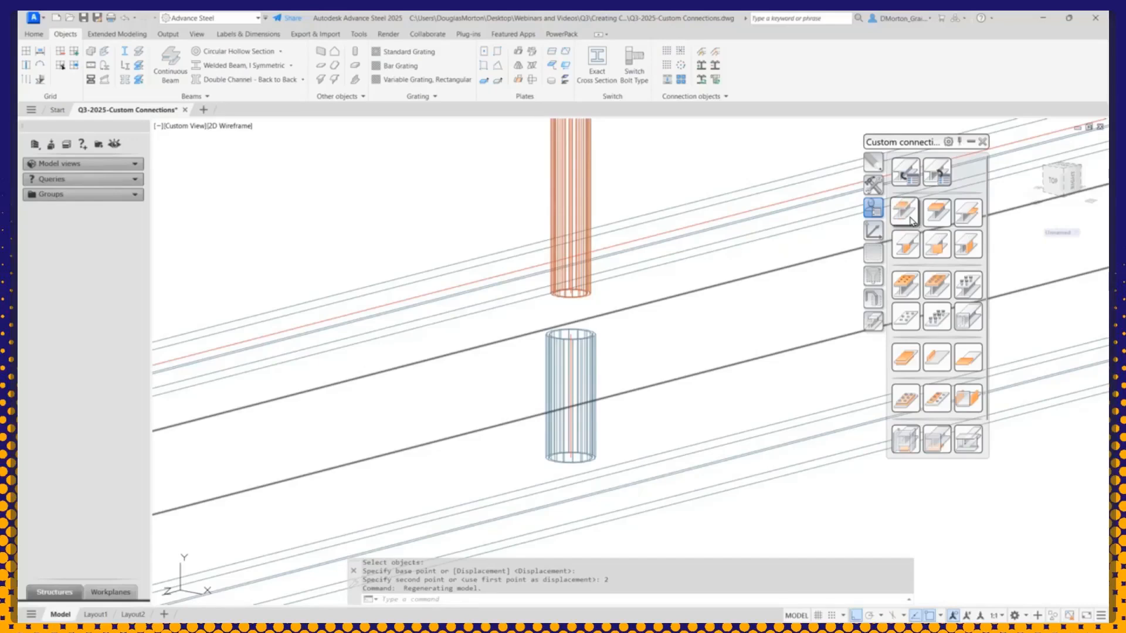
{"action": "left_click", "coordinate": [907, 214]}
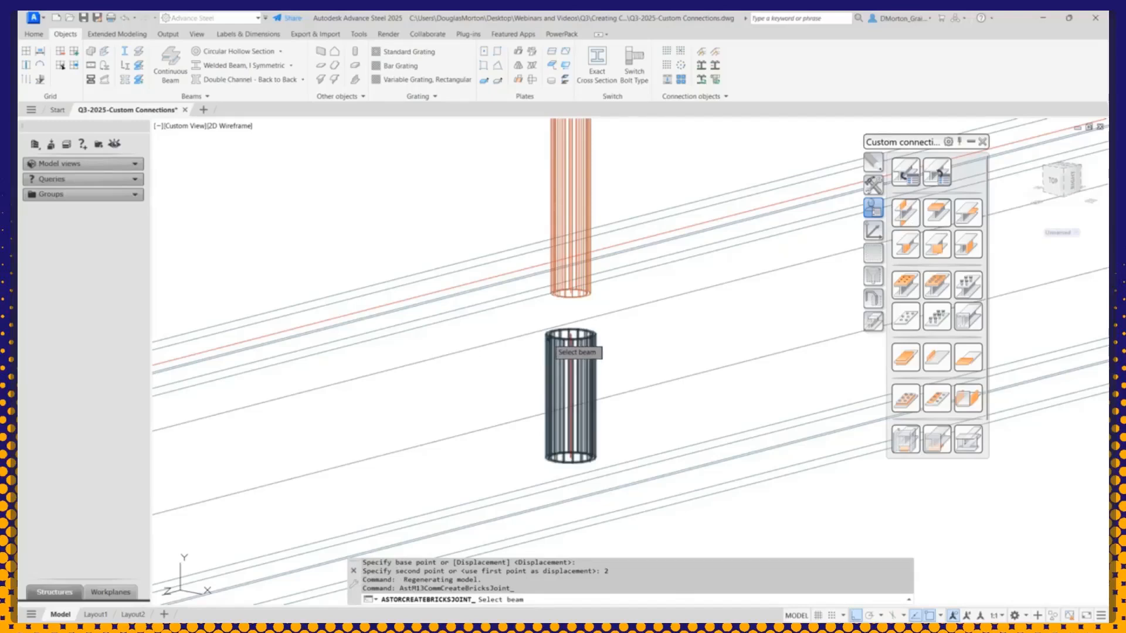
{"action": "left_click", "coordinate": [550, 344]}
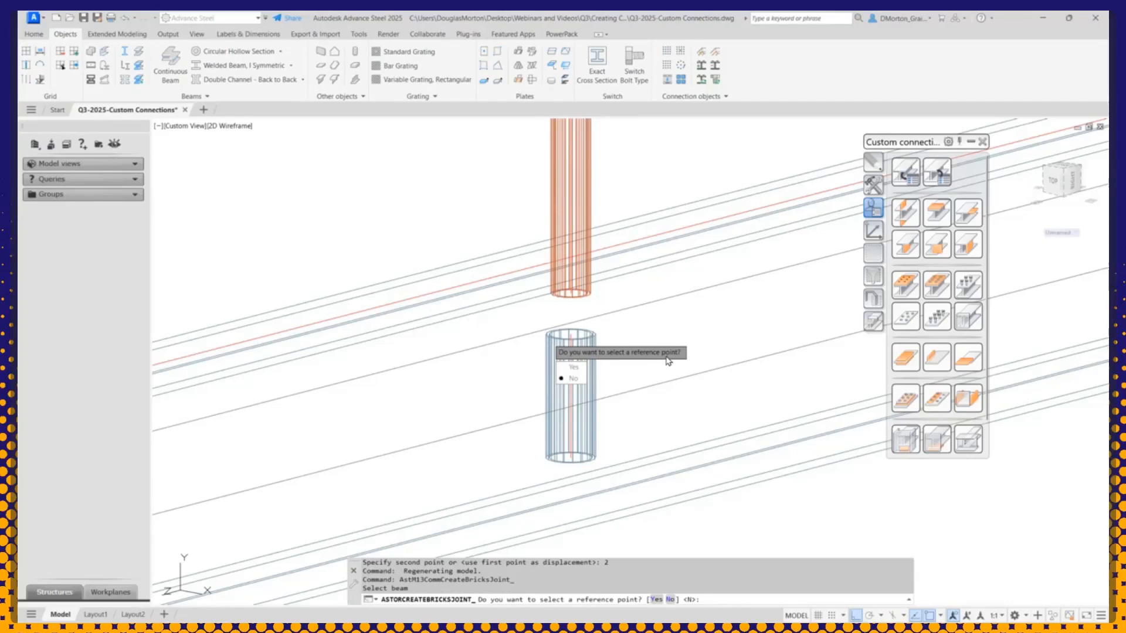
{"action": "left_click", "coordinate": [574, 366]}
{"action": "scroll", "coordinate": [548, 336], "scroll_direction": "up", "scroll_amount": 5}
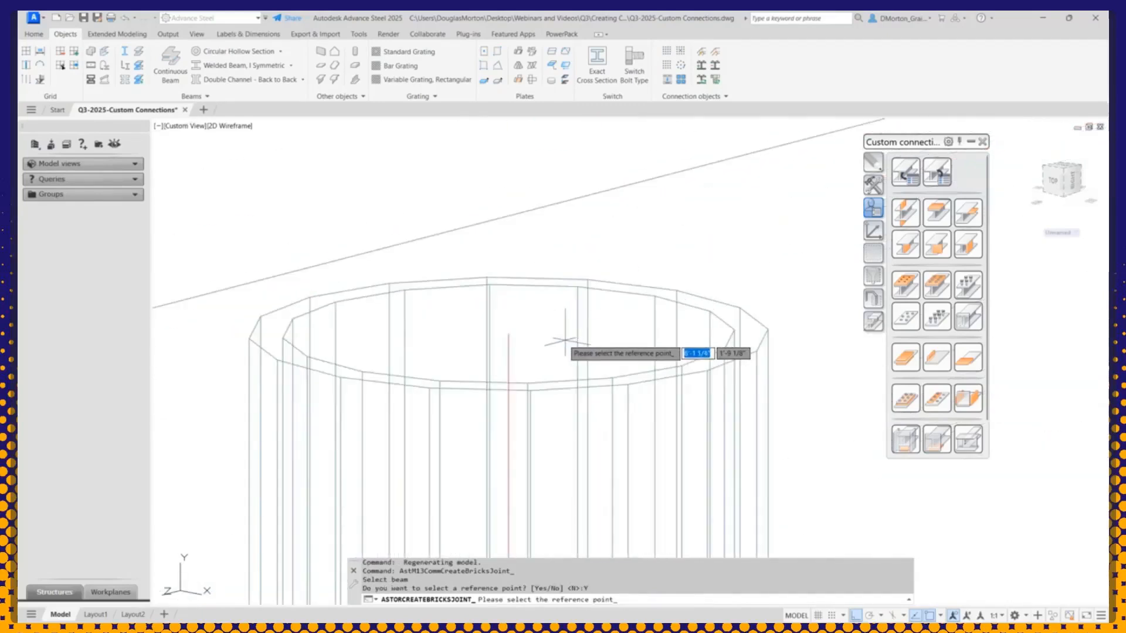
{"action": "left_click", "coordinate": [509, 334]}
{"action": "scroll", "coordinate": [441, 297], "scroll_direction": "down", "scroll_amount": 4}
{"action": "scroll", "coordinate": [433, 308], "scroll_direction": "down", "scroll_amount": 4}
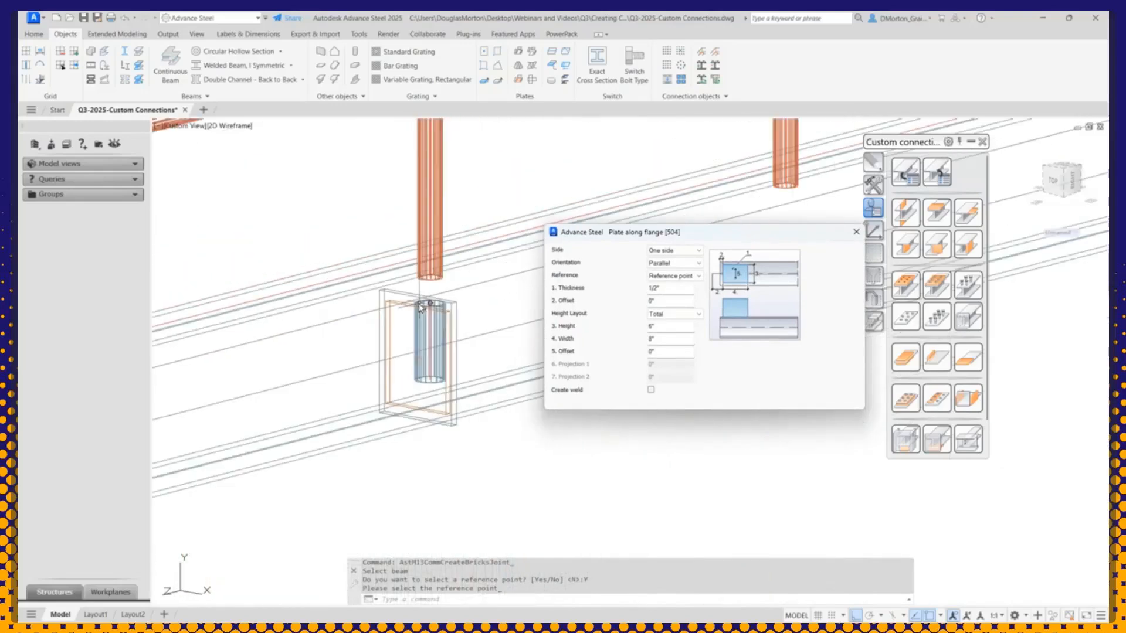
Step: Set the new plate's orientation to Perpendicular
{"action": "left_click", "coordinate": [698, 278]}
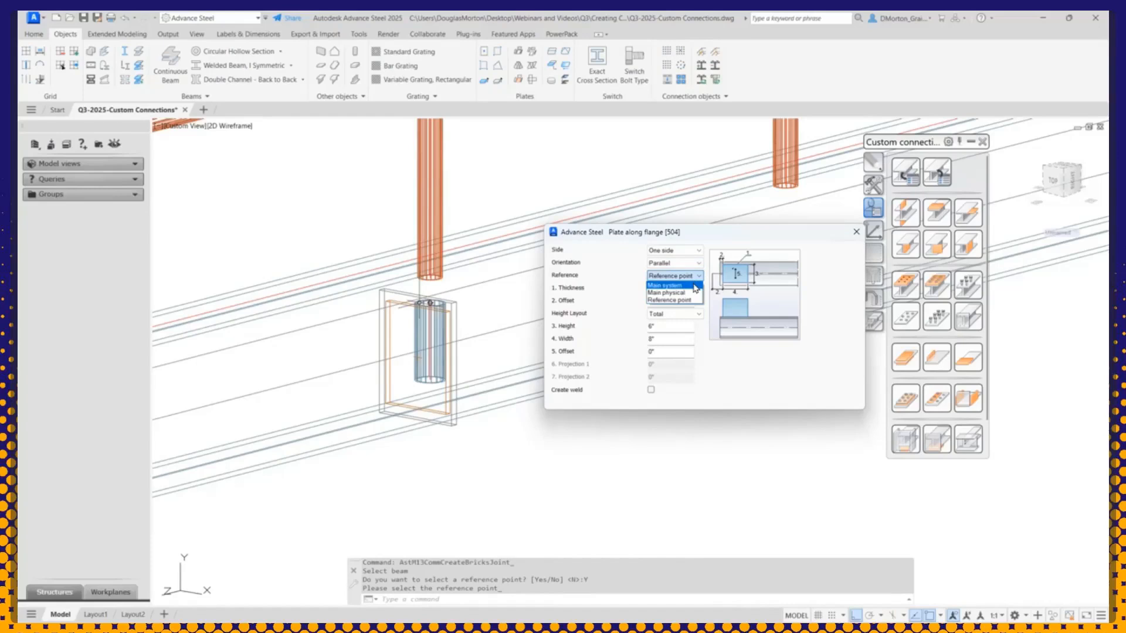
{"action": "left_click", "coordinate": [607, 278]}
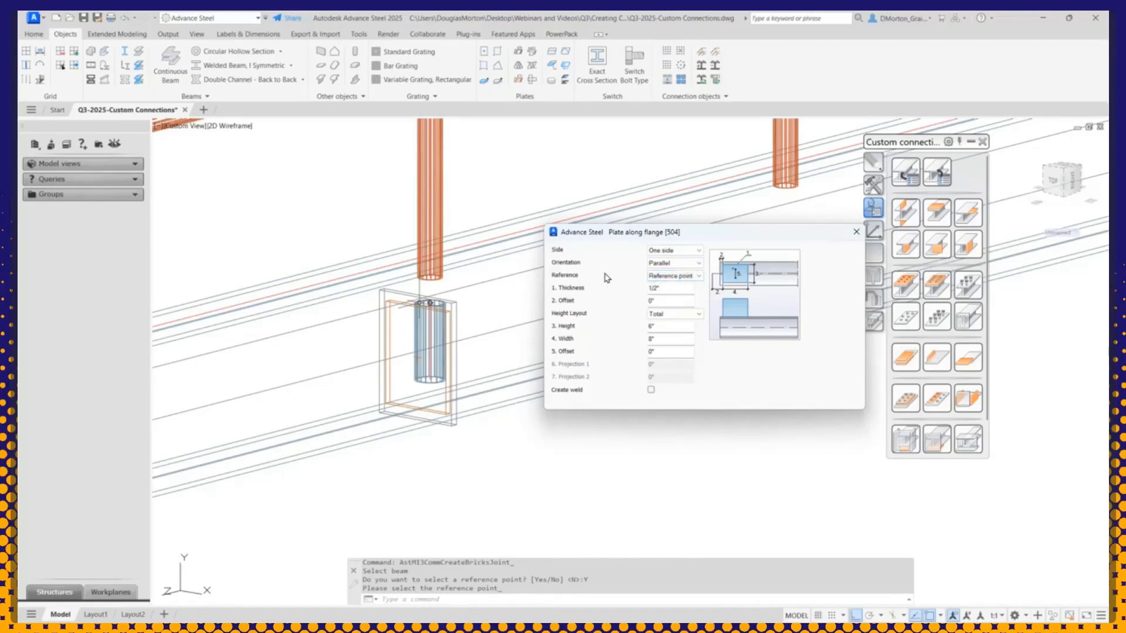
{"action": "left_click", "coordinate": [696, 264]}
{"action": "left_click", "coordinate": [683, 282]}
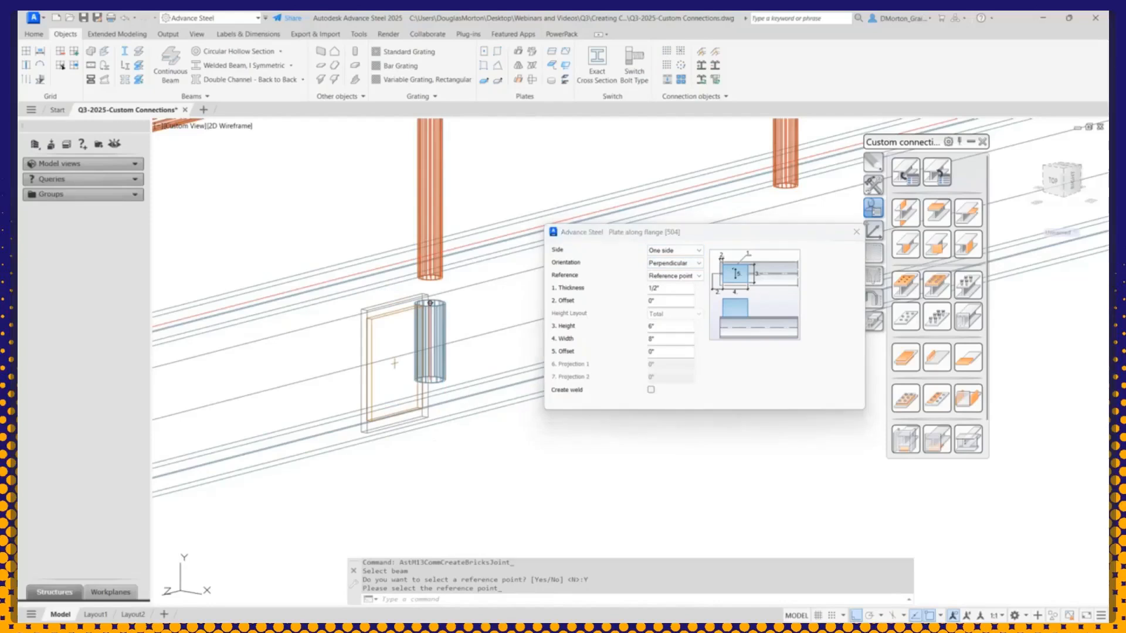
{"action": "middle_click_drag", "start_coordinate": [486, 425], "coordinate": [530, 434], "text": "shift"}
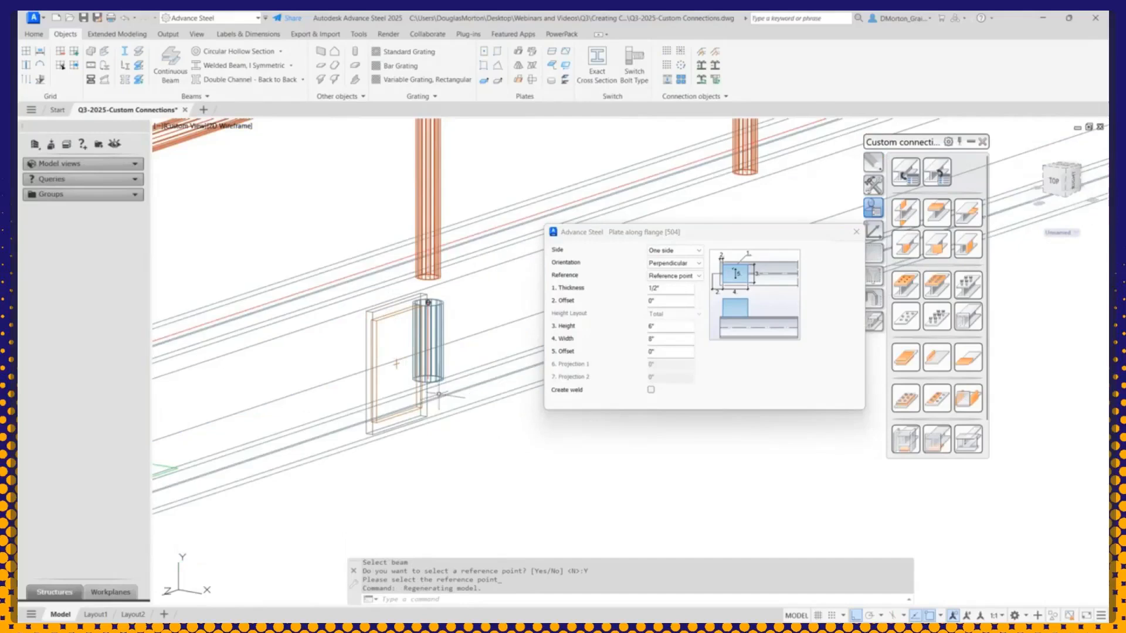
Step: Set the pipe sleeve's positioning angle to -90 degrees so the attached plate turns toward the beam
{"action": "left_click", "coordinate": [412, 326]}
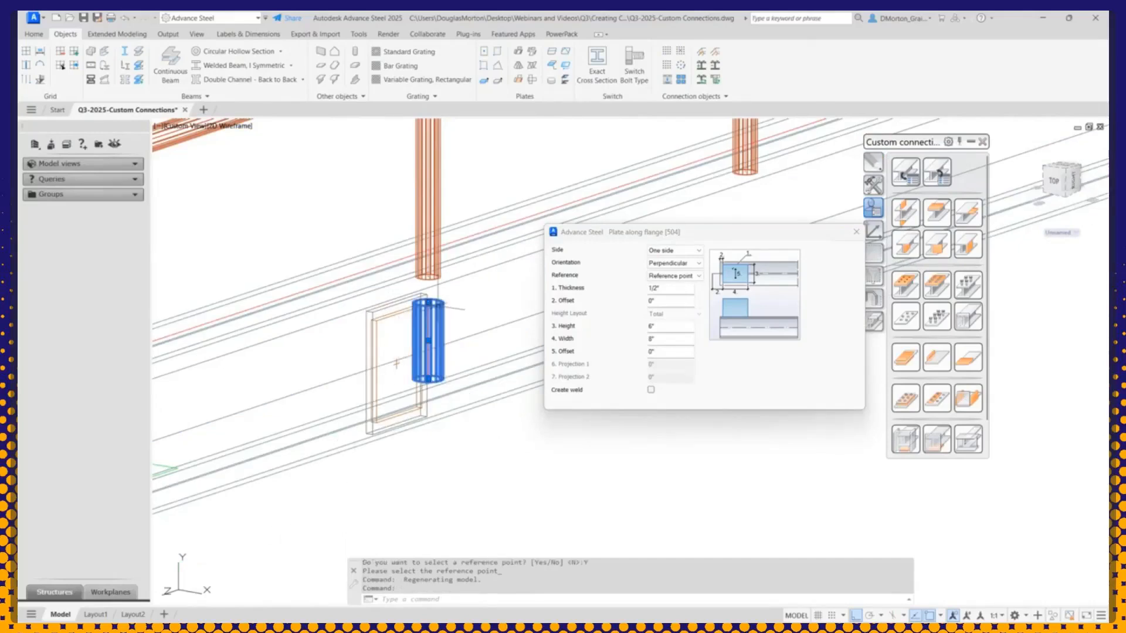
{"action": "left_click", "coordinate": [855, 234]}
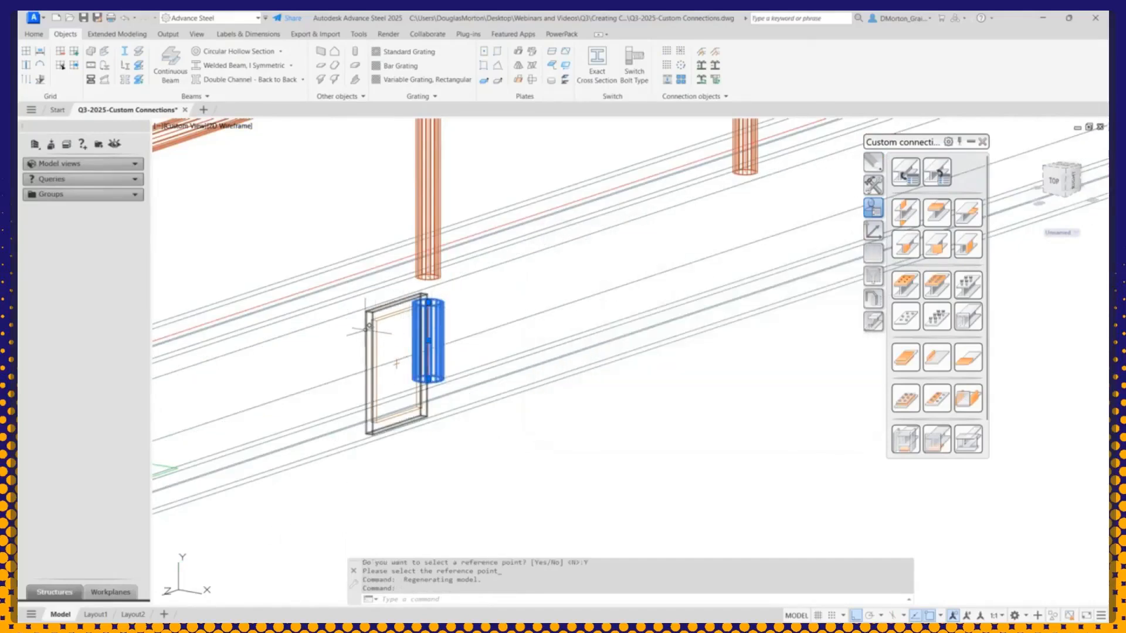
{"action": "left_click", "coordinate": [445, 306]}
{"action": "double_click", "coordinate": [444, 305]}
{"action": "left_click", "coordinate": [571, 268]}
{"action": "left_click", "coordinate": [817, 282]}
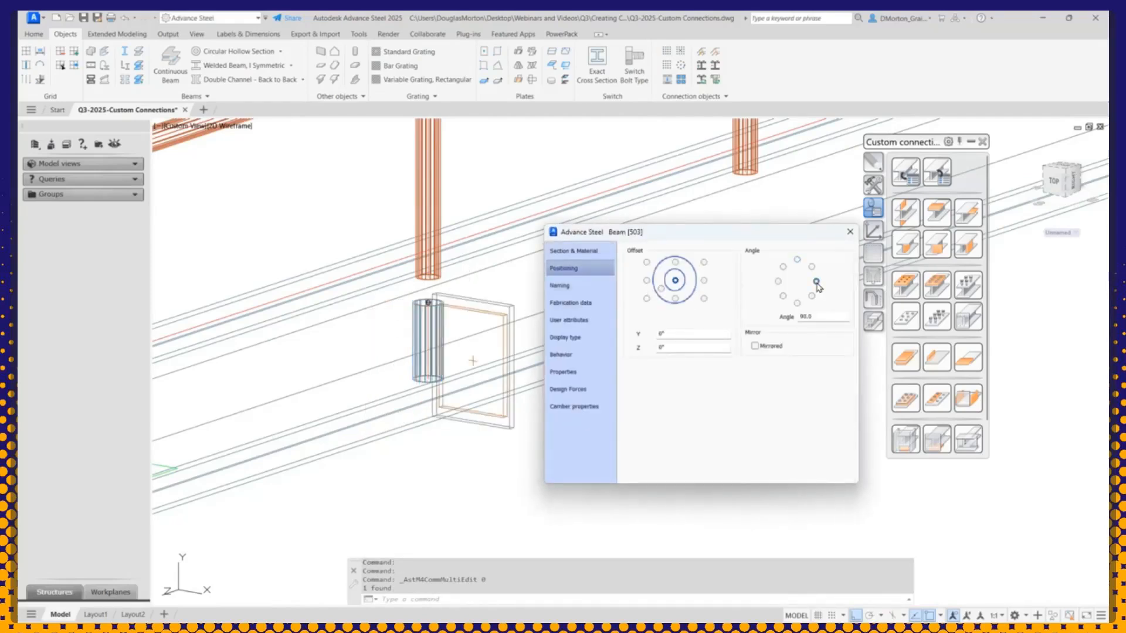
{"action": "left_click", "coordinate": [779, 283]}
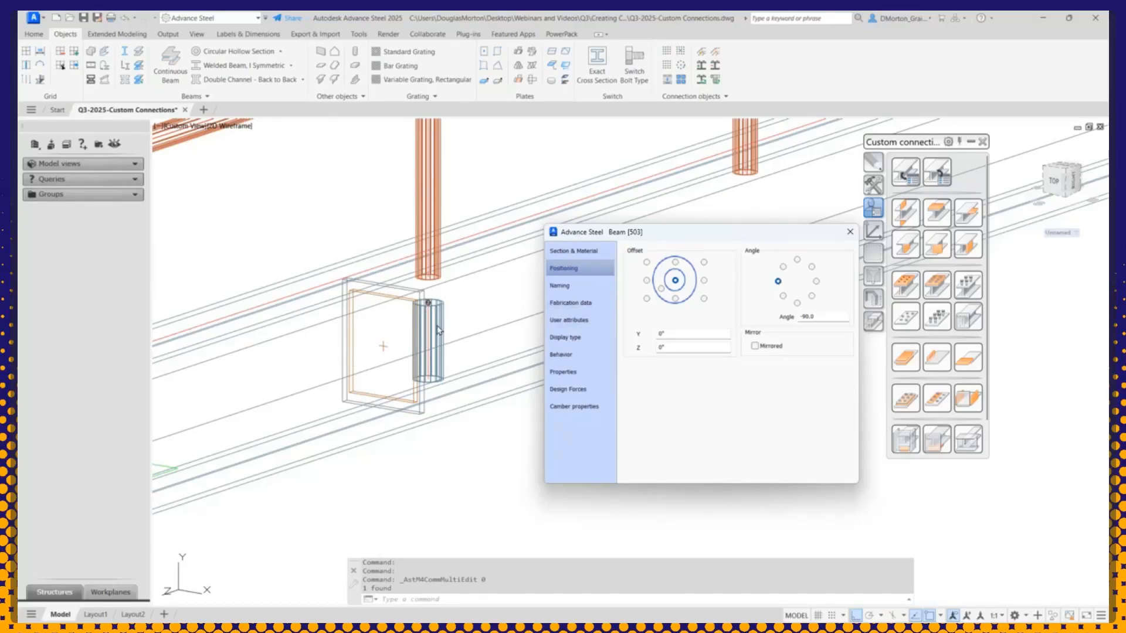
{"action": "left_click", "coordinate": [850, 231]}
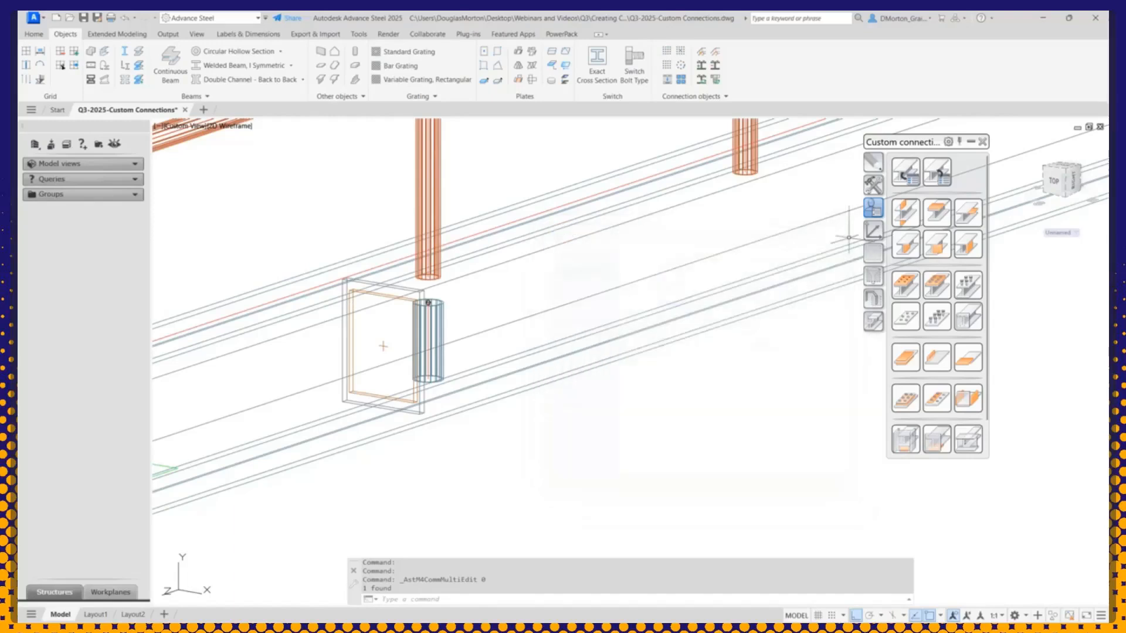
Step: Reset the UCS to the world coordinate system and return to the custom connection tools
{"action": "left_click", "coordinate": [874, 231]}
{"action": "left_click", "coordinate": [902, 175]}
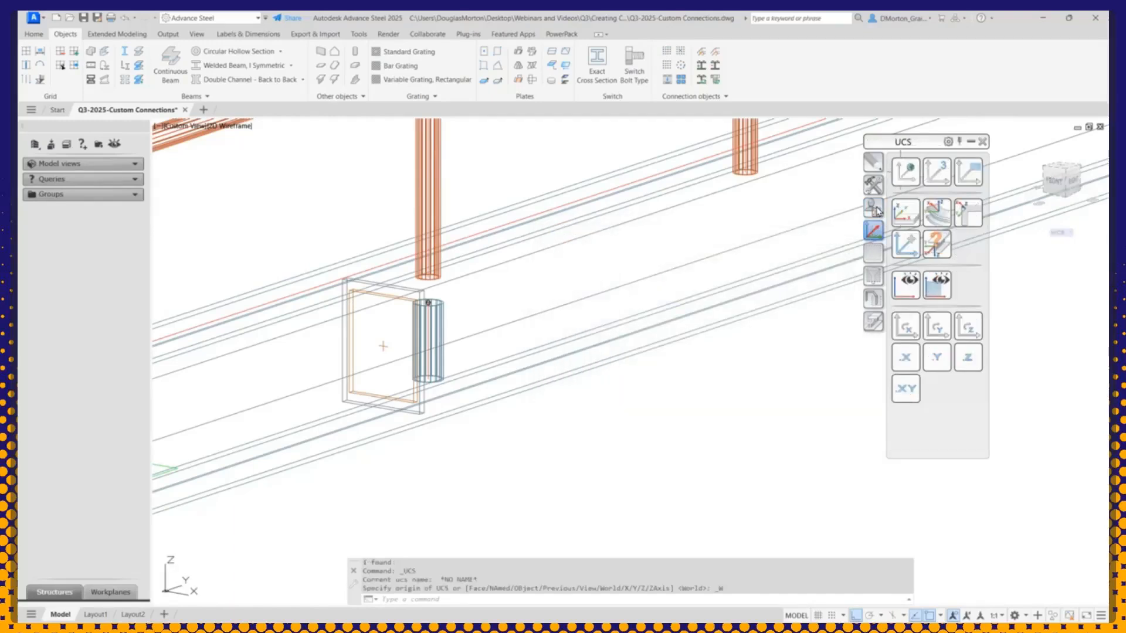
{"action": "left_click", "coordinate": [873, 208]}
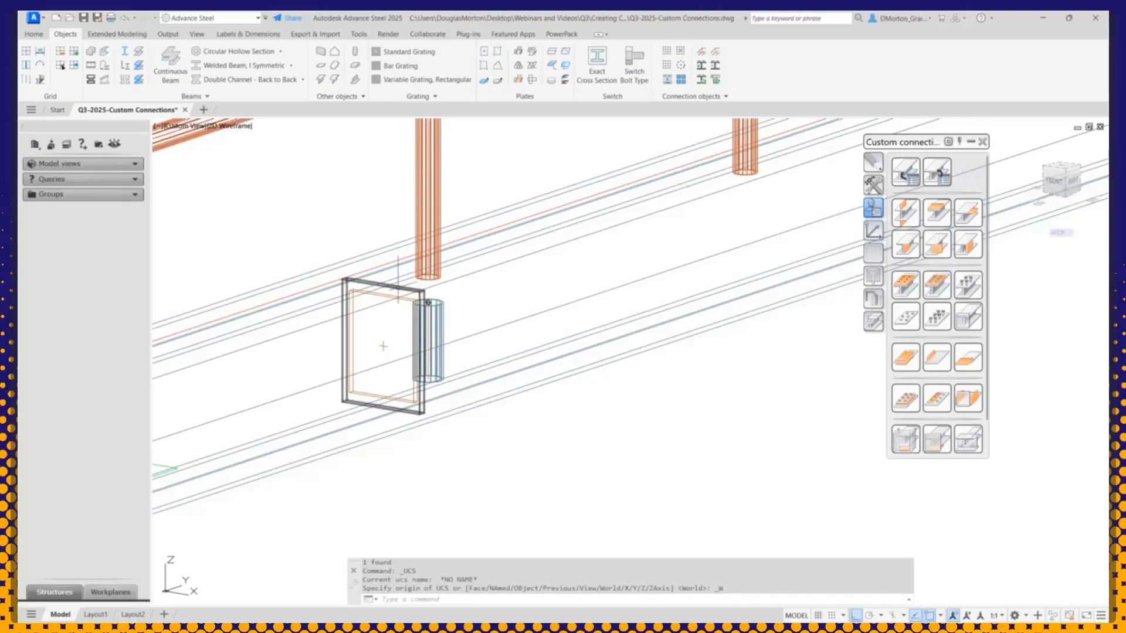
Step: Set the plate along flange's height to 3 3/4" and its width to 6"
{"action": "double_click", "coordinate": [398, 287]}
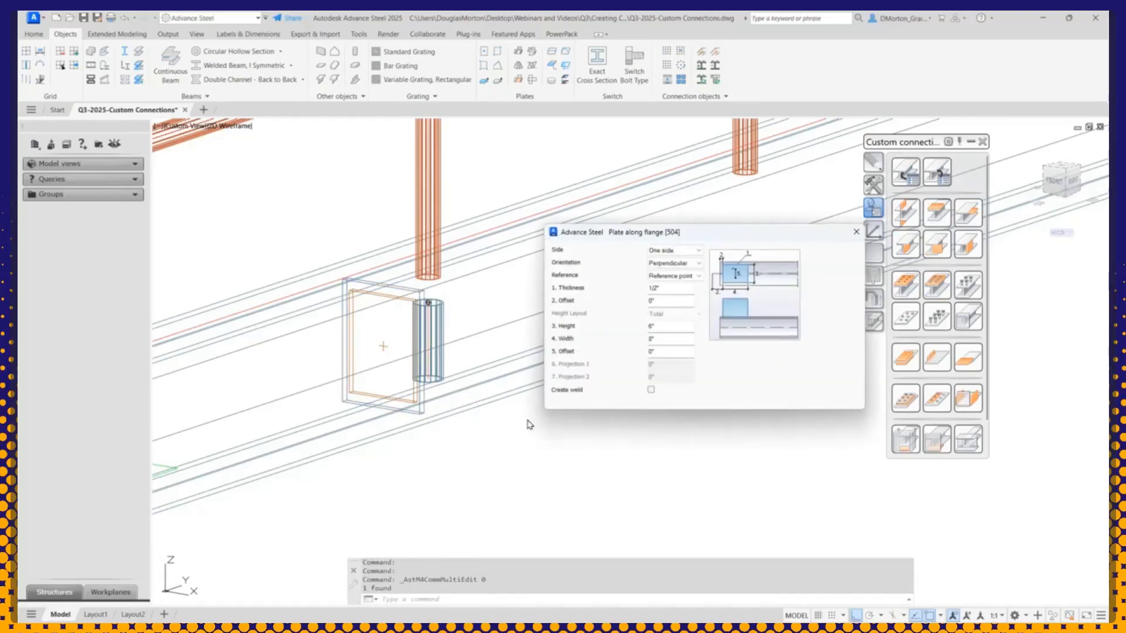
{"action": "left_click", "coordinate": [663, 323]}
{"action": "double_click", "coordinate": [667, 327]}
{"action": "key", "text": "Return"}
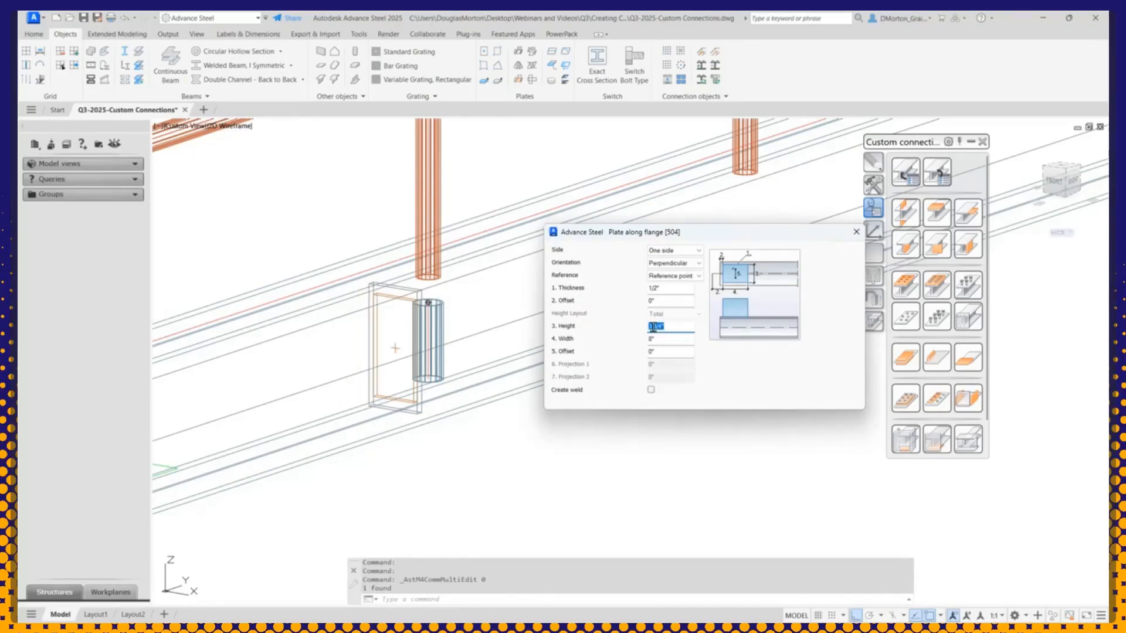
{"action": "double_click", "coordinate": [669, 338]}
{"action": "key", "text": "Return"}
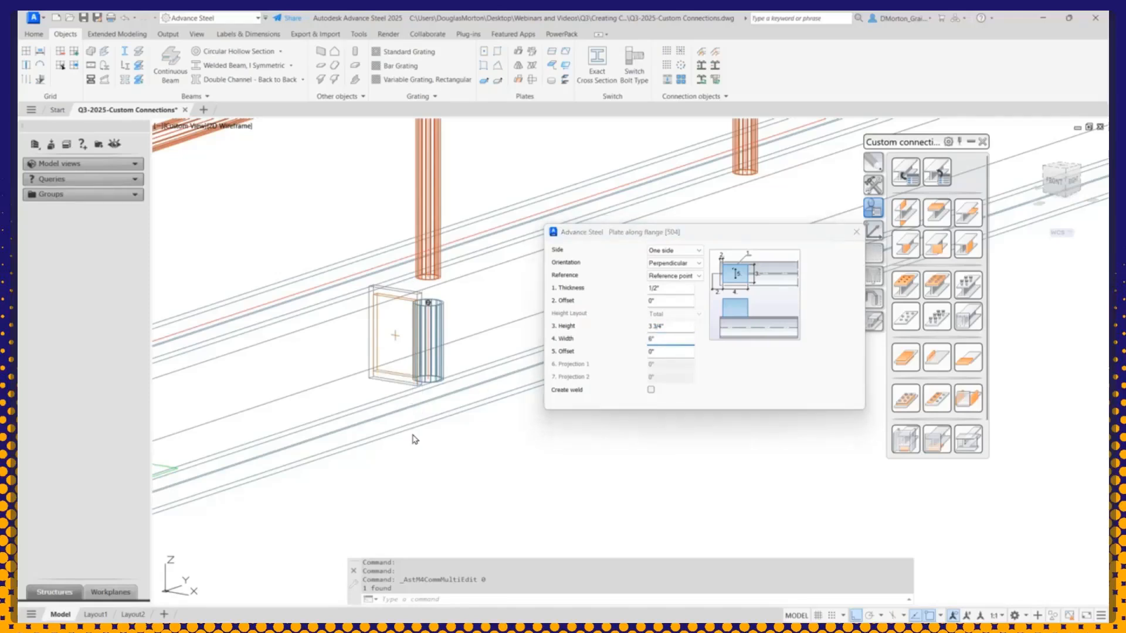
{"action": "mouse_move", "coordinate": [394, 336]}
{"action": "middle_mouse_down", "text": "shift"}
{"action": "mouse_move", "coordinate": [439, 447]}
{"action": "mouse_move", "coordinate": [453, 432]}
{"action": "mouse_move", "coordinate": [447, 414]}
{"action": "mouse_move", "coordinate": [424, 480]}
{"action": "mouse_move", "coordinate": [403, 482]}
{"action": "middle_mouse_up", "text": "shift"}
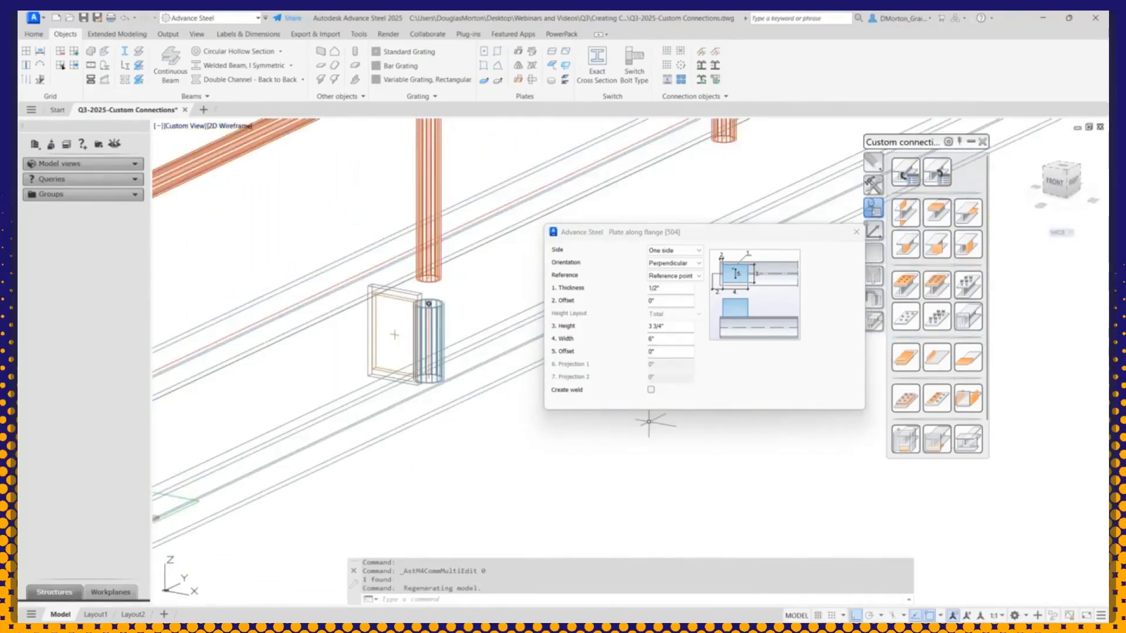
Step: Enable weld creation between the plate and the pipe sleeve
{"action": "left_click", "coordinate": [675, 289]}
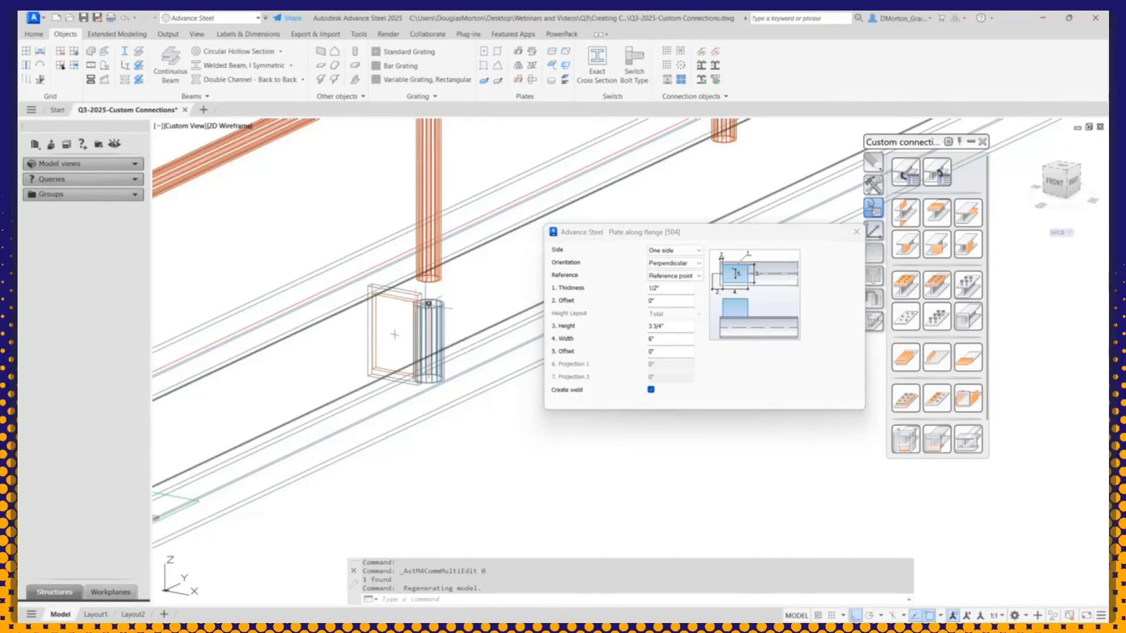
{"action": "scroll", "coordinate": [411, 301], "scroll_direction": "up", "scroll_amount": 5}
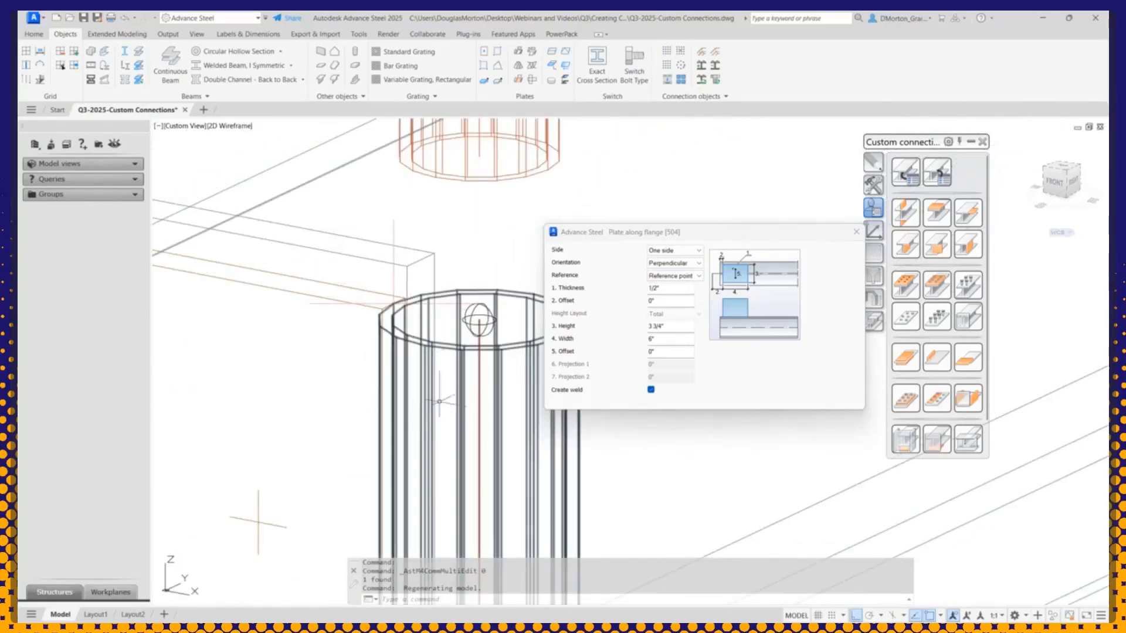
{"action": "scroll", "coordinate": [439, 347], "scroll_direction": "down", "scroll_amount": 4}
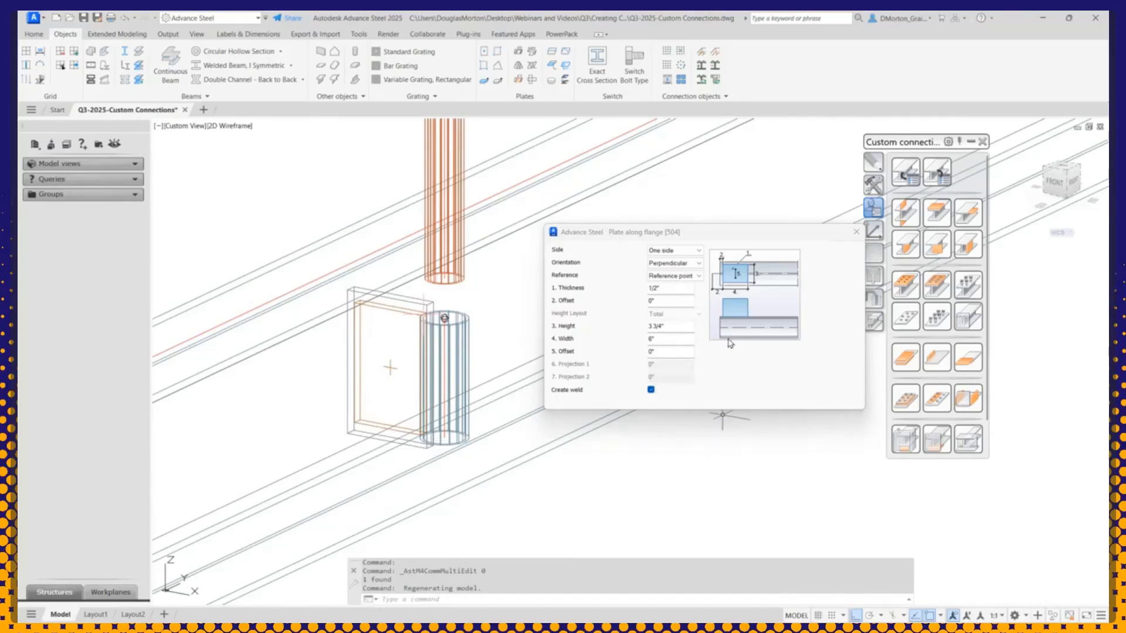
{"action": "left_click", "coordinate": [856, 231]}
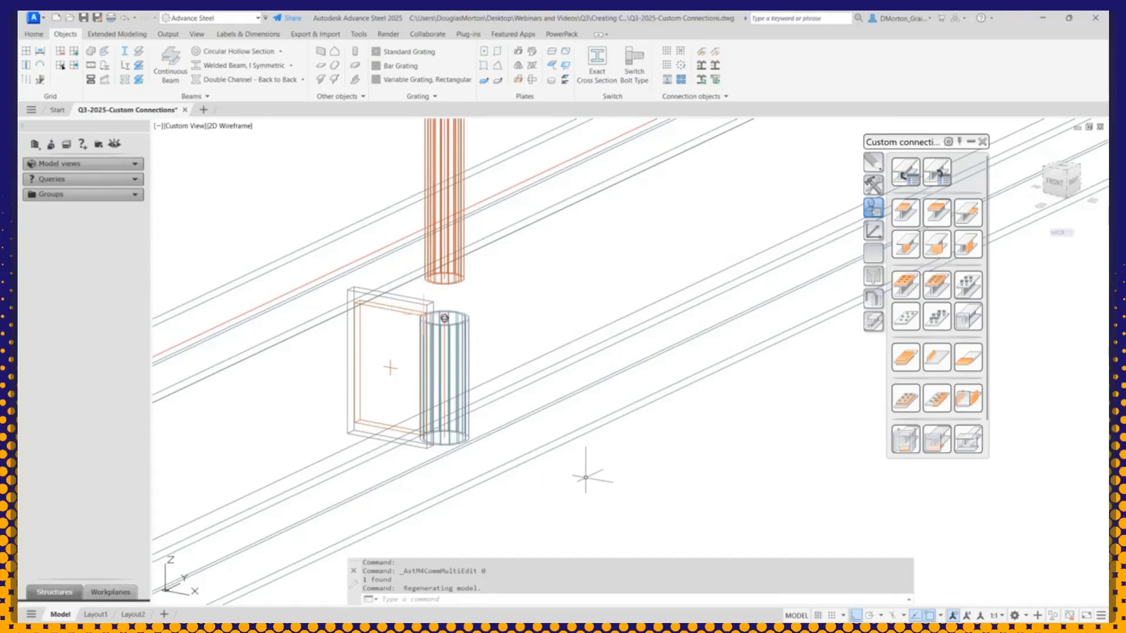
Step: Add a weld point connecting the plate to the beam, at the middle of the plate's beam-side edge
{"action": "left_click", "coordinate": [35, 34]}
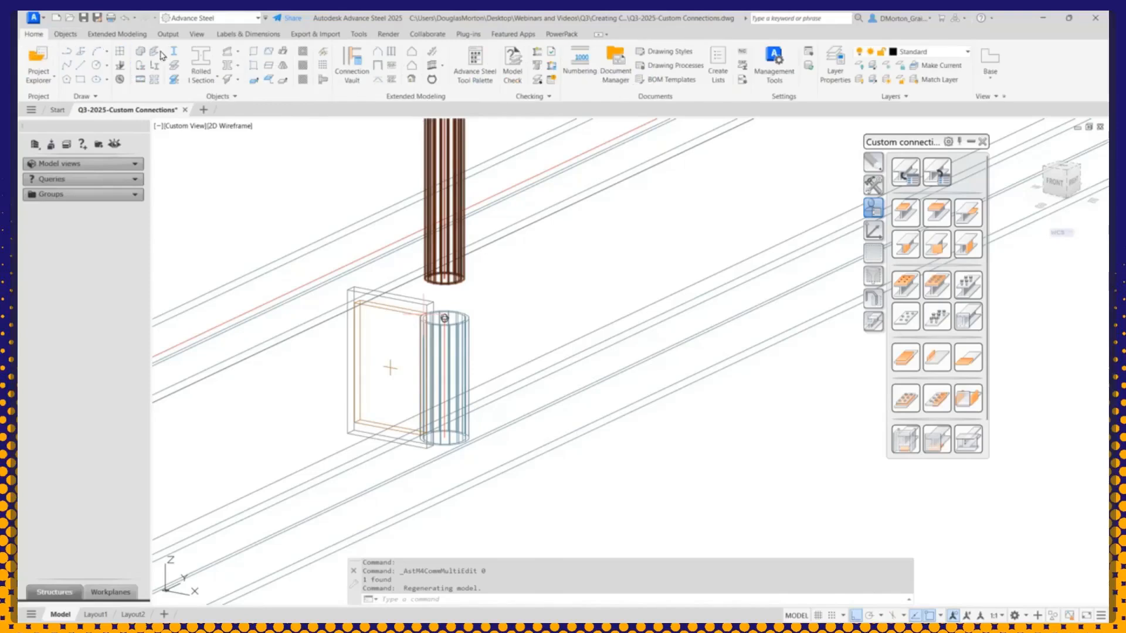
{"action": "left_click", "coordinate": [65, 34]}
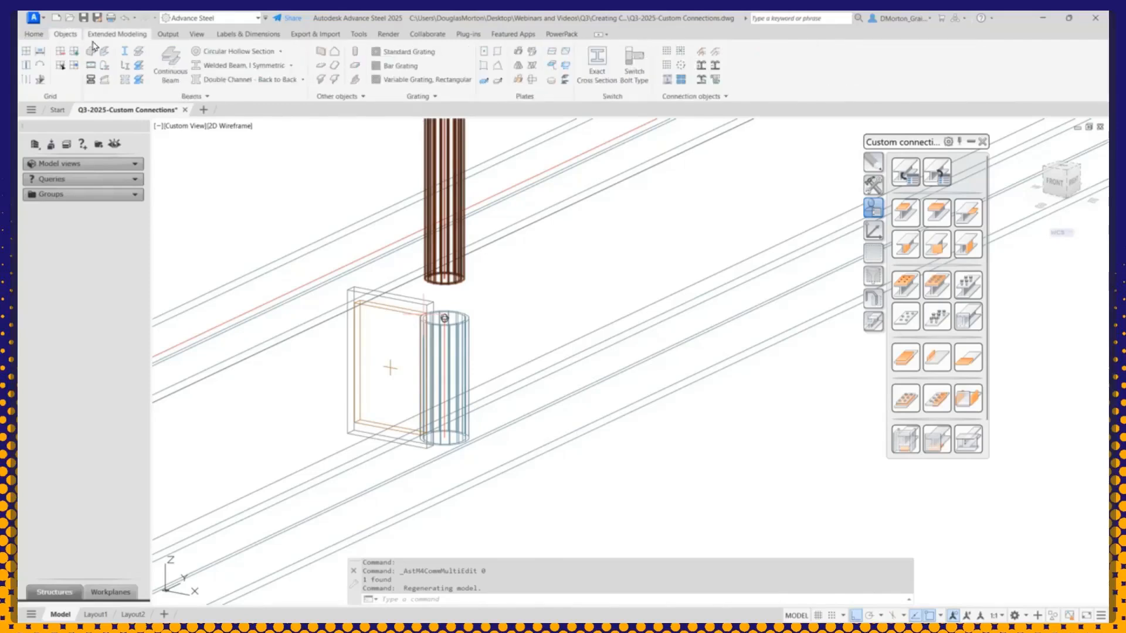
{"action": "left_click", "coordinate": [702, 55]}
{"action": "left_click", "coordinate": [373, 305]}
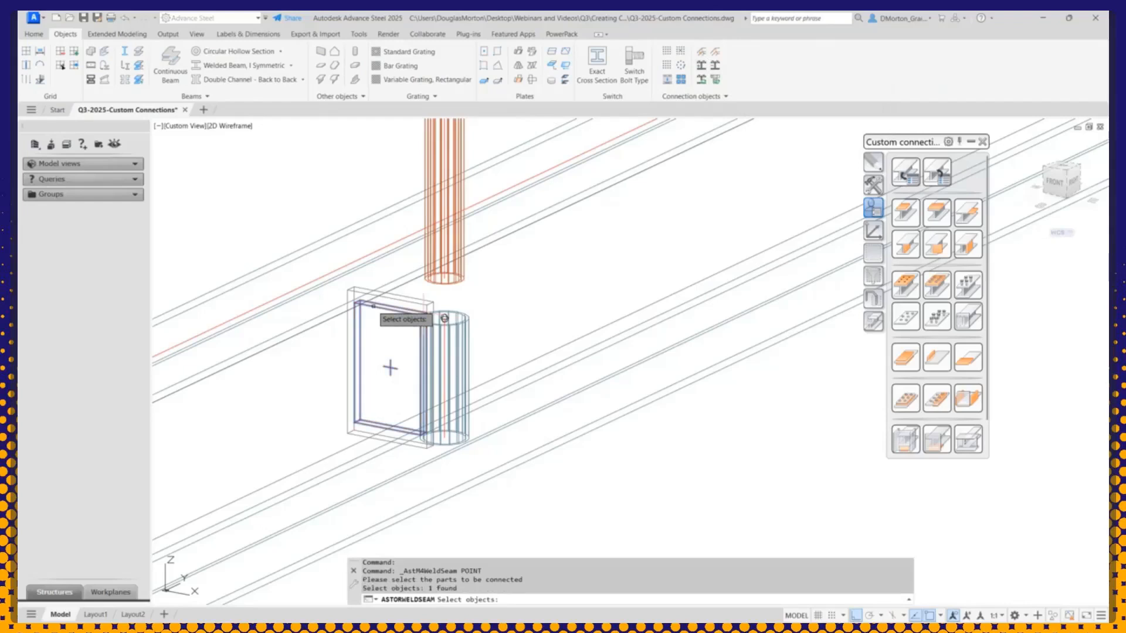
{"action": "left_click", "coordinate": [320, 315]}
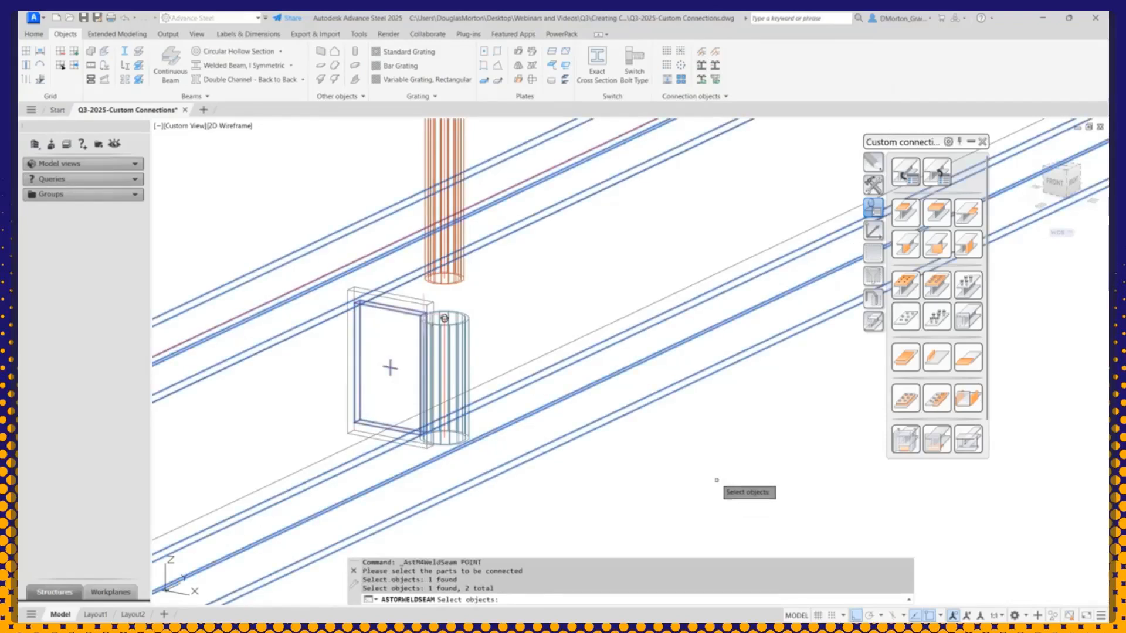
{"action": "key", "text": "Return"}
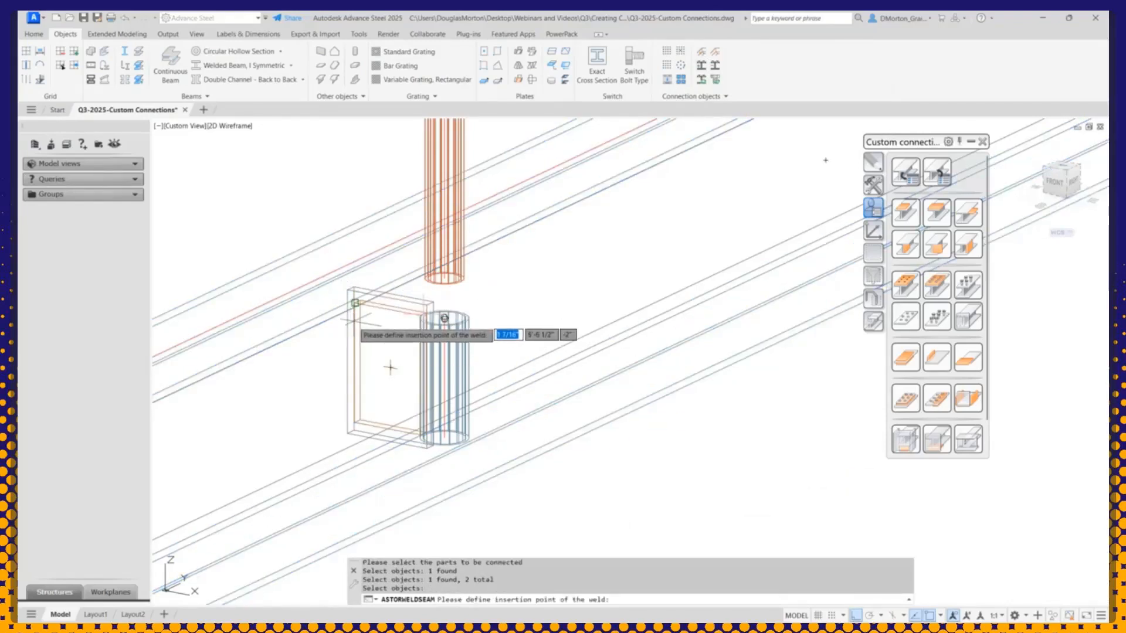
{"action": "left_click", "coordinate": [390, 368]}
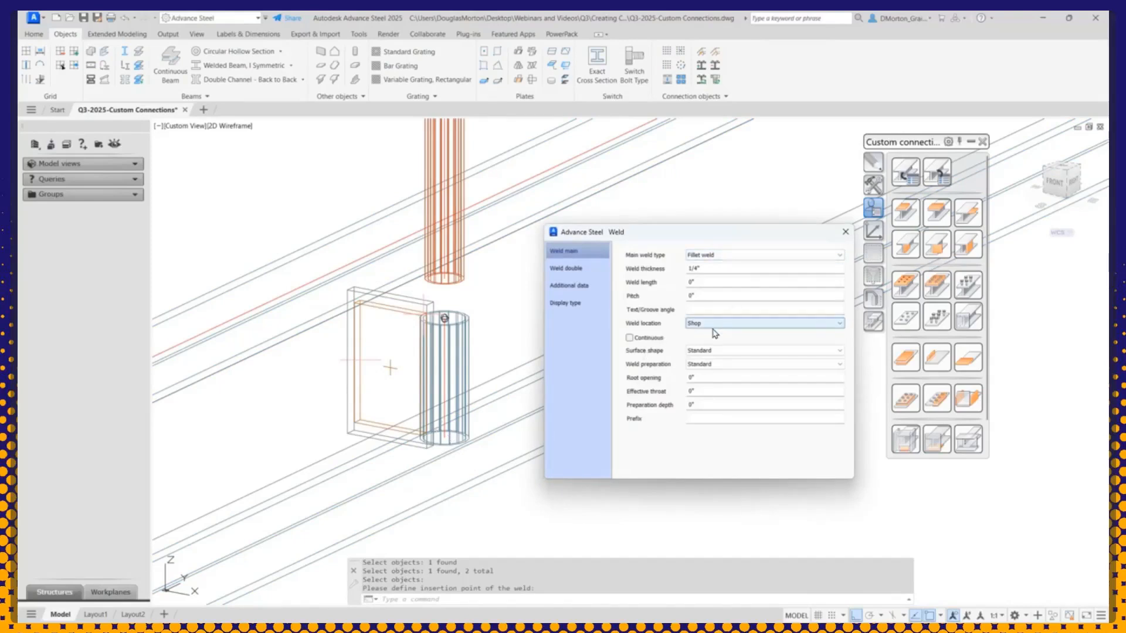
Step: Mark the plate-to-beam weld as continuous, then delete that weld
{"action": "left_click", "coordinate": [629, 338]}
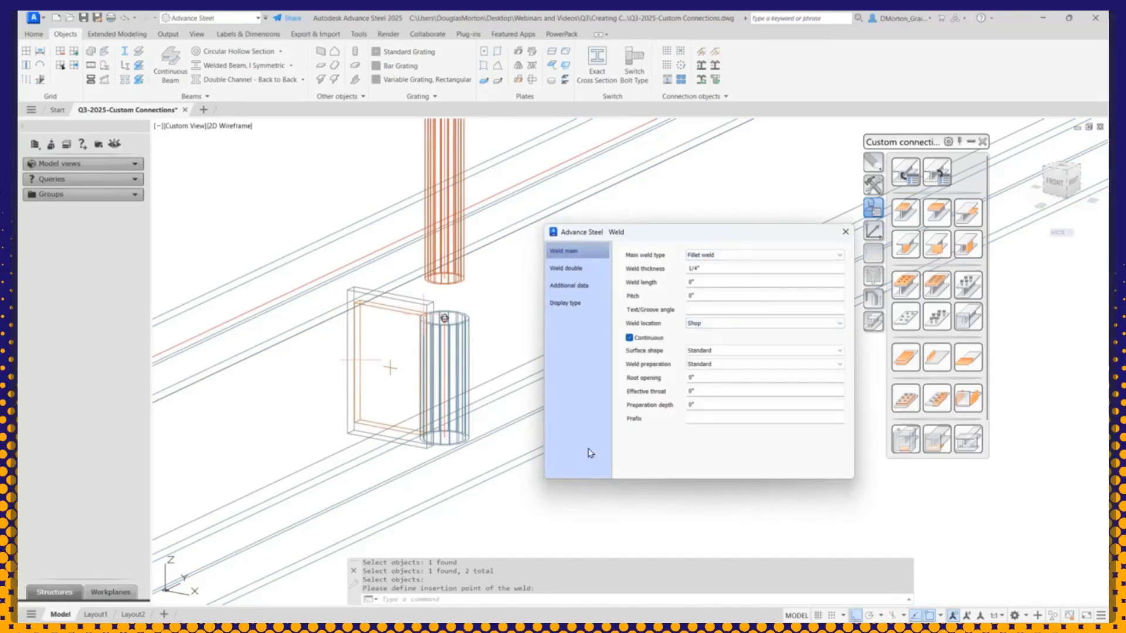
{"action": "left_click", "coordinate": [567, 270]}
{"action": "left_click", "coordinate": [572, 287]}
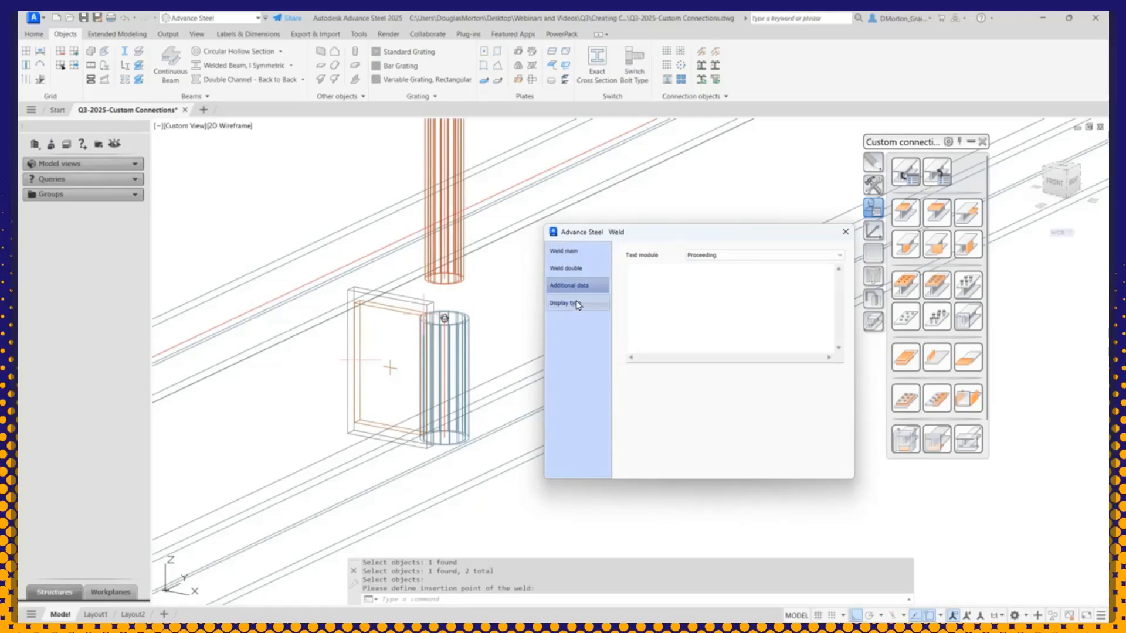
{"action": "left_click", "coordinate": [846, 231]}
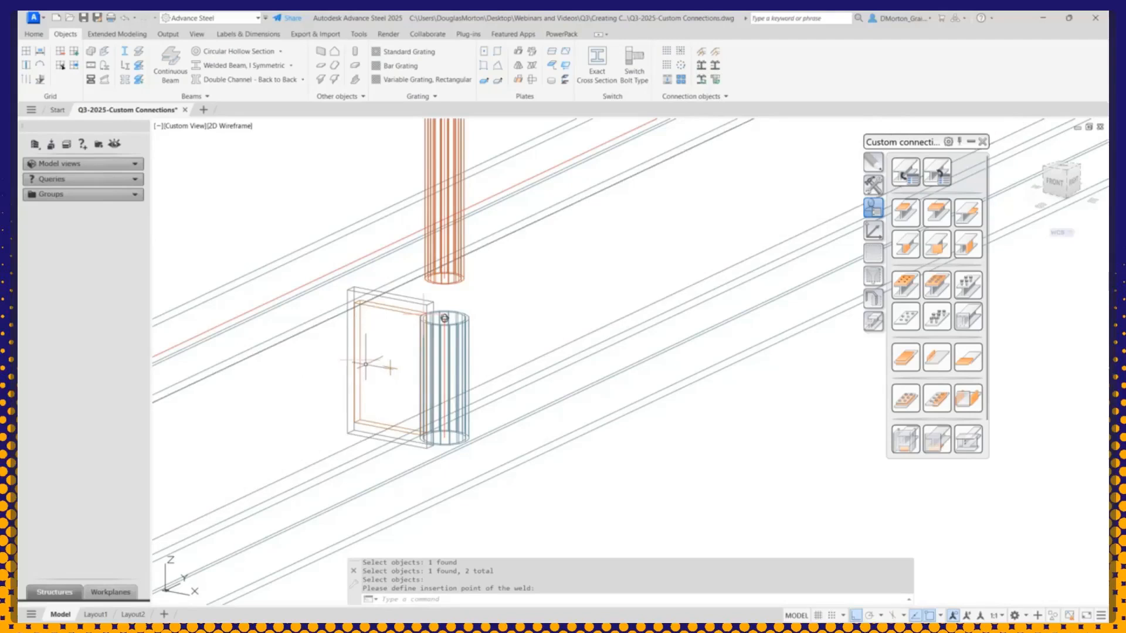
{"action": "left_click", "coordinate": [365, 361]}
{"action": "key", "text": "Delete"}
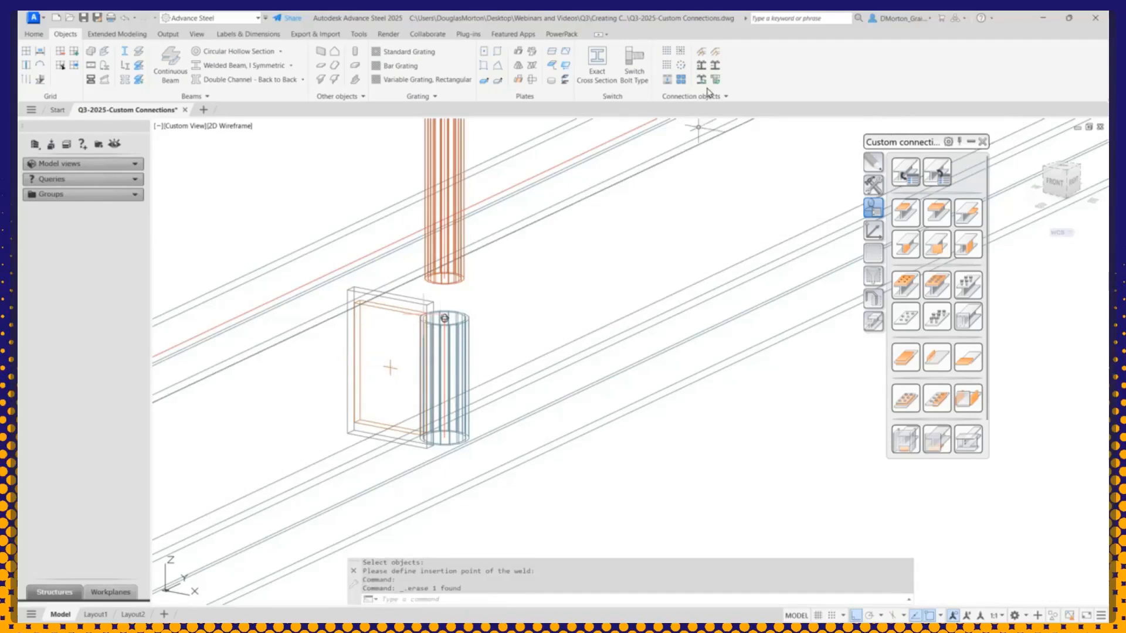
Step: Place a 1/4" shop fillet weld between the plate and the beam at the middle of the plate's beam-side edge
{"action": "left_click", "coordinate": [701, 57]}
{"action": "left_click", "coordinate": [387, 304]}
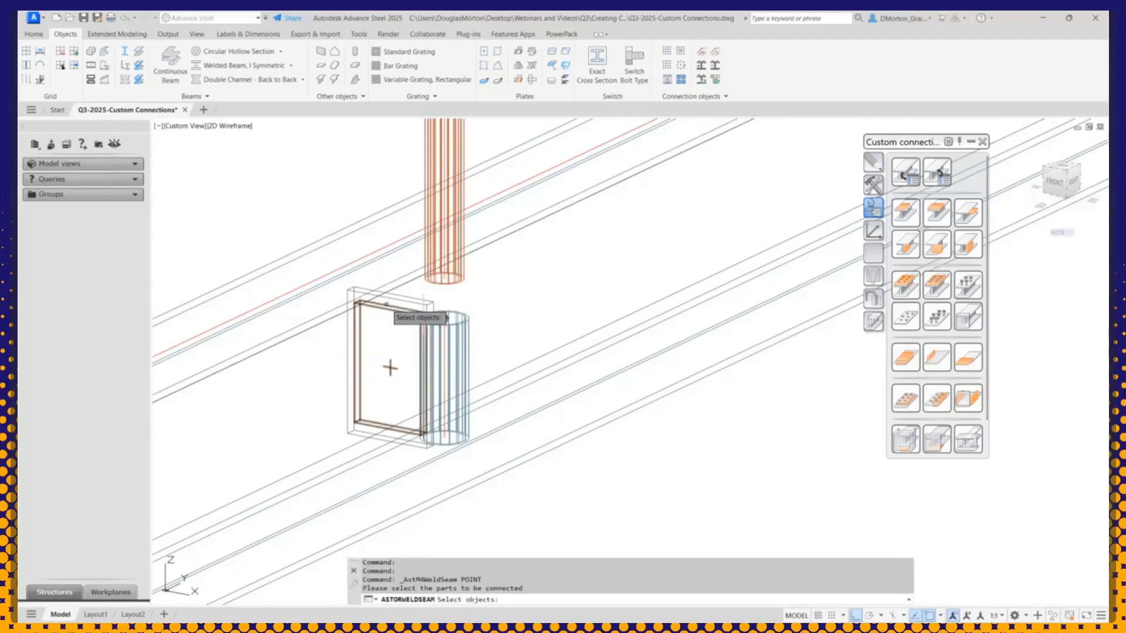
{"action": "left_click", "coordinate": [313, 311]}
{"action": "key", "text": "Return"}
{"action": "left_click", "coordinate": [389, 367]}
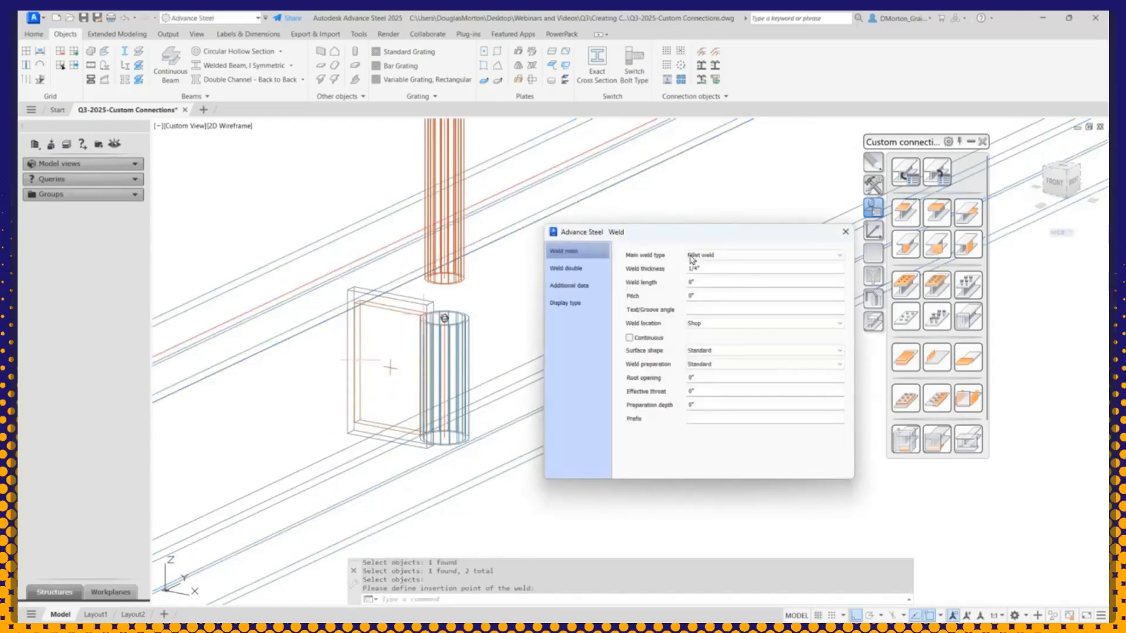
{"action": "left_click", "coordinate": [844, 232]}
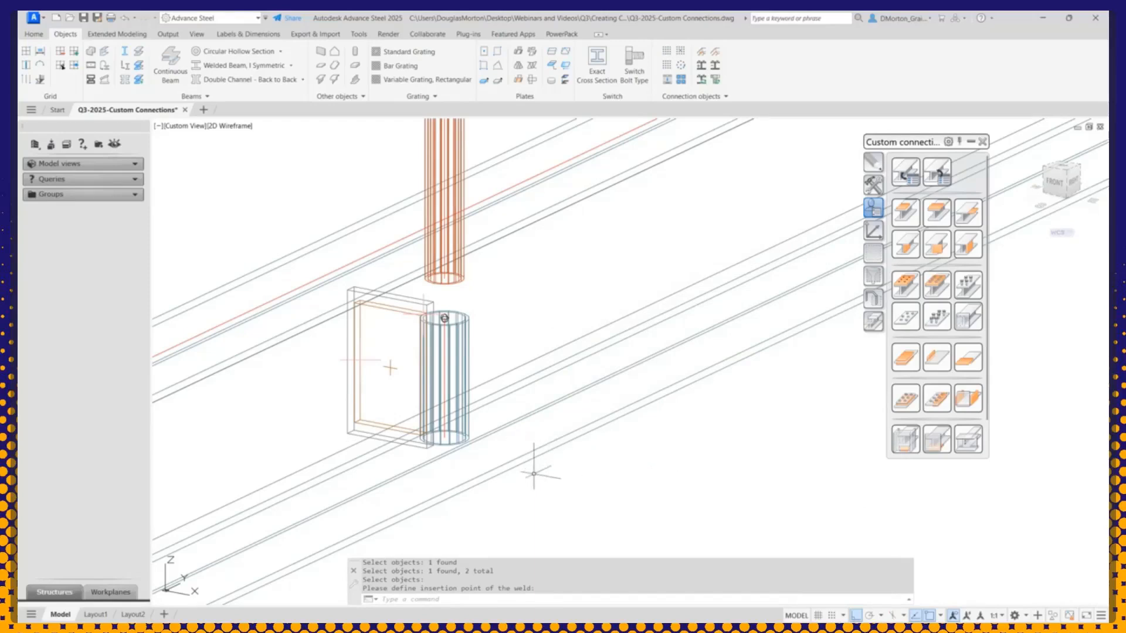
Step: Add an End plate connection from the Connection Vault to the lower end of the pipe sleeve
{"action": "scroll", "coordinate": [628, 337], "scroll_direction": "down", "scroll_amount": 4}
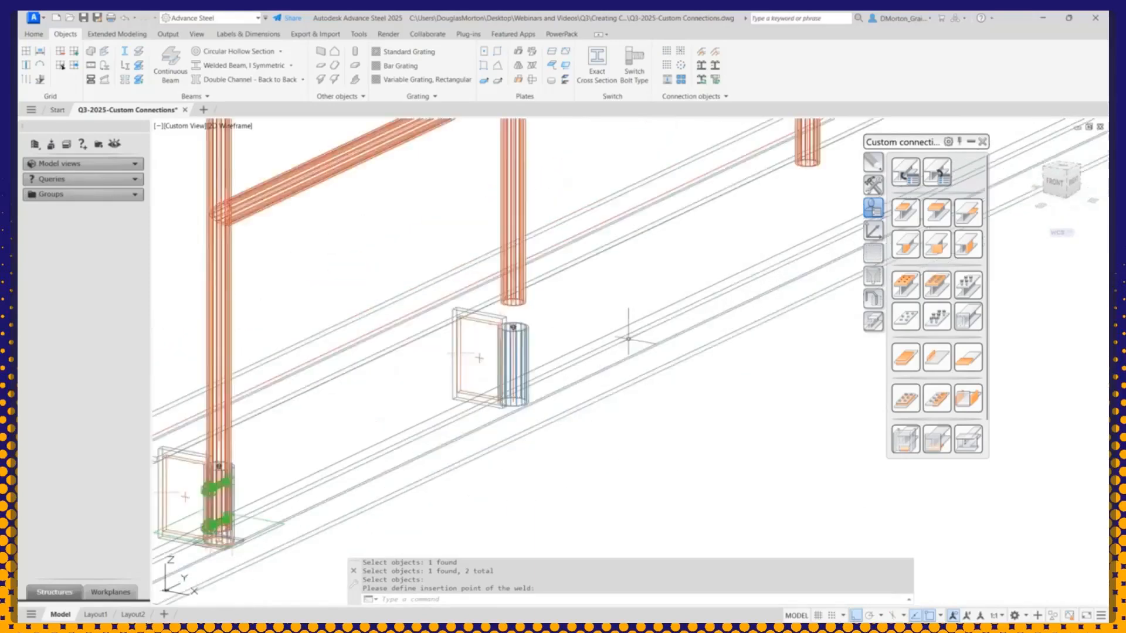
{"action": "scroll", "coordinate": [624, 340], "scroll_direction": "up", "scroll_amount": 5}
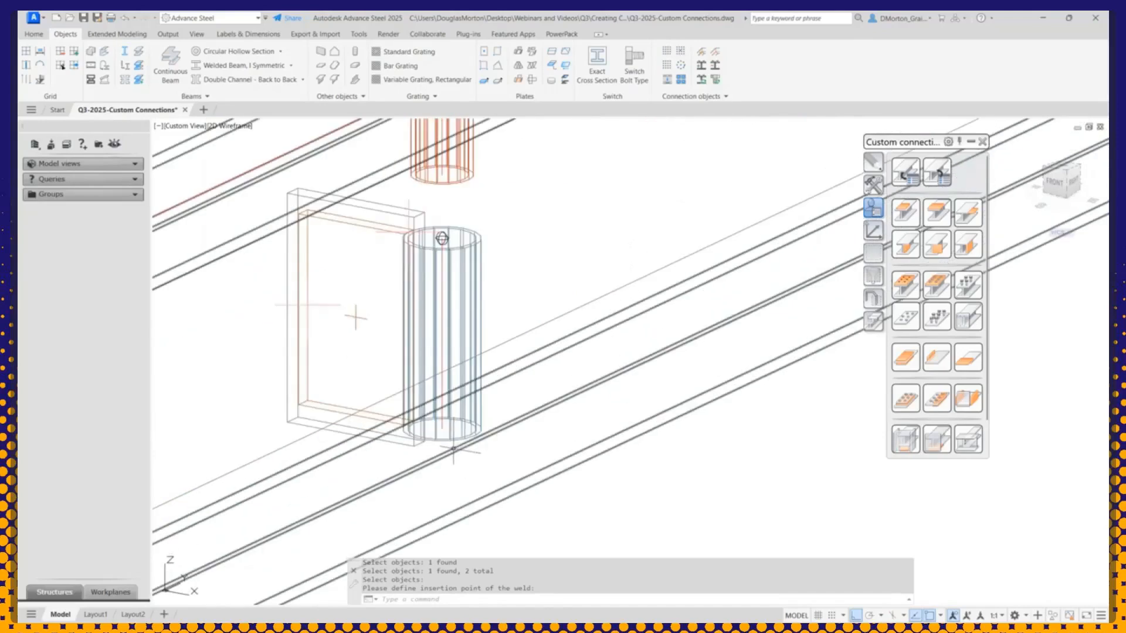
{"action": "left_click", "coordinate": [128, 35]}
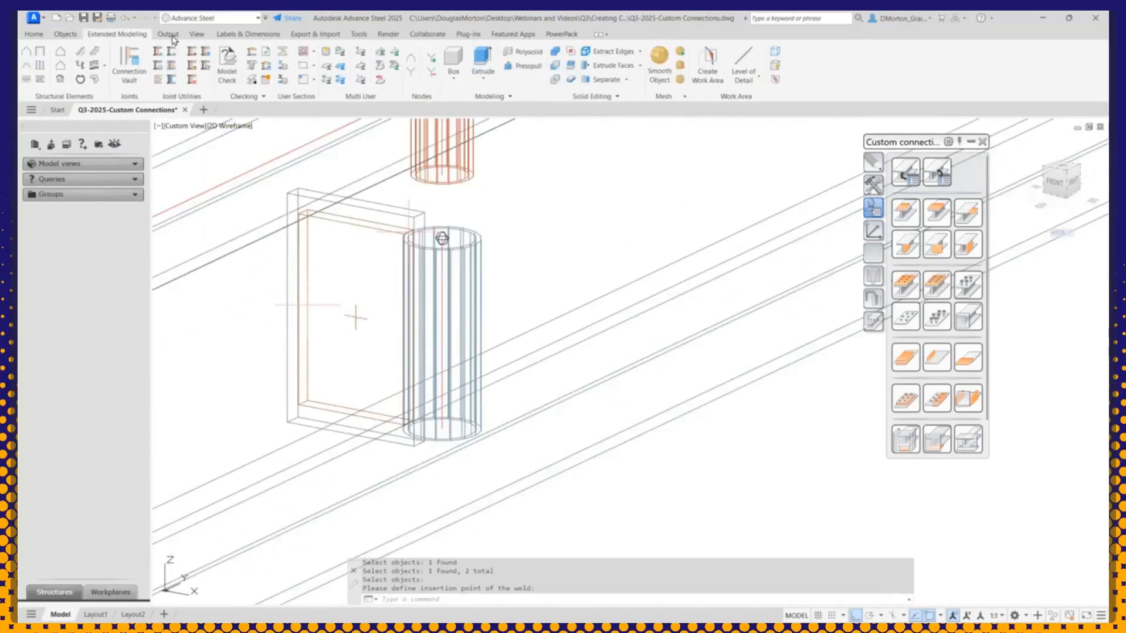
{"action": "left_click", "coordinate": [138, 69]}
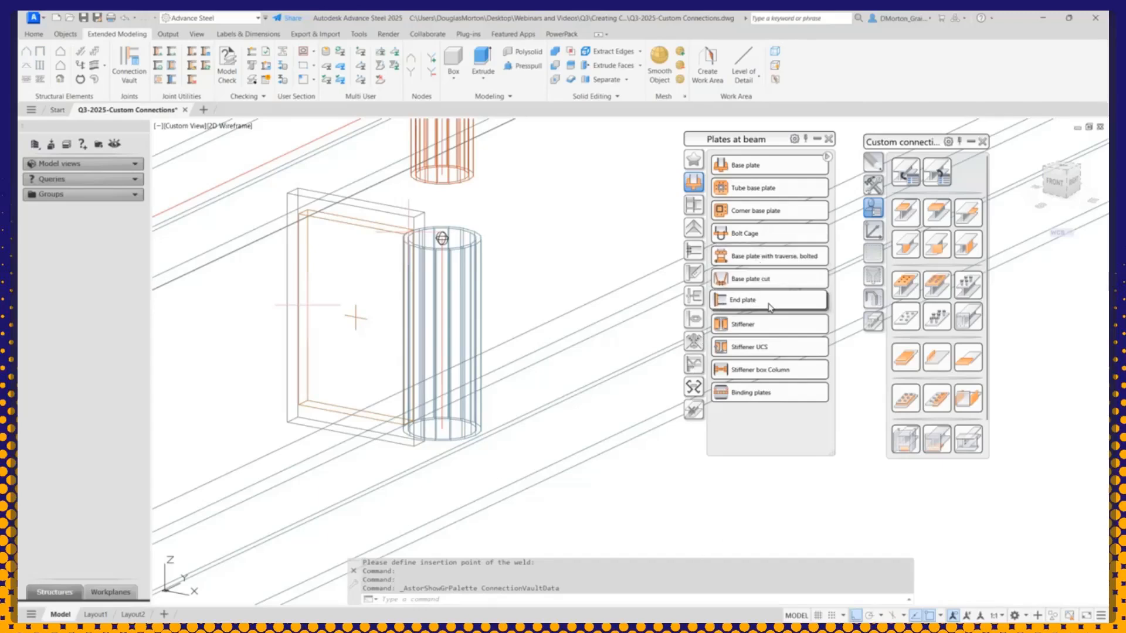
{"action": "left_click", "coordinate": [740, 301]}
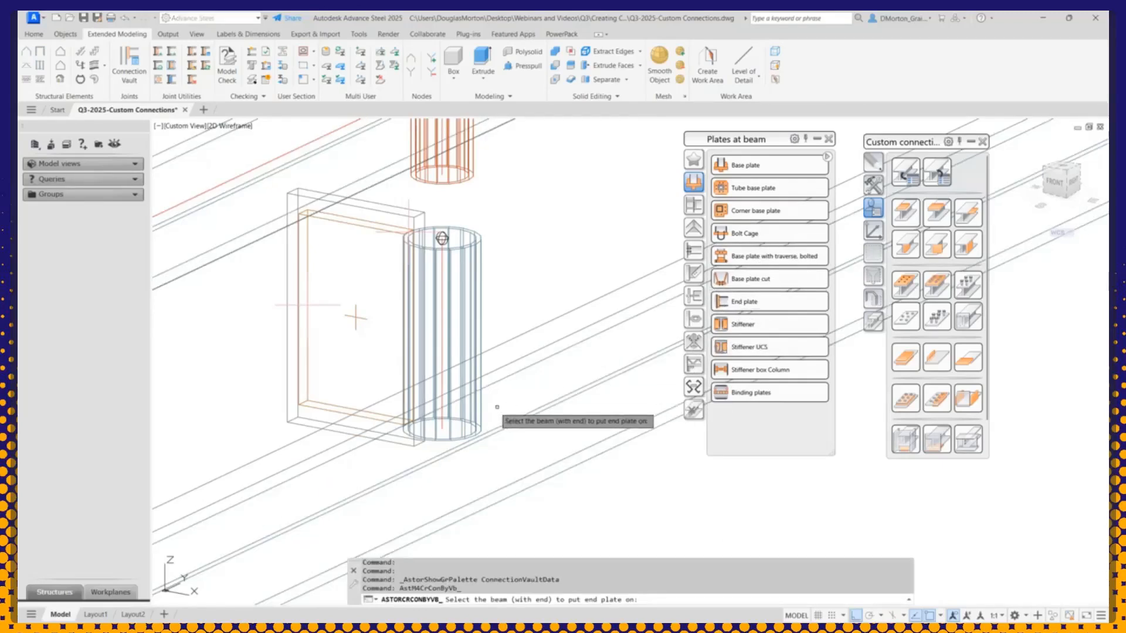
{"action": "left_click", "coordinate": [477, 427]}
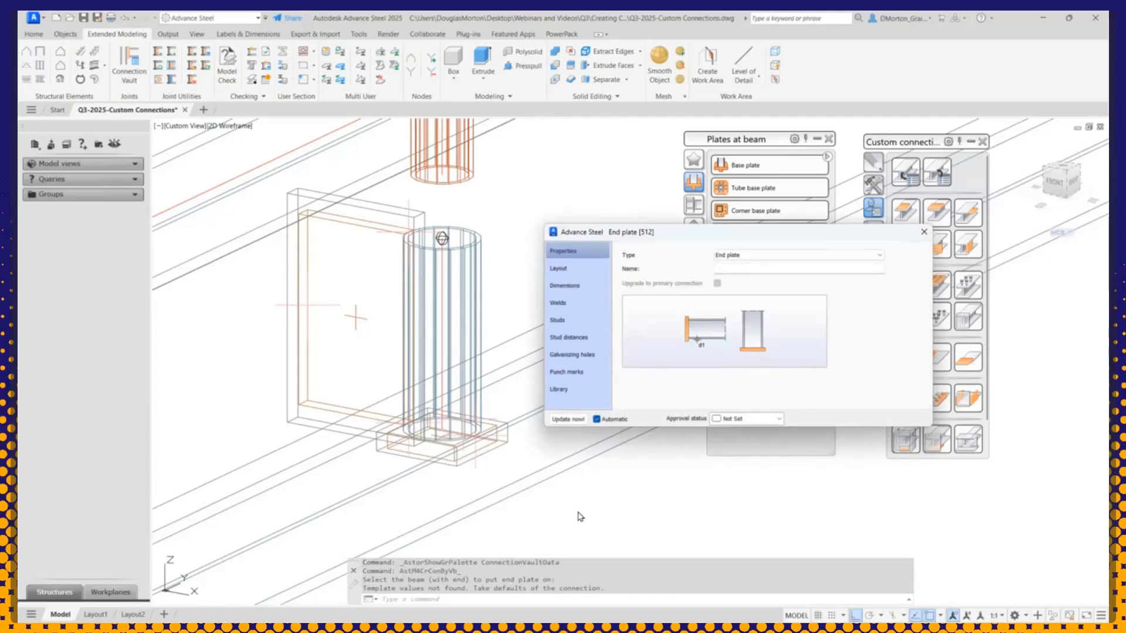
Step: Set the sleeve's end plate thickness to 1/8" and its shape to Round
{"action": "left_click", "coordinate": [589, 269]}
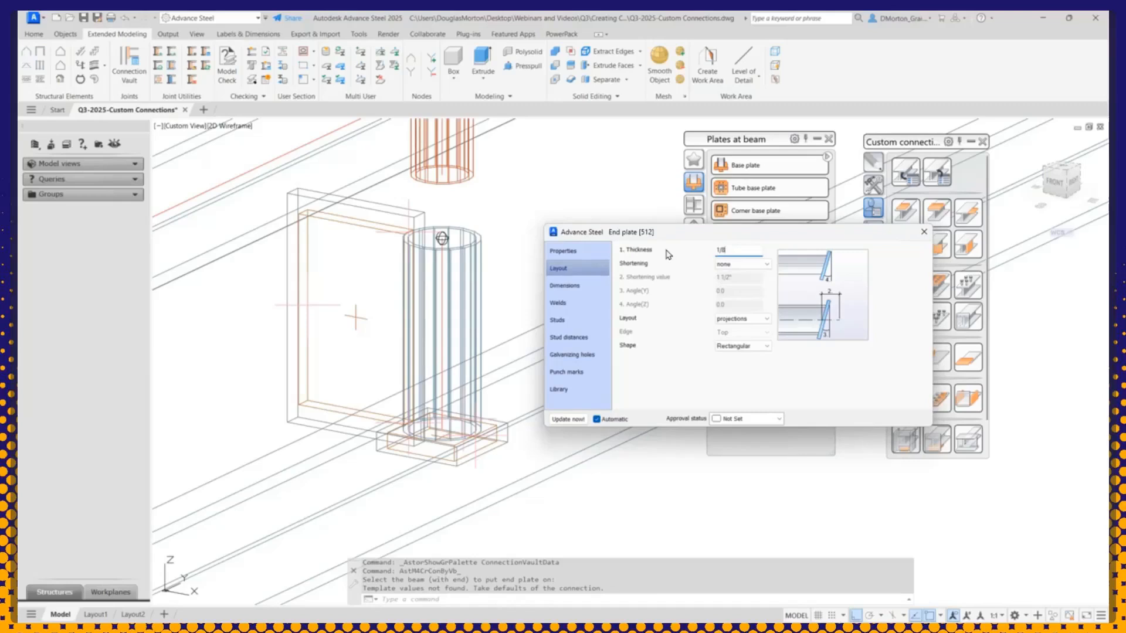
{"action": "type", "text": "1/8"}
{"action": "key", "text": "Tab"}
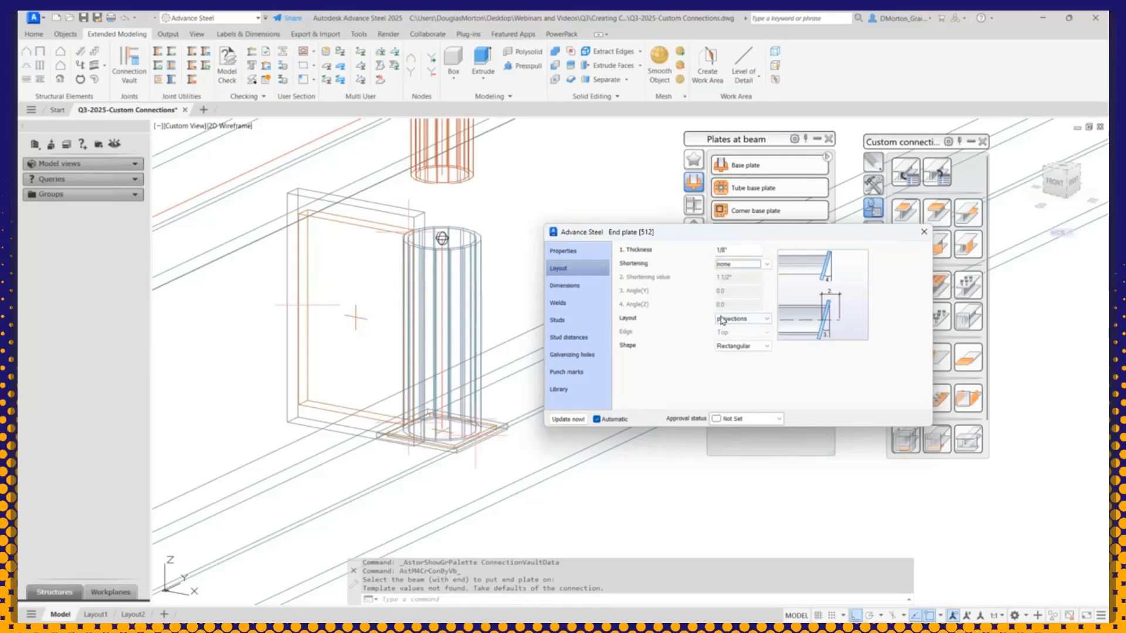
{"action": "left_click", "coordinate": [763, 345]}
{"action": "left_click", "coordinate": [757, 359]}
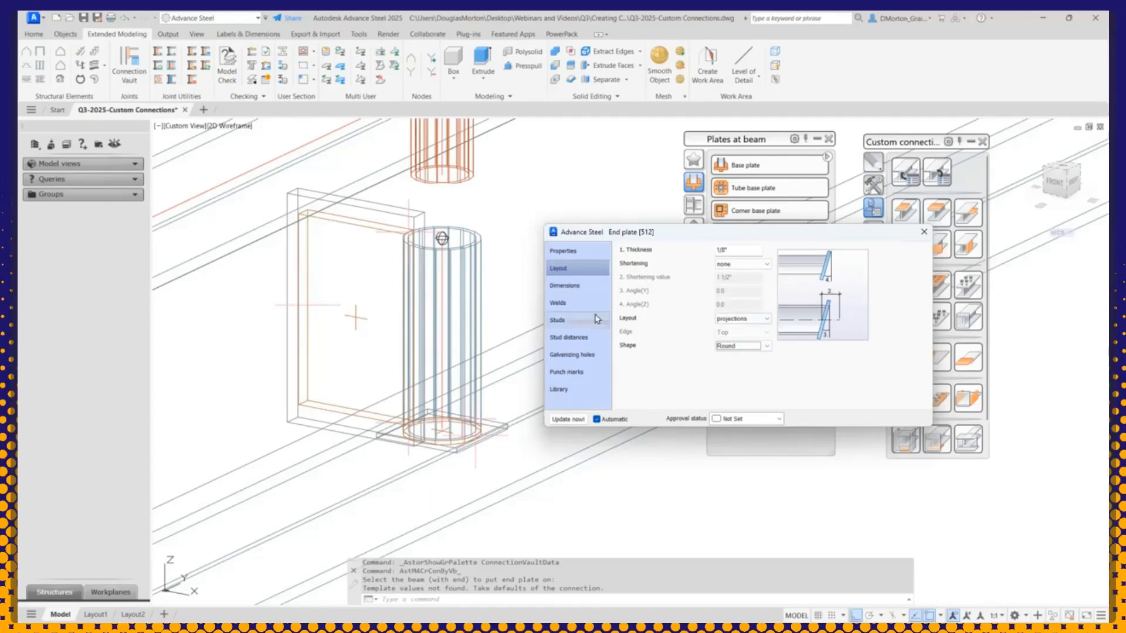
Step: Set the round end plate's equal projections to -1/16" on all sides
{"action": "left_click", "coordinate": [578, 286]}
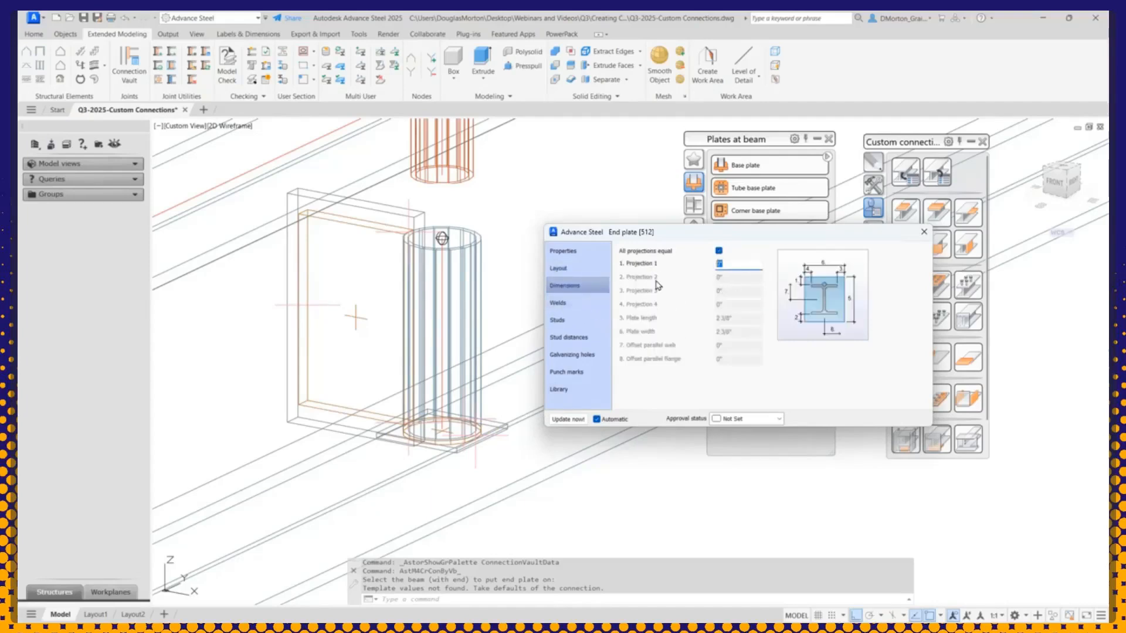
{"action": "type", "text": "-1/16"}
{"action": "key", "text": "Return"}
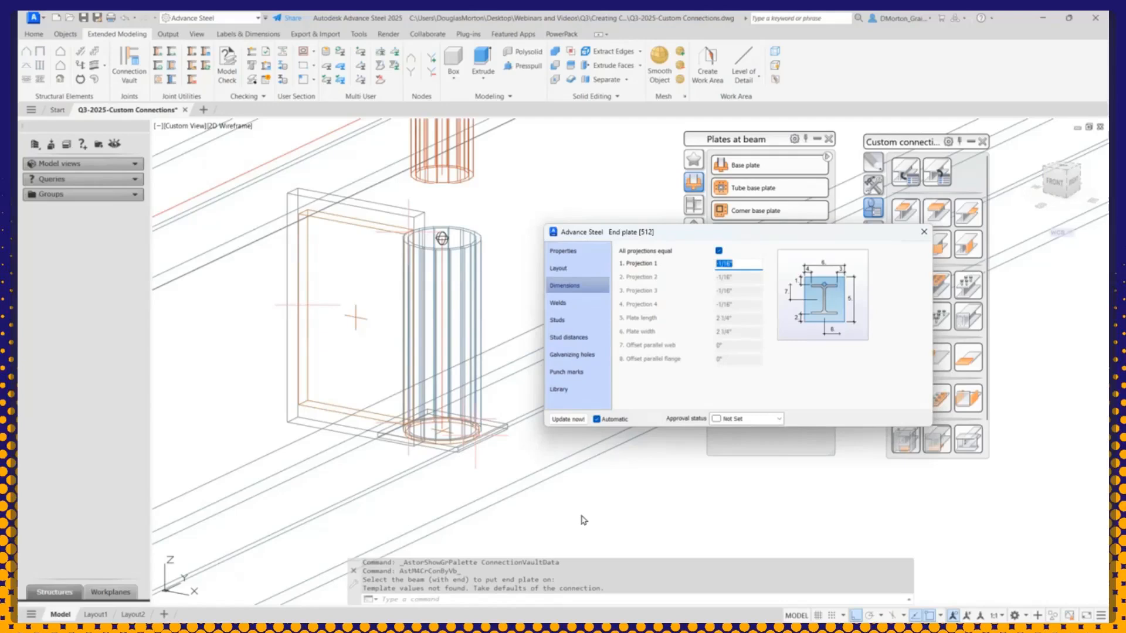
{"action": "left_click", "coordinate": [923, 232]}
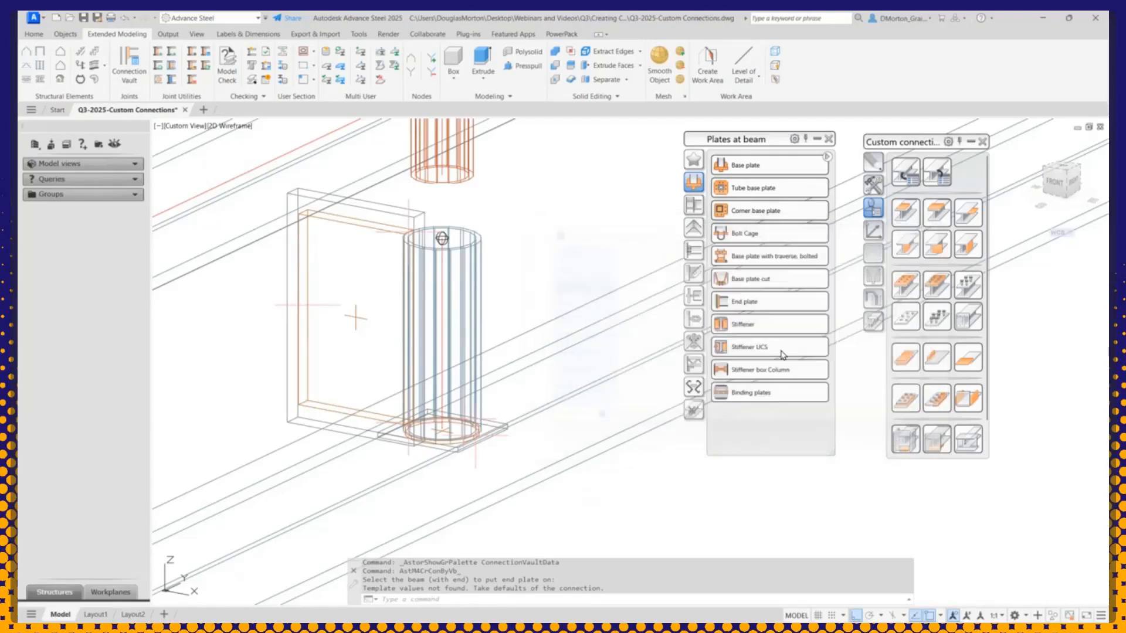
{"action": "scroll", "coordinate": [446, 437], "scroll_direction": "up", "scroll_amount": 5}
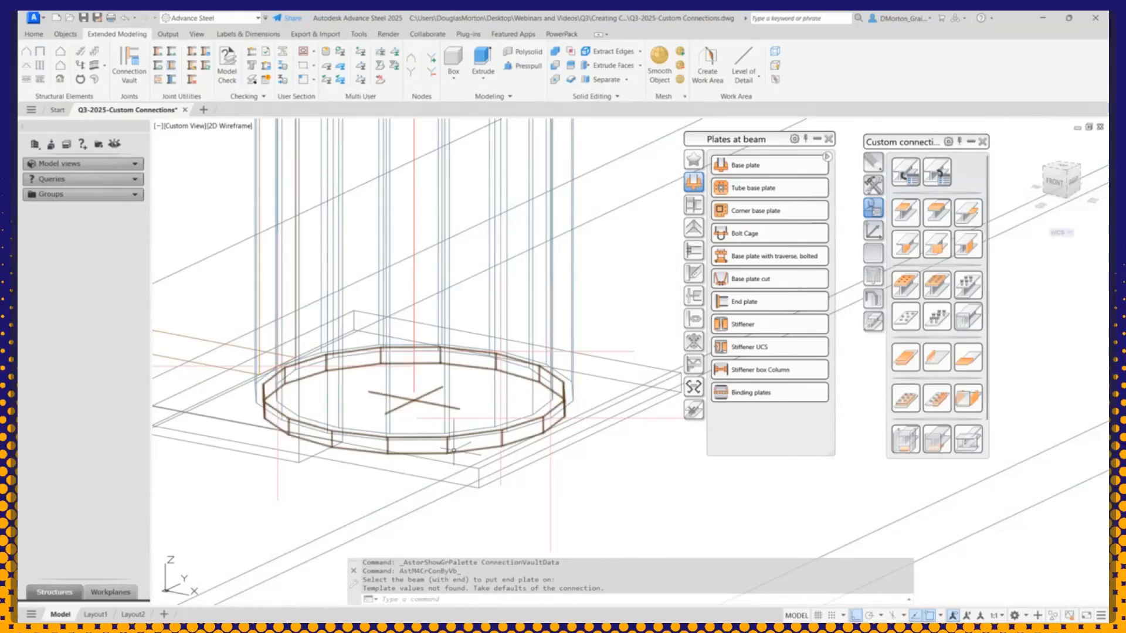
{"action": "scroll", "coordinate": [454, 451], "scroll_direction": "down", "scroll_amount": 4}
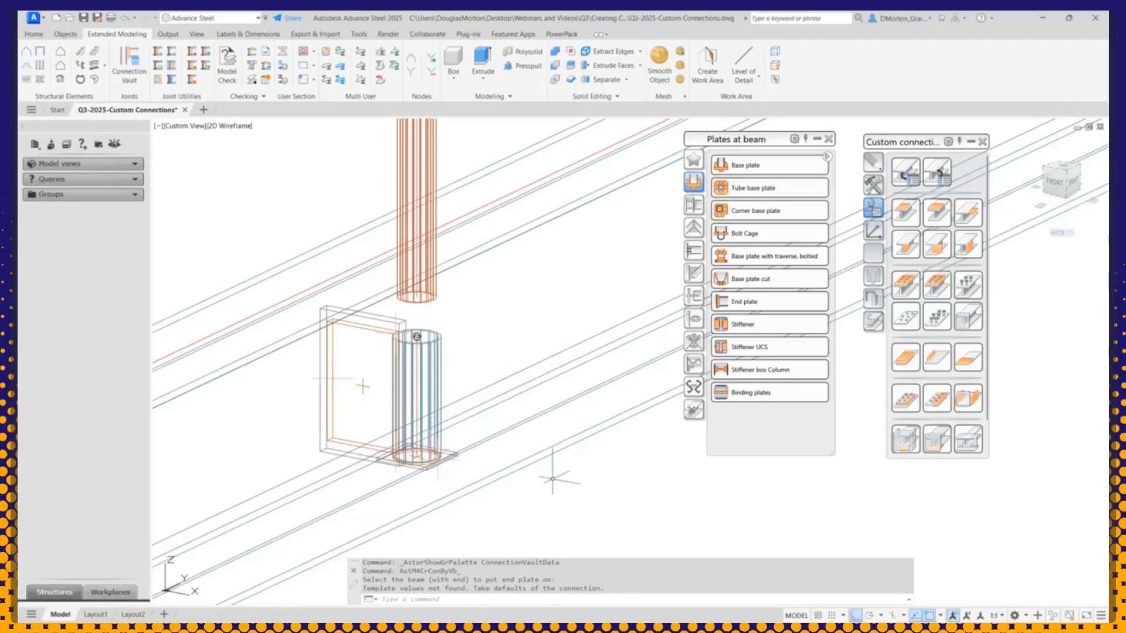
Step: Extend the railing post's lower end down into the pipe sleeve with the Shorten feature, using a reference value of -7"
{"action": "left_click", "coordinate": [829, 139]}
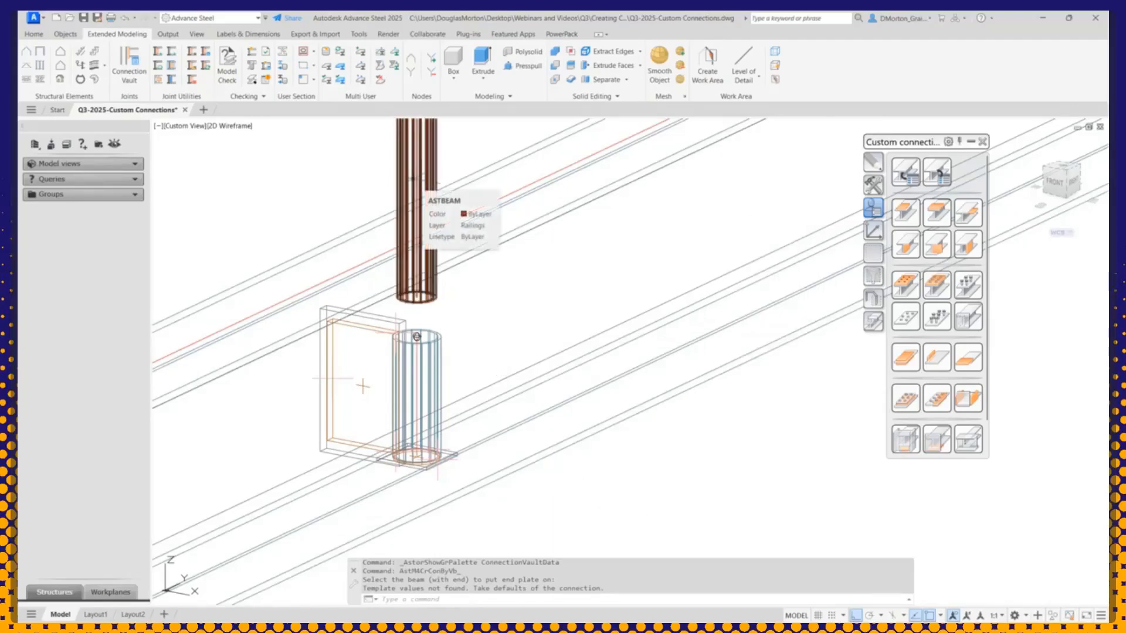
{"action": "scroll", "coordinate": [460, 323], "scroll_direction": "down", "scroll_amount": 3}
{"action": "scroll", "coordinate": [461, 324], "scroll_direction": "up", "scroll_amount": 3}
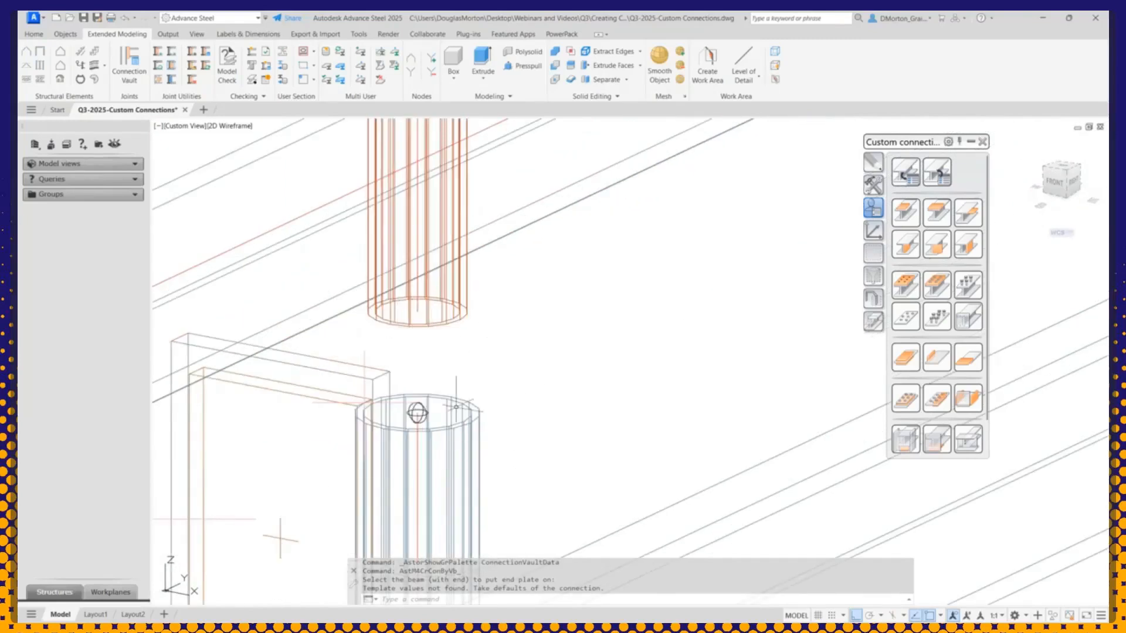
{"action": "scroll", "coordinate": [320, 271], "scroll_direction": "down", "scroll_amount": 5}
{"action": "left_click", "coordinate": [873, 321]}
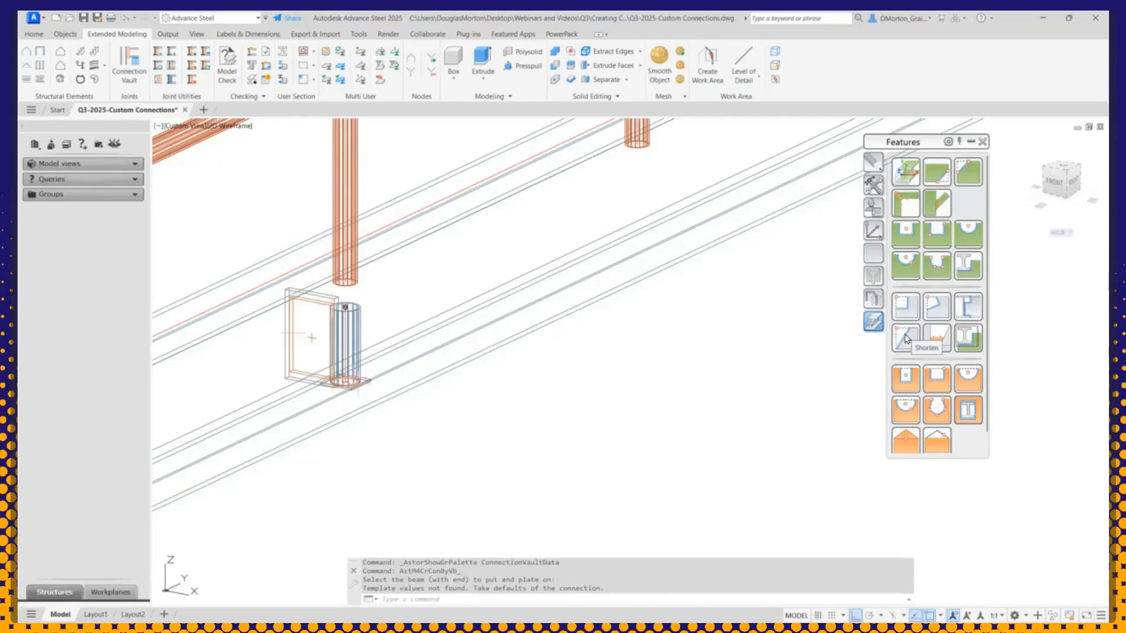
{"action": "left_click", "coordinate": [906, 337]}
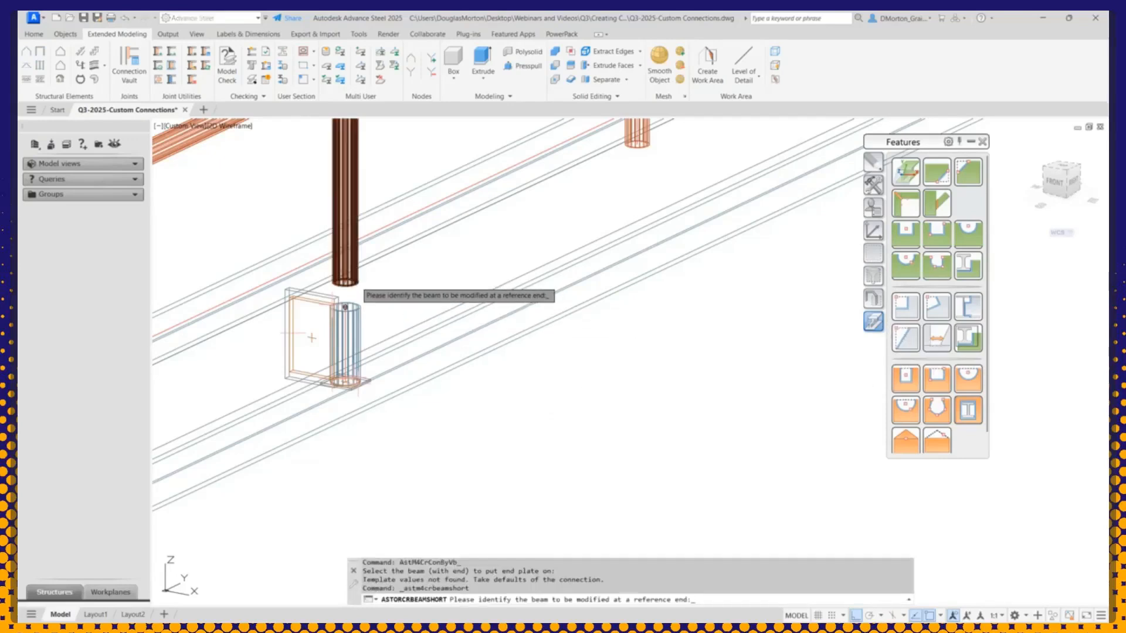
{"action": "left_click", "coordinate": [346, 307]}
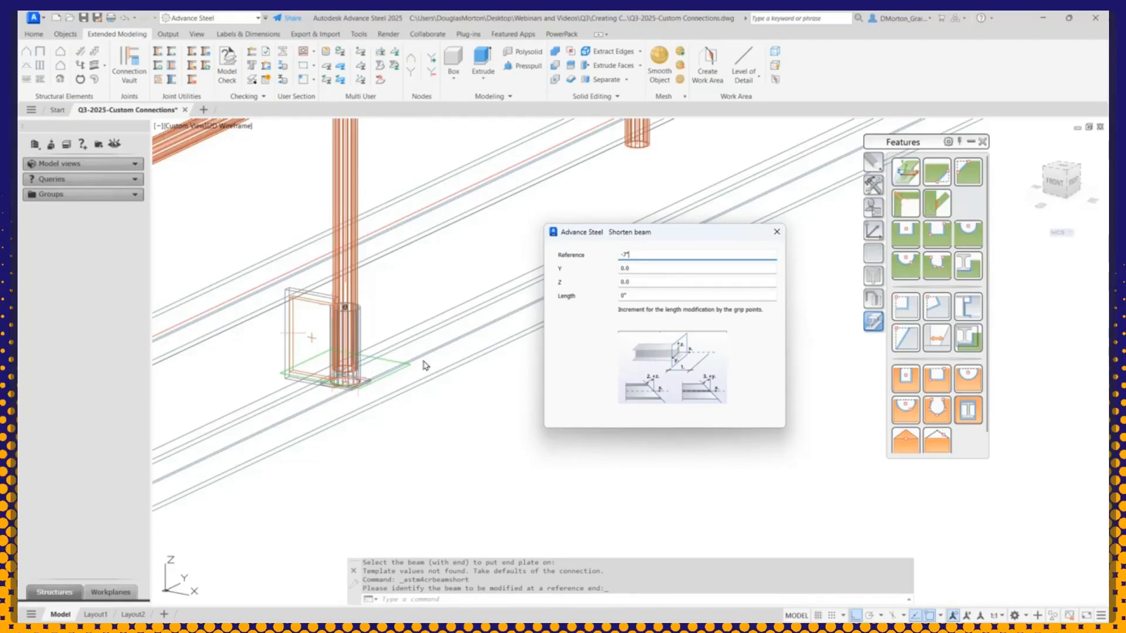
{"action": "scroll", "coordinate": [336, 352], "scroll_direction": "up", "scroll_amount": 5}
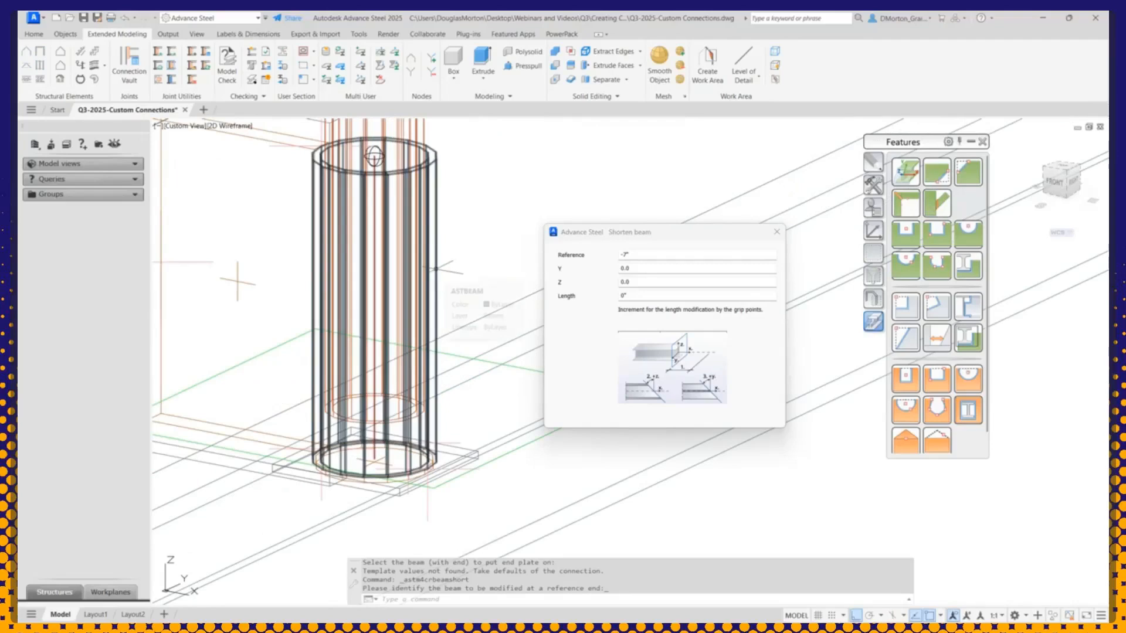
{"action": "scroll", "coordinate": [425, 398], "scroll_direction": "down", "scroll_amount": 3}
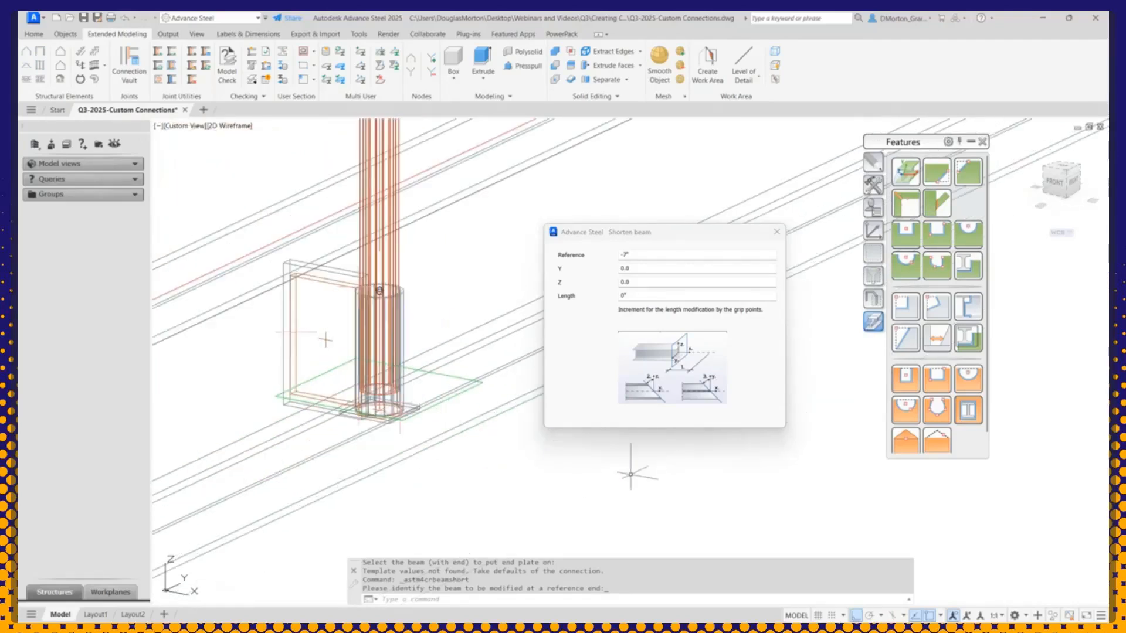
{"action": "left_click", "coordinate": [775, 232]}
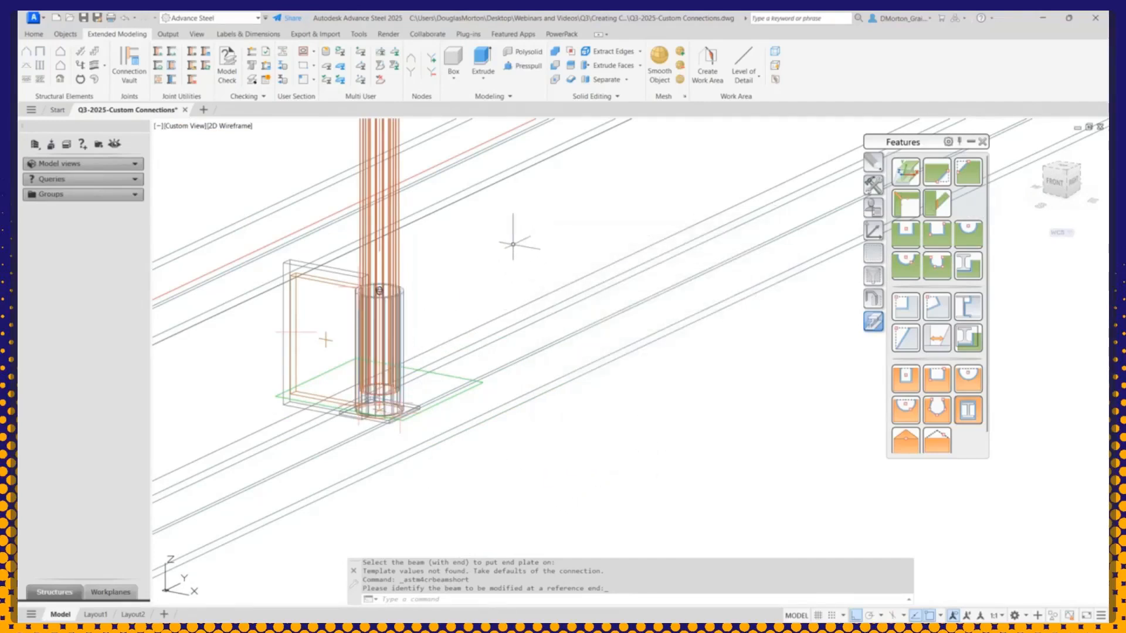
Step: Try to place a center-point rectangular bolt pattern through the pipe sleeve and railing post in the current UCS
{"action": "left_click", "coordinate": [65, 34]}
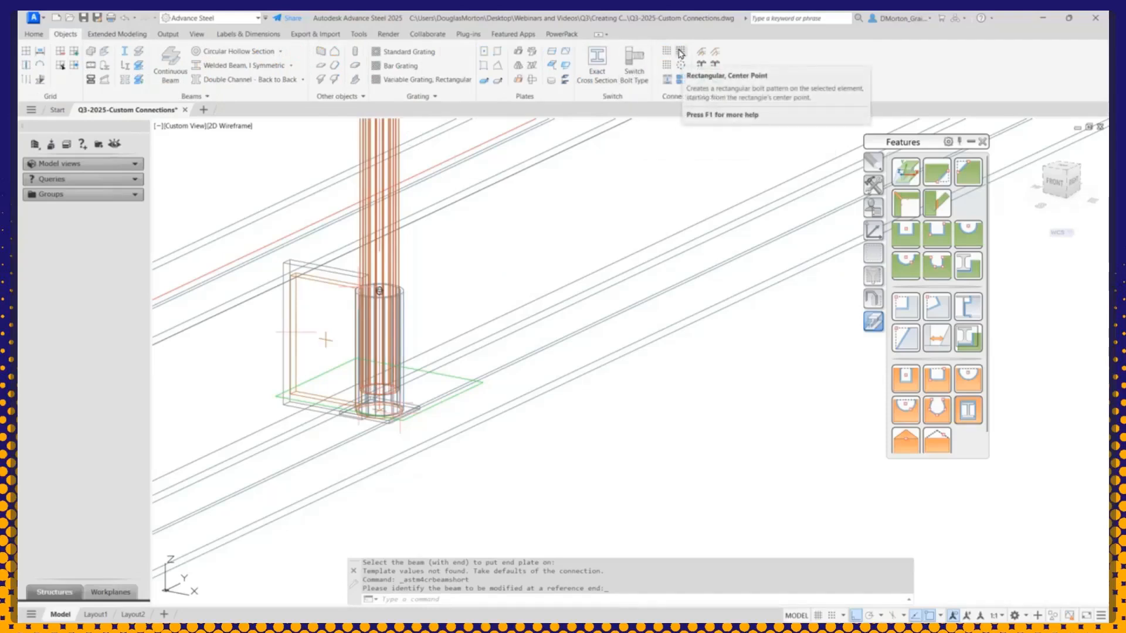
{"action": "left_click", "coordinate": [680, 54]}
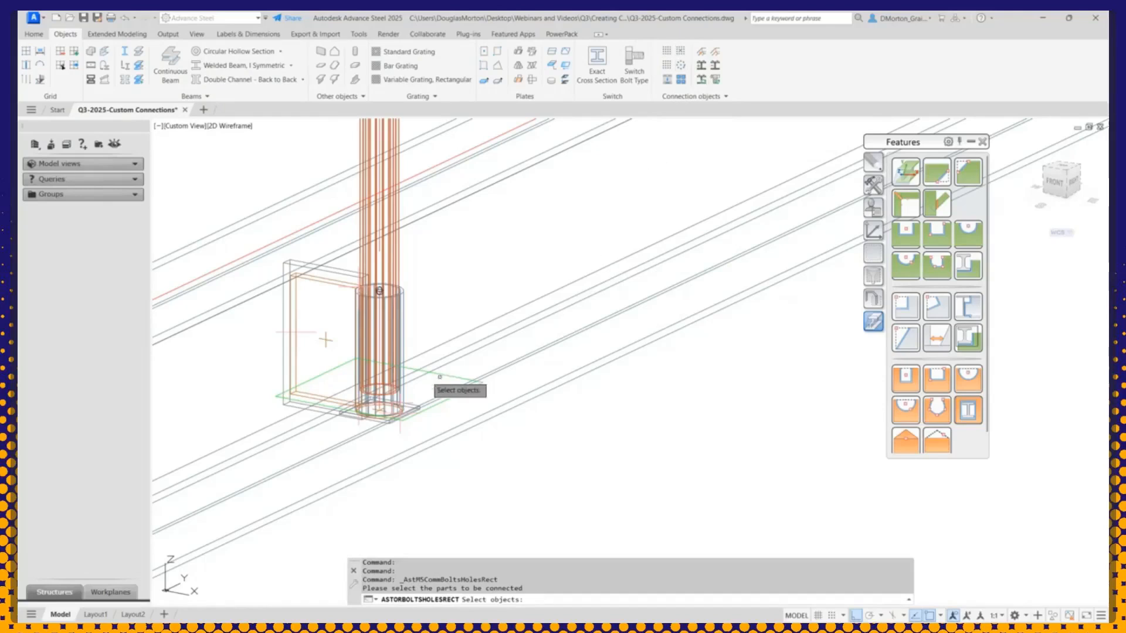
{"action": "left_click", "coordinate": [402, 314]}
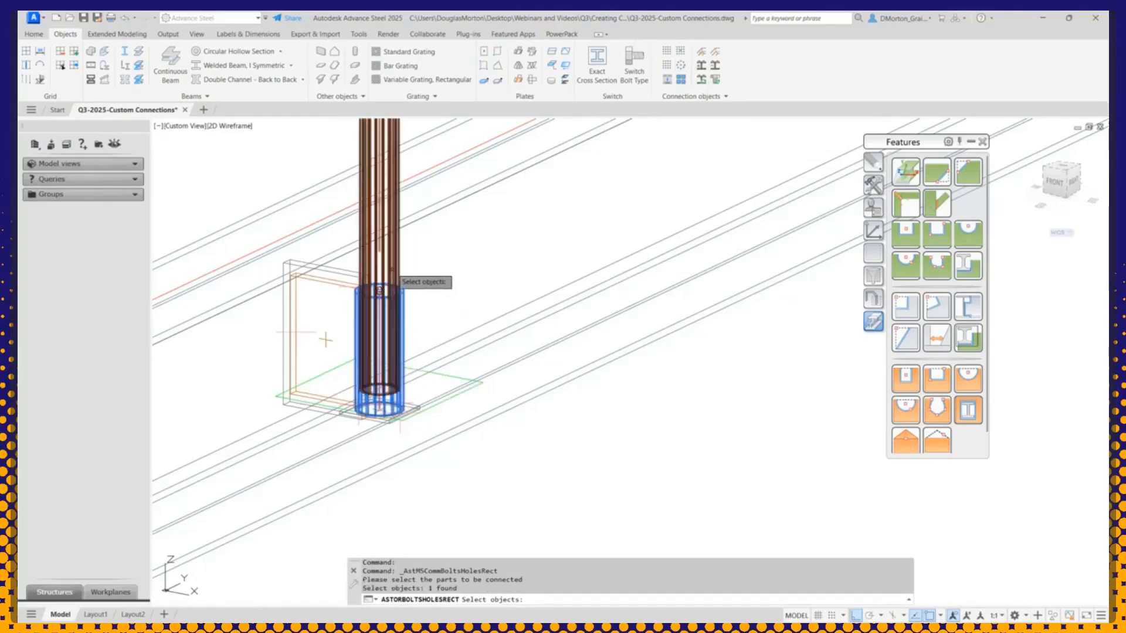
{"action": "left_click", "coordinate": [398, 291]}
{"action": "key", "text": "Return"}
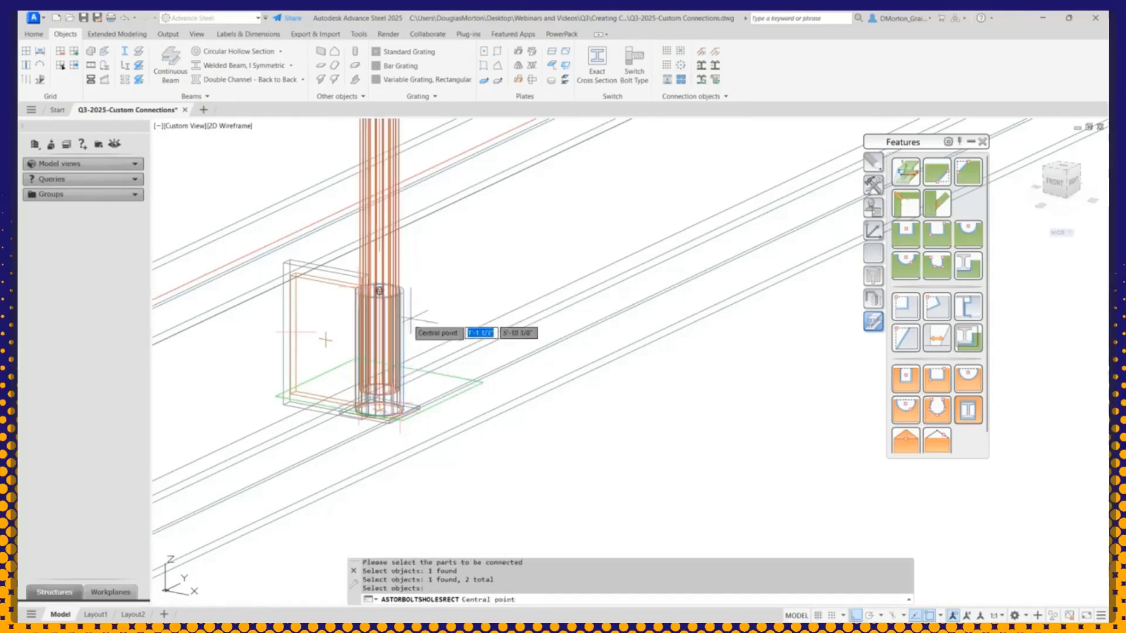
{"action": "left_click", "coordinate": [379, 347]}
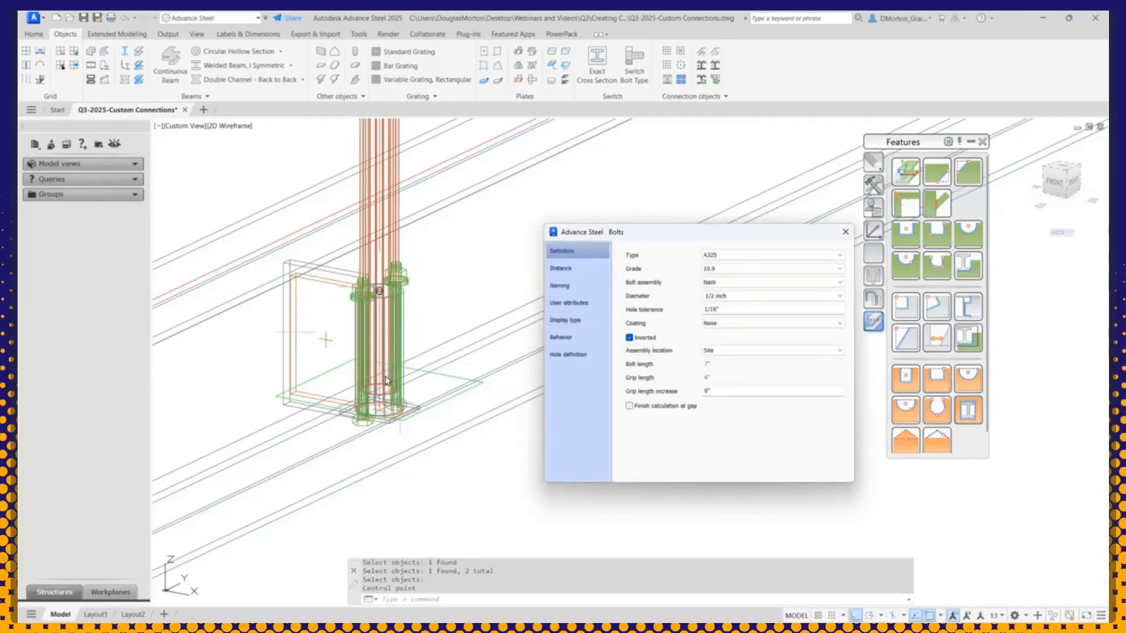
{"action": "left_click", "coordinate": [846, 231]}
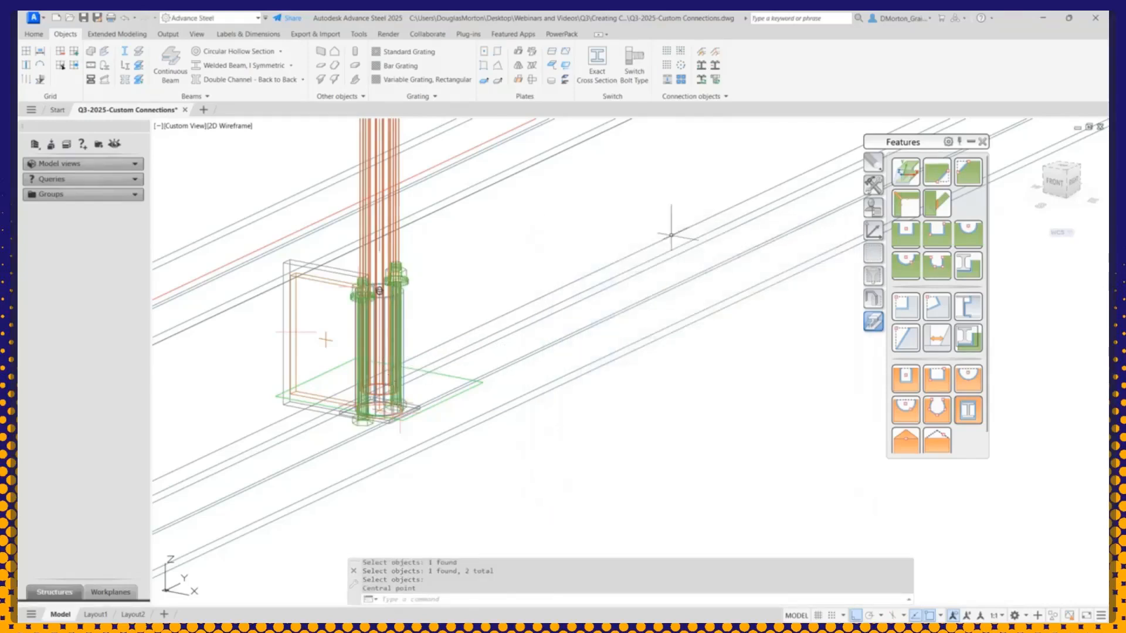
{"action": "key", "text": "ctrl+z"}
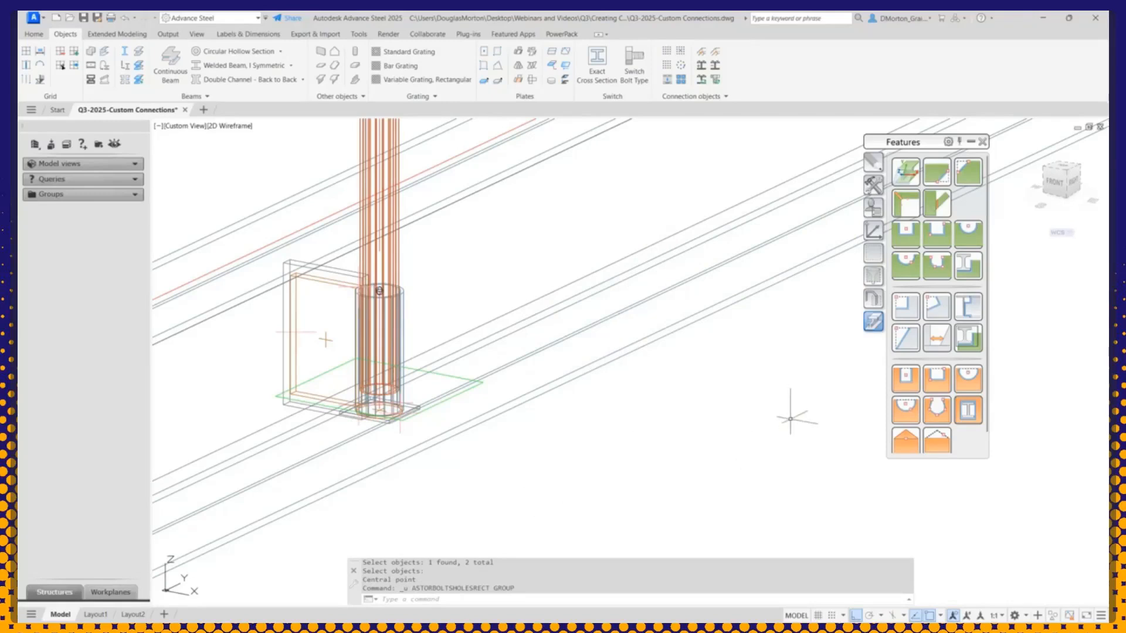
Step: Rotate the UCS about X and place a center-point rectangular bolt pattern through the sleeve and post near the sleeve's mid-height
{"action": "left_click", "coordinate": [873, 231]}
{"action": "left_click", "coordinate": [906, 326]}
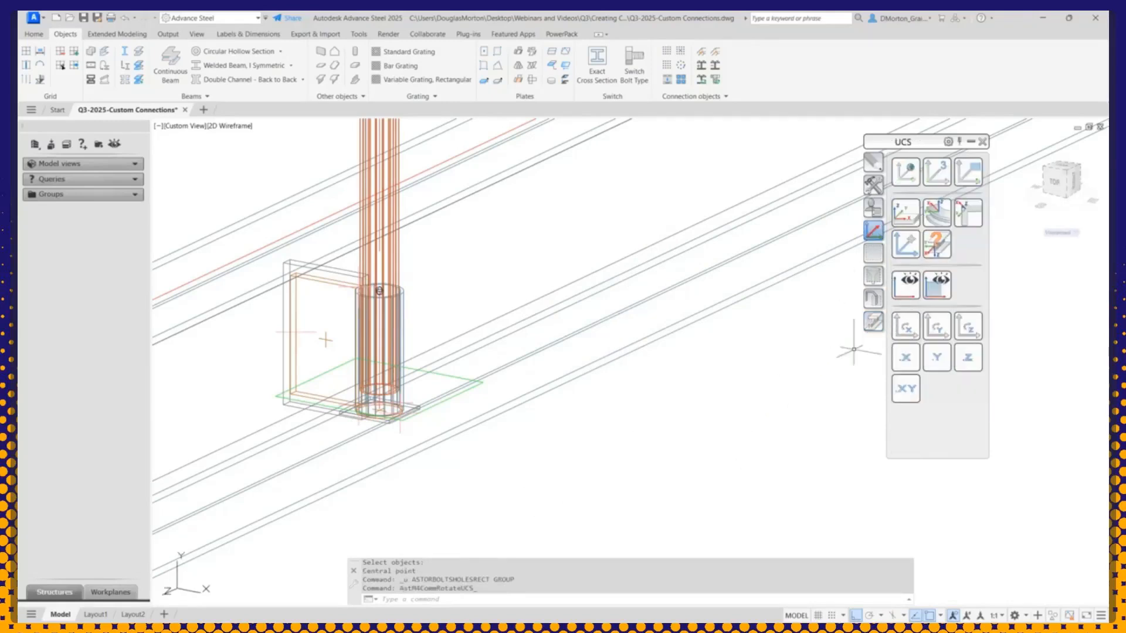
{"action": "left_click", "coordinate": [682, 53]}
{"action": "left_click", "coordinate": [404, 311]}
{"action": "left_click", "coordinate": [400, 269]}
{"action": "key", "text": "Return"}
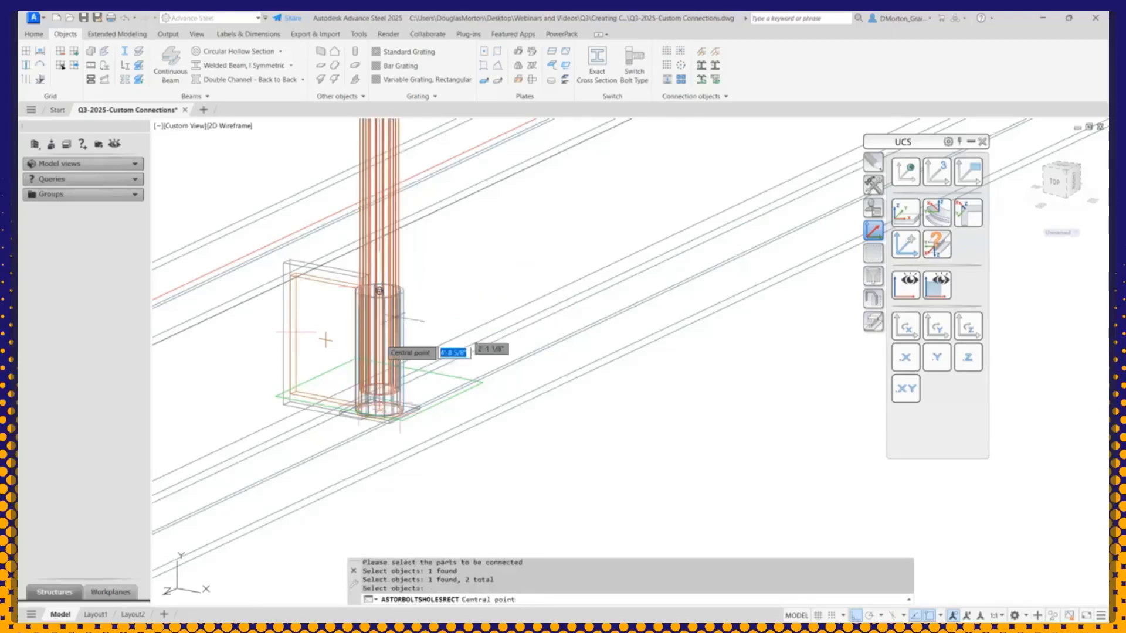
{"action": "left_click", "coordinate": [376, 349]}
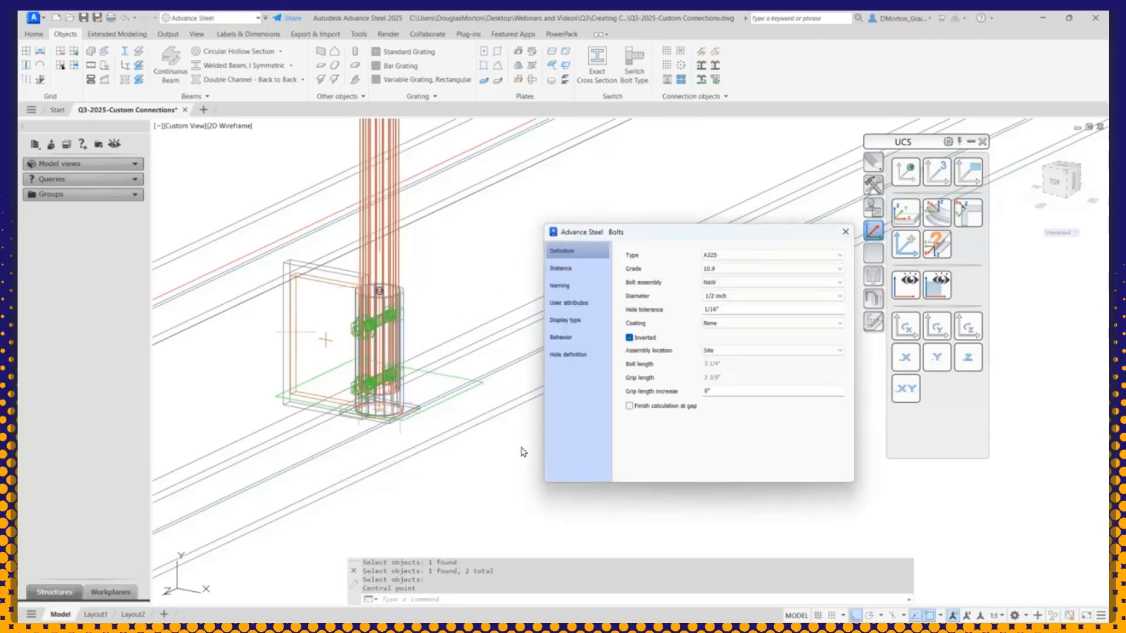
{"action": "mouse_move", "coordinate": [472, 438]}
{"action": "middle_mouse_down", "text": "shift"}
{"action": "mouse_move", "coordinate": [315, 439]}
{"action": "mouse_move", "coordinate": [436, 430]}
{"action": "middle_mouse_up", "text": "shift"}
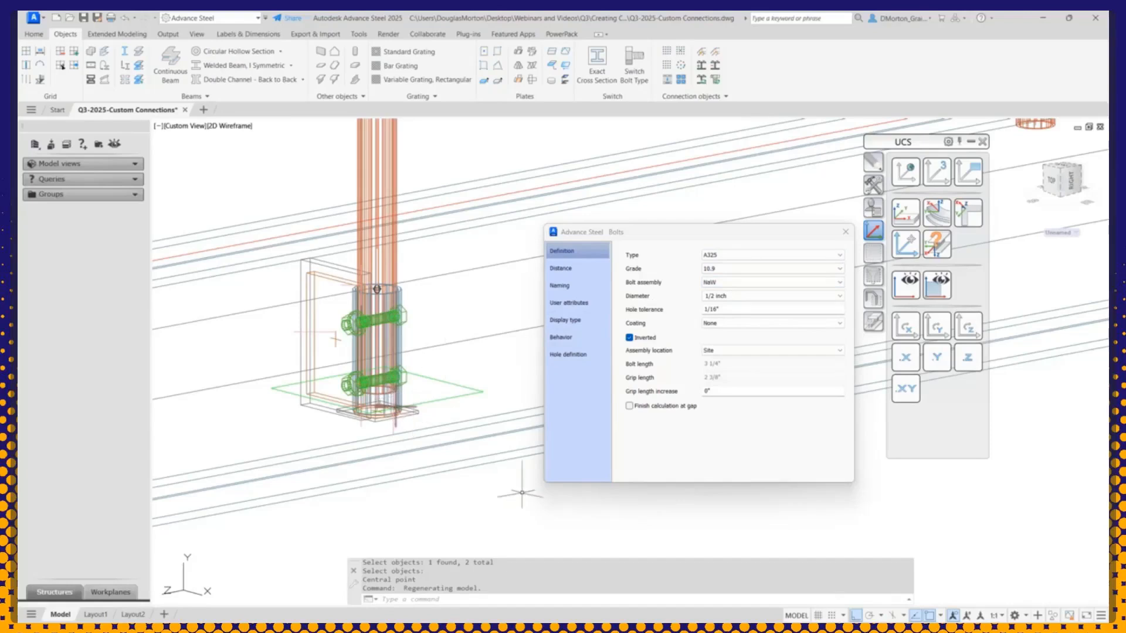
{"action": "left_click", "coordinate": [844, 232]}
Step: Switch the model's visual style to Conceptual and examine the bolted post connections along the beam
{"action": "scroll", "coordinate": [584, 305], "scroll_direction": "down", "scroll_amount": 5}
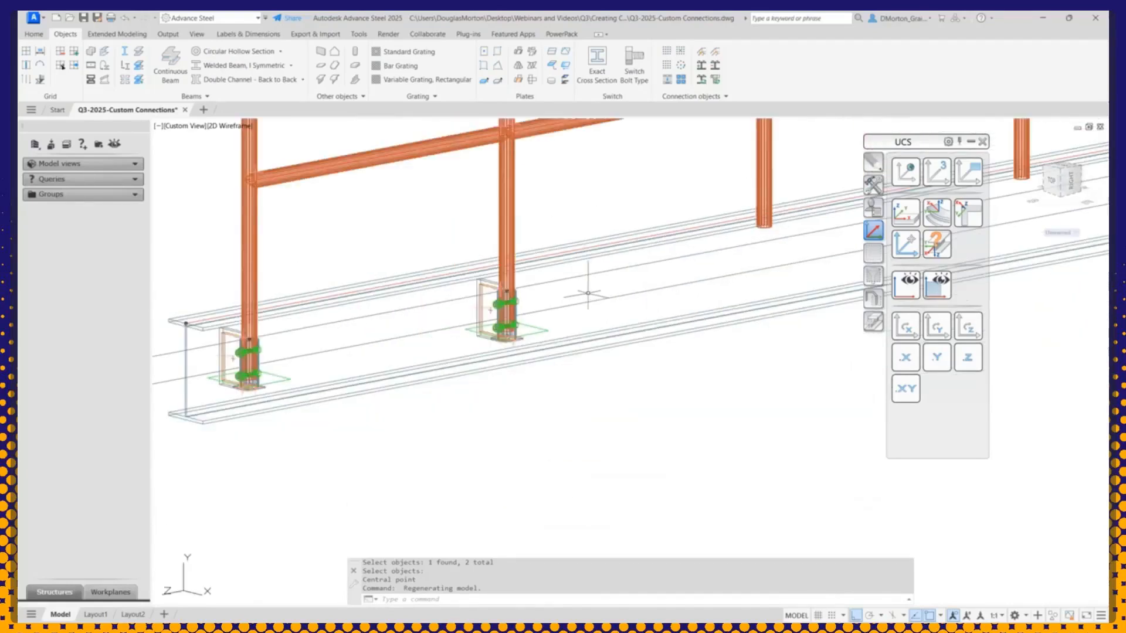
{"action": "left_click", "coordinate": [218, 126]}
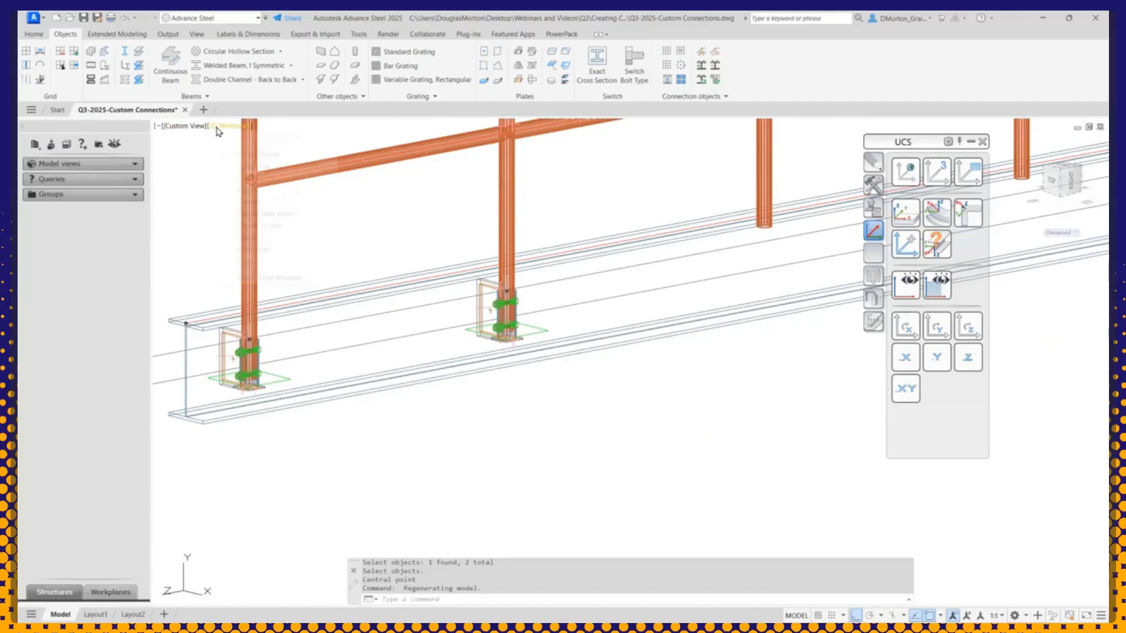
{"action": "left_click", "coordinate": [247, 167]}
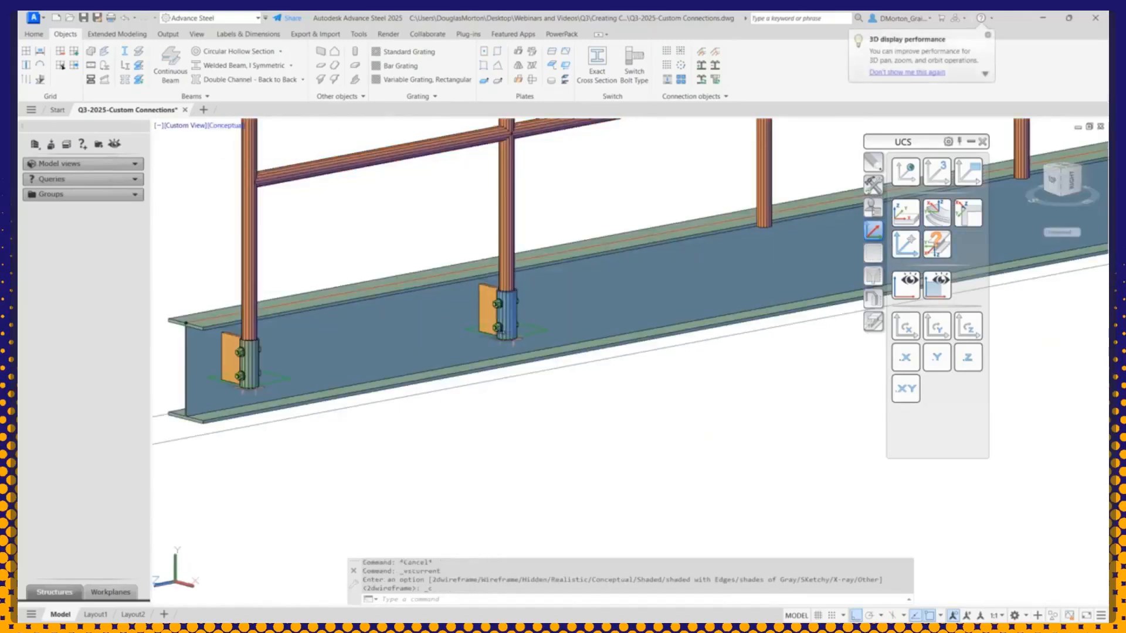
{"action": "scroll", "coordinate": [514, 341], "scroll_direction": "up", "scroll_amount": 5}
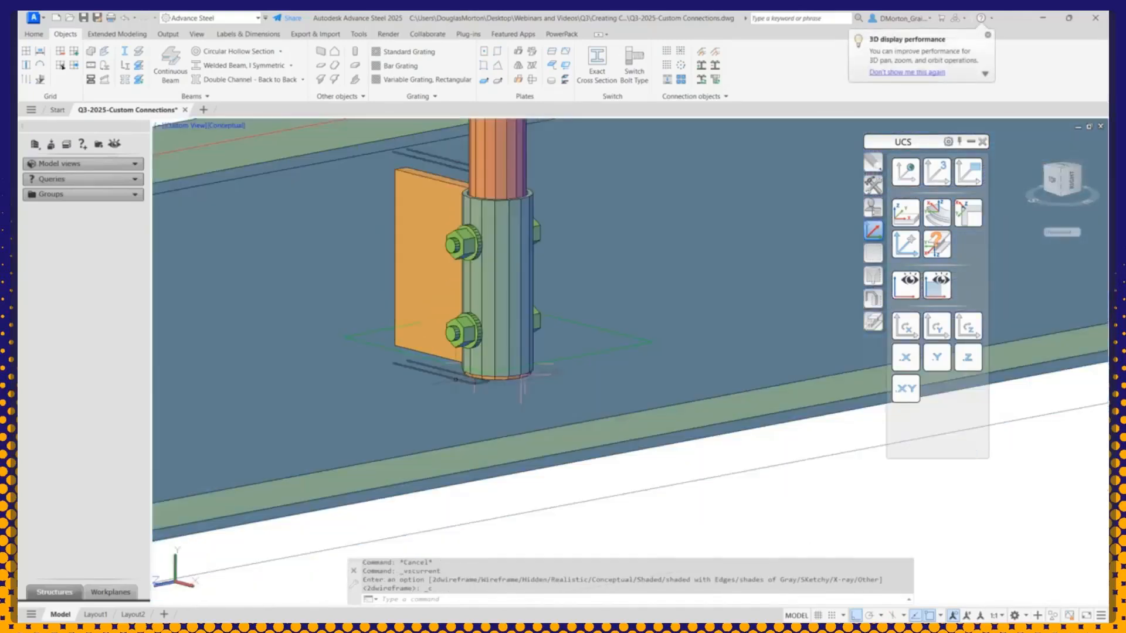
{"action": "scroll", "coordinate": [520, 388], "scroll_direction": "down", "scroll_amount": 2}
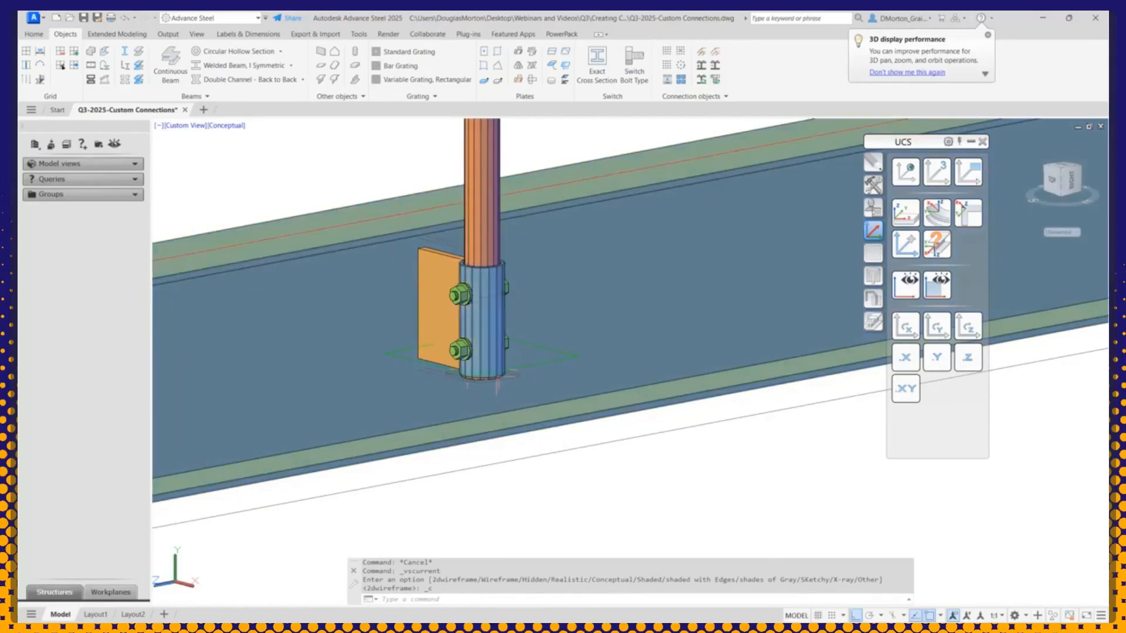
{"action": "mouse_move", "coordinate": [613, 336]}
{"action": "middle_mouse_down", "text": "shift"}
{"action": "mouse_move", "coordinate": [576, 315]}
{"action": "mouse_move", "coordinate": [385, 267]}
{"action": "mouse_move", "coordinate": [397, 229]}
{"action": "mouse_move", "coordinate": [619, 339]}
{"action": "mouse_move", "coordinate": [370, 344]}
{"action": "mouse_move", "coordinate": [615, 321]}
{"action": "mouse_move", "coordinate": [641, 351]}
{"action": "mouse_move", "coordinate": [595, 334]}
{"action": "mouse_move", "coordinate": [619, 345]}
{"action": "middle_mouse_up", "text": "shift"}
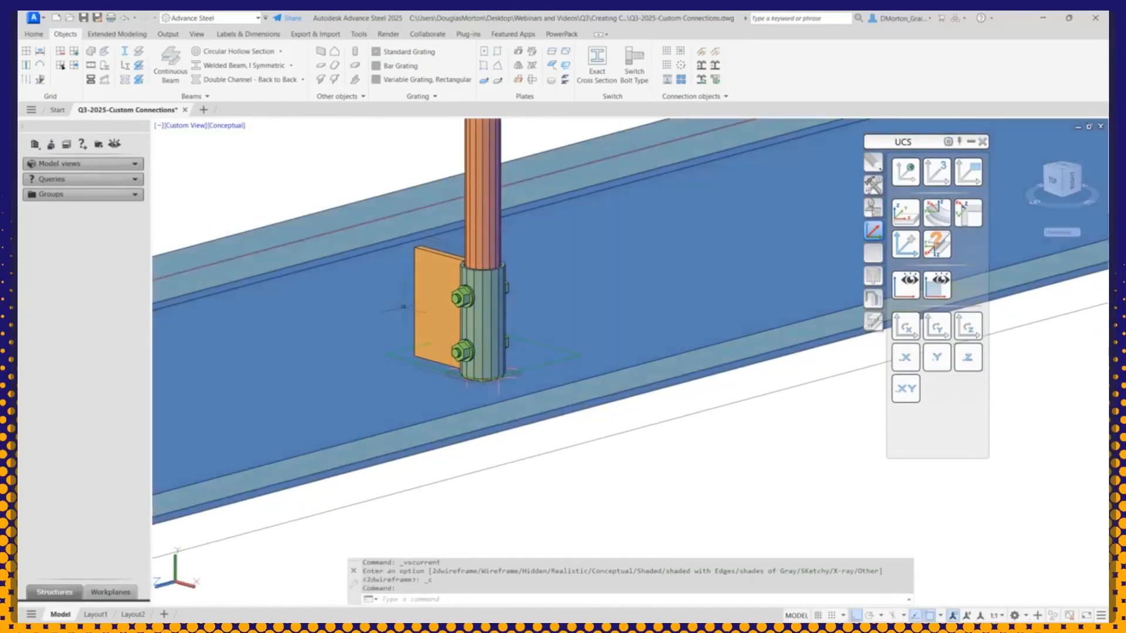
{"action": "scroll", "coordinate": [403, 306], "scroll_direction": "down", "scroll_amount": 5}
{"action": "left_click", "coordinate": [261, 271]}
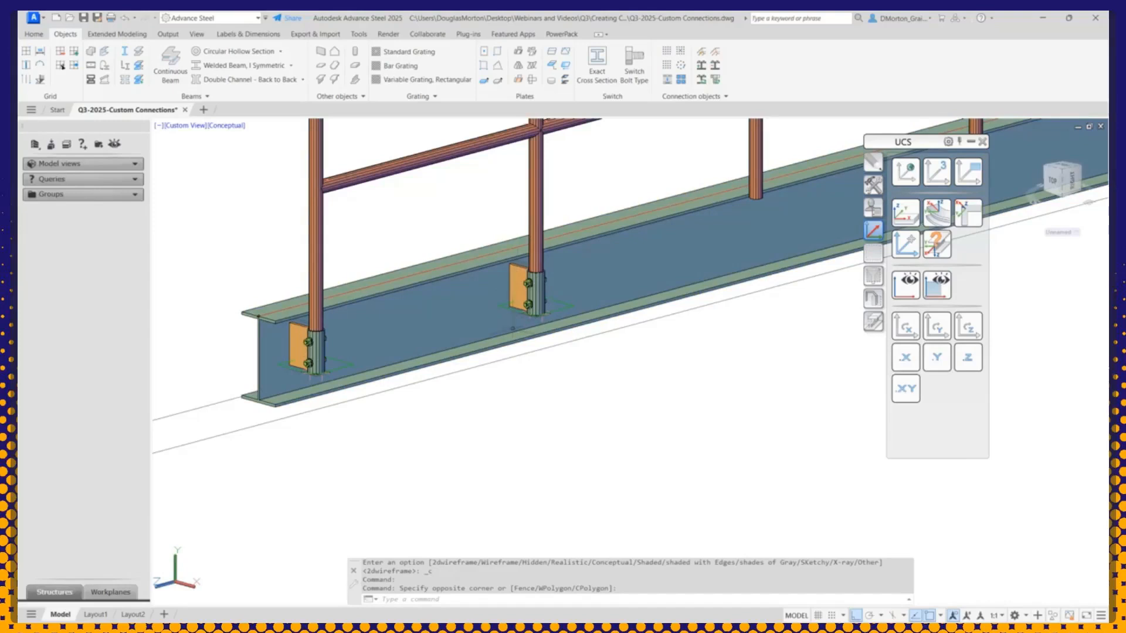
{"action": "scroll", "coordinate": [464, 412], "scroll_direction": "down", "scroll_amount": 5}
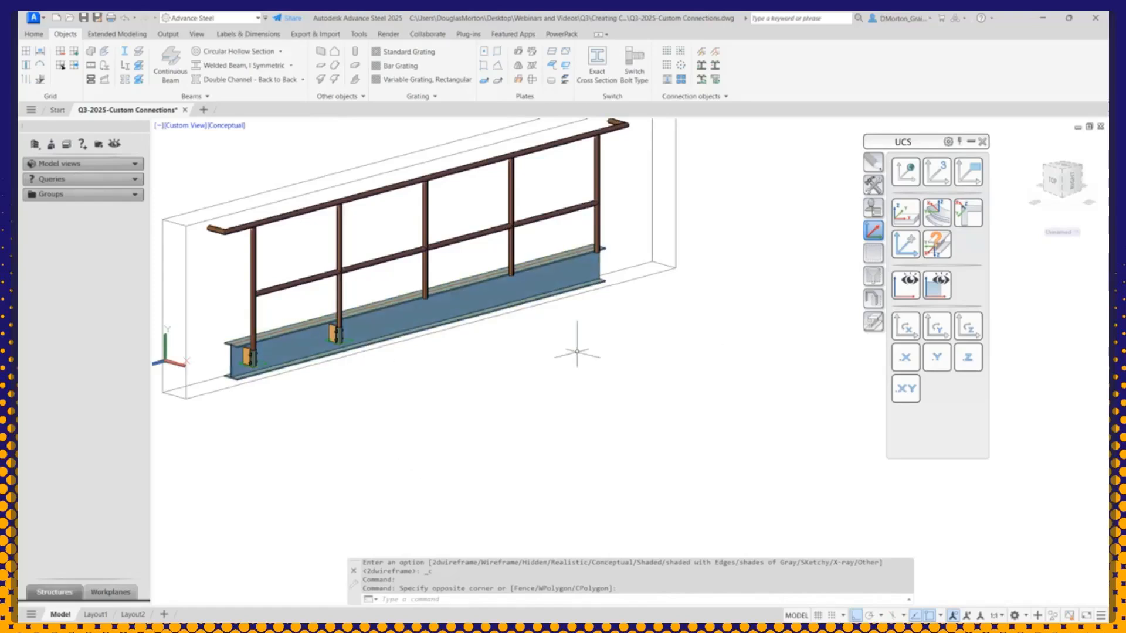
Step: Start a connection template using the 2 beams definition method, with the beam as first input and the second railing post as second
{"action": "scroll", "coordinate": [318, 309], "scroll_direction": "up", "scroll_amount": 4}
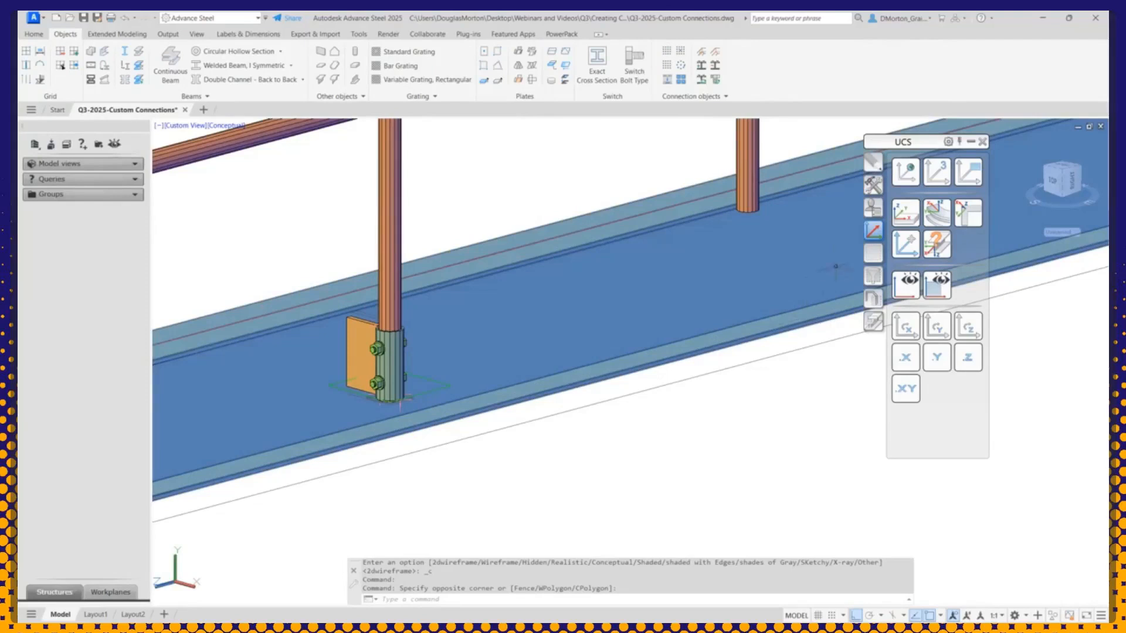
{"action": "left_click", "coordinate": [873, 207]}
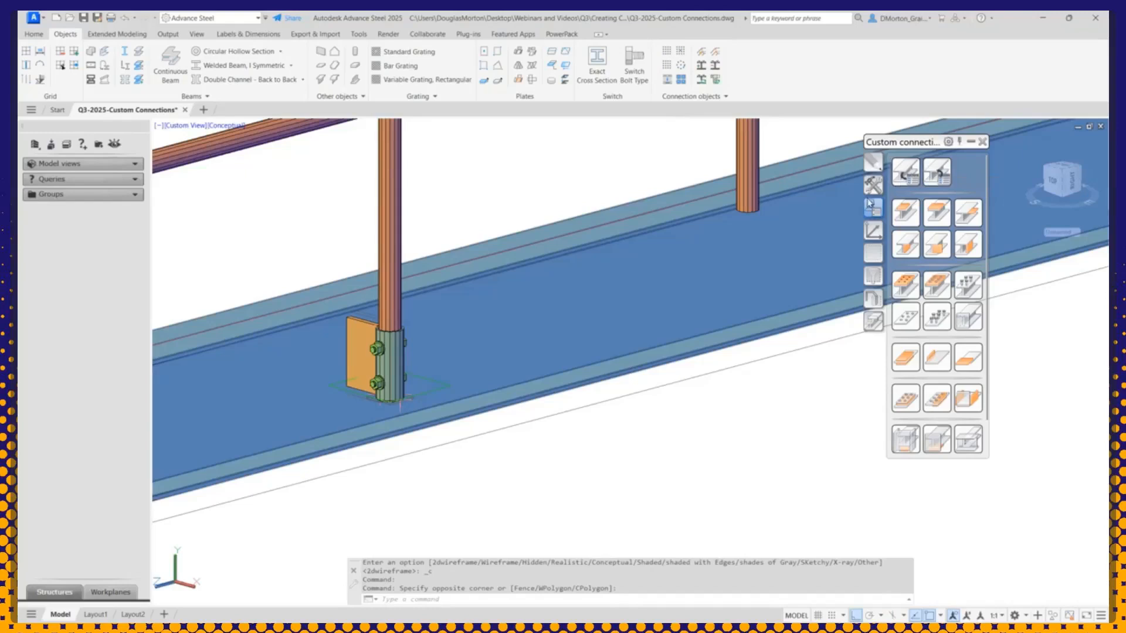
{"action": "left_click", "coordinate": [905, 177]}
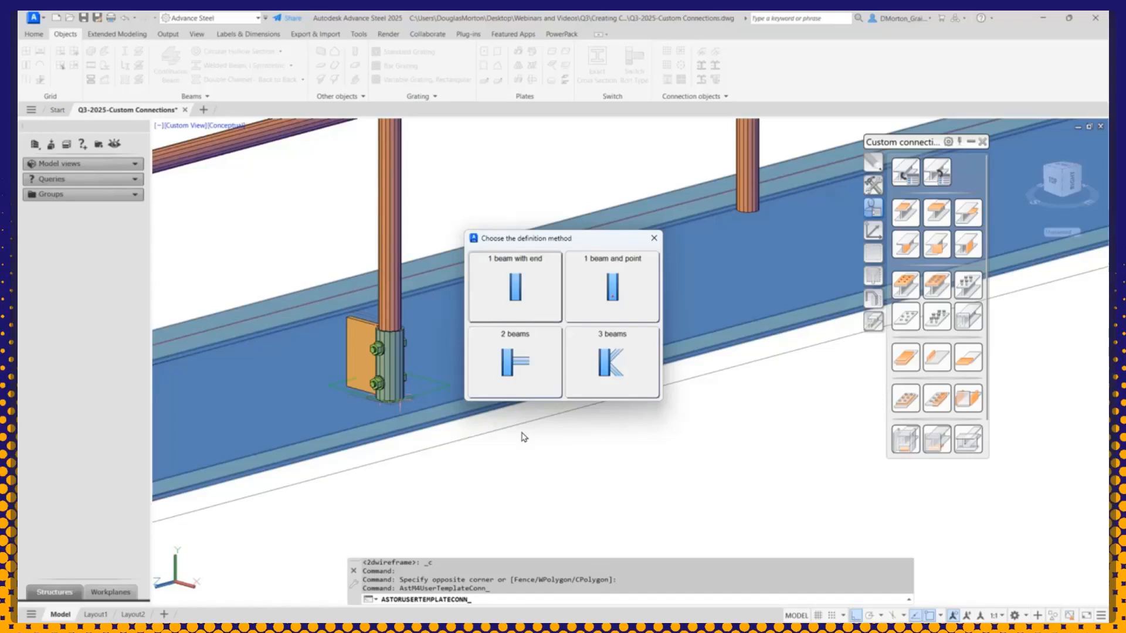
{"action": "left_click", "coordinate": [505, 356]}
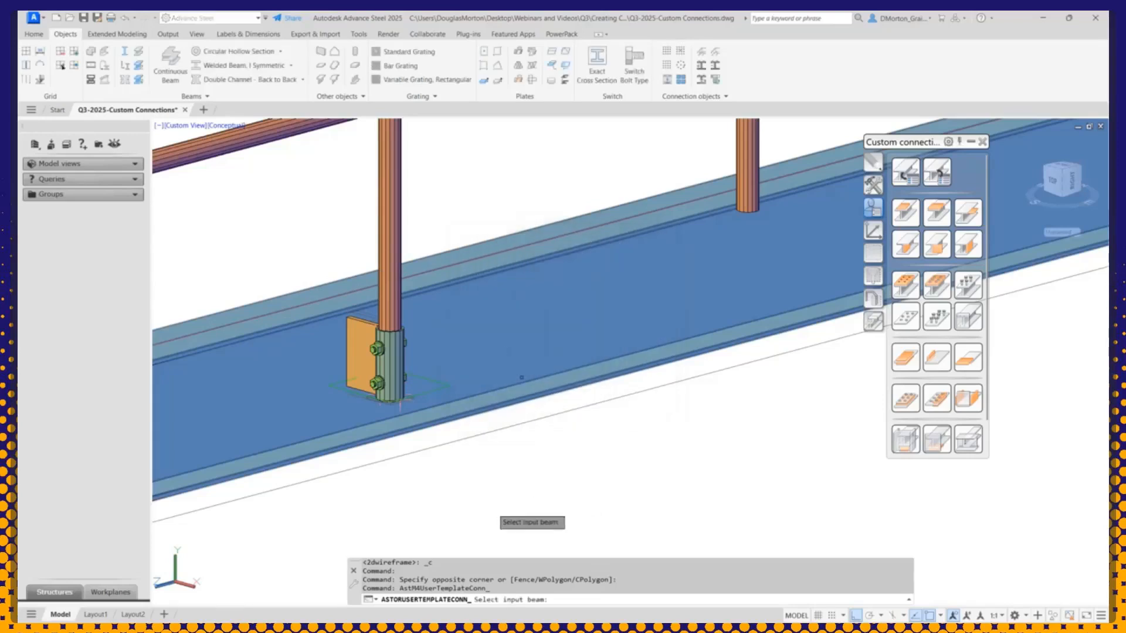
{"action": "left_click", "coordinate": [272, 301]}
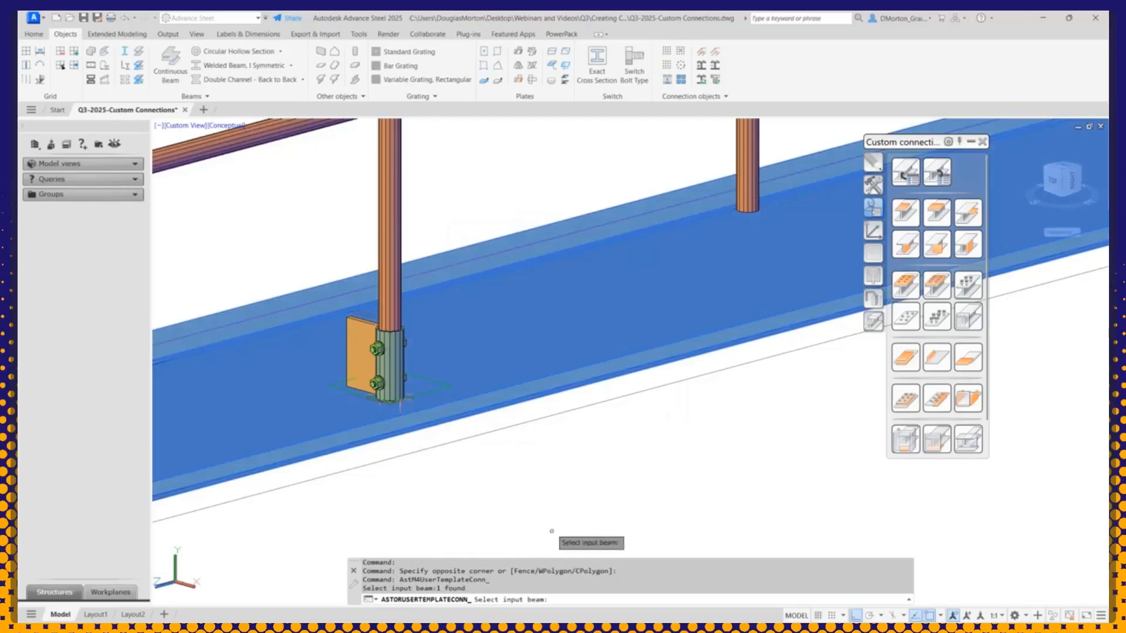
{"action": "key", "text": "Return"}
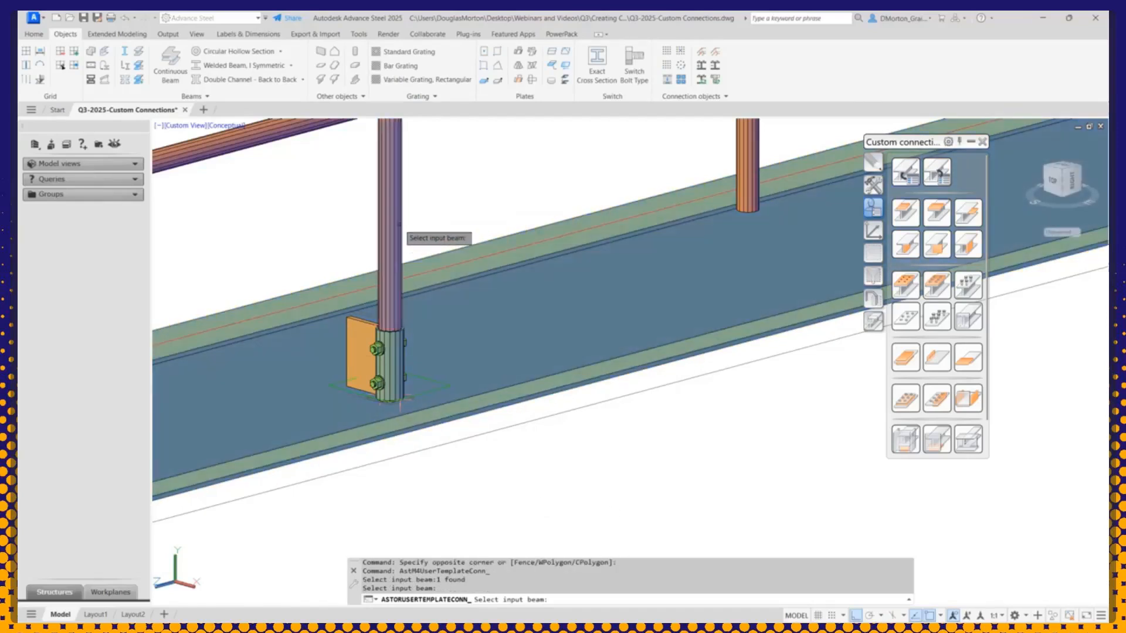
{"action": "left_click", "coordinate": [399, 230]}
{"action": "key", "text": "Return"}
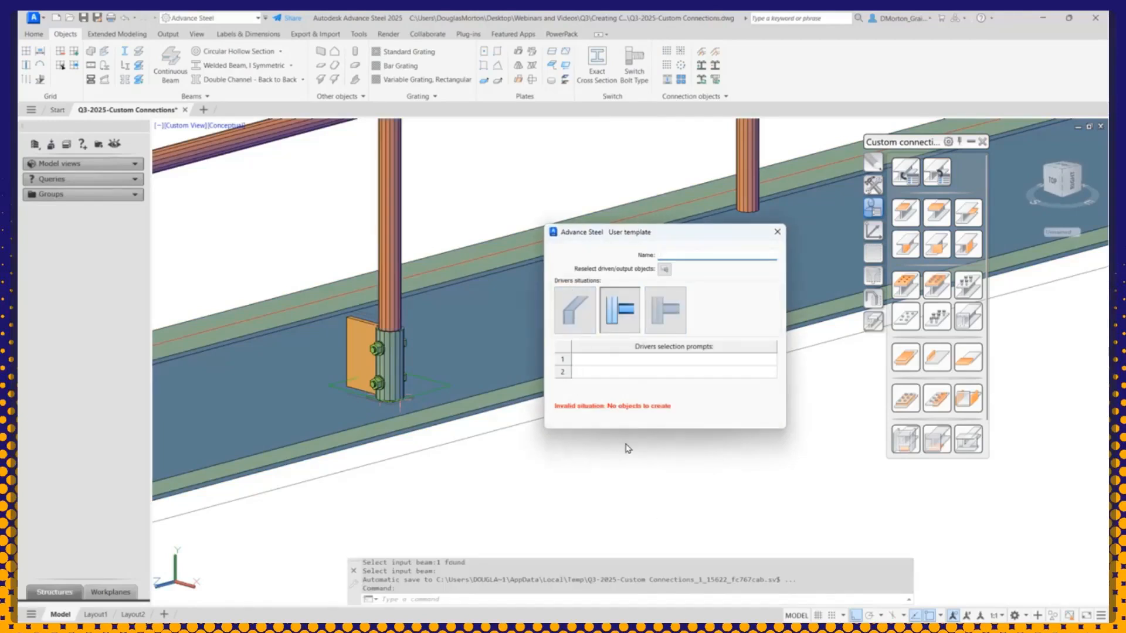
Step: Name the template "Rail By-Side Conn 01" and window-select the connection parts around the post's lower end as its output objects
{"action": "left_click_drag", "start_coordinate": [632, 230], "coordinate": [531, 197]}
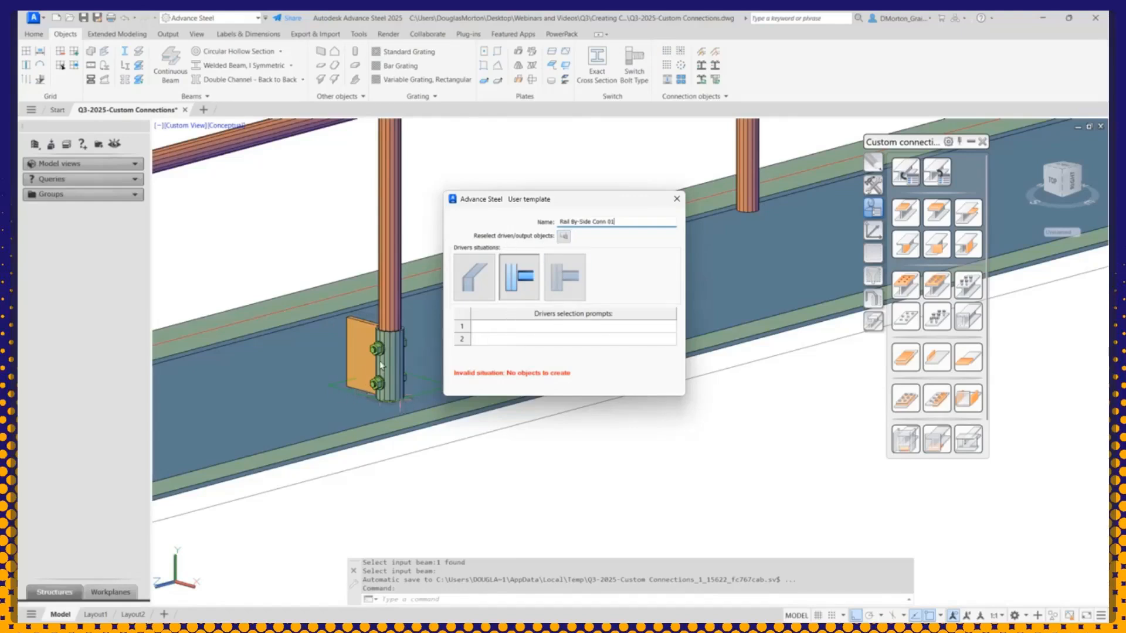
{"action": "left_click", "coordinate": [564, 237]}
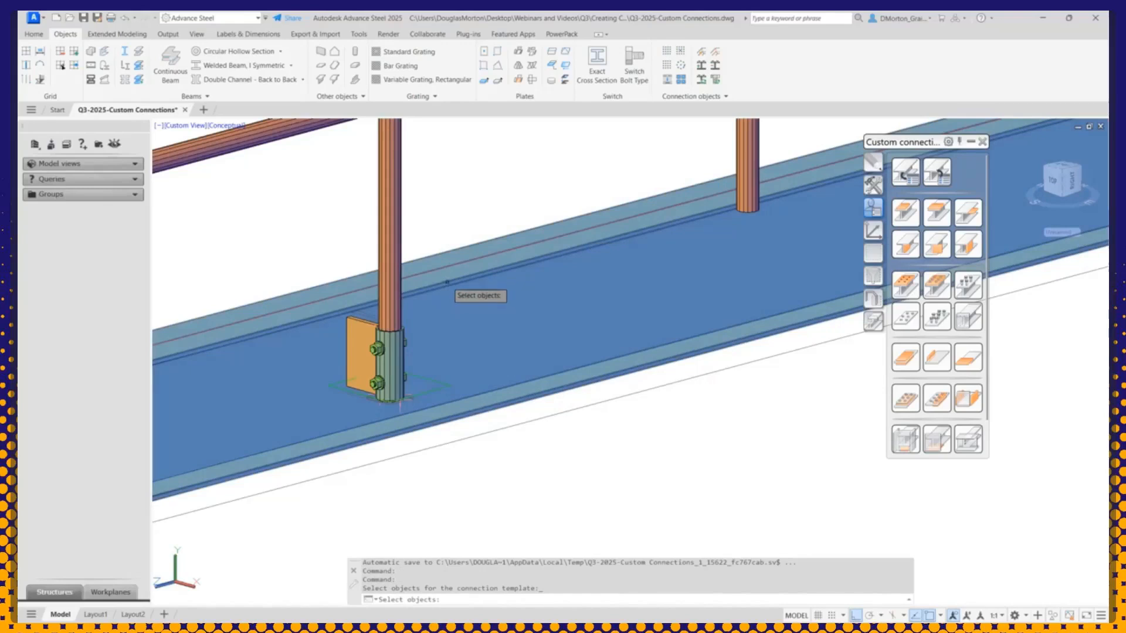
{"action": "left_click", "coordinate": [298, 222]}
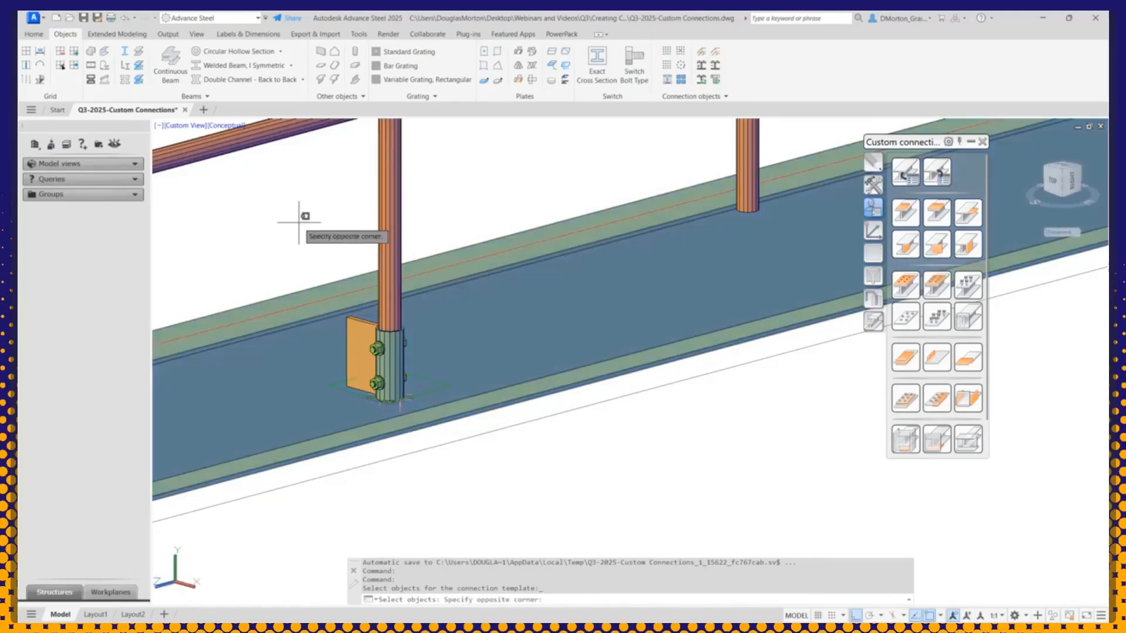
{"action": "left_click", "coordinate": [492, 466]}
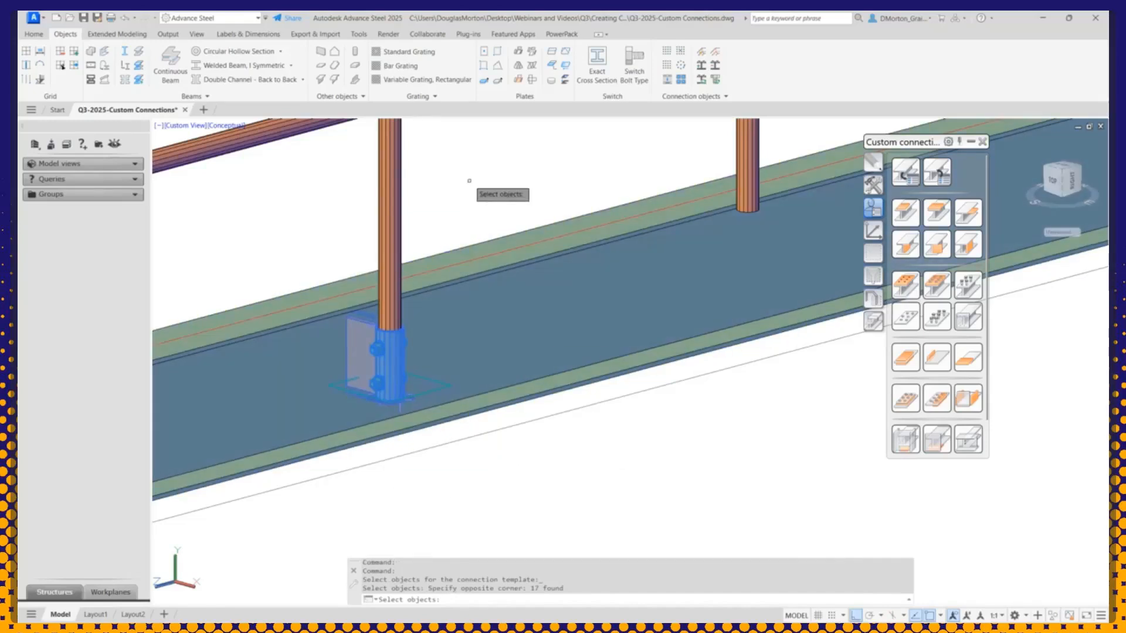
{"action": "key", "text": "Return"}
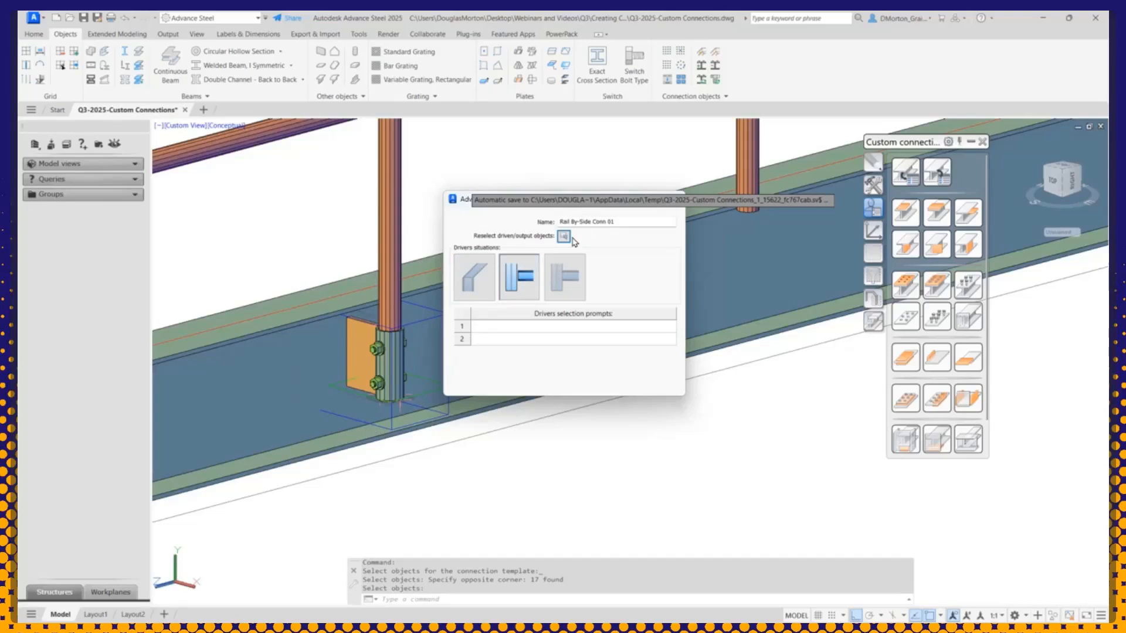
Step: Enter "Beam" and "Post" as the driver selection prompts, check which member each highlights, and finish the template definition
{"action": "left_click", "coordinate": [478, 276]}
{"action": "left_click", "coordinate": [562, 327]}
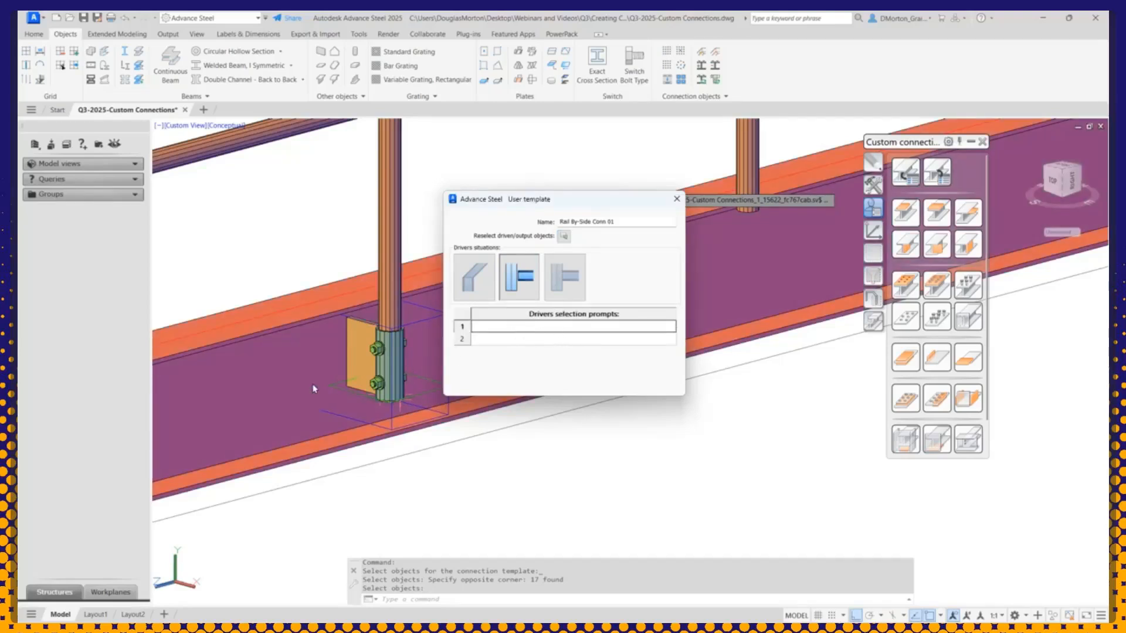
{"action": "left_click", "coordinate": [570, 328]}
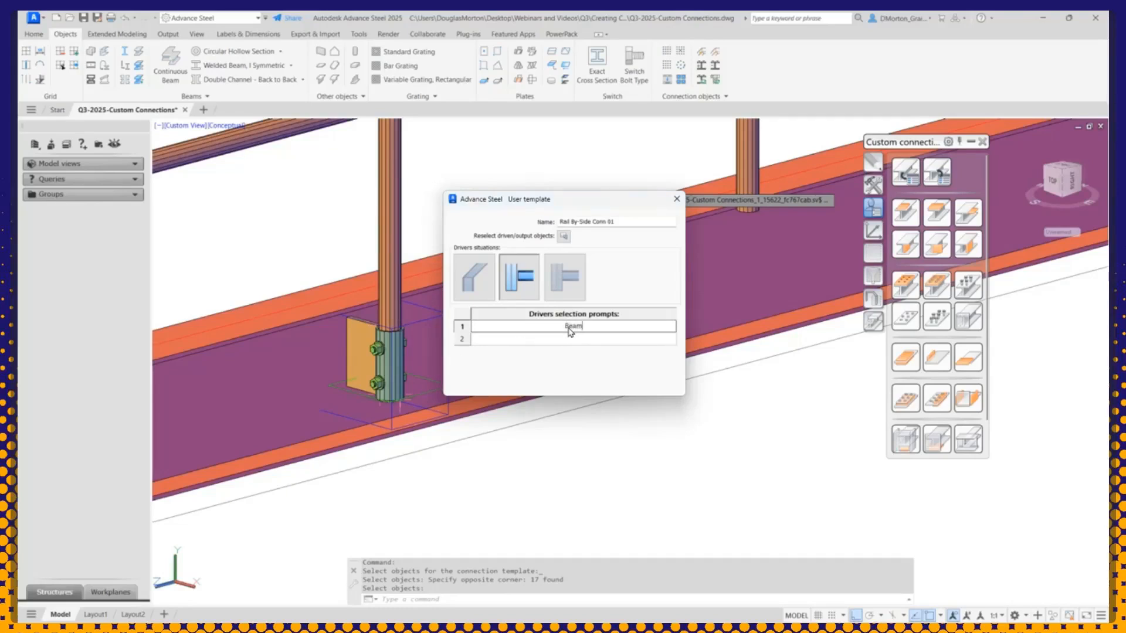
{"action": "left_click", "coordinate": [562, 340]}
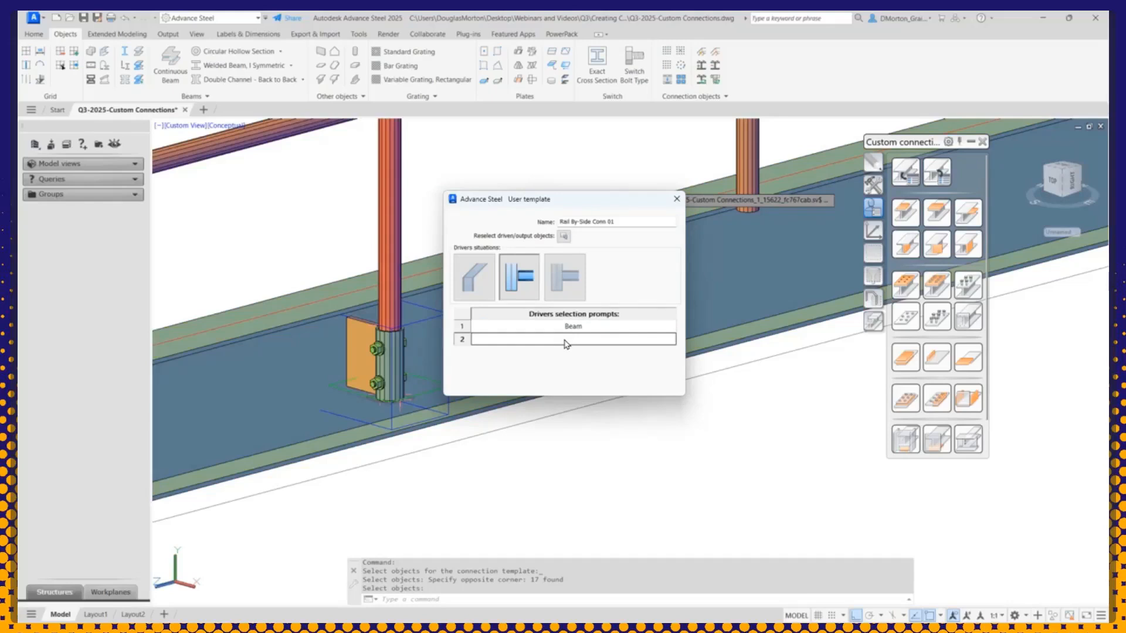
{"action": "type", "text": "Post"}
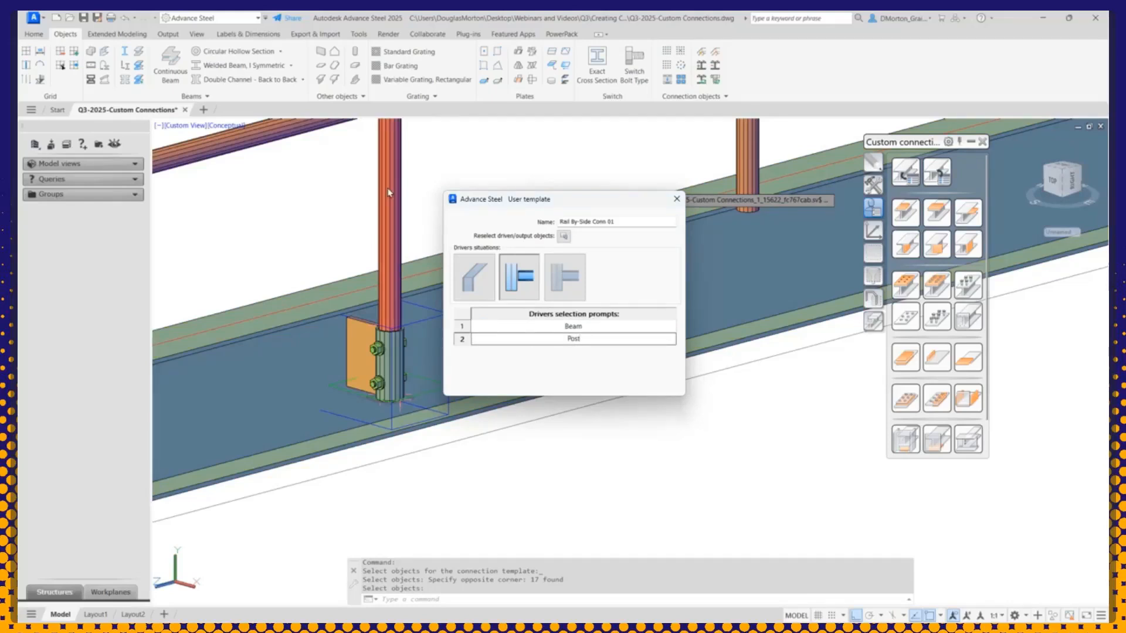
{"action": "left_click", "coordinate": [622, 326]}
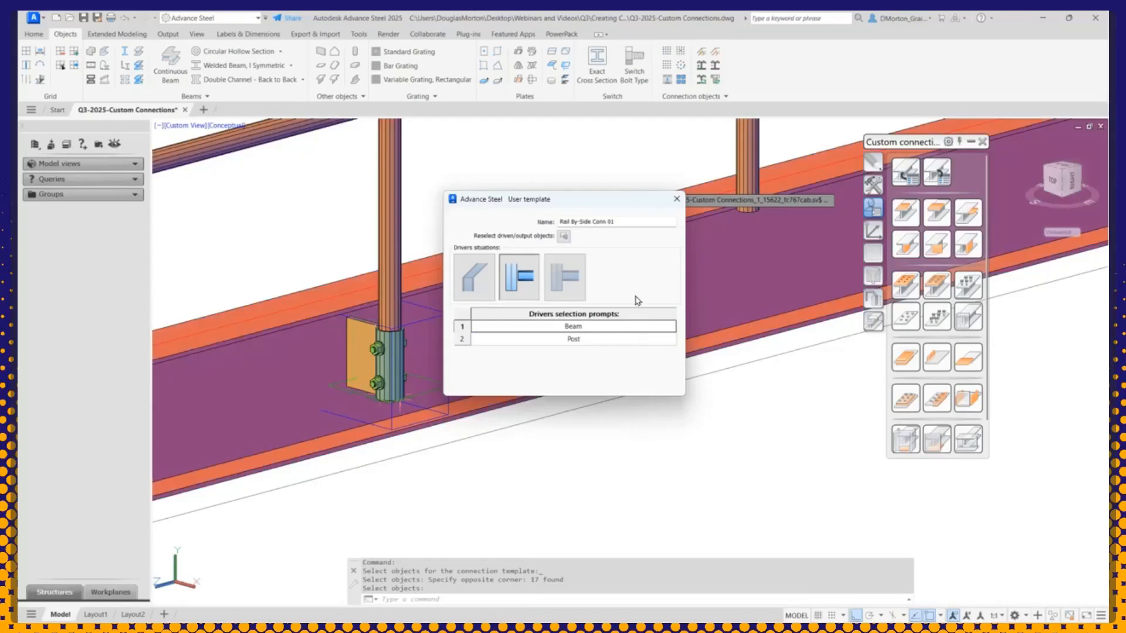
{"action": "left_click", "coordinate": [607, 341]}
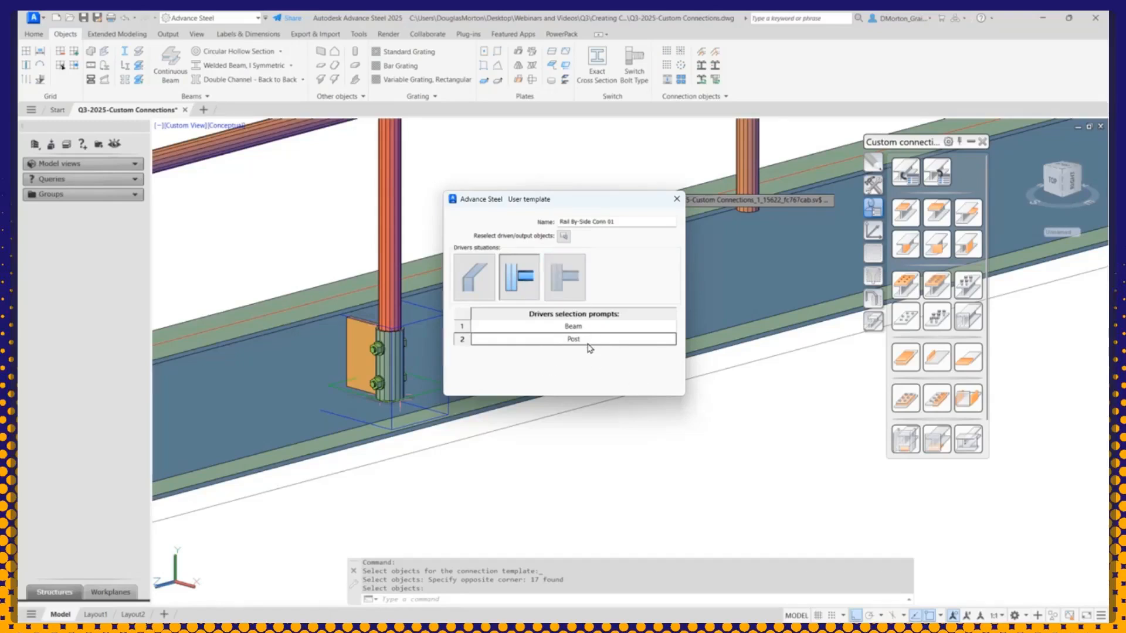
{"action": "left_click", "coordinate": [677, 199]}
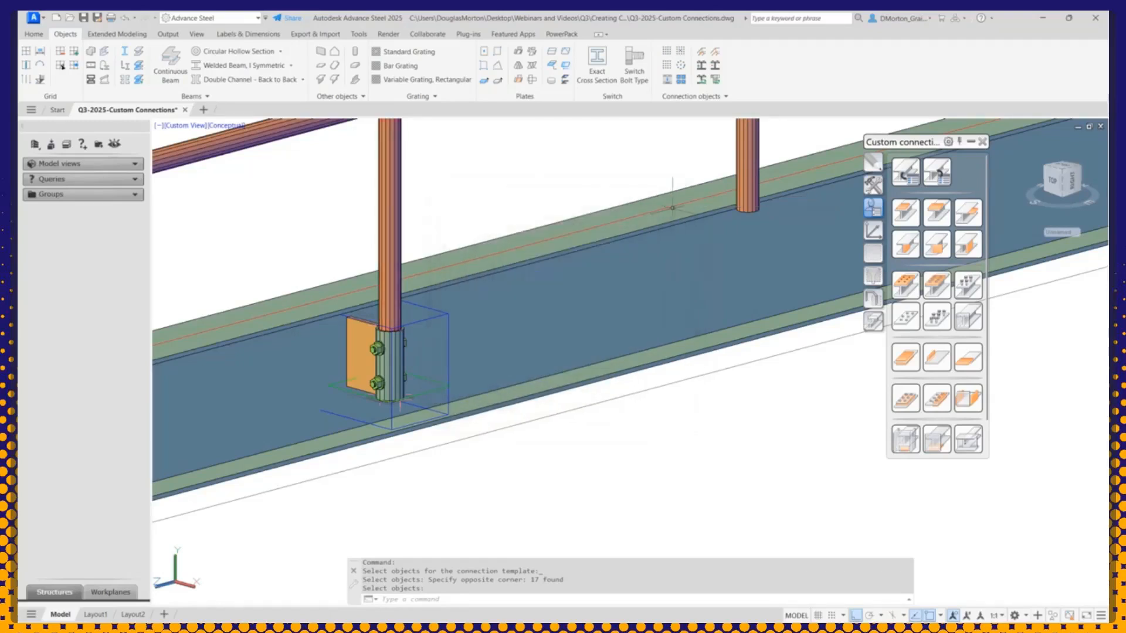
Step: Start saving the drawing under a new location and browse to C:\ProgramData\Autodesk\Advance Steel 2025\USA
{"action": "scroll", "coordinate": [616, 352], "scroll_direction": "down", "scroll_amount": 3}
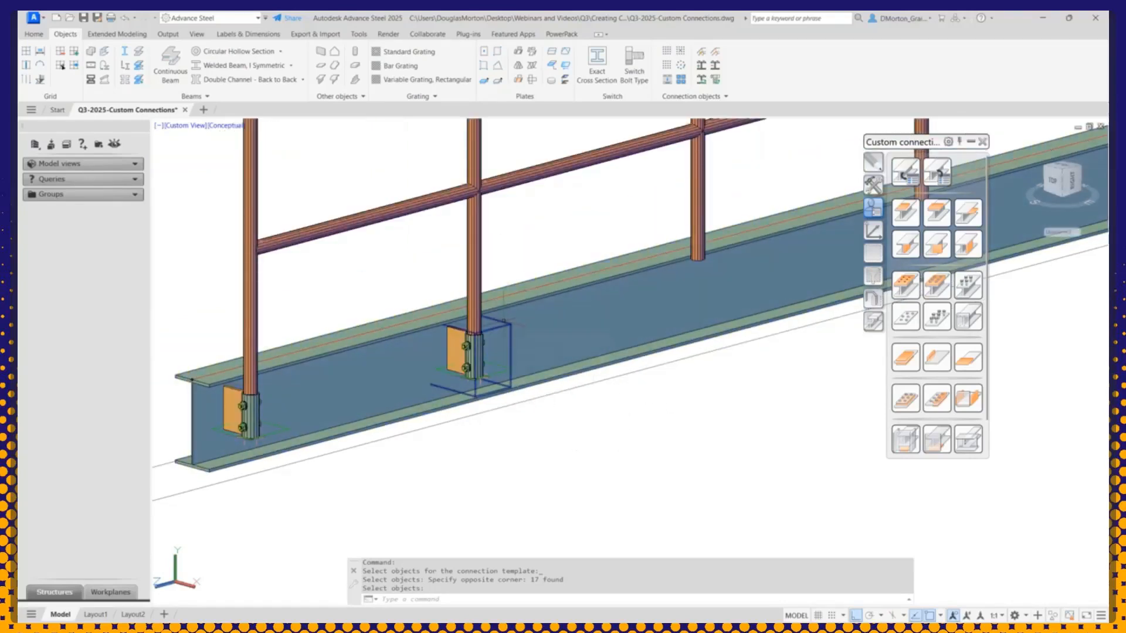
{"action": "scroll", "coordinate": [482, 409], "scroll_direction": "down", "scroll_amount": 4}
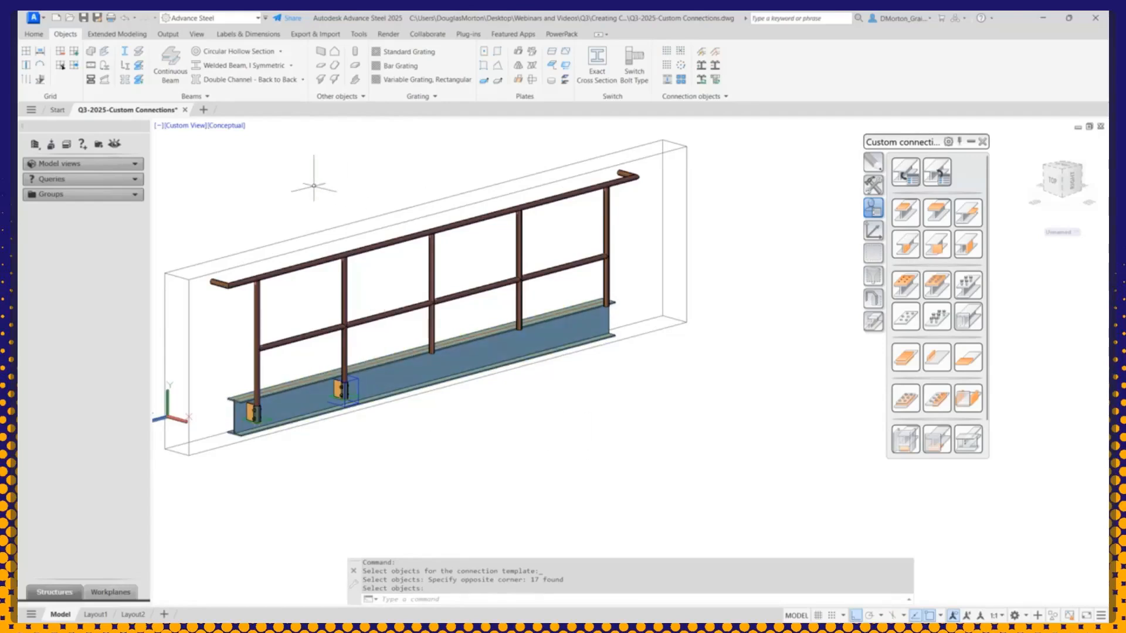
{"action": "left_click", "coordinate": [97, 19]}
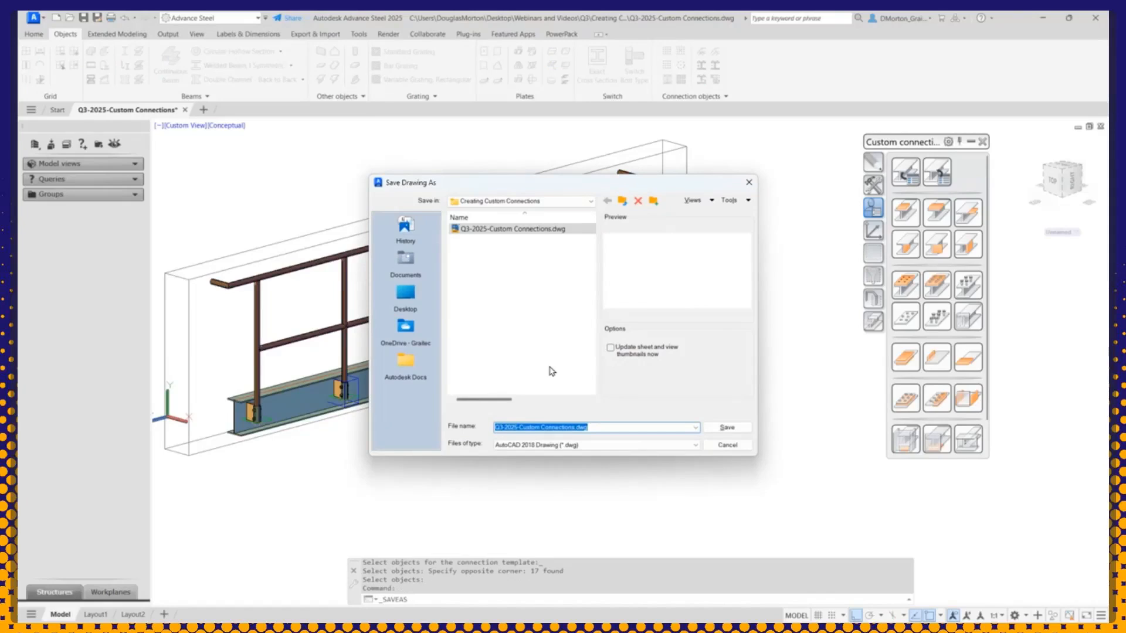
{"action": "left_click", "coordinate": [590, 201]}
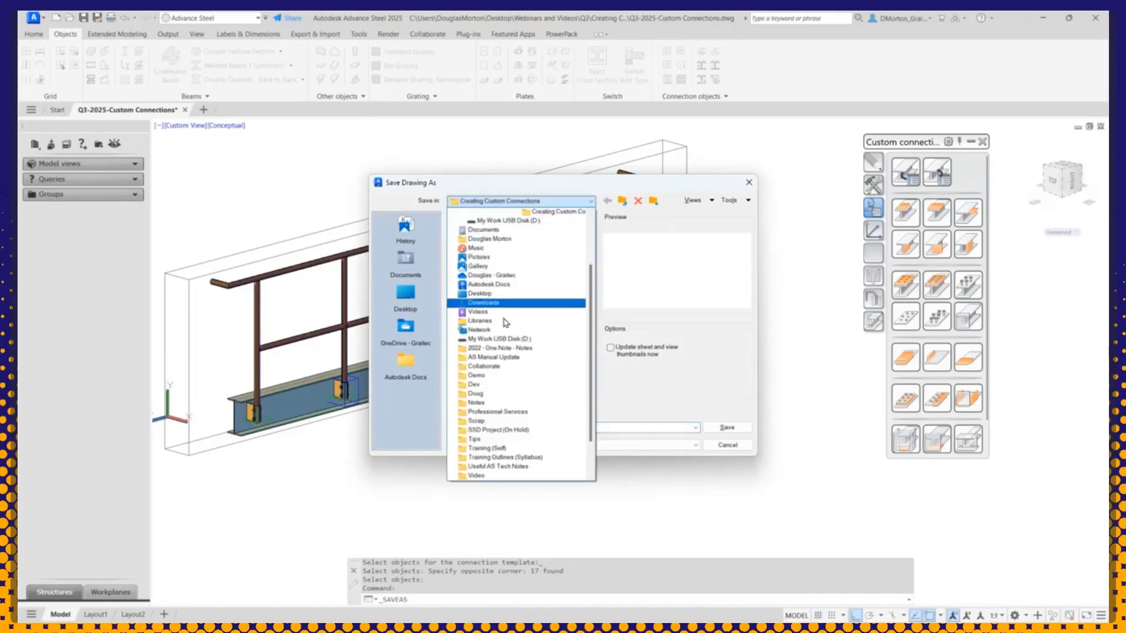
{"action": "scroll", "coordinate": [526, 277], "scroll_direction": "up", "scroll_amount": 2}
{"action": "scroll", "coordinate": [519, 258], "scroll_direction": "up", "scroll_amount": 1}
{"action": "left_click", "coordinate": [515, 239]}
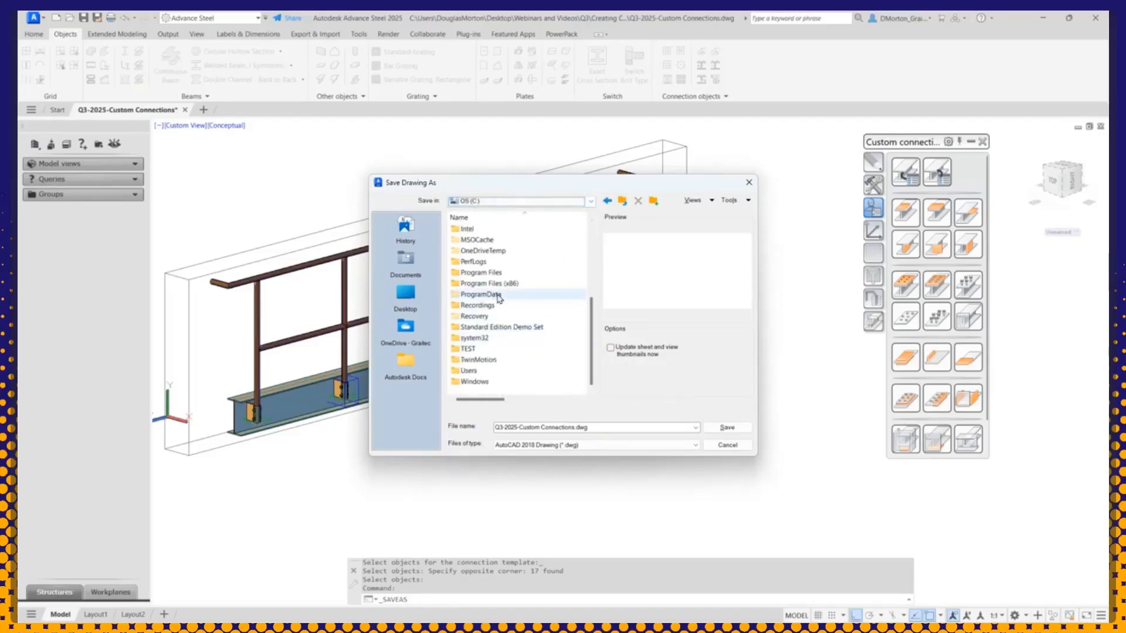
{"action": "double_click", "coordinate": [498, 295]}
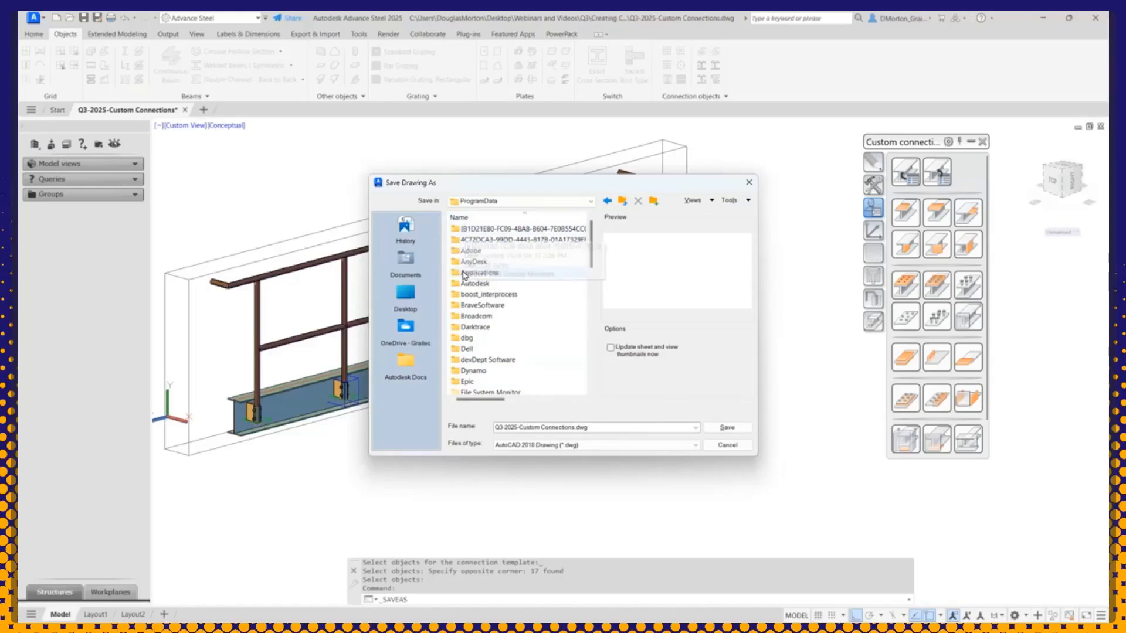
{"action": "double_click", "coordinate": [485, 285]}
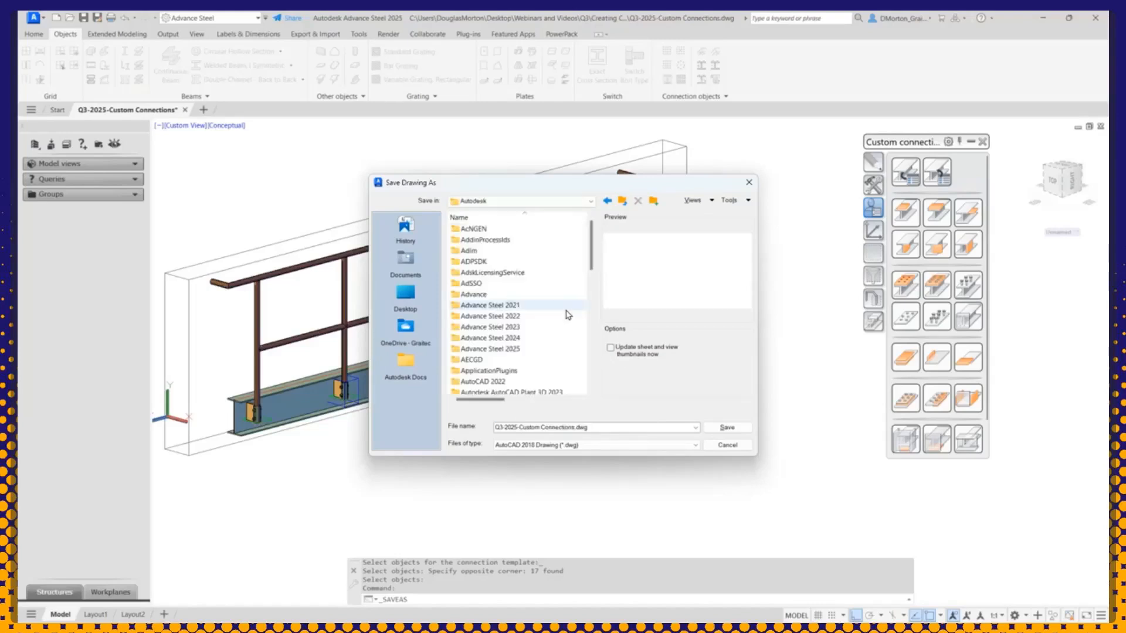
{"action": "double_click", "coordinate": [504, 350]}
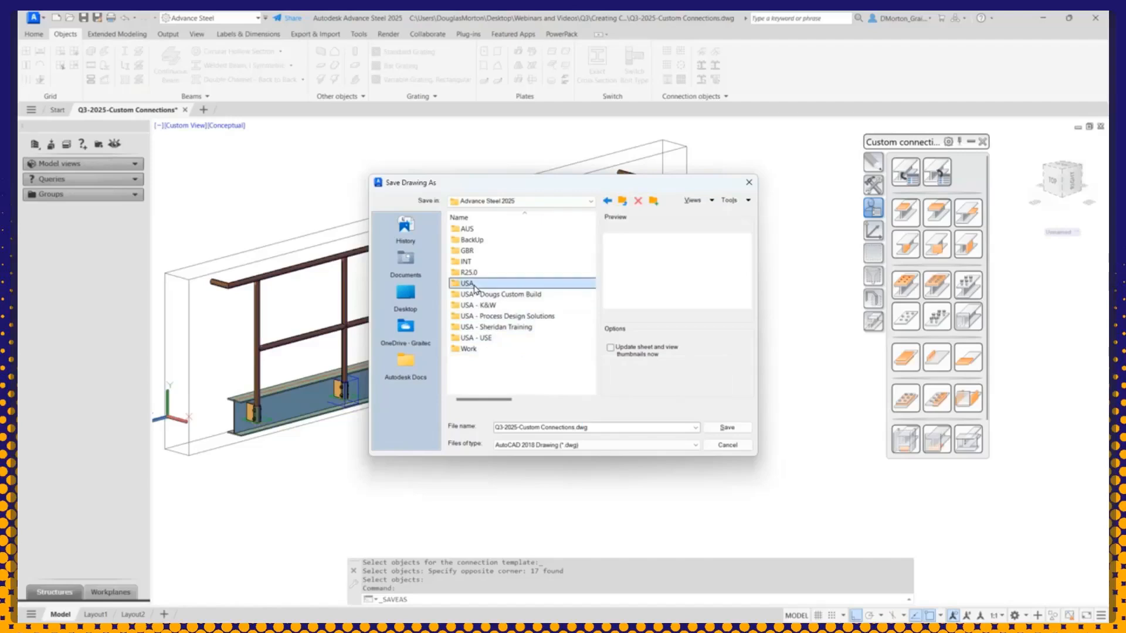
{"action": "double_click", "coordinate": [473, 285]}
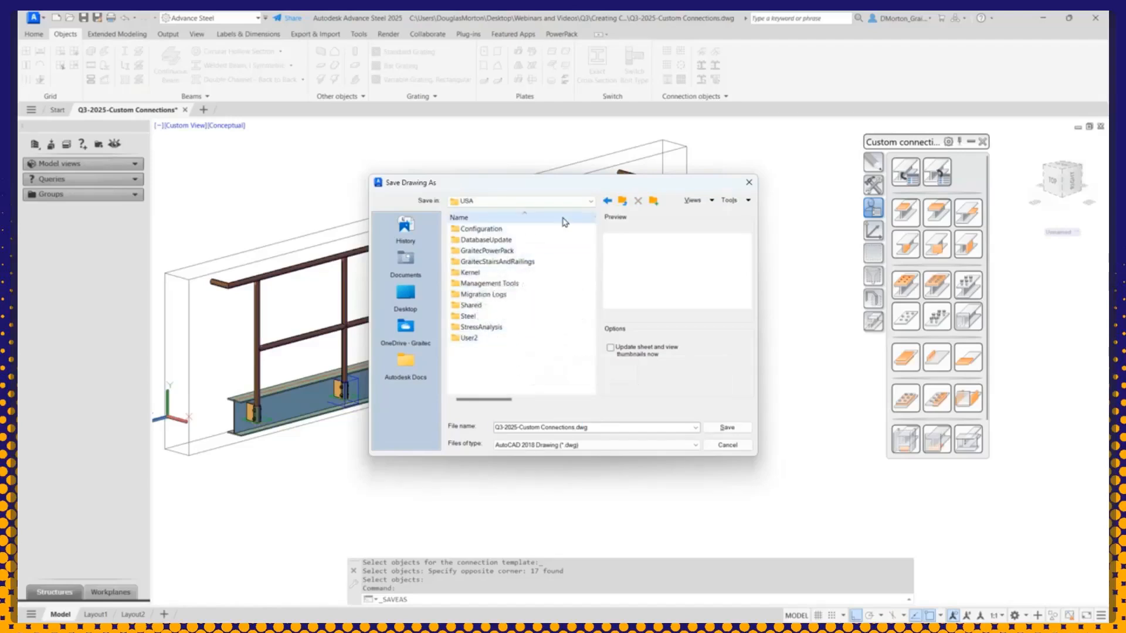
Step: Check the folder path and set the save location to the USA folder's Shared\ConnectionTemplates subfolder
{"action": "left_click", "coordinate": [589, 202]}
{"action": "scroll", "coordinate": [563, 246], "scroll_direction": "up", "scroll_amount": 2}
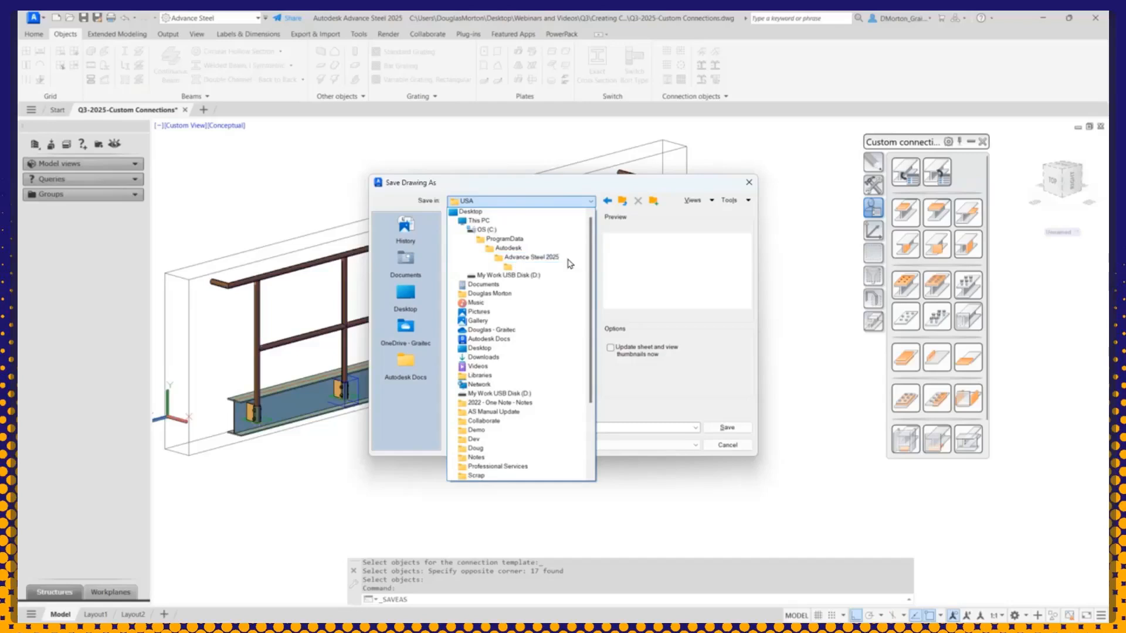
{"action": "left_click", "coordinate": [570, 200]}
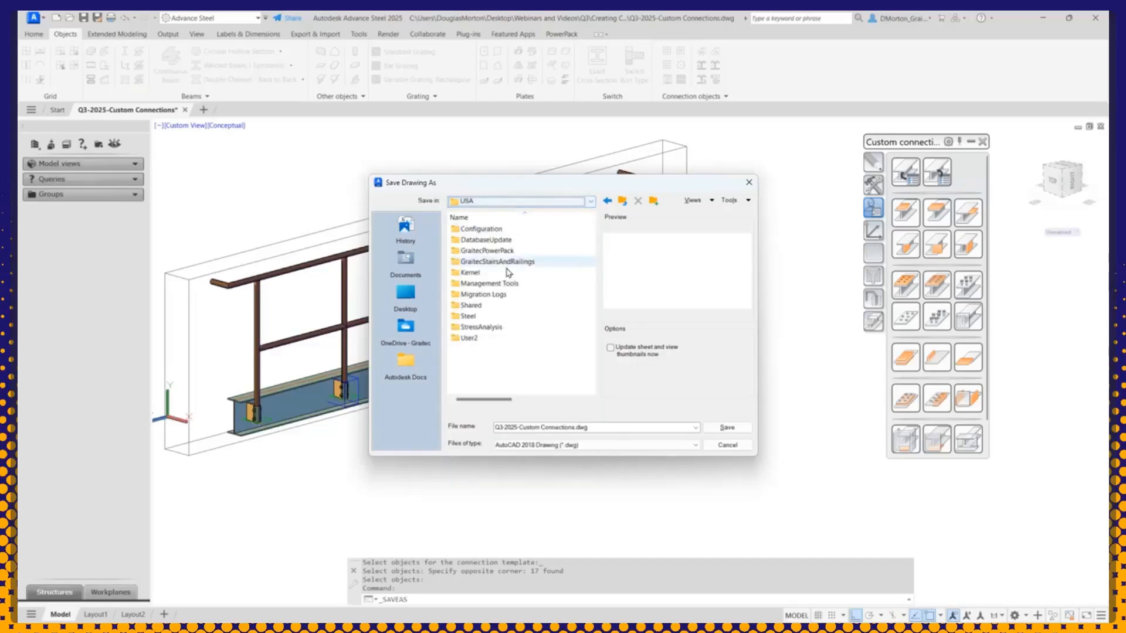
{"action": "double_click", "coordinate": [485, 305]}
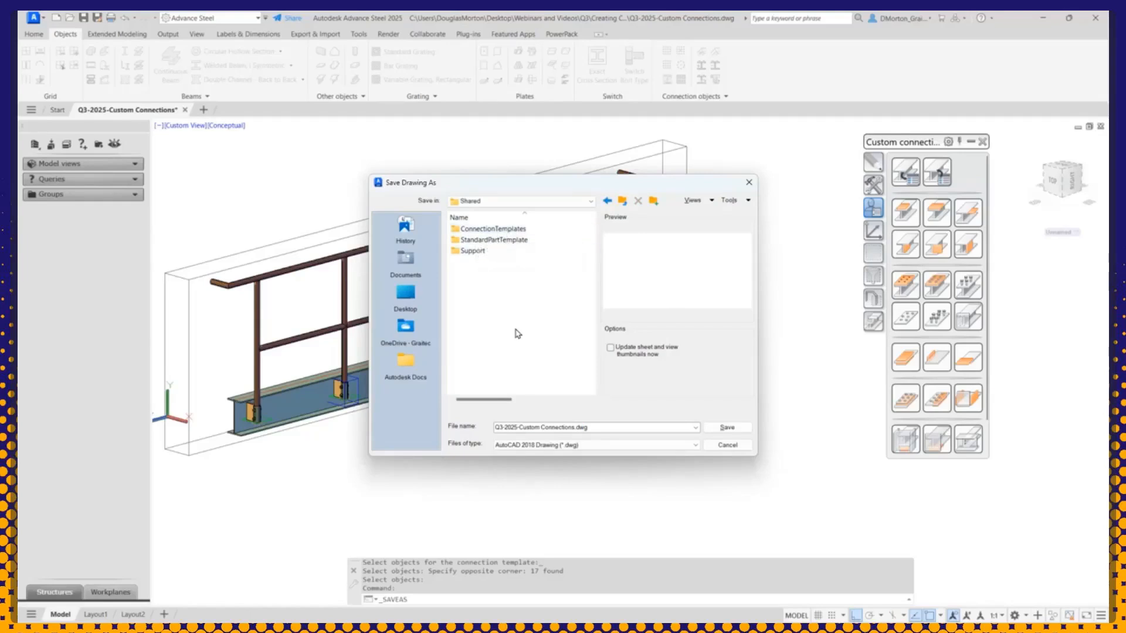
{"action": "double_click", "coordinate": [485, 229]}
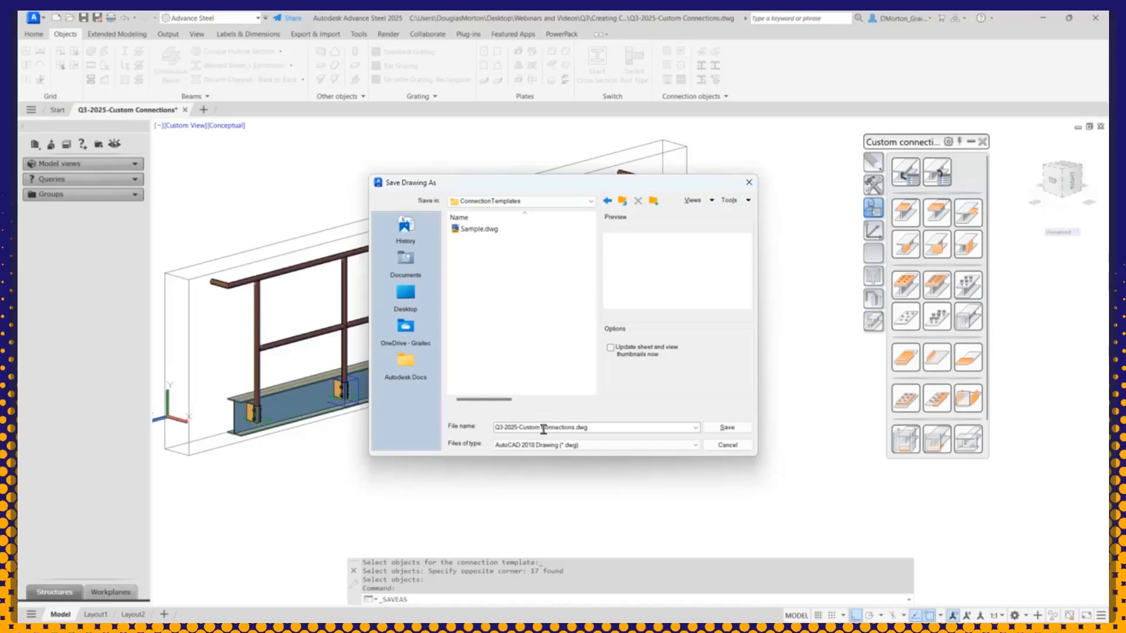
Step: Shorten the file name to "Custom Connections.dwg" and save the drawing in the ConnectionTemplates folder
{"action": "left_click", "coordinate": [503, 427]}
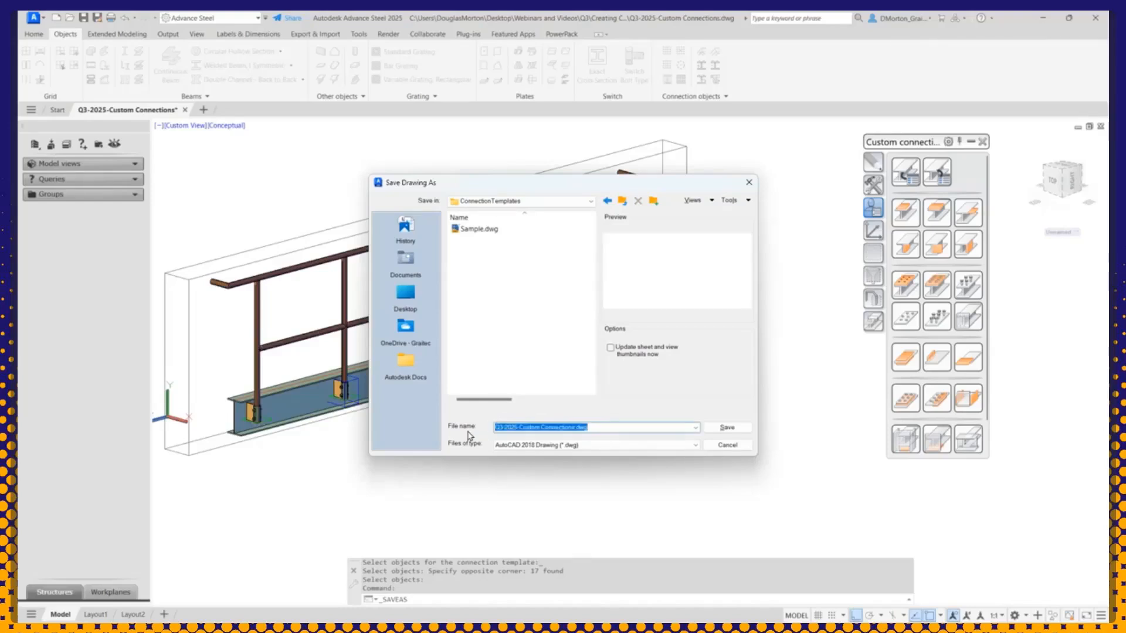
{"action": "left_click", "coordinate": [519, 427]}
{"action": "left_click_drag", "start_coordinate": [522, 427], "coordinate": [452, 438]}
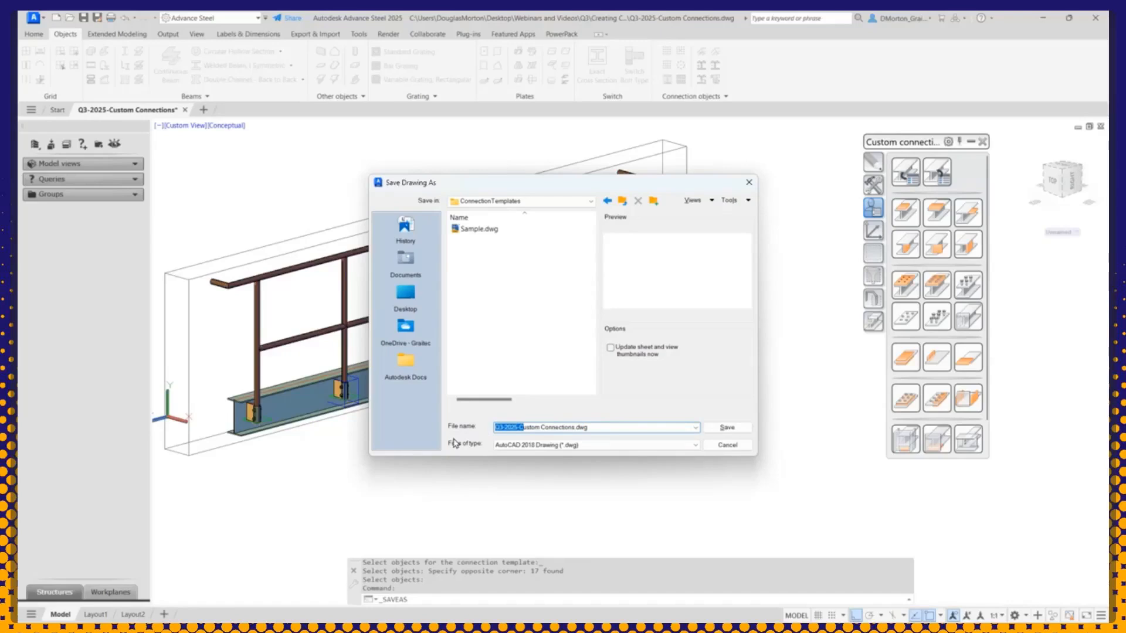
{"action": "type", "text": "C"}
{"action": "left_click", "coordinate": [726, 429]}
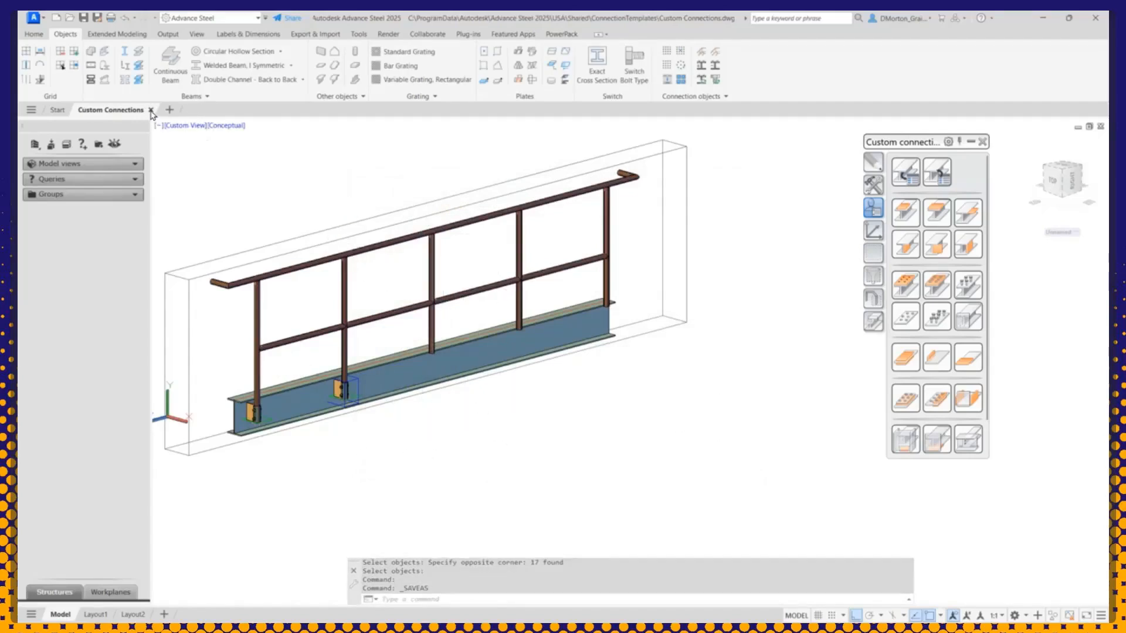
Step: Start saving the drawing under another location and browse to the desktop folder Webinars and Videos\Q3\Creating Custom Connections
{"action": "mouse_move", "coordinate": [151, 112]}
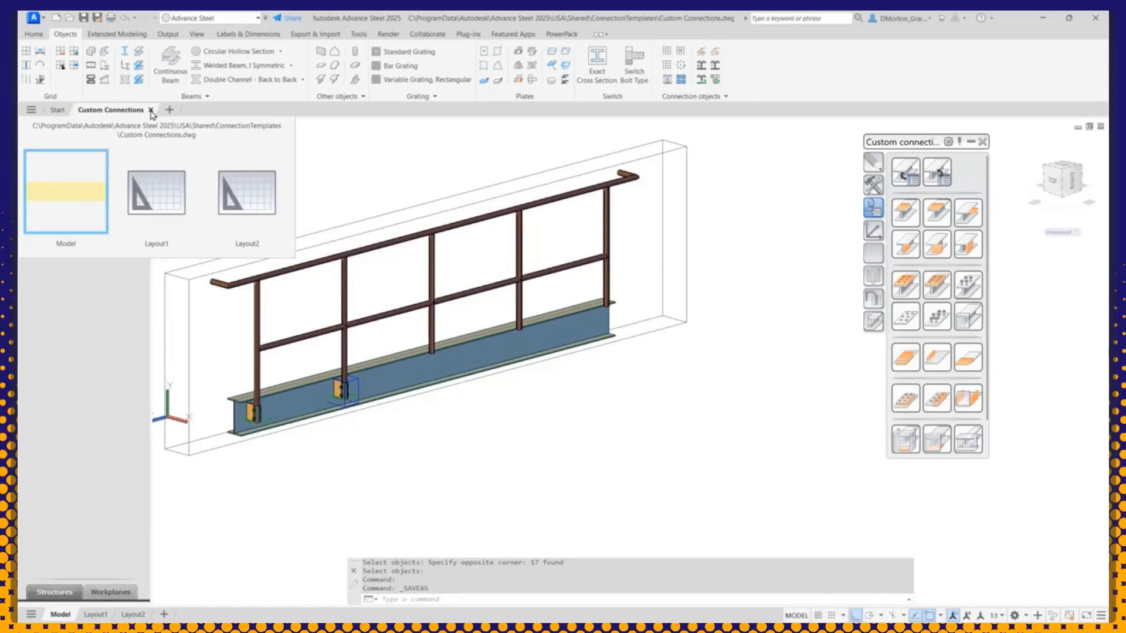
{"action": "left_click", "coordinate": [98, 18]}
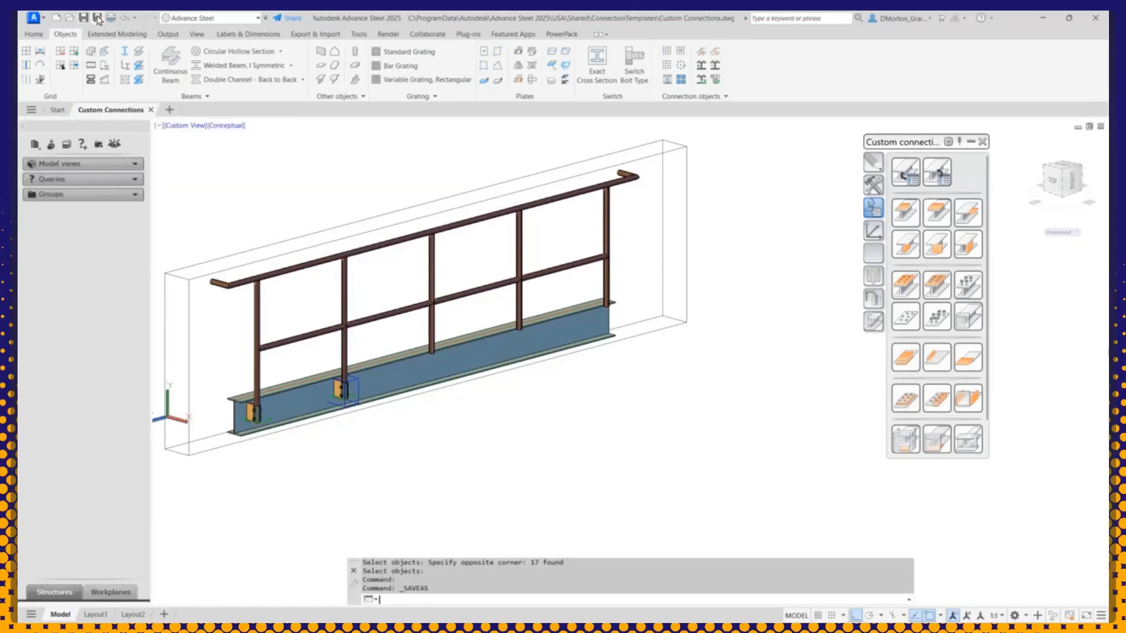
{"action": "left_click", "coordinate": [512, 203]}
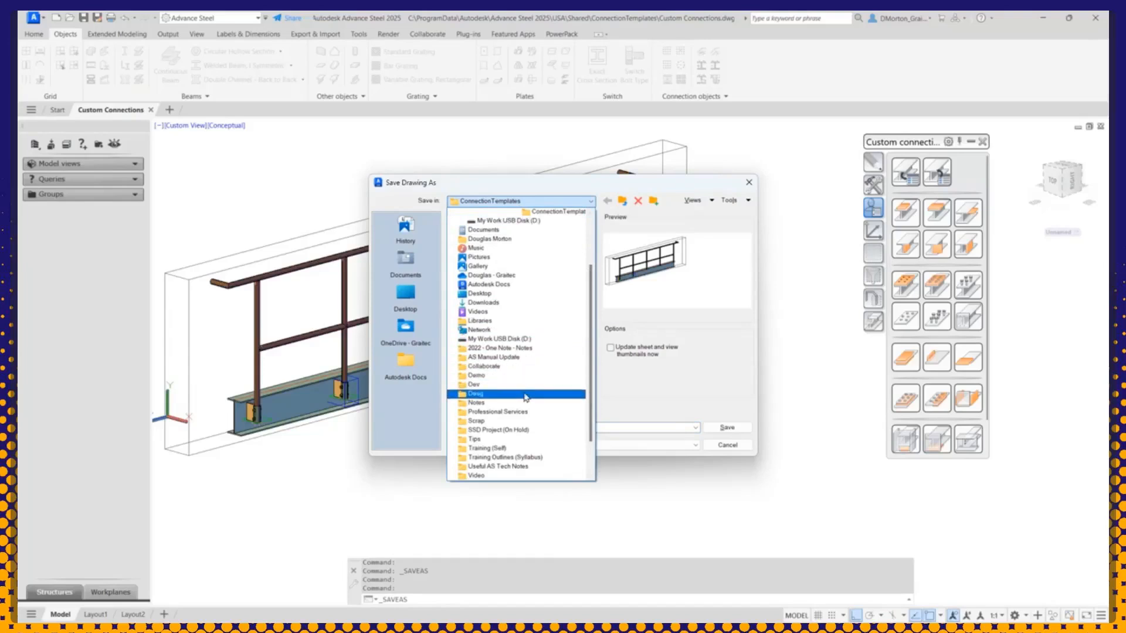
{"action": "scroll", "coordinate": [498, 271], "scroll_direction": "up", "scroll_amount": 3}
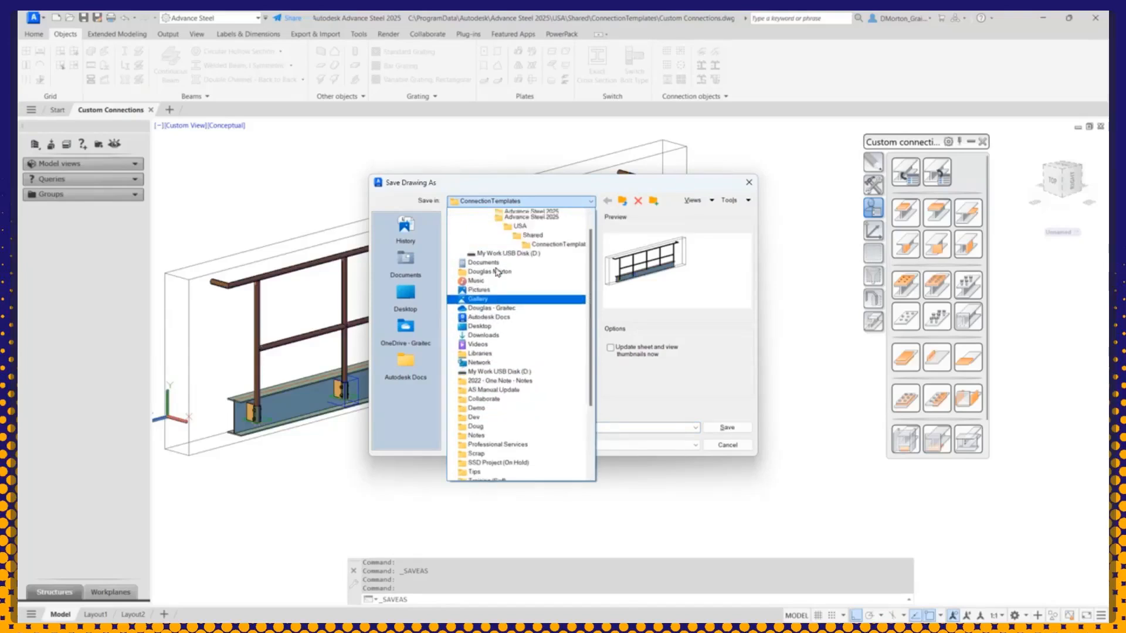
{"action": "scroll", "coordinate": [497, 258], "scroll_direction": "up", "scroll_amount": 1}
{"action": "left_click", "coordinate": [484, 213]}
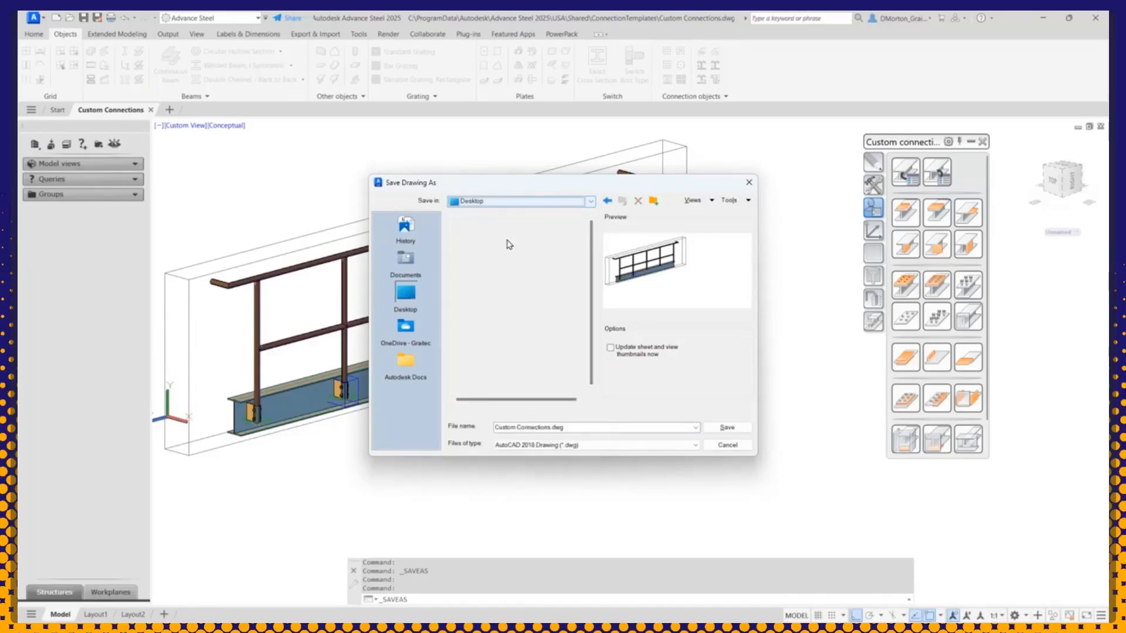
{"action": "scroll", "coordinate": [476, 350], "scroll_direction": "down", "scroll_amount": 3}
{"action": "double_click", "coordinate": [477, 355]}
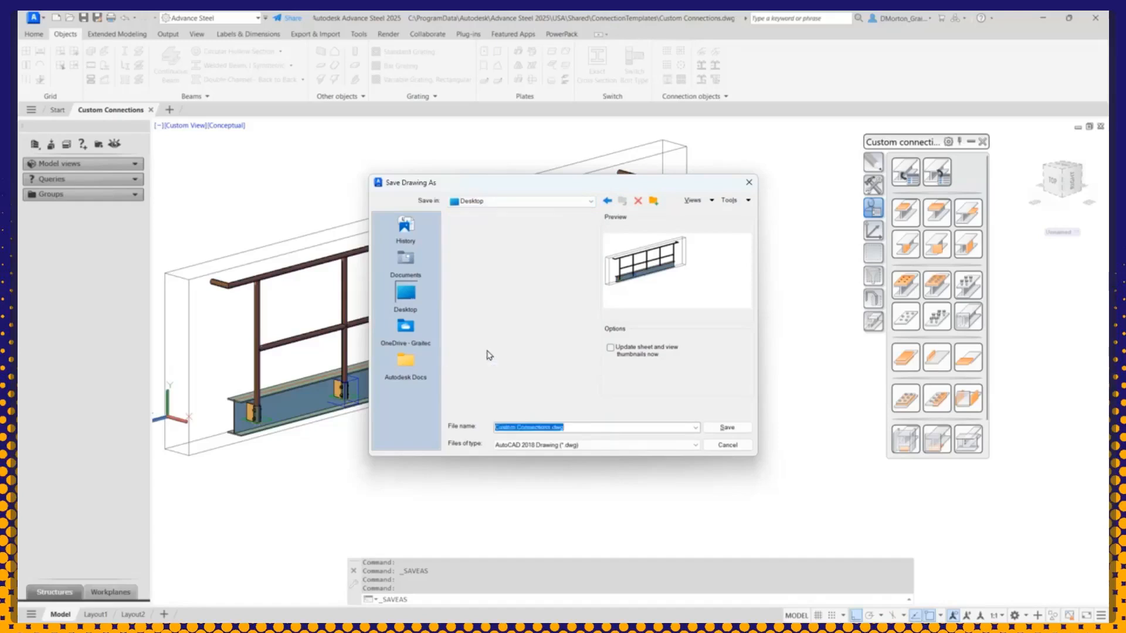
{"action": "double_click", "coordinate": [472, 262]}
{"action": "double_click", "coordinate": [477, 231]}
Step: Save the drawing over the existing Q3-2025-Custom Connections.dwg file
{"action": "left_click", "coordinate": [482, 230]}
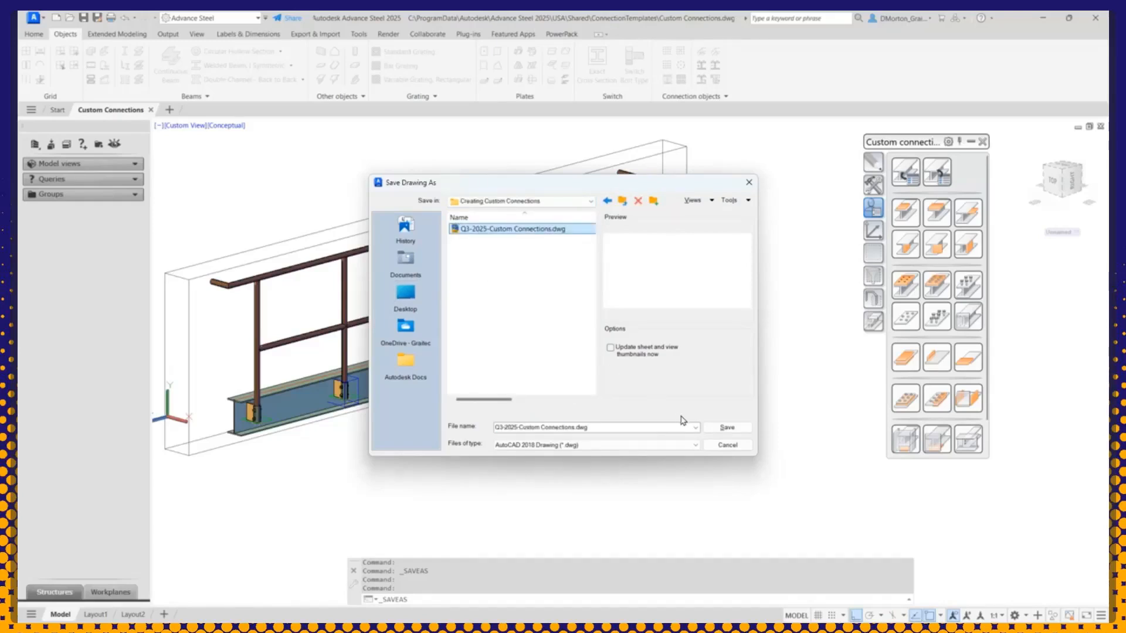
{"action": "left_click", "coordinate": [727, 427]}
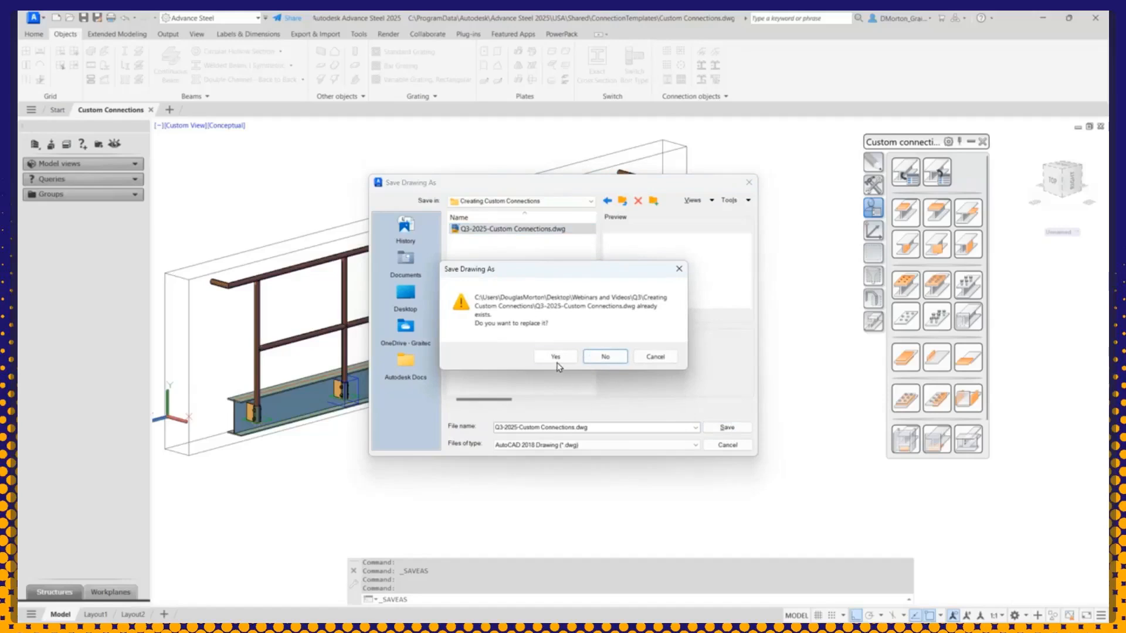
{"action": "left_click", "coordinate": [556, 360]}
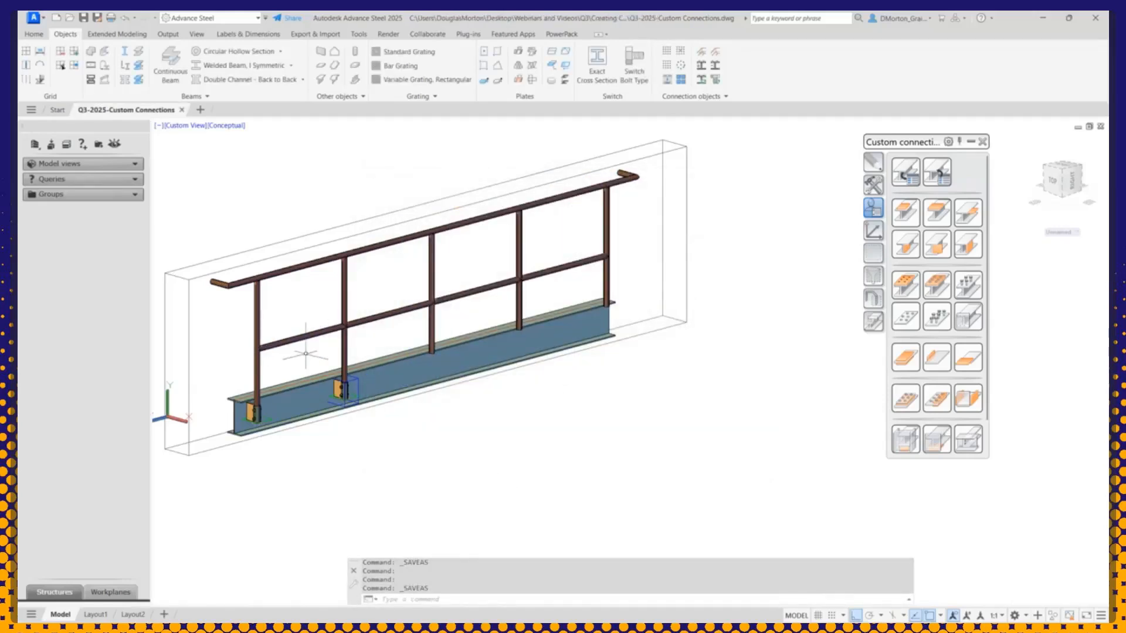
Step: Erase the plate, sleeve, bolts and other connection parts at the first railing post
{"action": "left_click", "coordinate": [231, 380]}
{"action": "left_click", "coordinate": [302, 442]}
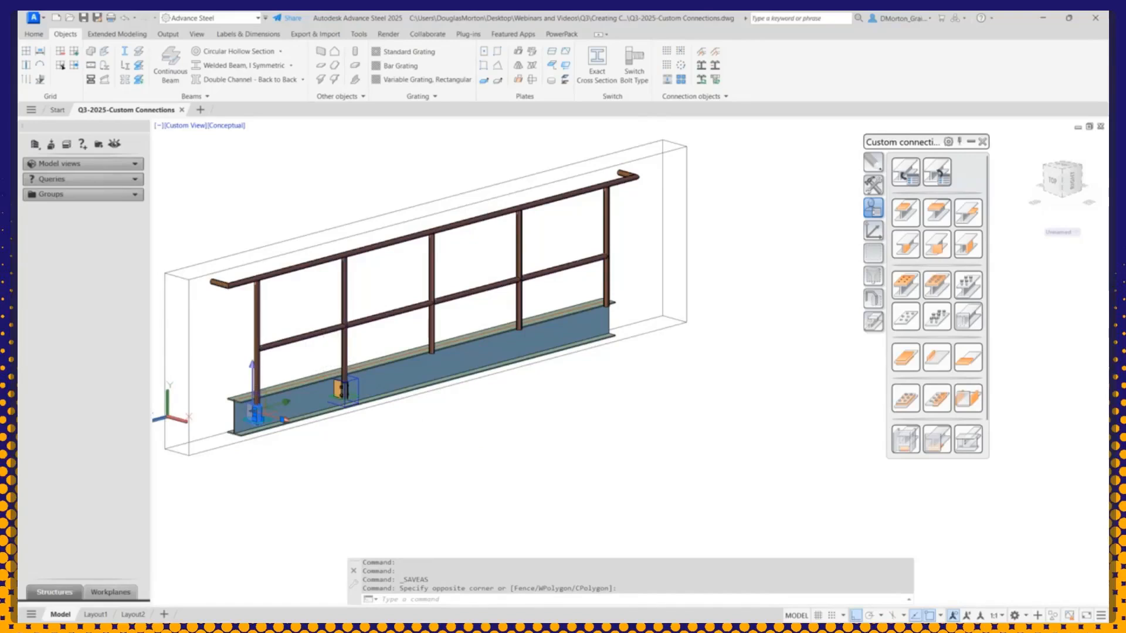
{"action": "key", "text": "Delete"}
Step: Delete the connection box and all remaining connection parts at the second railing post
{"action": "left_click", "coordinate": [117, 34]}
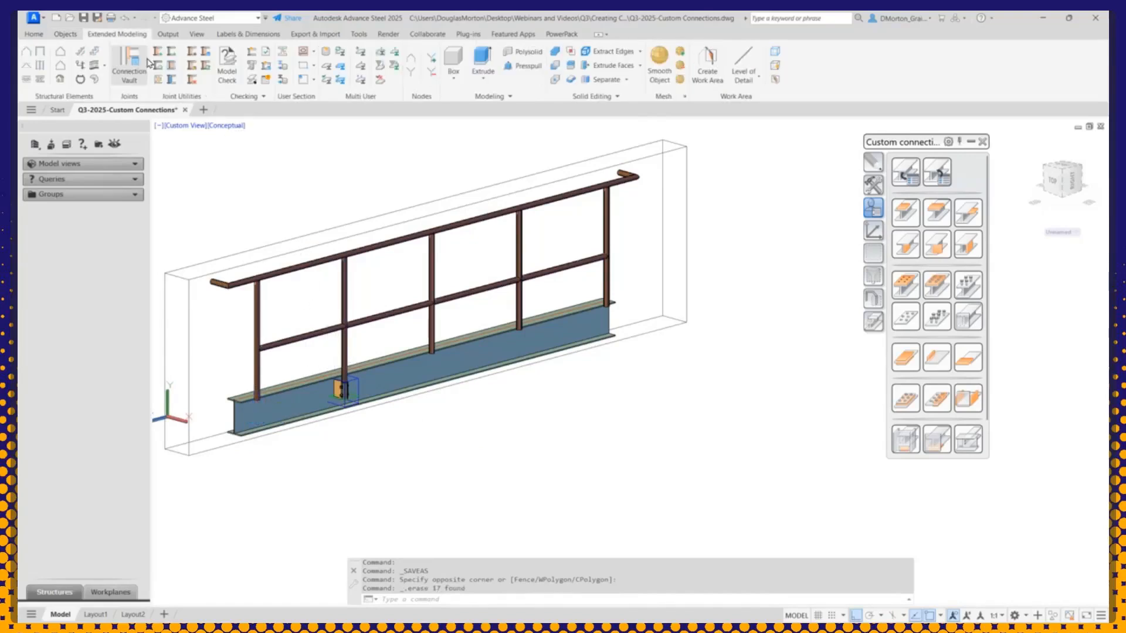
{"action": "left_click", "coordinate": [191, 79]}
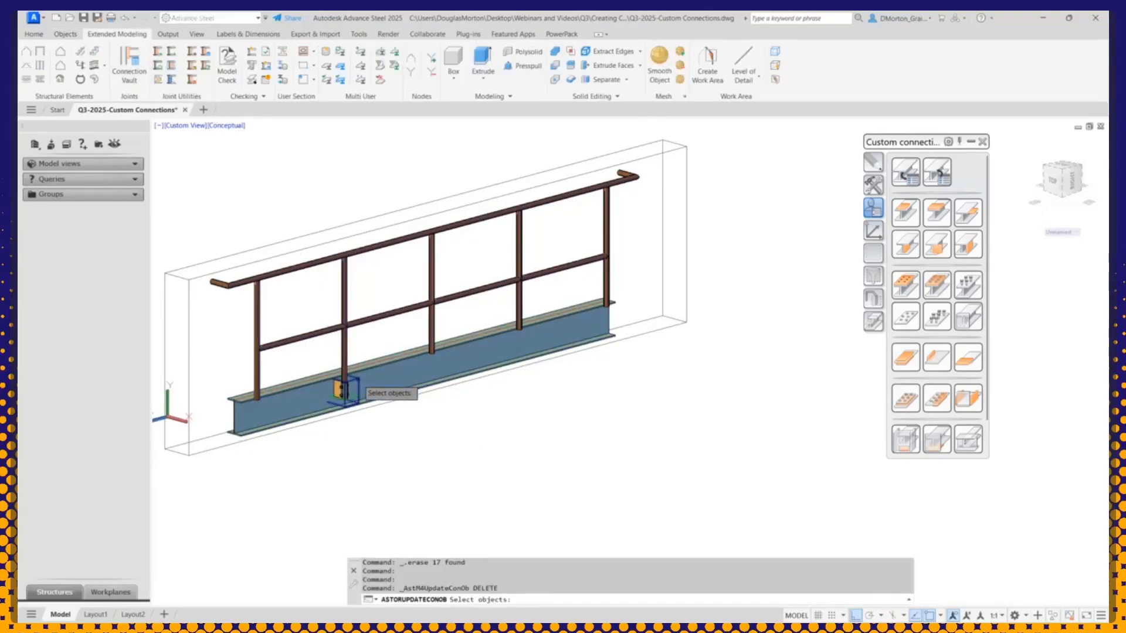
{"action": "left_click", "coordinate": [346, 350]}
{"action": "left_click", "coordinate": [312, 347]}
{"action": "left_click", "coordinate": [364, 437]}
{"action": "key", "text": "Return"}
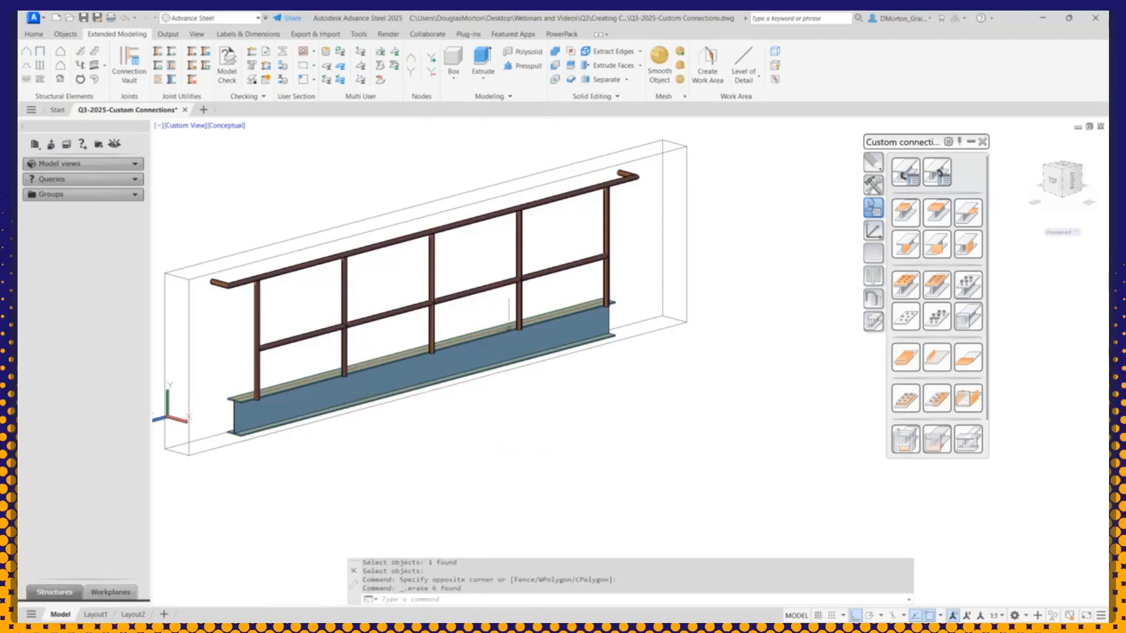
Step: Insert the Rail By-Side Conn 01 template from Custom Connections.dwg, picking the beam and the first post as its members
{"action": "scroll", "coordinate": [235, 404], "scroll_direction": "up", "scroll_amount": 6}
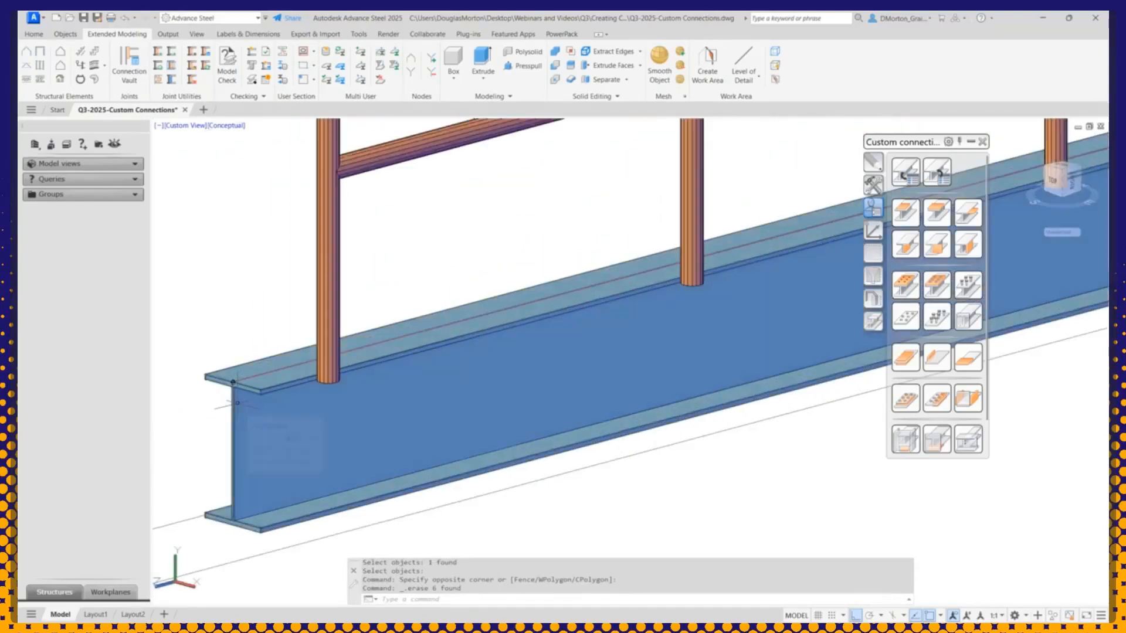
{"action": "scroll", "coordinate": [237, 403], "scroll_direction": "down", "scroll_amount": 7}
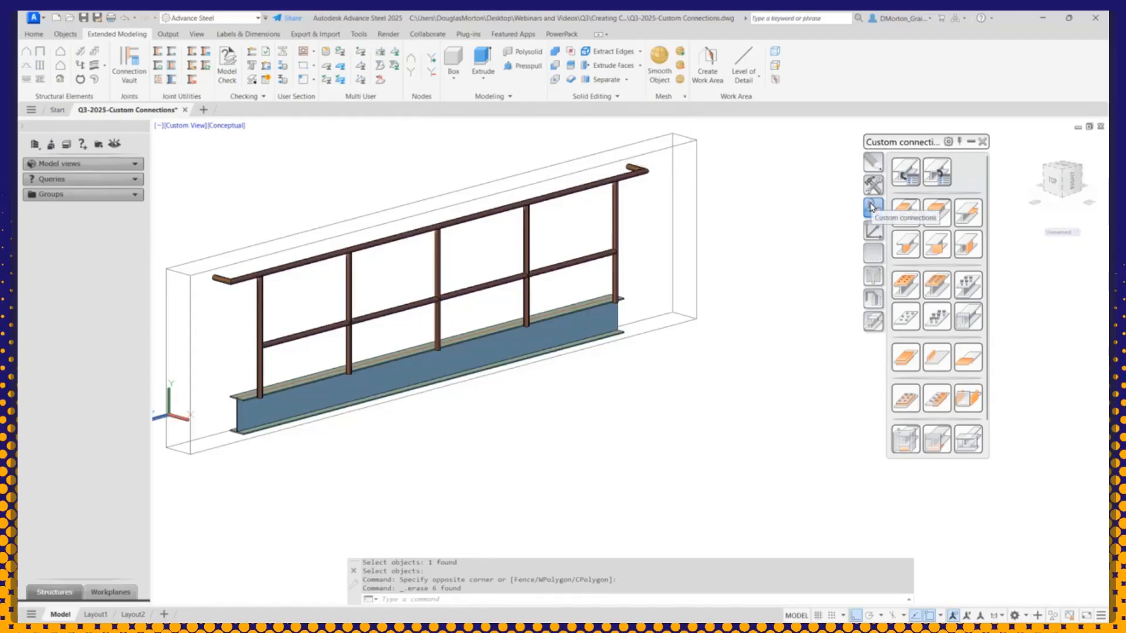
{"action": "left_click", "coordinate": [935, 168]}
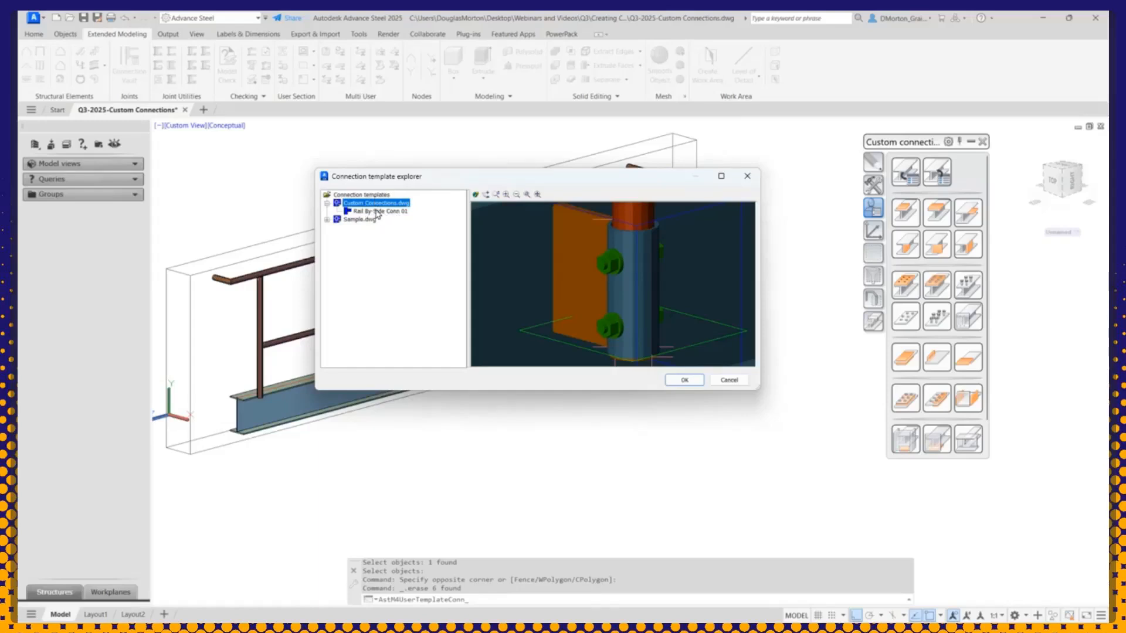
{"action": "left_click", "coordinate": [392, 212]}
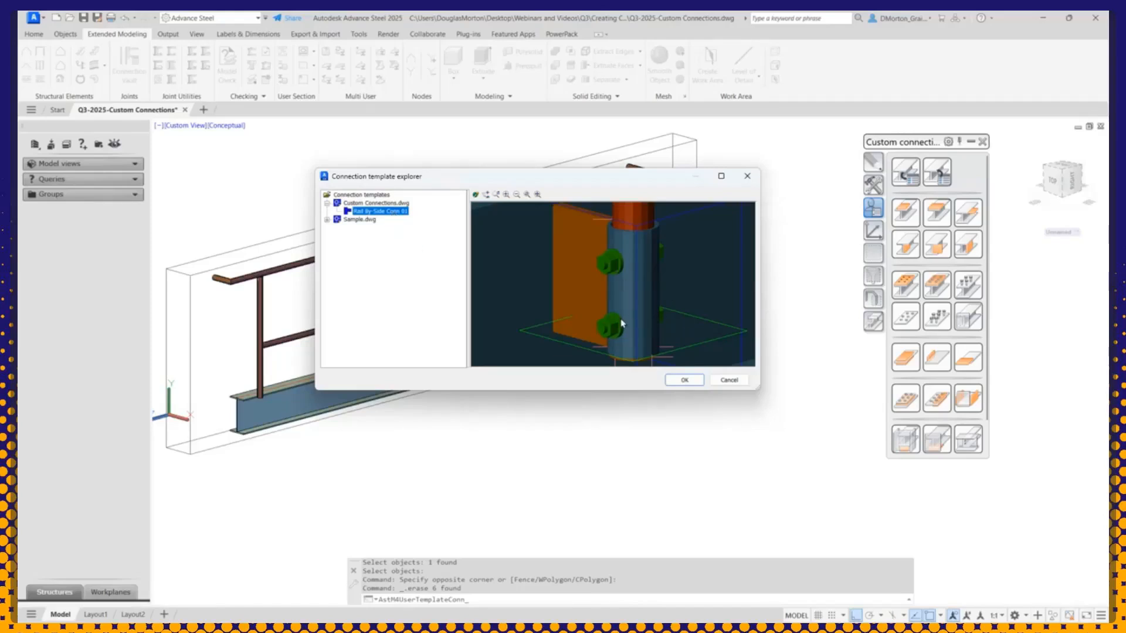
{"action": "left_click", "coordinate": [683, 380]}
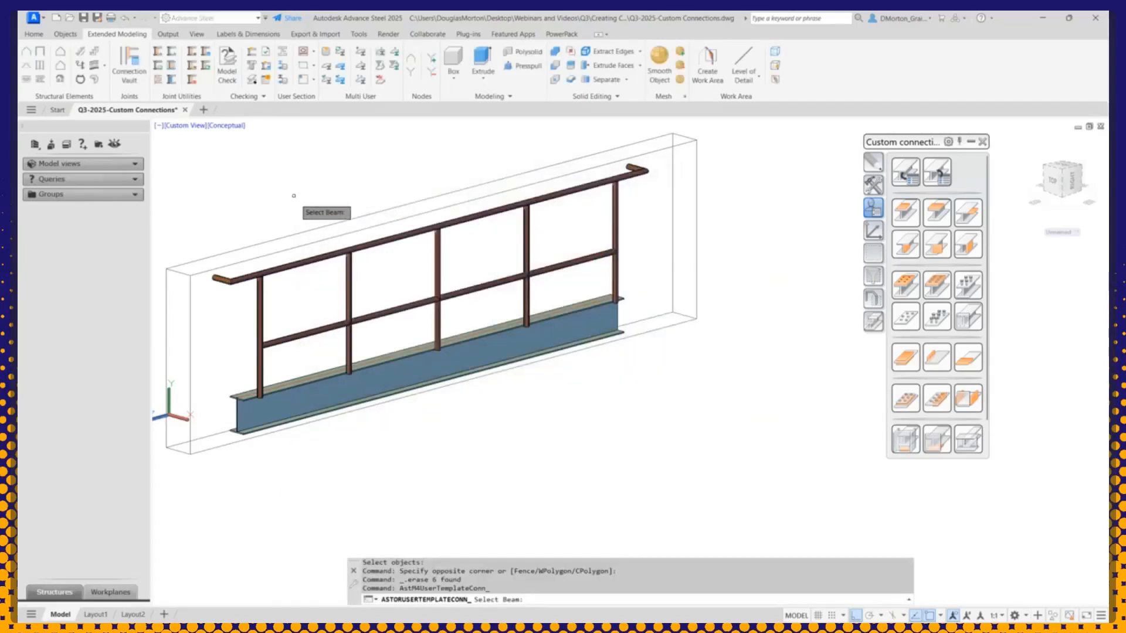
{"action": "left_click", "coordinate": [322, 410]}
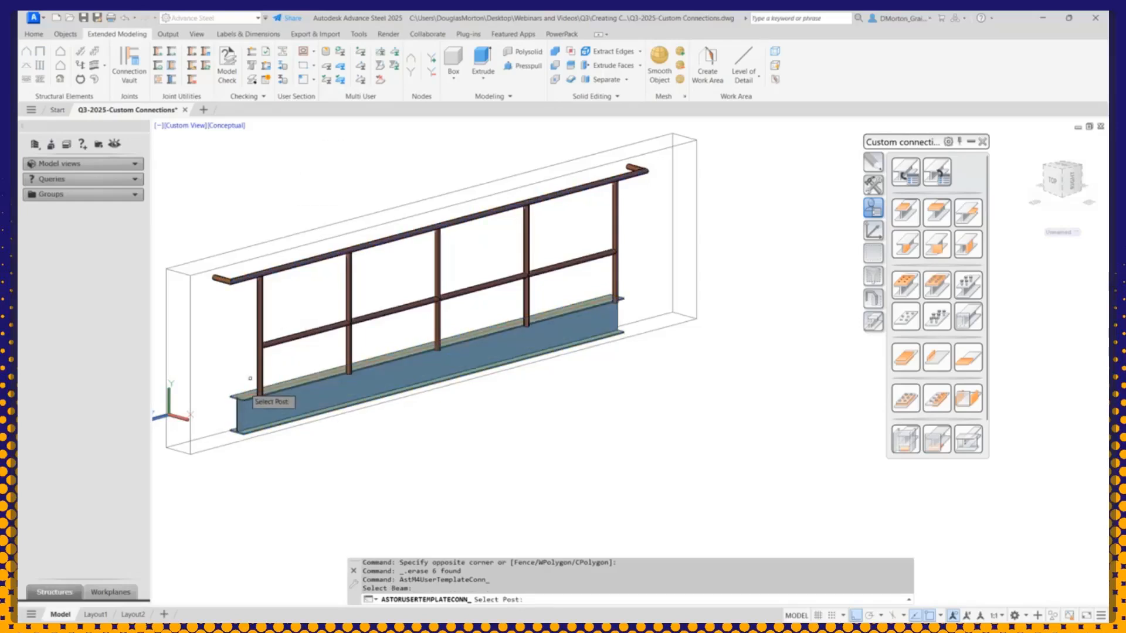
{"action": "scroll", "coordinate": [246, 387], "scroll_direction": "up", "scroll_amount": 5}
{"action": "left_click", "coordinate": [278, 347]}
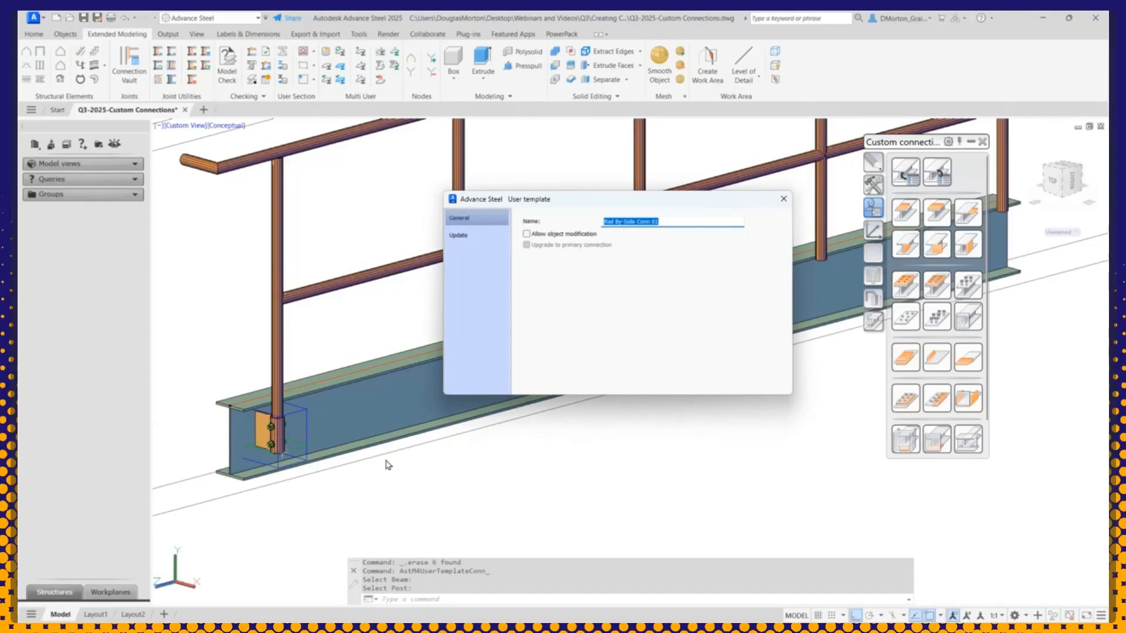
Step: Allow object modification for the inserted connection, close its properties, and check the definition of its bolts
{"action": "left_click", "coordinate": [527, 235]}
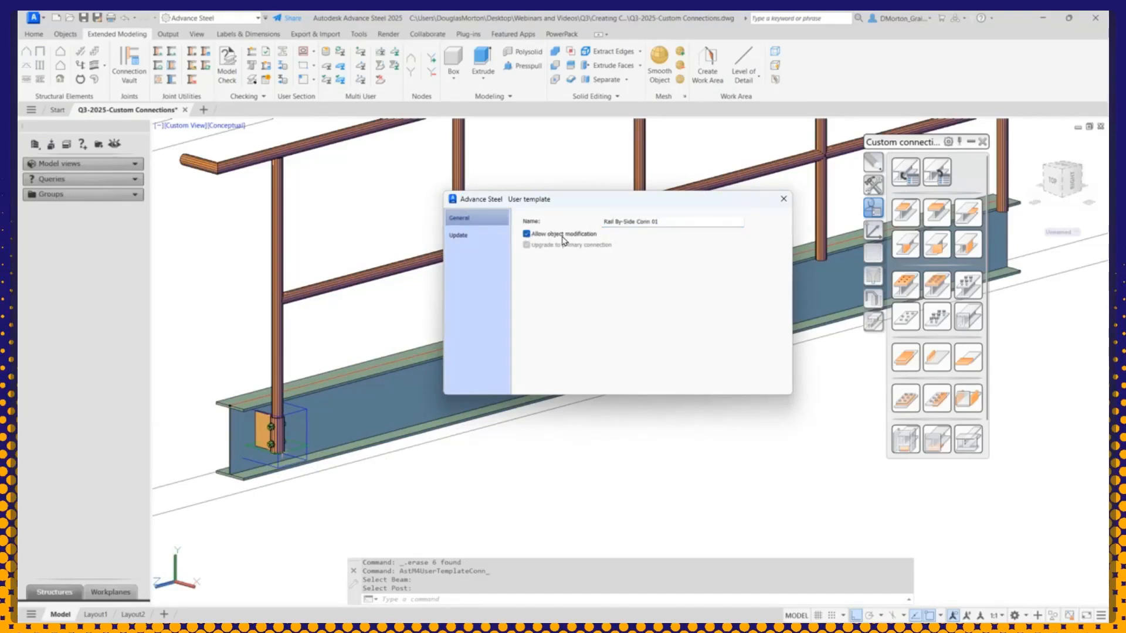
{"action": "left_click", "coordinate": [784, 198]}
{"action": "scroll", "coordinate": [280, 436], "scroll_direction": "up", "scroll_amount": 2}
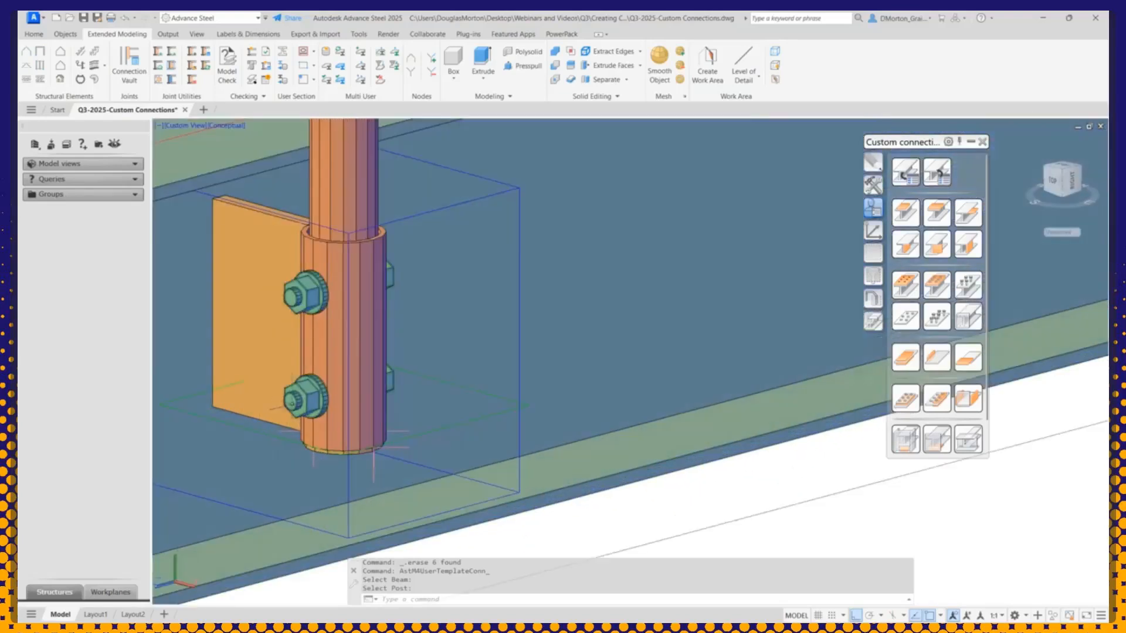
{"action": "double_click", "coordinate": [305, 293]}
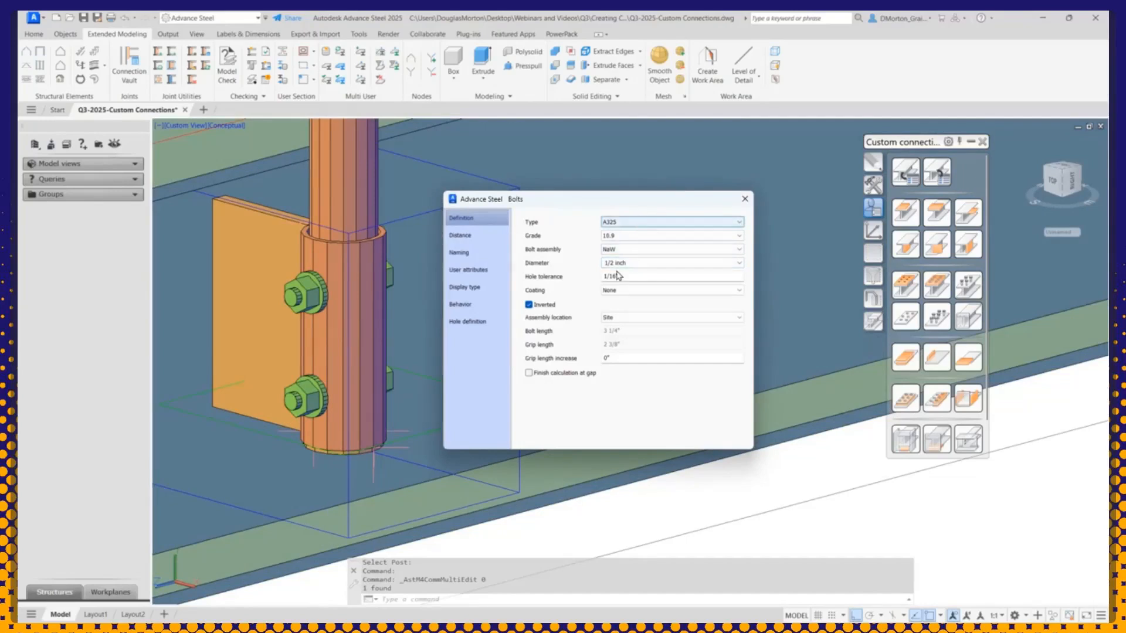
{"action": "left_click", "coordinate": [744, 199]}
Step: Open the joint properties of the end plate under the sleeve and review its layout, dimension and stud settings
{"action": "scroll", "coordinate": [337, 469], "scroll_direction": "up", "scroll_amount": 3}
{"action": "scroll", "coordinate": [331, 452], "scroll_direction": "up", "scroll_amount": 3}
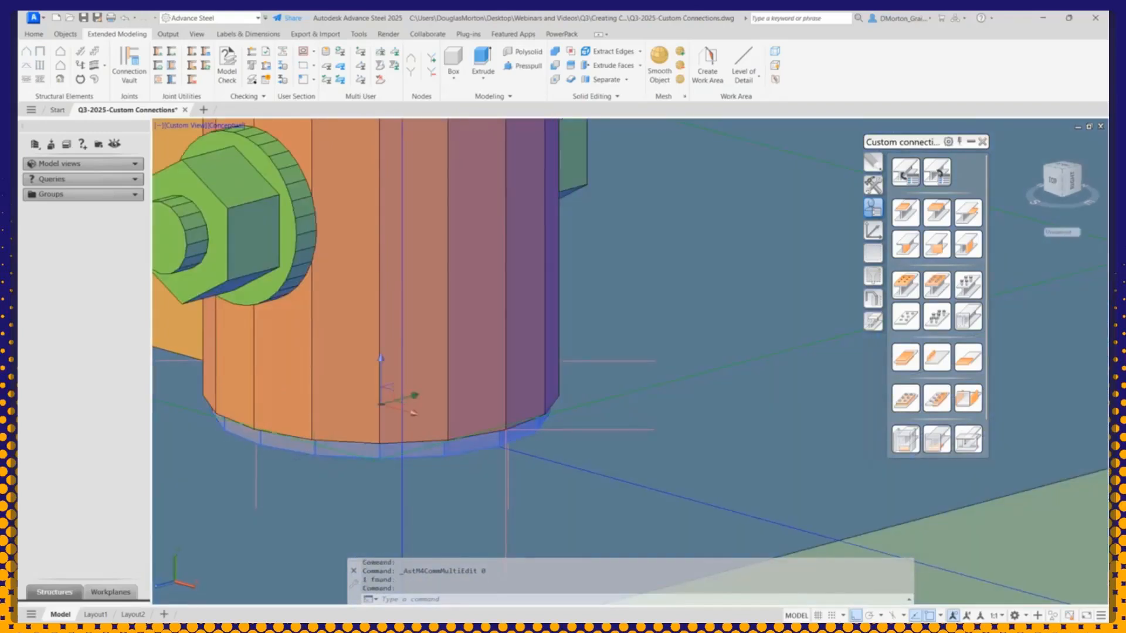
{"action": "right_click", "coordinate": [317, 452]}
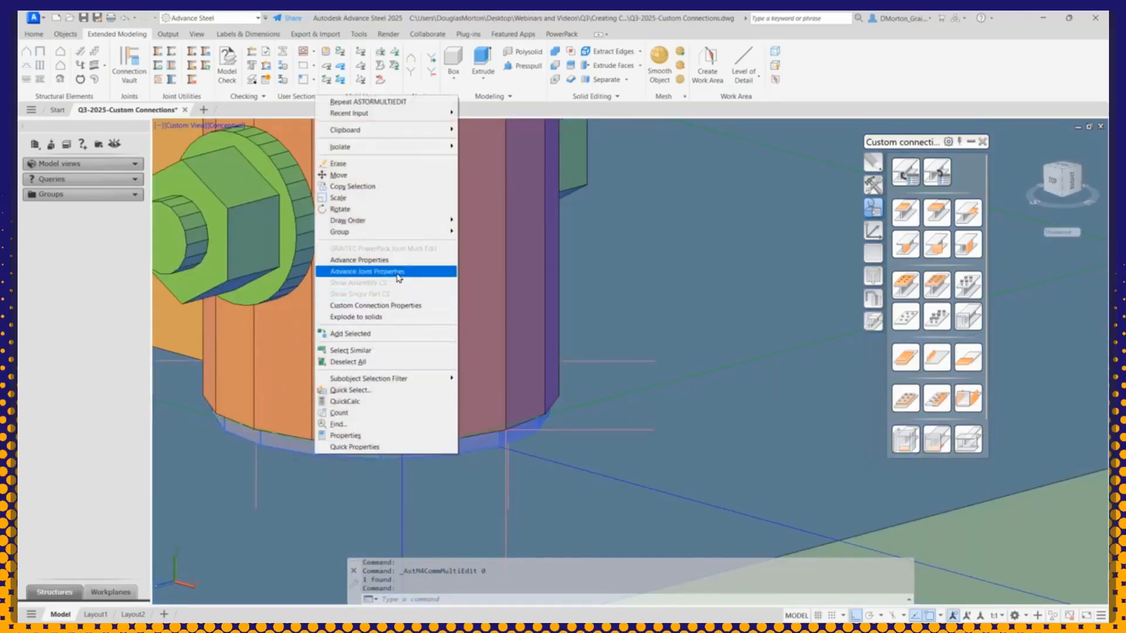
{"action": "left_click", "coordinate": [399, 275]}
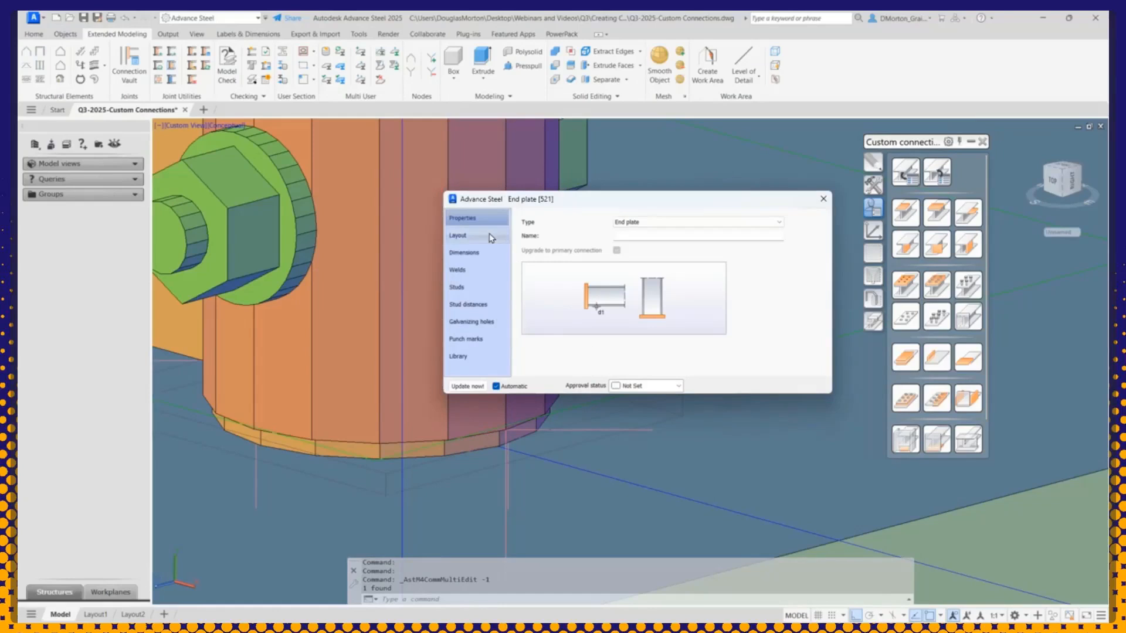
{"action": "left_click", "coordinate": [491, 236]}
{"action": "left_click", "coordinate": [469, 253]}
{"action": "left_click", "coordinate": [468, 287]}
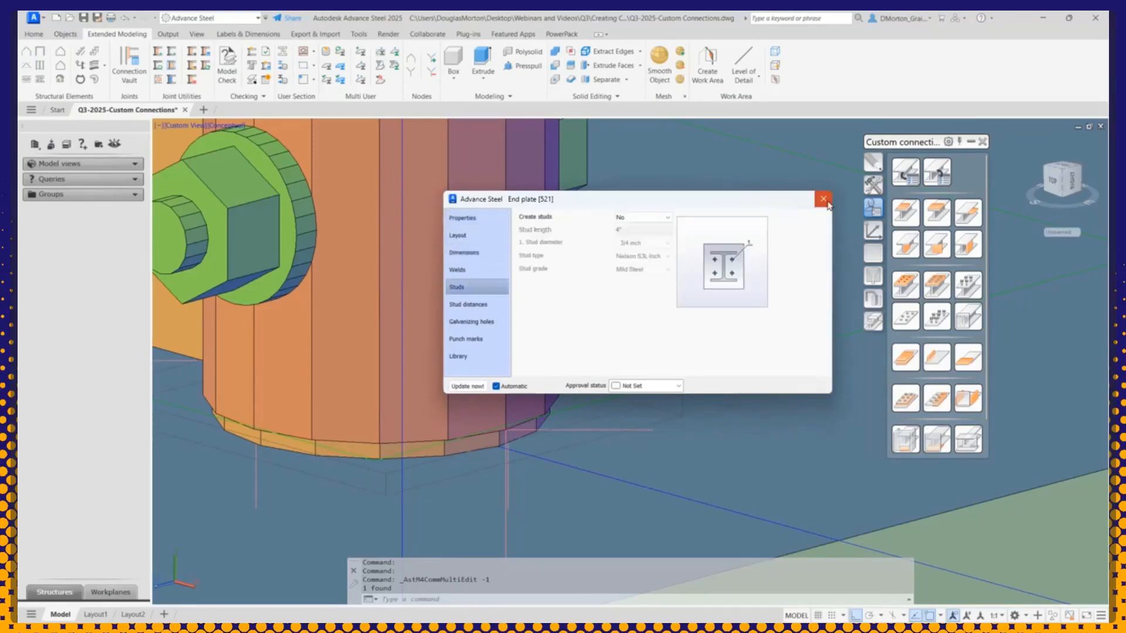
{"action": "left_click", "coordinate": [827, 202]}
{"action": "scroll", "coordinate": [535, 337], "scroll_direction": "down", "scroll_amount": 5}
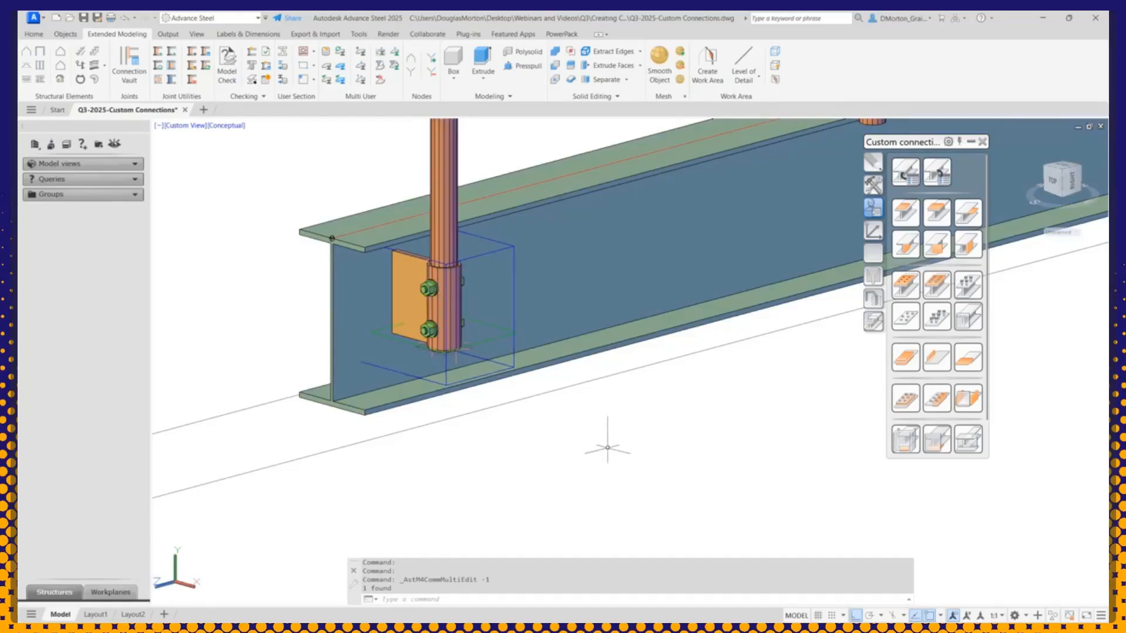
{"action": "left_click", "coordinate": [455, 302]}
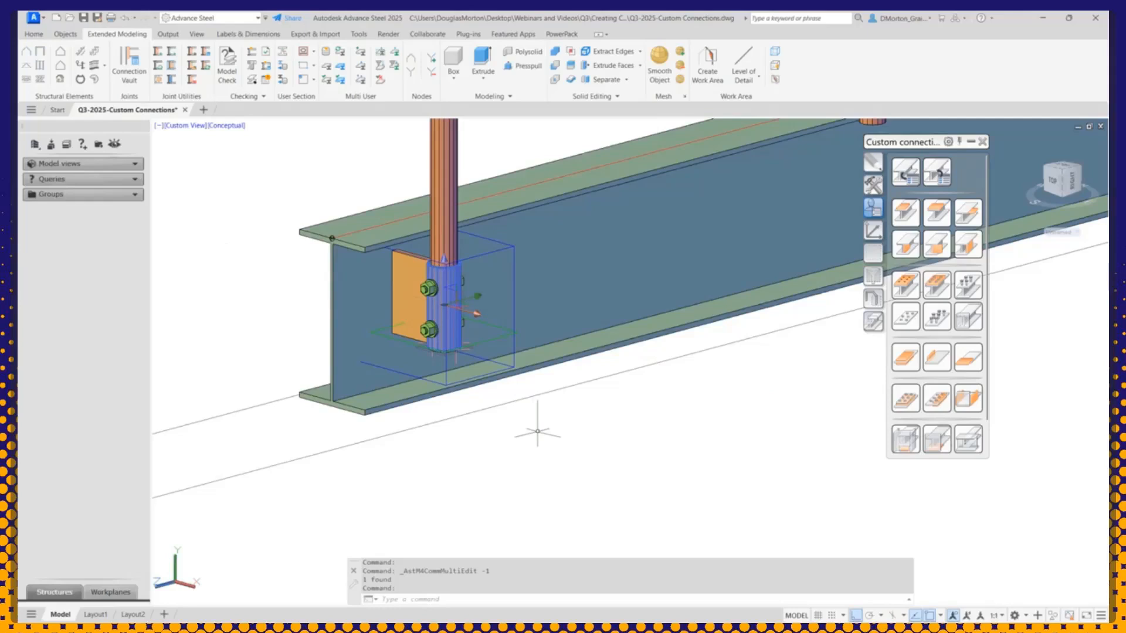
{"action": "key", "text": "Escape"}
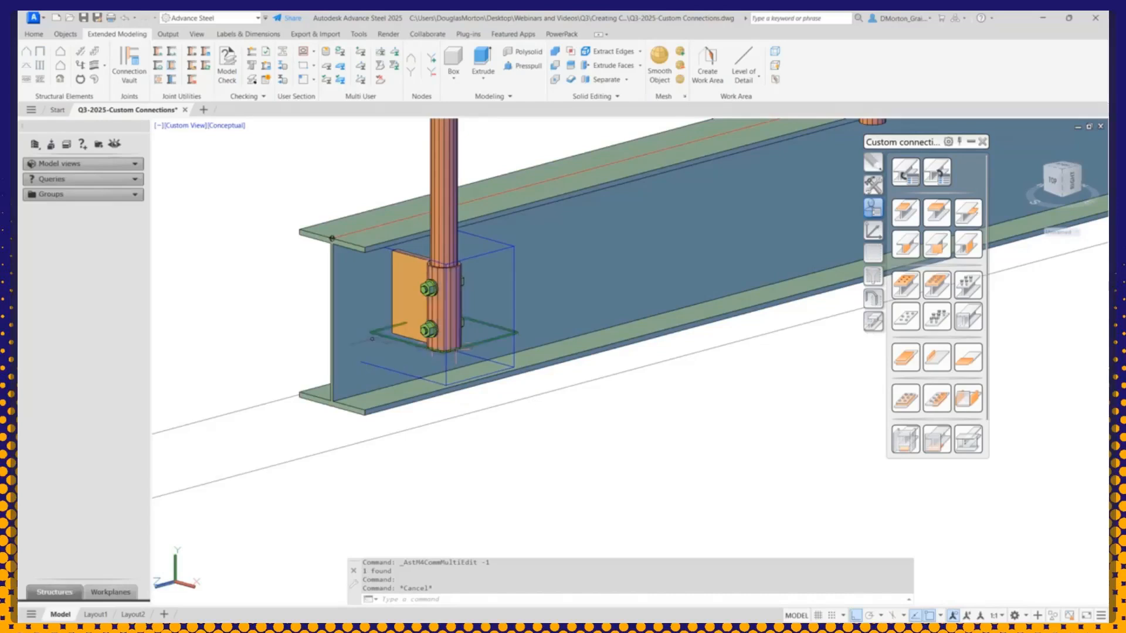
{"action": "scroll", "coordinate": [341, 343], "scroll_direction": "down", "scroll_amount": 5}
{"action": "scroll", "coordinate": [421, 389], "scroll_direction": "down", "scroll_amount": 2}
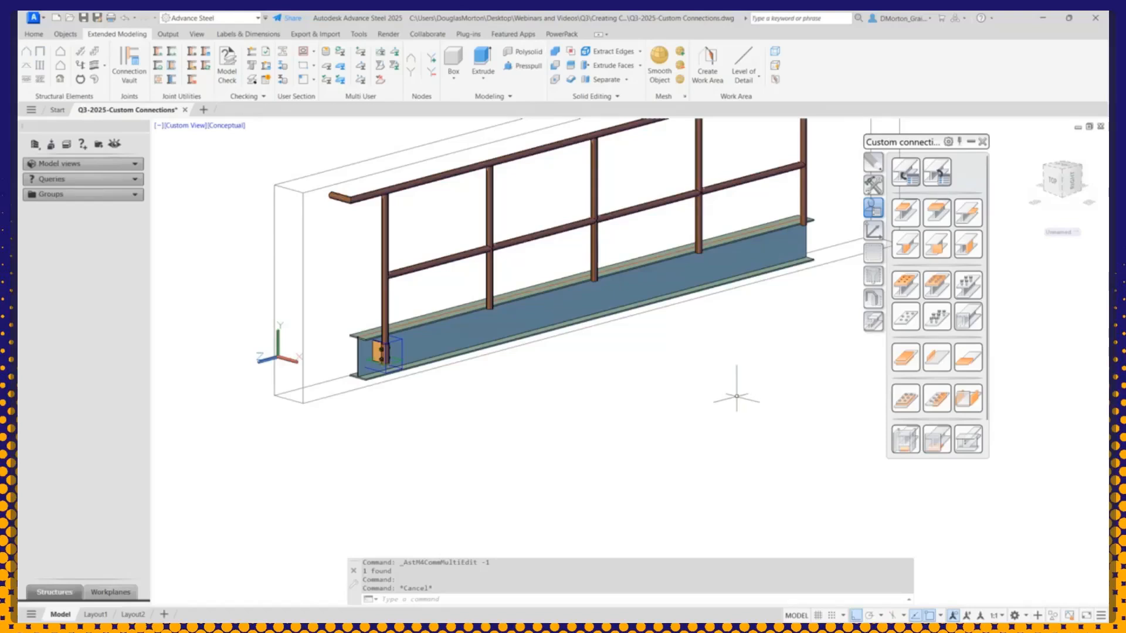
Step: Copy the first post's connection to the second post, picking the beam and that post as its members
{"action": "left_click", "coordinate": [874, 185]}
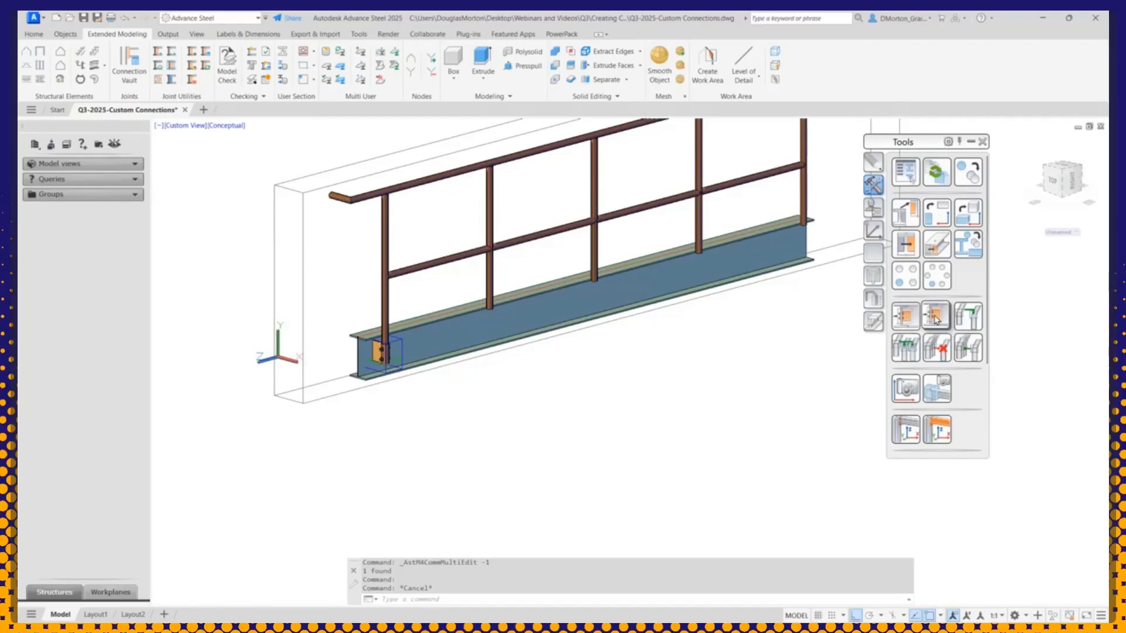
{"action": "left_click", "coordinate": [902, 312]}
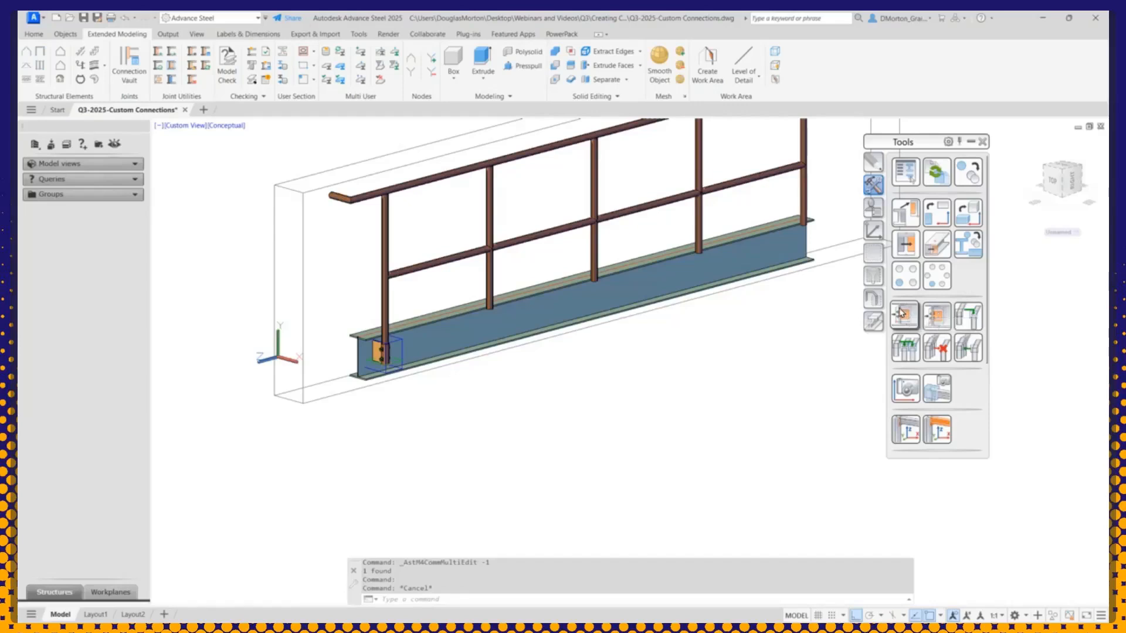
{"action": "scroll", "coordinate": [404, 340], "scroll_direction": "up", "scroll_amount": 5}
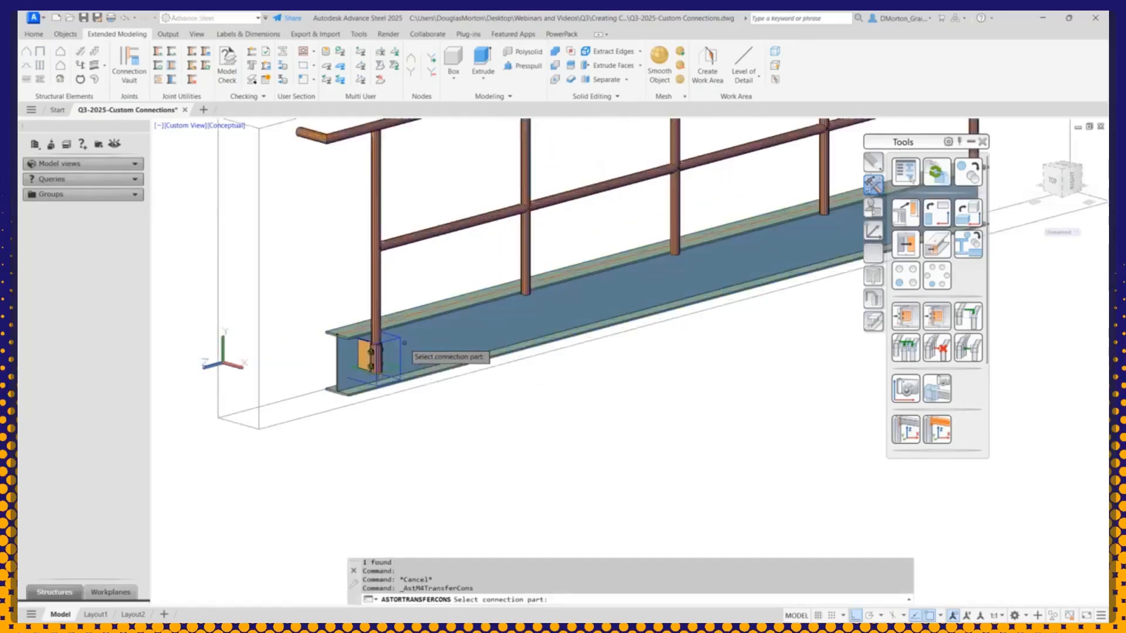
{"action": "left_click", "coordinate": [398, 338]}
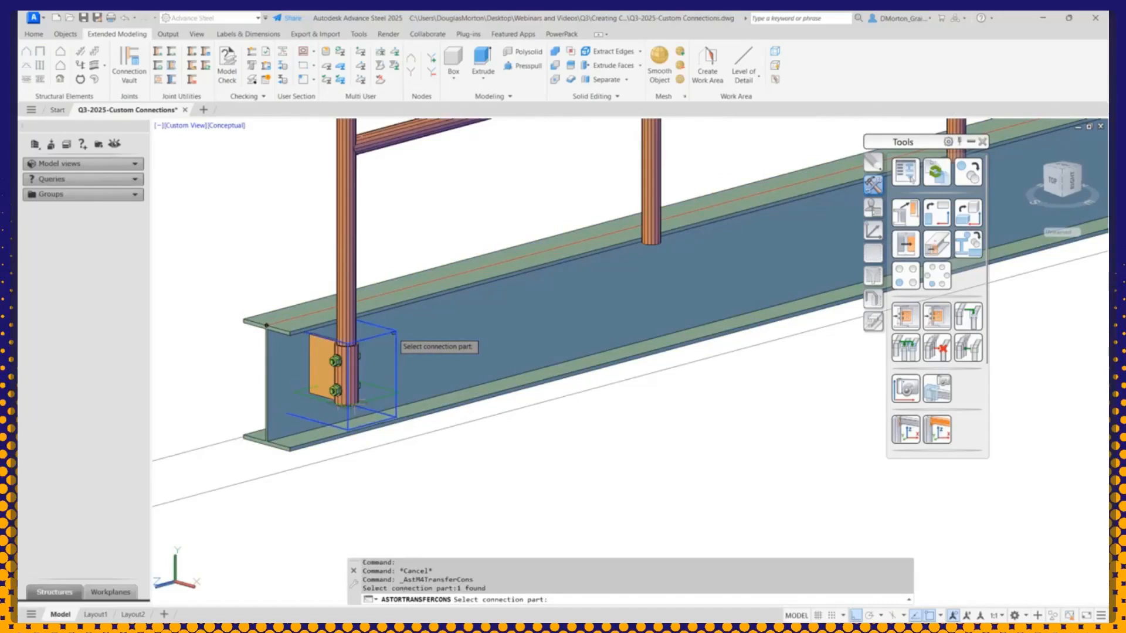
{"action": "key", "text": "Return"}
{"action": "left_click", "coordinate": [470, 266]}
{"action": "left_click", "coordinate": [651, 188]}
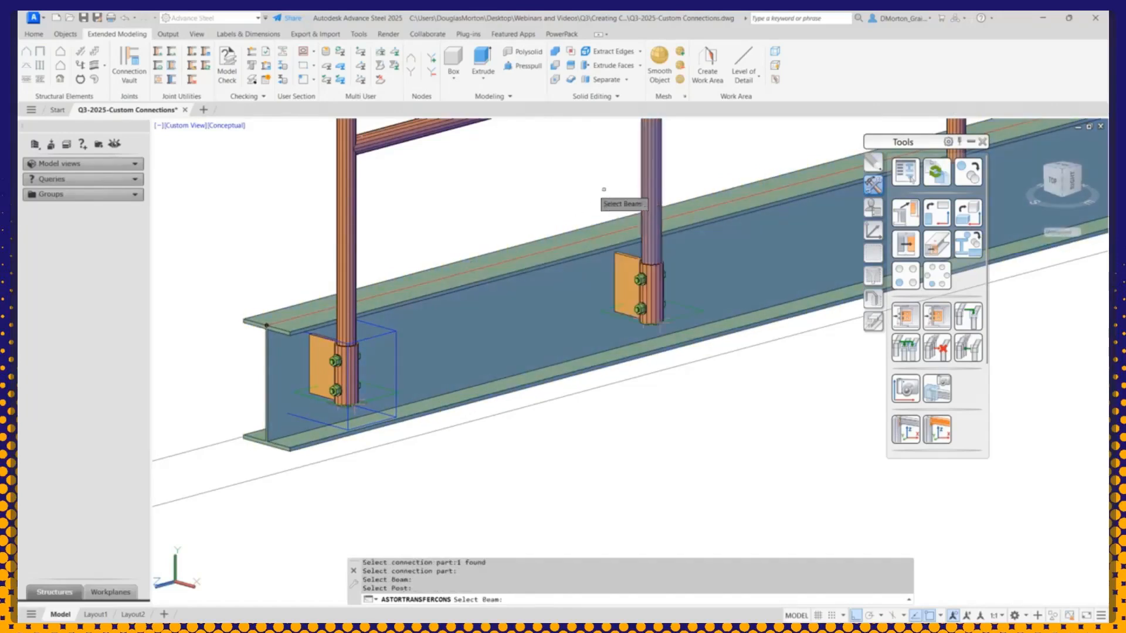
{"action": "key", "text": "Return"}
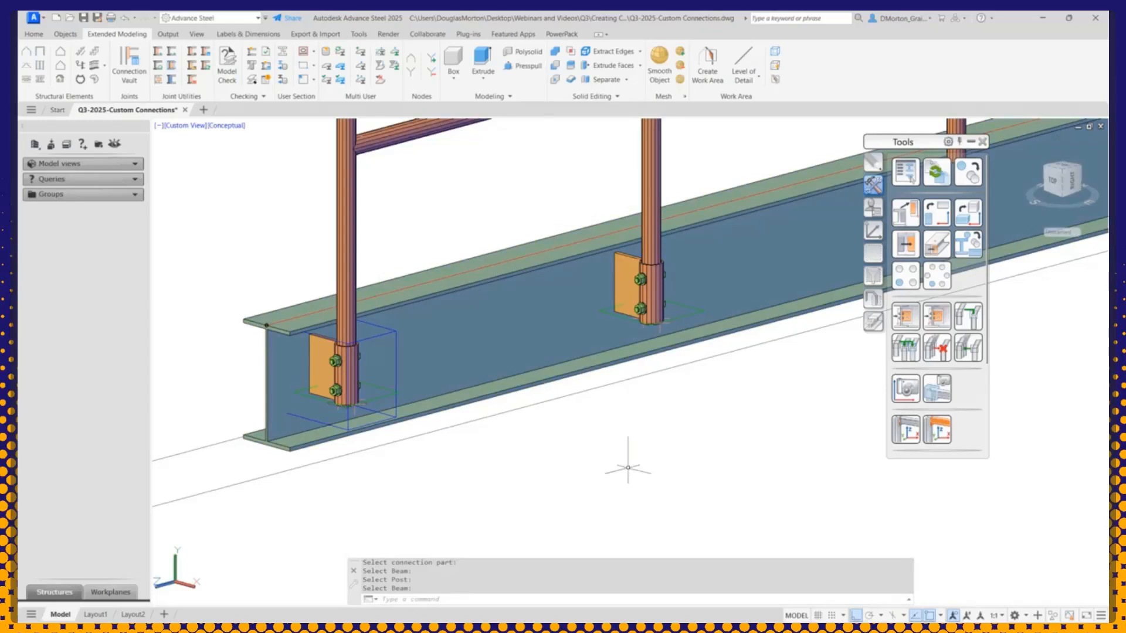
Step: Show all objects in the model and delete the copied connection at the second railing post
{"action": "left_click", "coordinate": [875, 300]}
{"action": "left_click", "coordinate": [906, 253]}
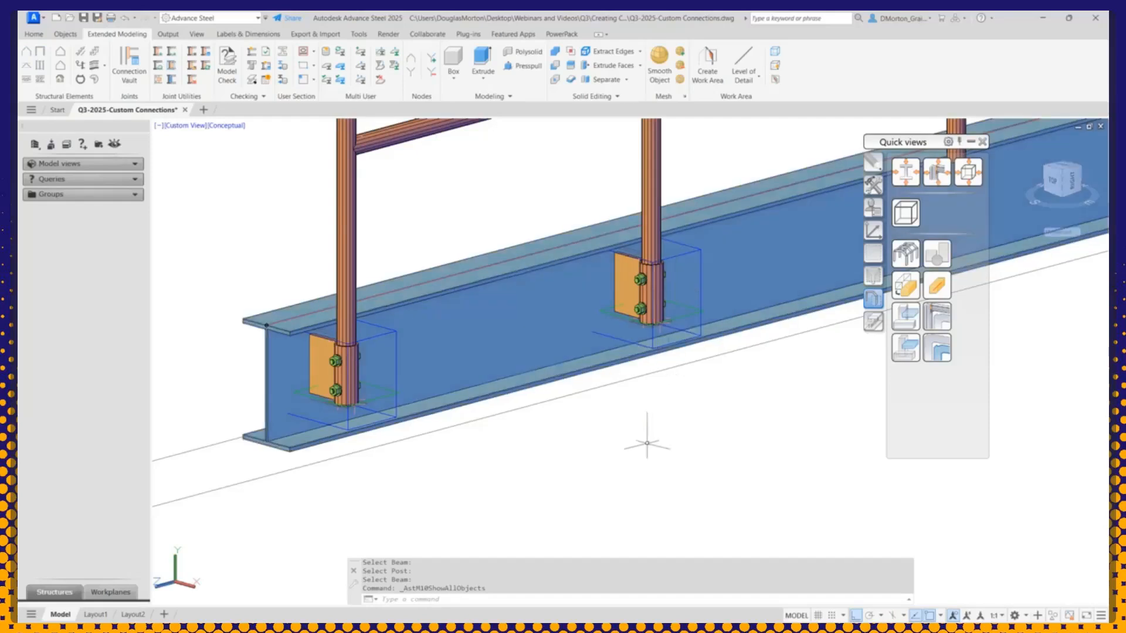
{"action": "scroll", "coordinate": [751, 435], "scroll_direction": "down", "scroll_amount": 2}
{"action": "middle_click_drag", "start_coordinate": [752, 436], "coordinate": [657, 469]}
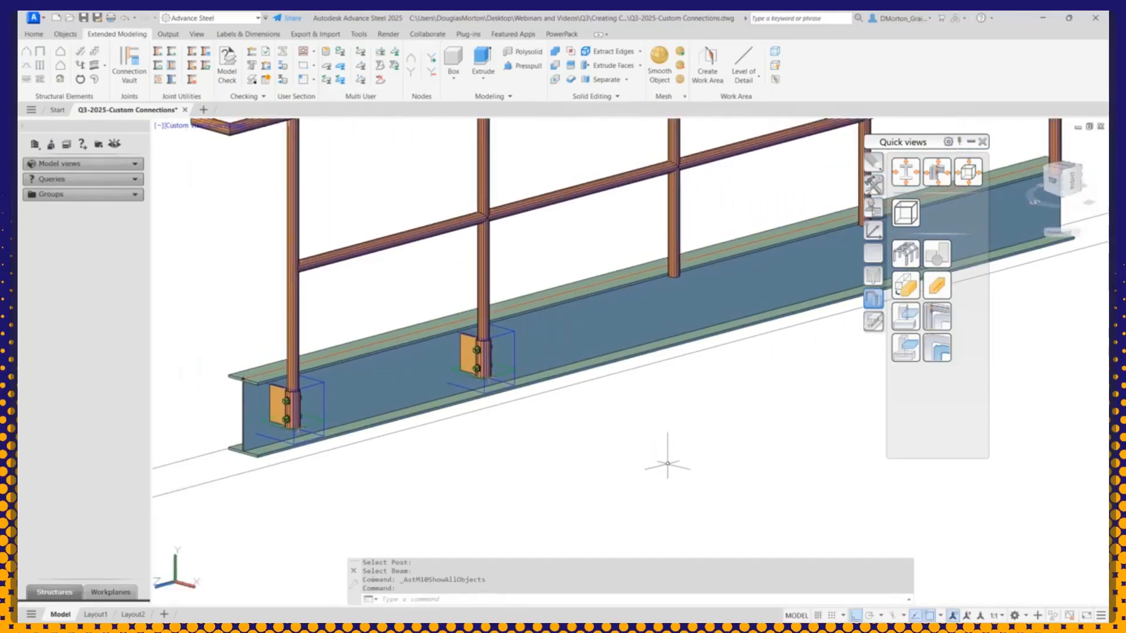
{"action": "left_click", "coordinate": [190, 82]}
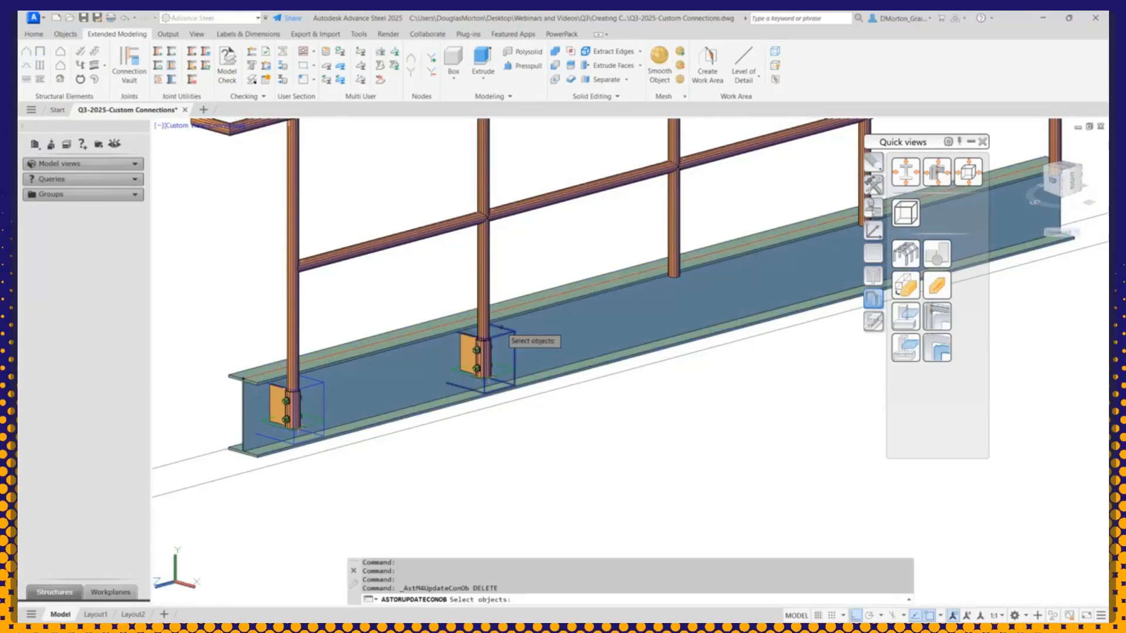
{"action": "left_click", "coordinate": [502, 330]}
{"action": "key", "text": "Return"}
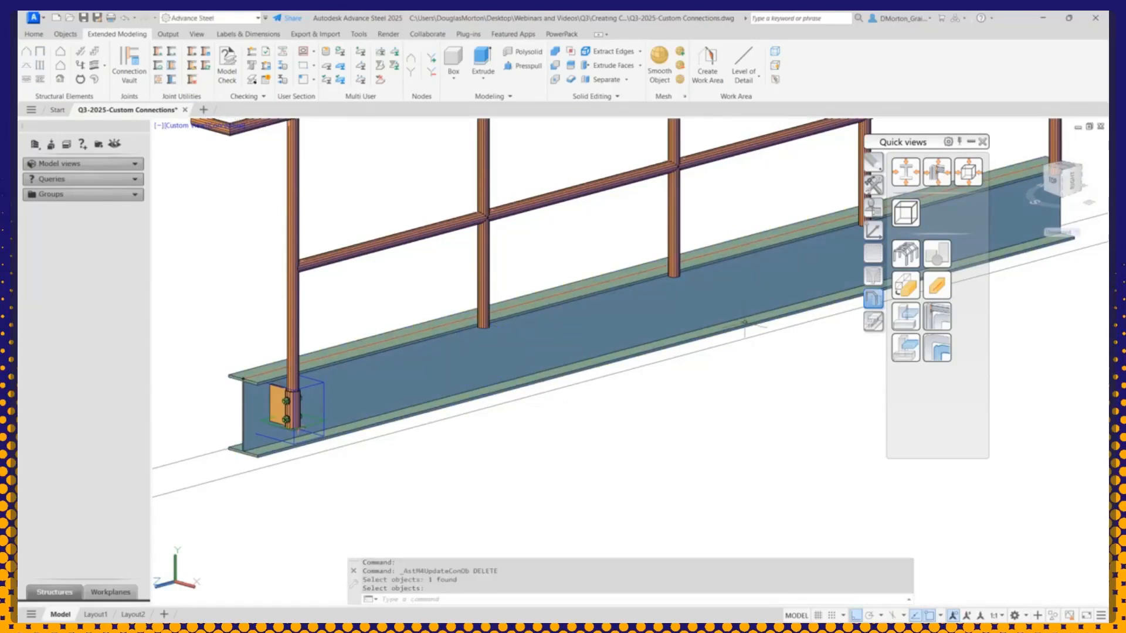
Step: Copy the first post's connection as multiple subordinate connections, picking the beam and the other four railing posts as members
{"action": "left_click", "coordinate": [875, 185]}
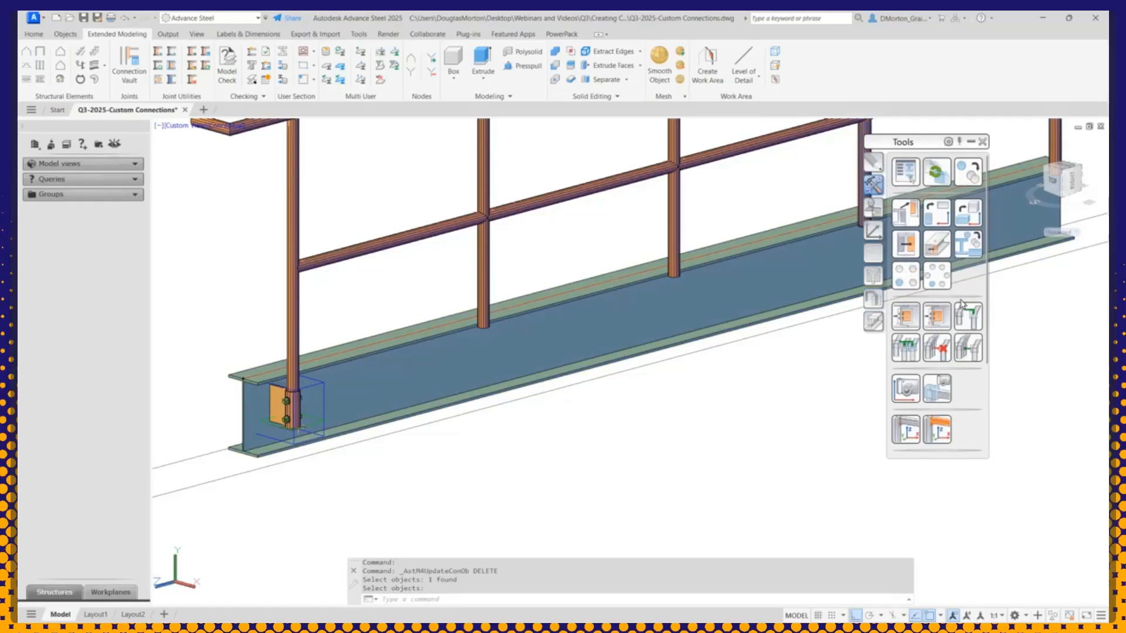
{"action": "left_click", "coordinate": [904, 349]}
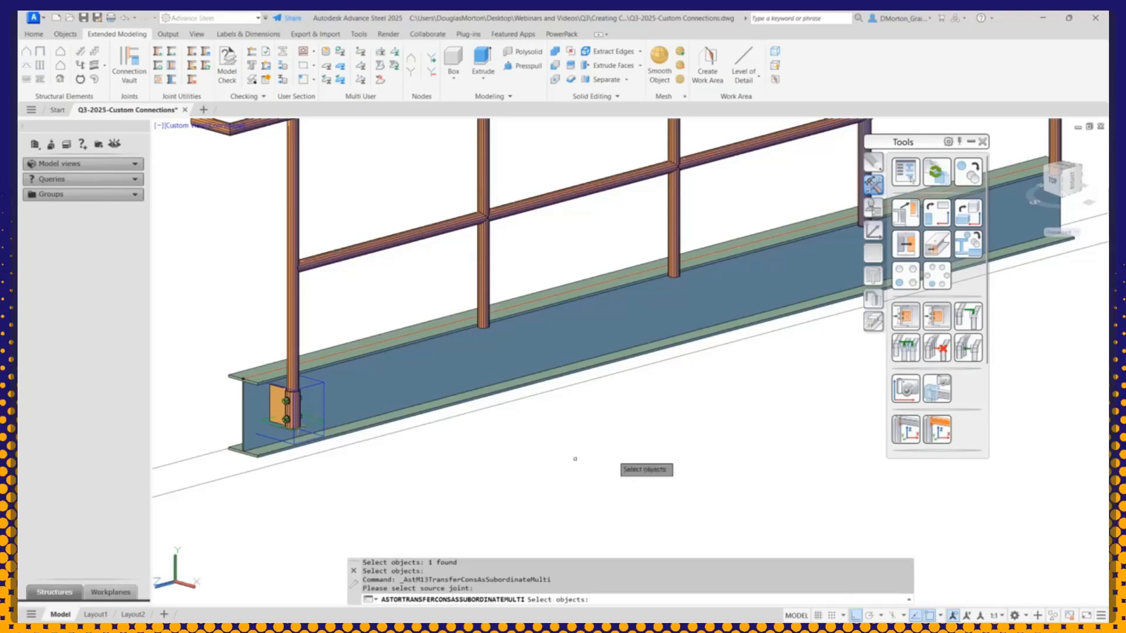
{"action": "left_click", "coordinate": [323, 388]}
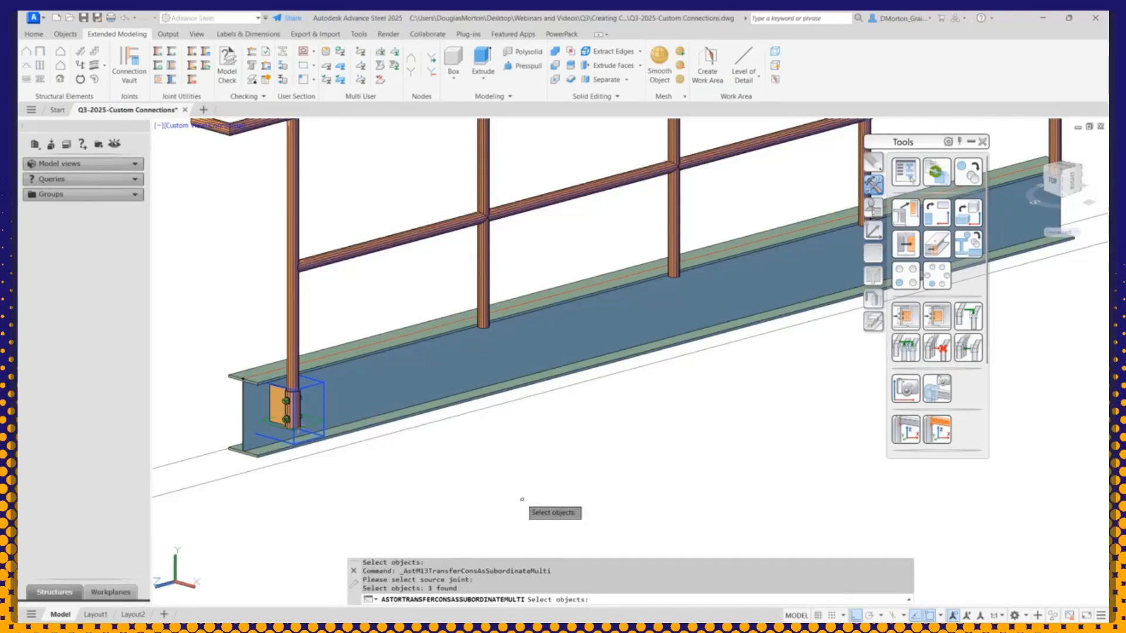
{"action": "key", "text": "Return"}
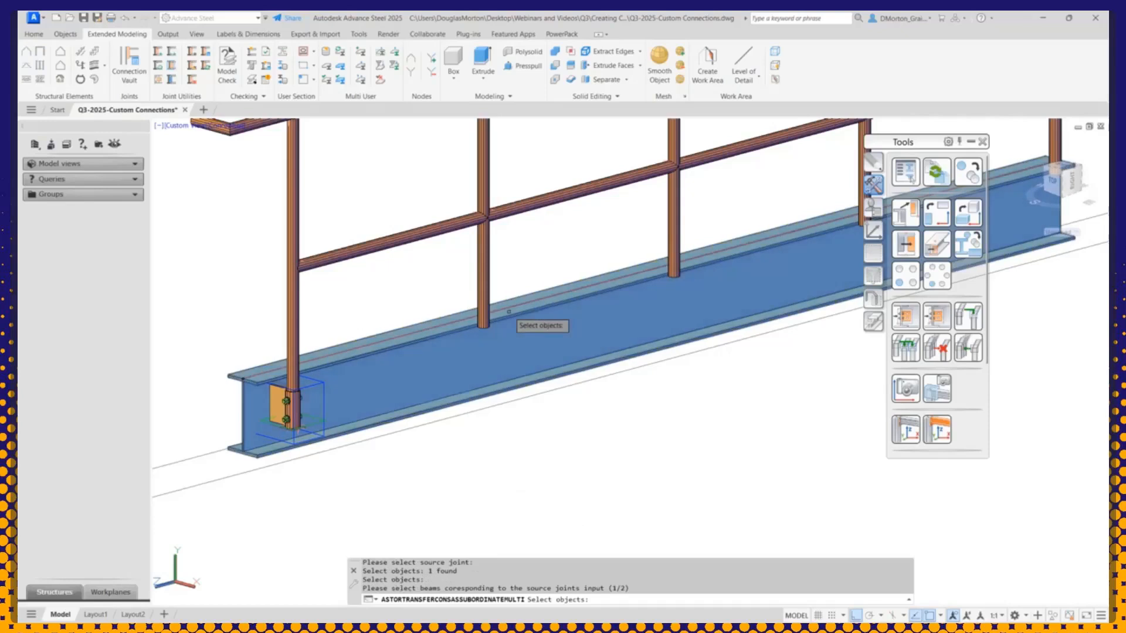
{"action": "left_click", "coordinate": [508, 312]}
{"action": "key", "text": "Return"}
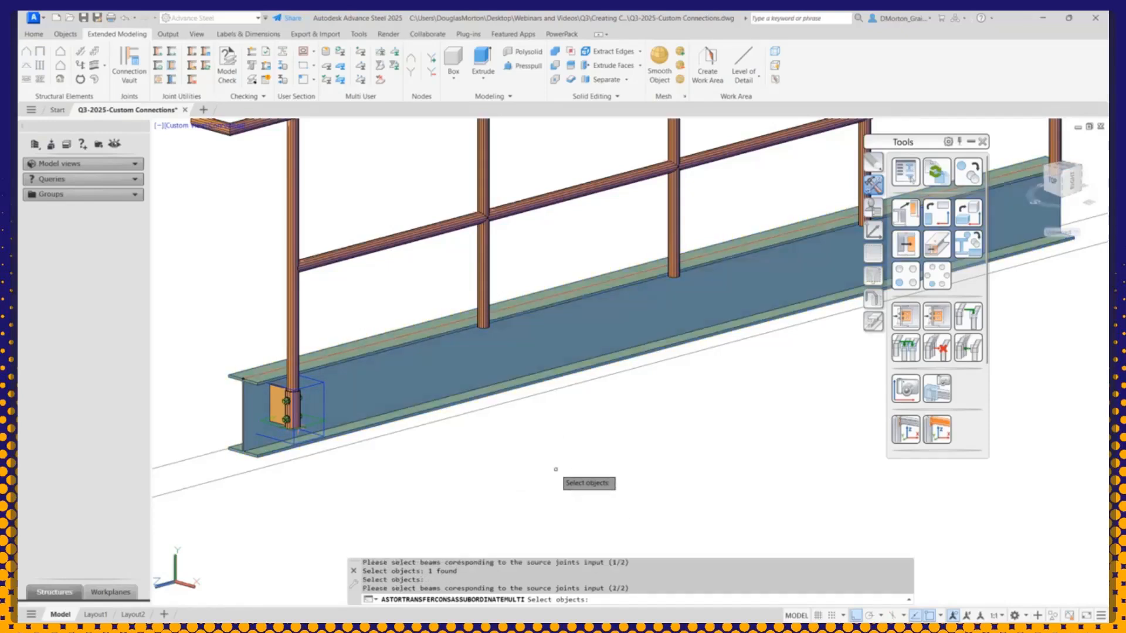
{"action": "left_click", "coordinate": [484, 299]}
{"action": "scroll", "coordinate": [385, 455], "scroll_direction": "down", "scroll_amount": 5}
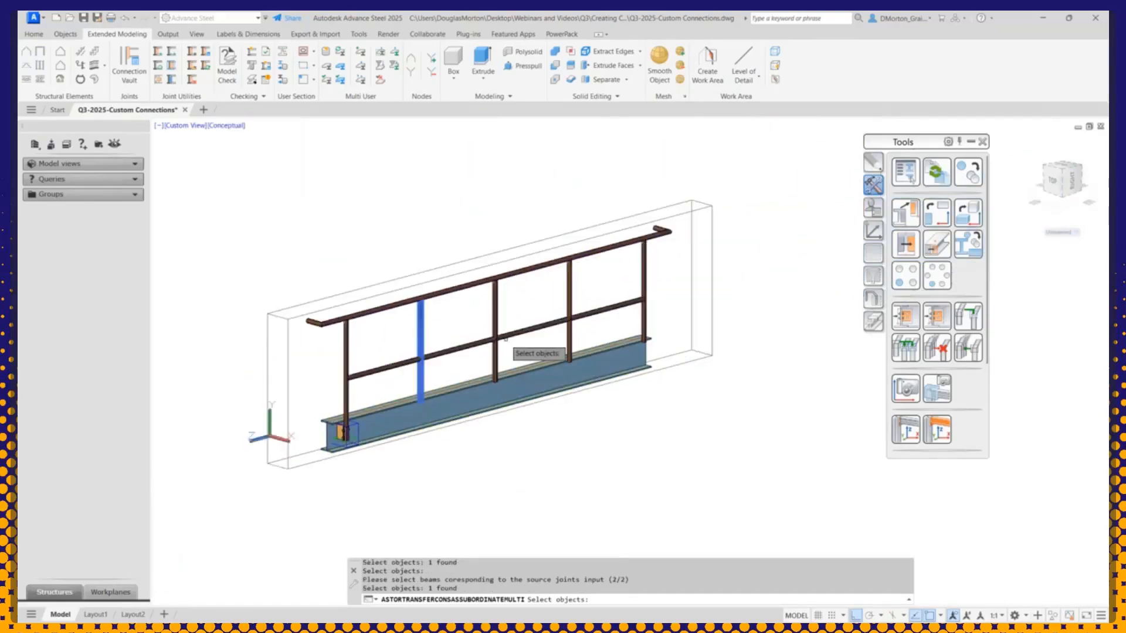
{"action": "left_click", "coordinate": [494, 359]}
{"action": "left_click", "coordinate": [569, 346]}
{"action": "left_click", "coordinate": [644, 343]}
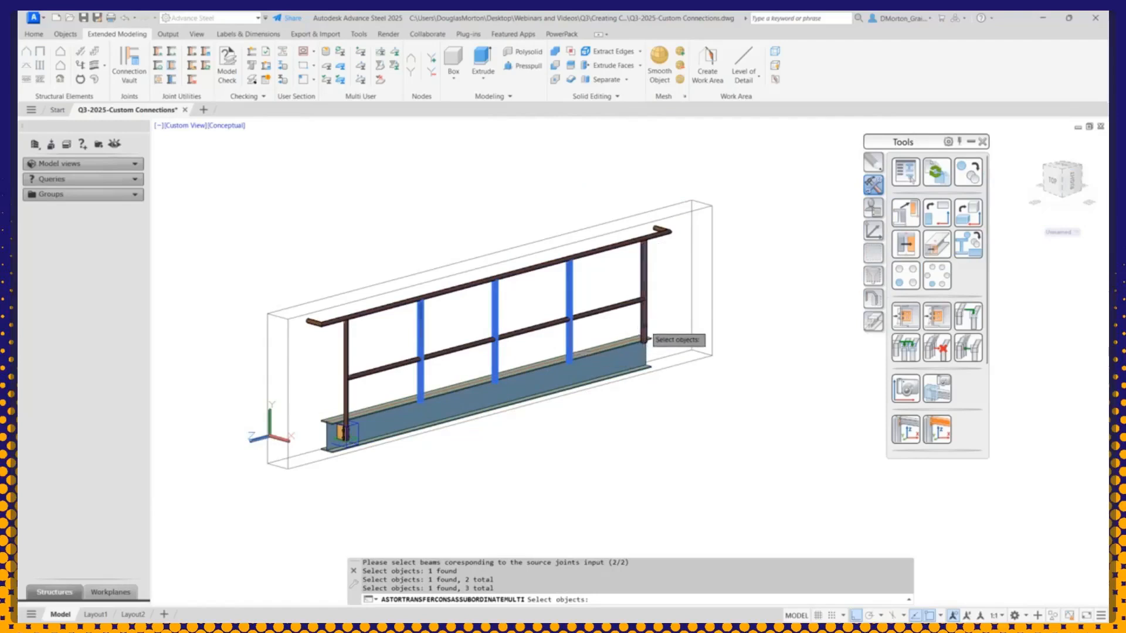
{"action": "key", "text": "Return"}
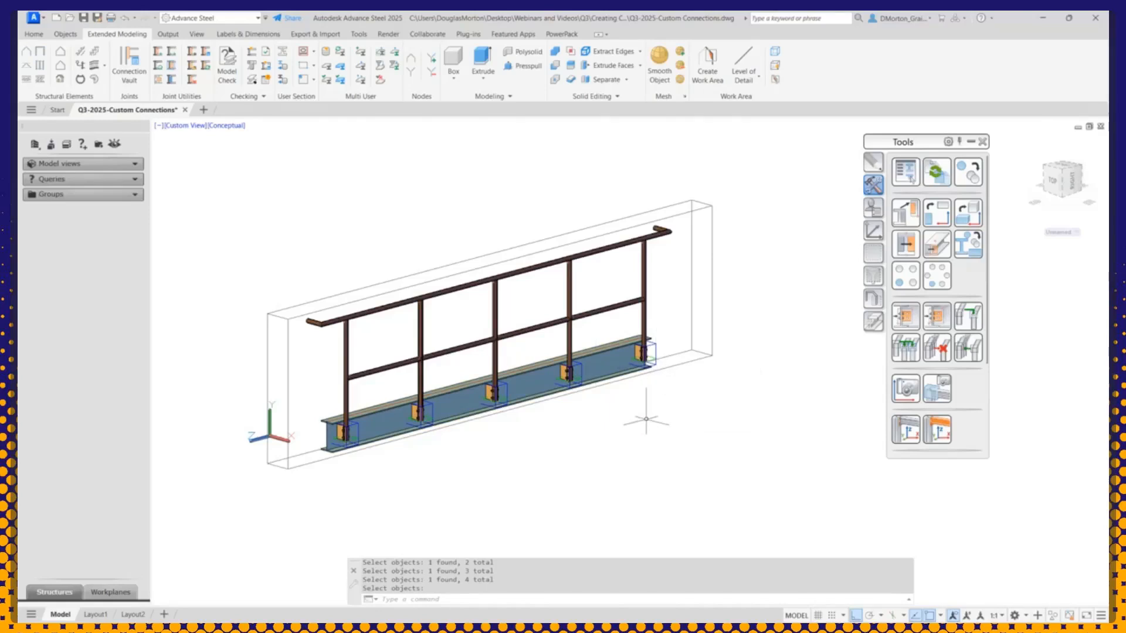
Step: Allow object modification for the Rail By-Side Conn 01 connection at the last post and close its properties
{"action": "scroll", "coordinate": [645, 349], "scroll_direction": "up", "scroll_amount": 6}
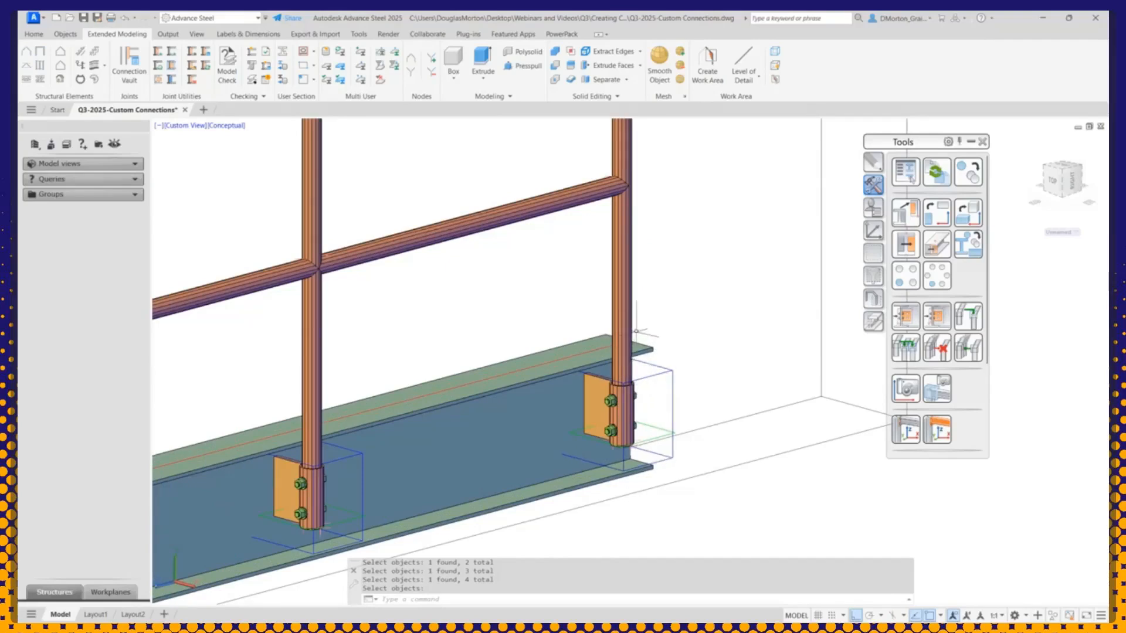
{"action": "scroll", "coordinate": [633, 365], "scroll_direction": "down", "scroll_amount": 4}
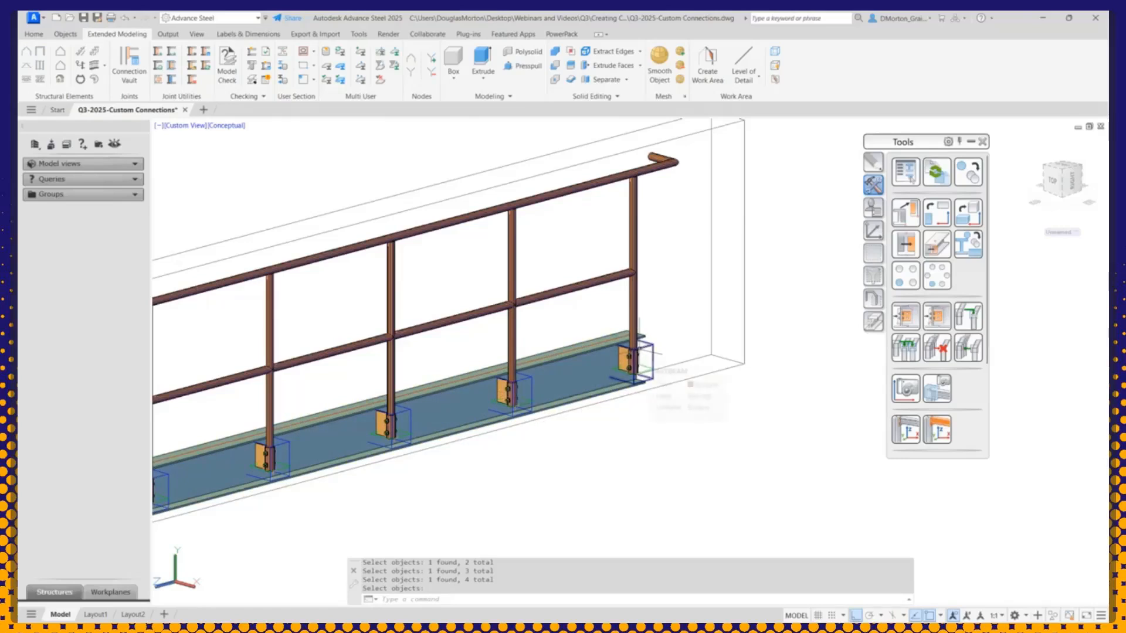
{"action": "scroll", "coordinate": [654, 343], "scroll_direction": "up", "scroll_amount": 5}
{"action": "key", "text": "Return"}
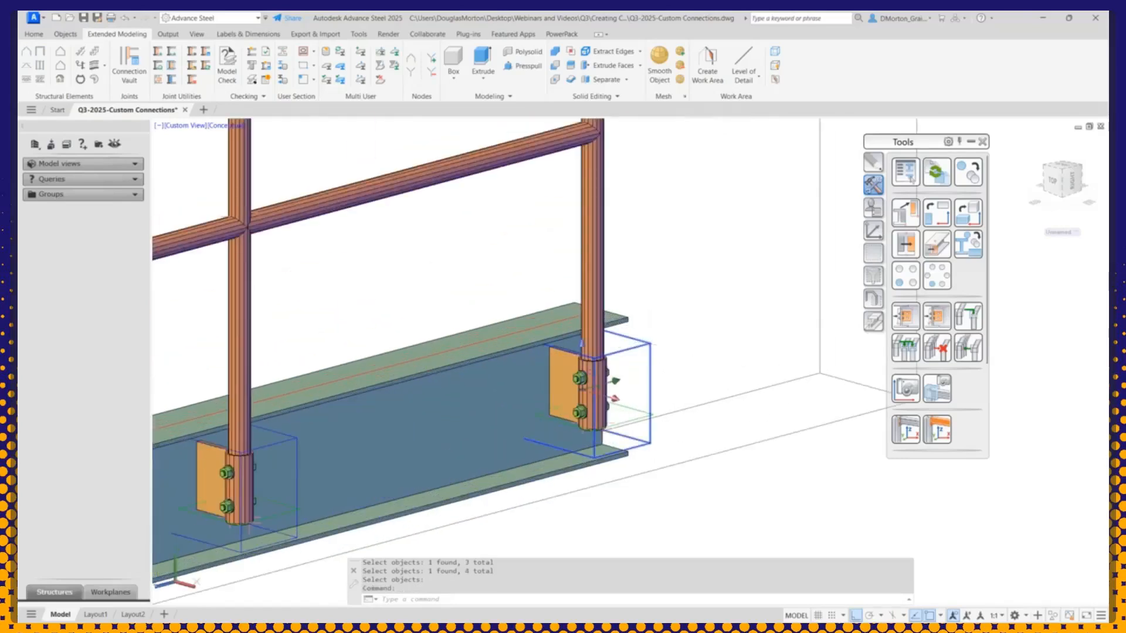
{"action": "double_click", "coordinate": [651, 343]}
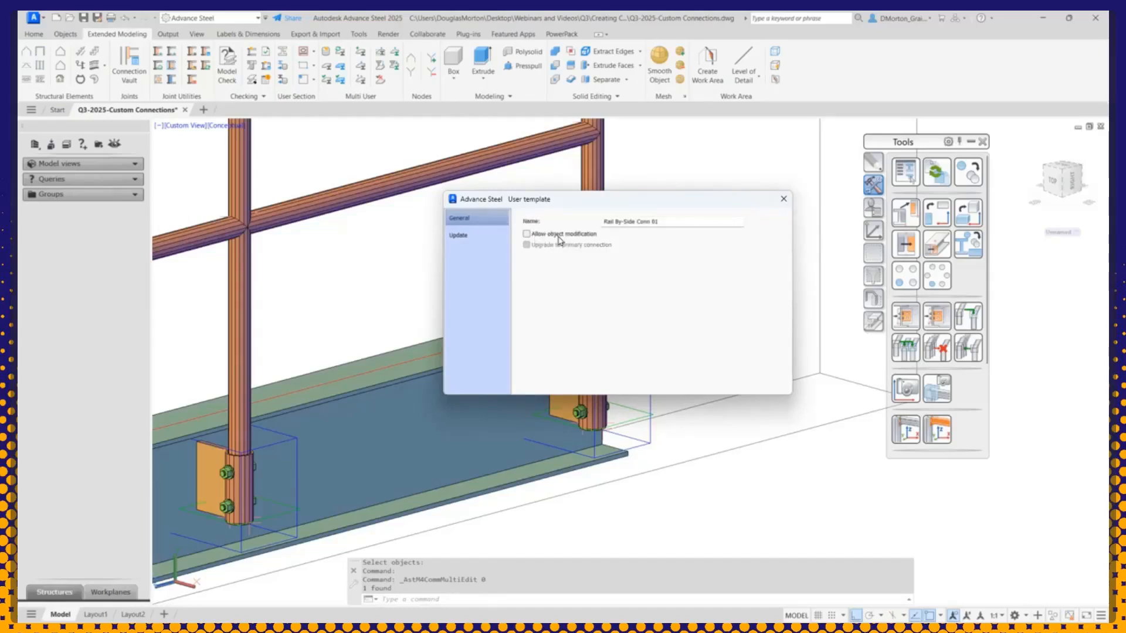
{"action": "left_click", "coordinate": [543, 236]}
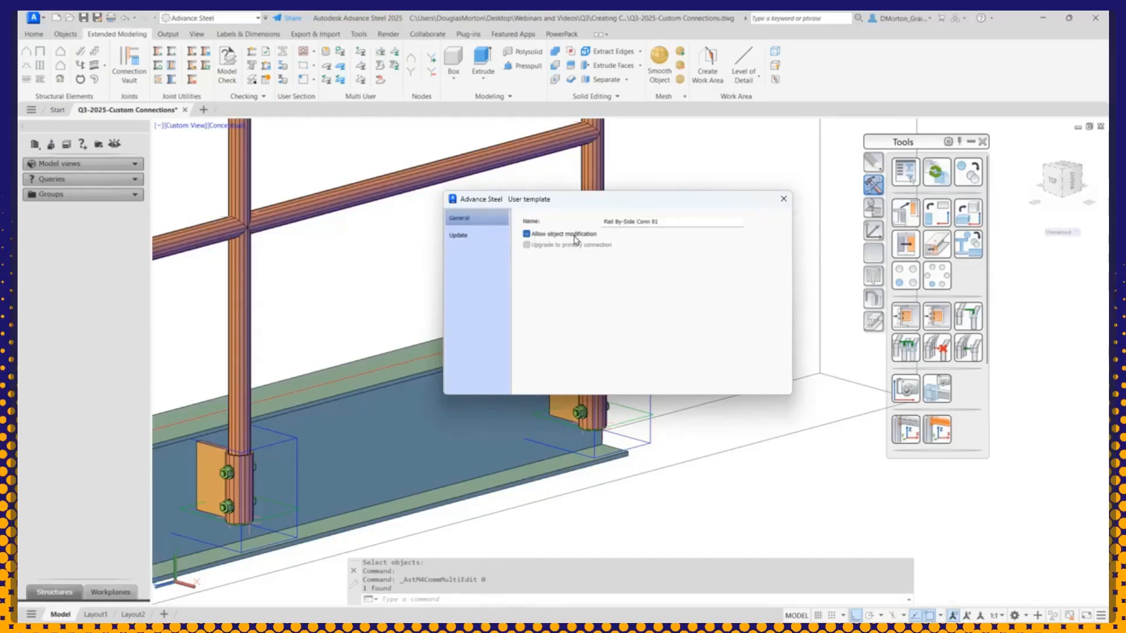
{"action": "left_click", "coordinate": [783, 198]}
Step: Open the beam properties of the sleeve pipe at the last post and show its positioning settings
{"action": "scroll", "coordinate": [600, 358], "scroll_direction": "up", "scroll_amount": 3}
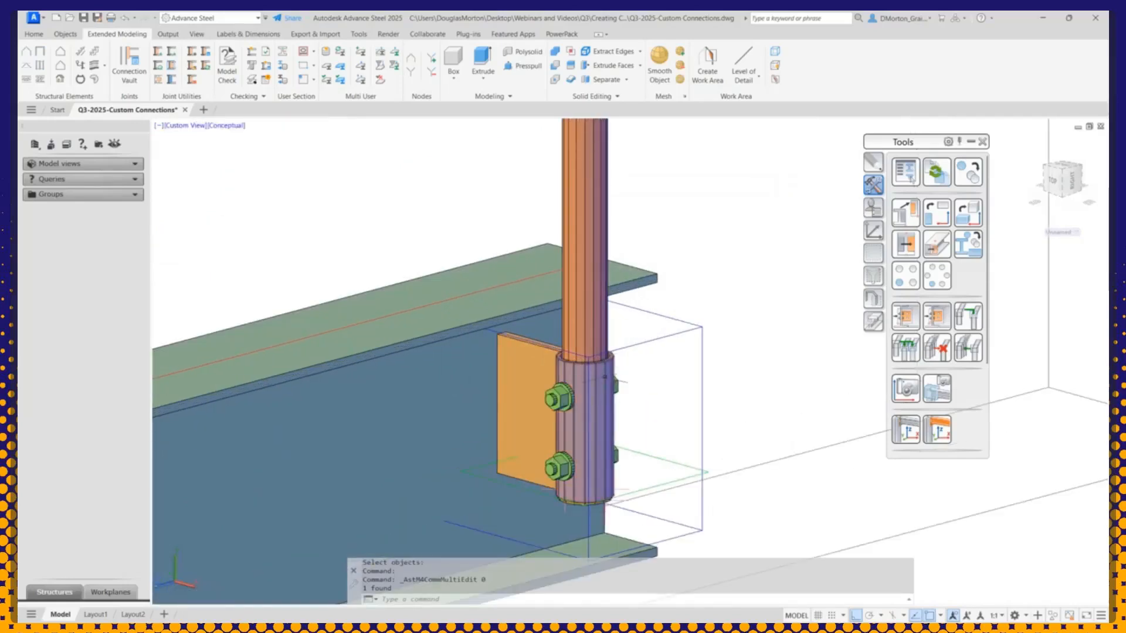
{"action": "double_click", "coordinate": [604, 376]}
{"action": "left_click_drag", "start_coordinate": [564, 200], "coordinate": [806, 212]}
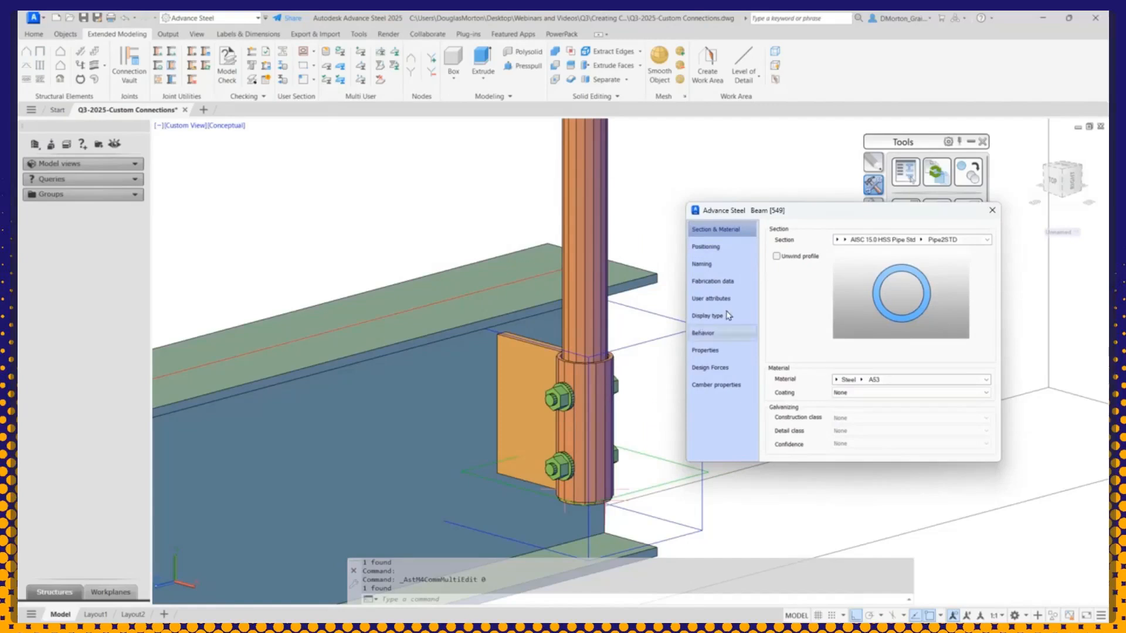
{"action": "left_click", "coordinate": [733, 251]}
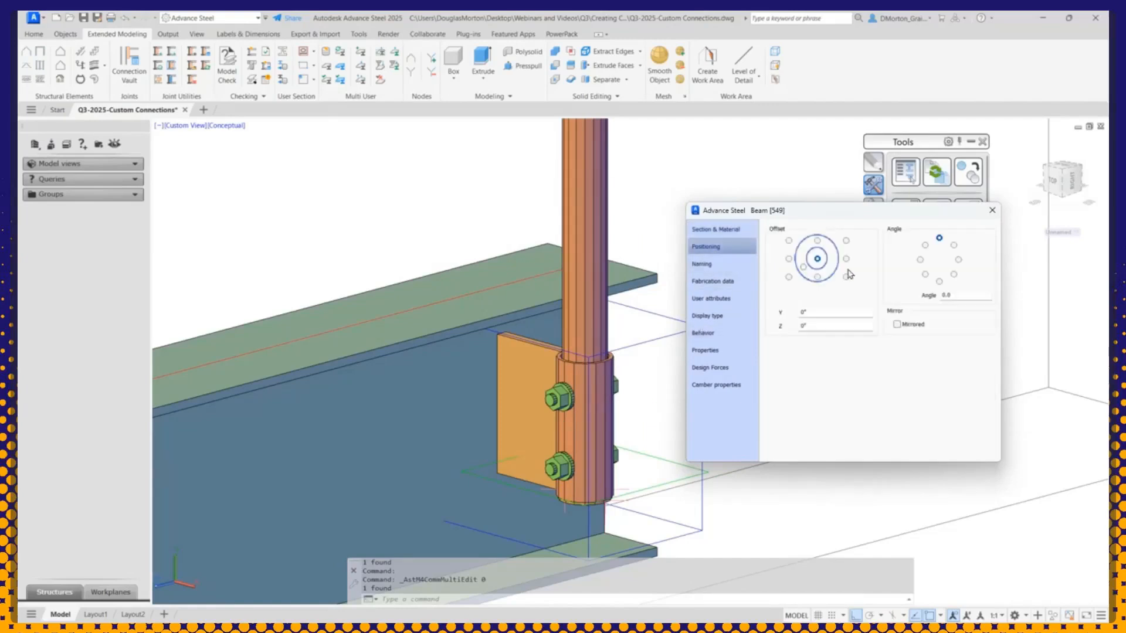
Step: Try a rotation angle of 180 for the sleeve pipe several times, returning it to 0 each time
{"action": "left_click", "coordinate": [939, 281]}
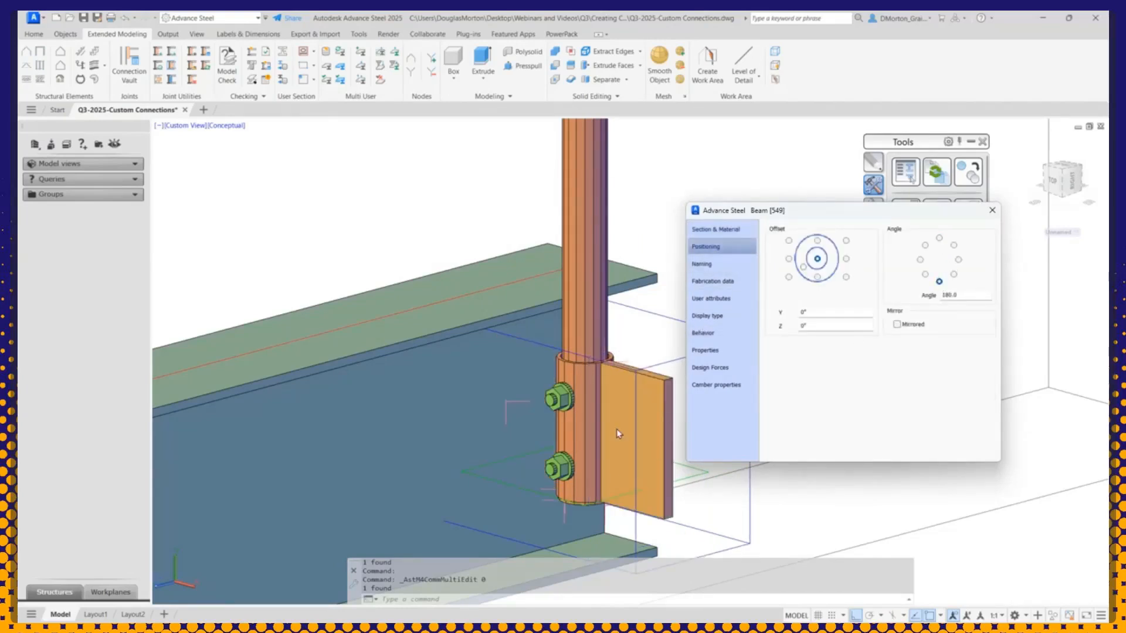
{"action": "left_click", "coordinate": [940, 238]}
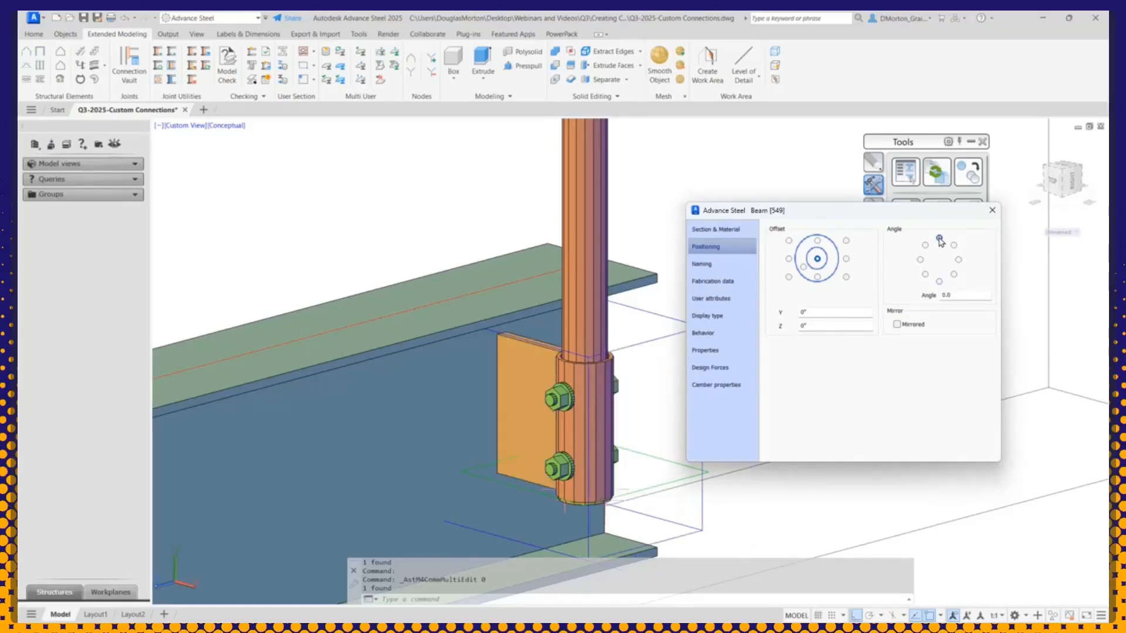
{"action": "left_click", "coordinate": [939, 282]}
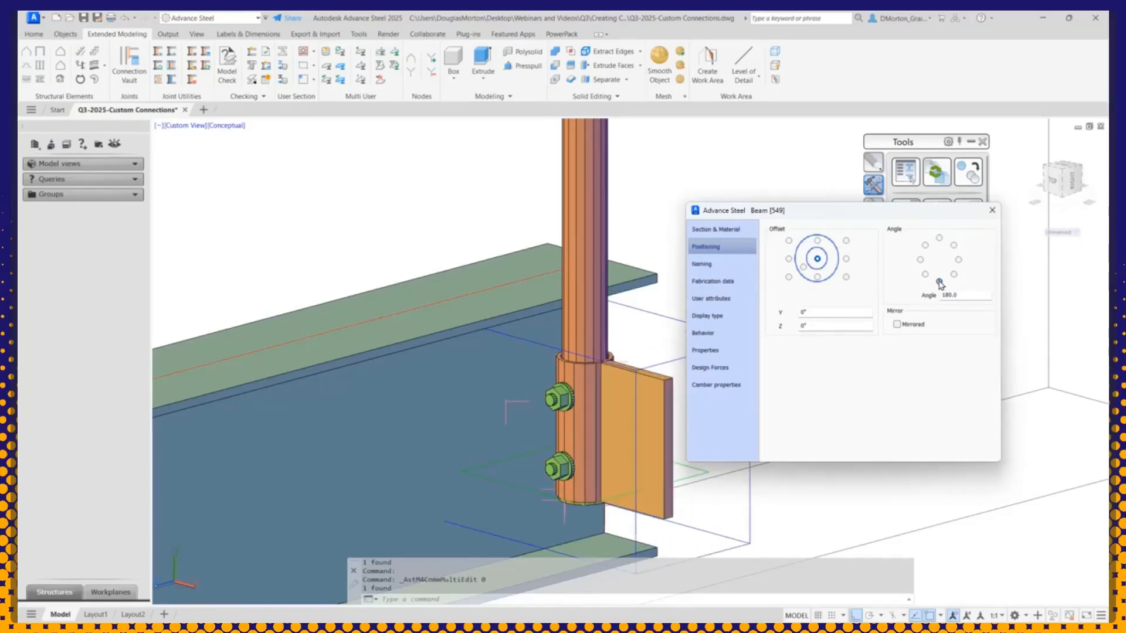
{"action": "left_click", "coordinate": [939, 238]}
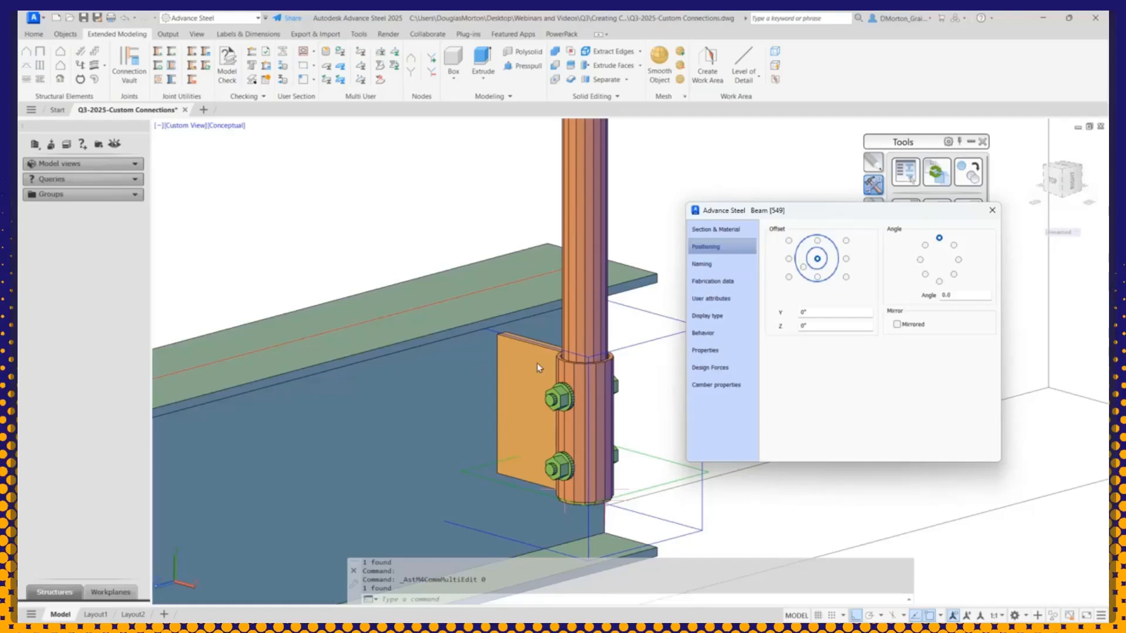
{"action": "left_click", "coordinate": [941, 282]}
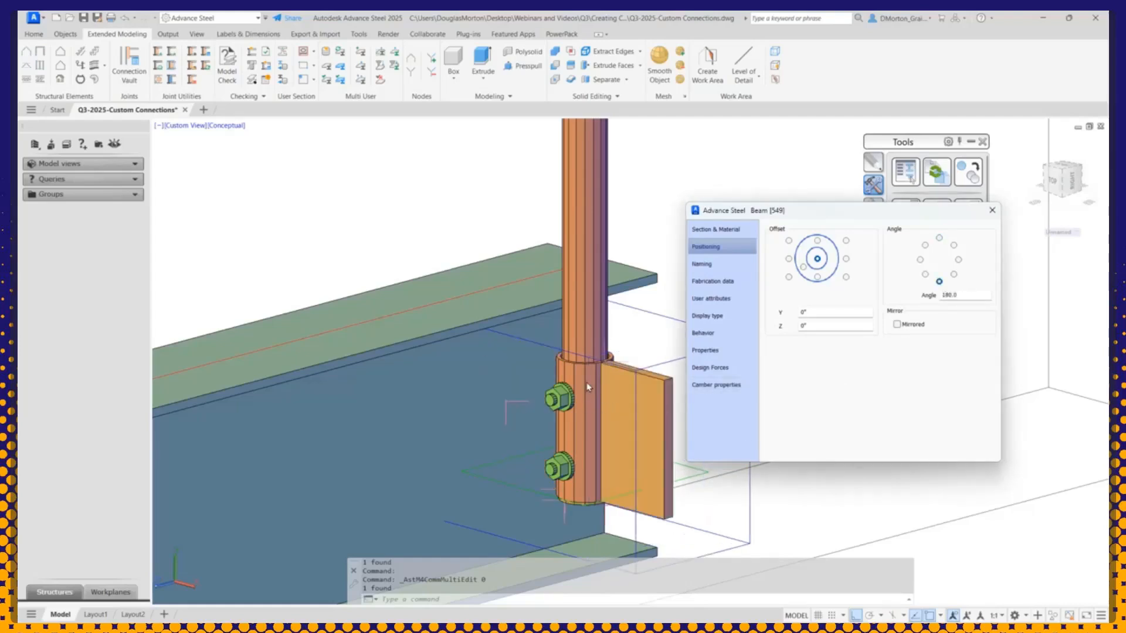
{"action": "left_click", "coordinate": [940, 239]}
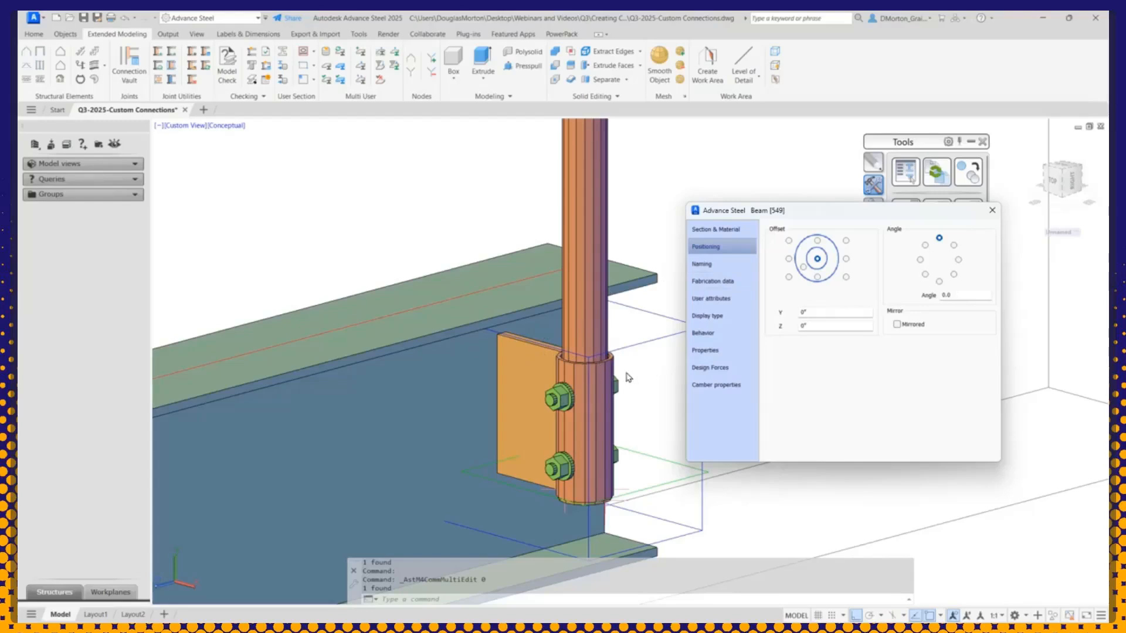
Step: Set the sleeve pipe's rotation angle to 180 and check the subordinate connections at the other posts
{"action": "scroll", "coordinate": [480, 233], "scroll_direction": "down", "scroll_amount": 5}
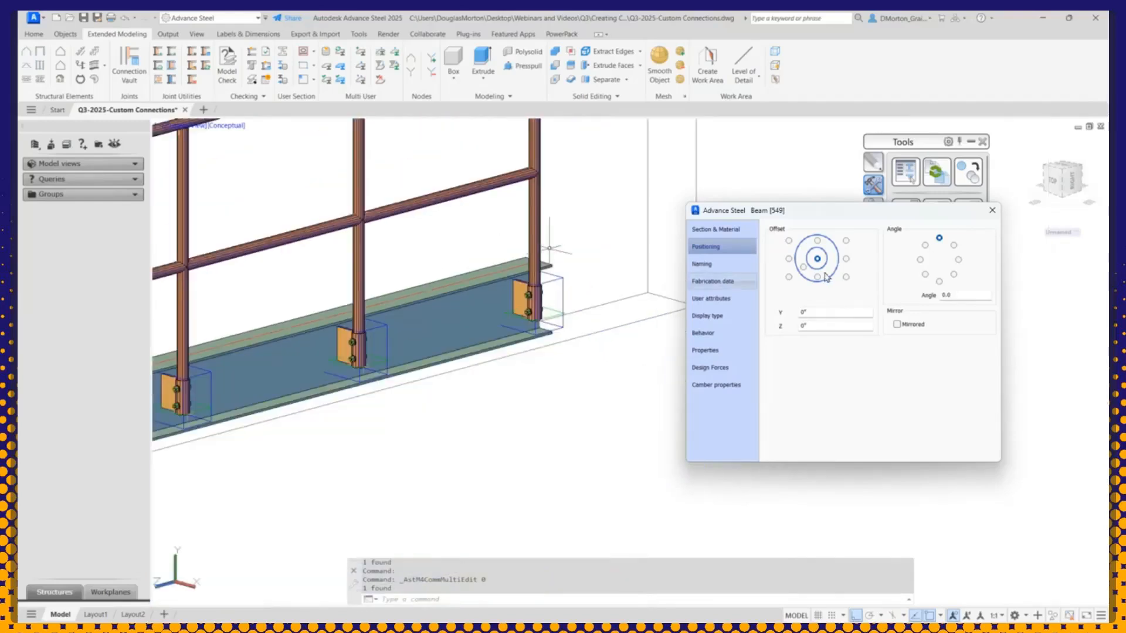
{"action": "left_click", "coordinate": [938, 282]}
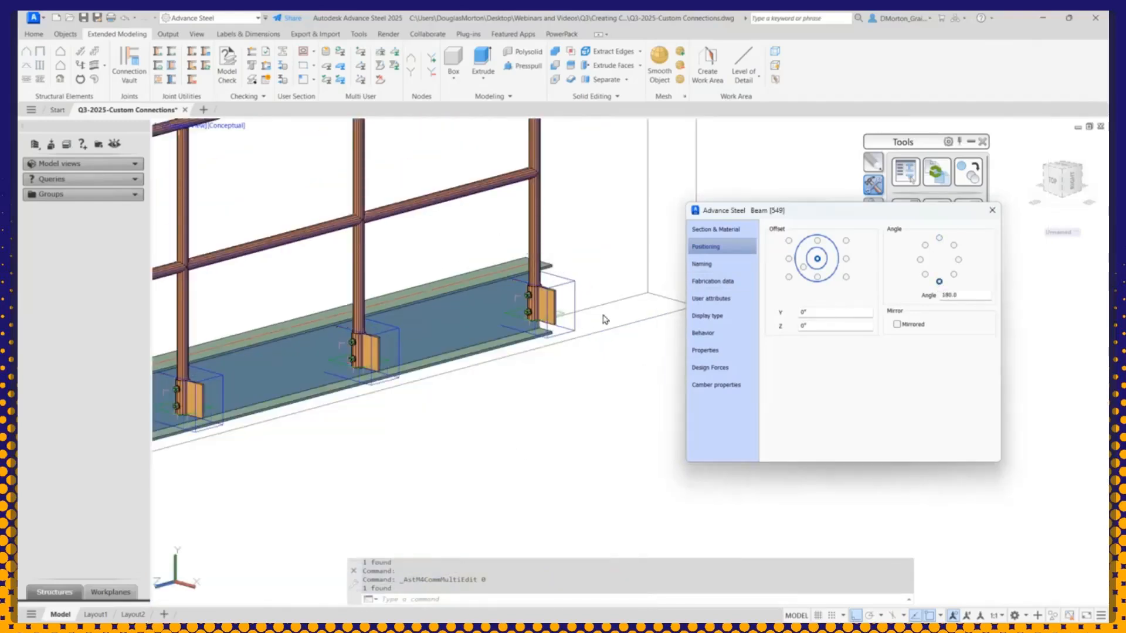
{"action": "scroll", "coordinate": [457, 370], "scroll_direction": "down", "scroll_amount": 5}
{"action": "scroll", "coordinate": [376, 350], "scroll_direction": "up", "scroll_amount": 5}
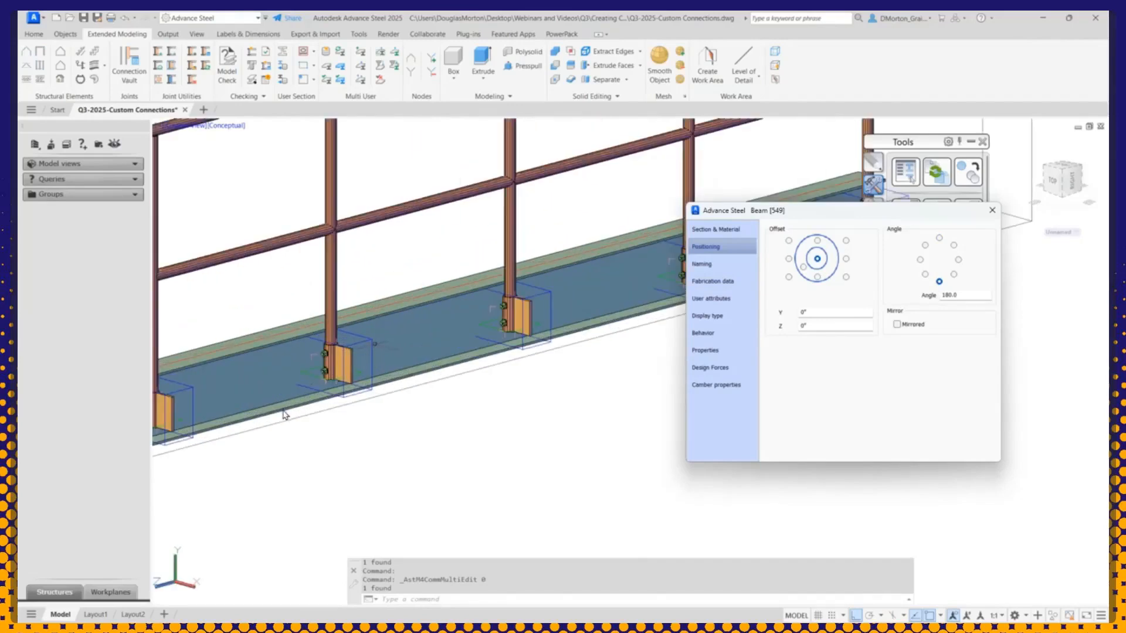
Step: Set the sleeve pipe's rotation angle back to 0 at the last post and close its beam properties
{"action": "scroll", "coordinate": [284, 413], "scroll_direction": "down", "scroll_amount": 6}
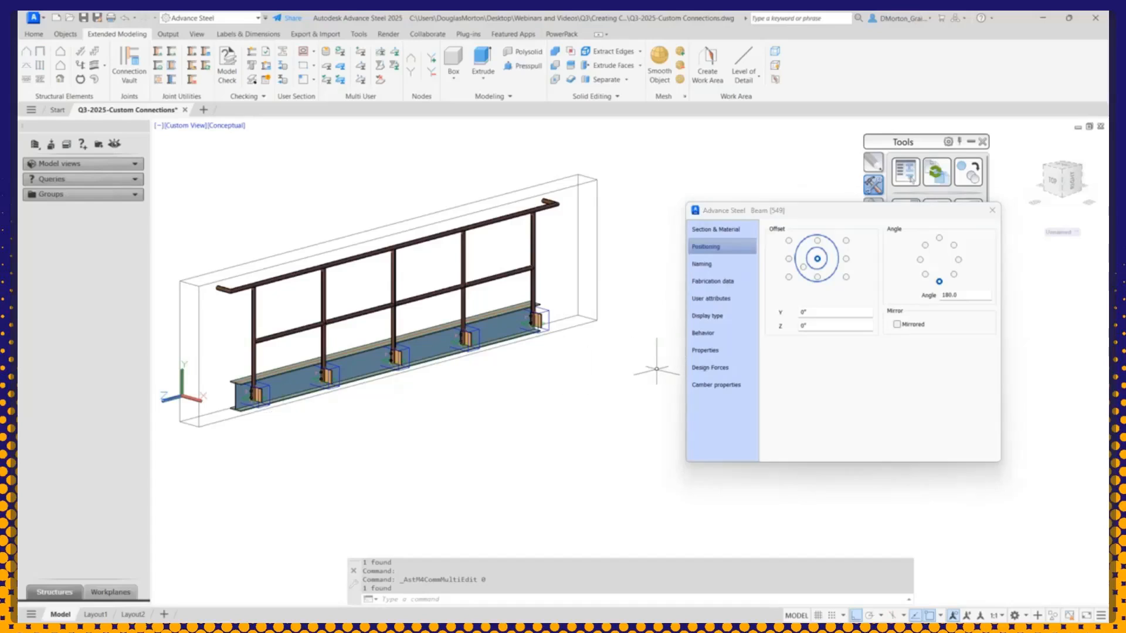
{"action": "left_click", "coordinate": [573, 369]}
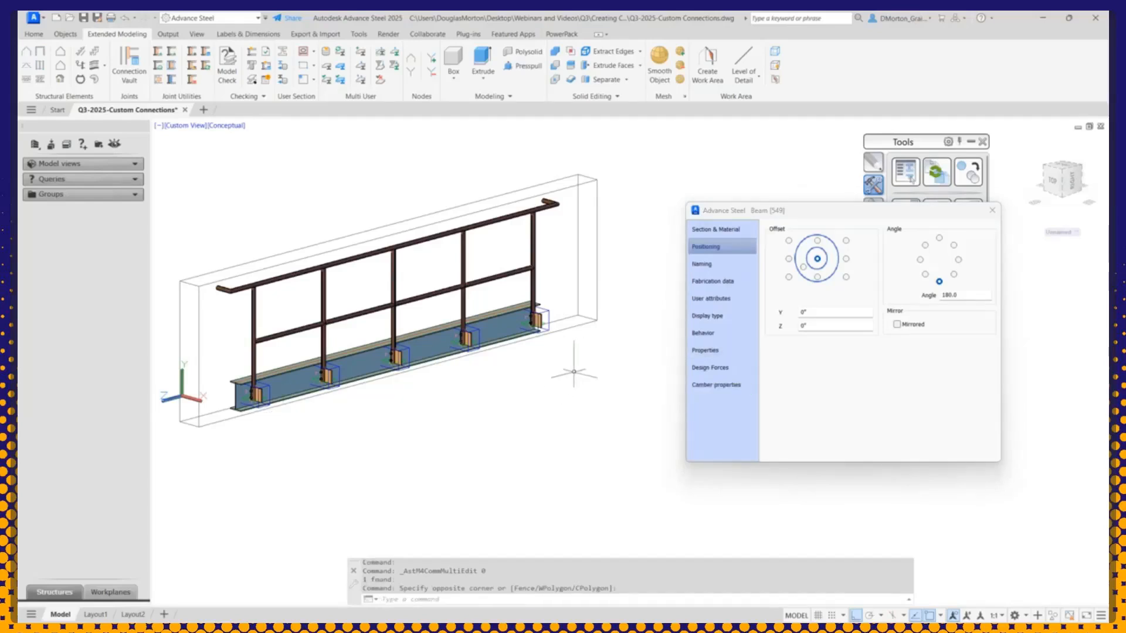
{"action": "scroll", "coordinate": [563, 351], "scroll_direction": "up", "scroll_amount": 4}
{"action": "left_click", "coordinate": [939, 238]}
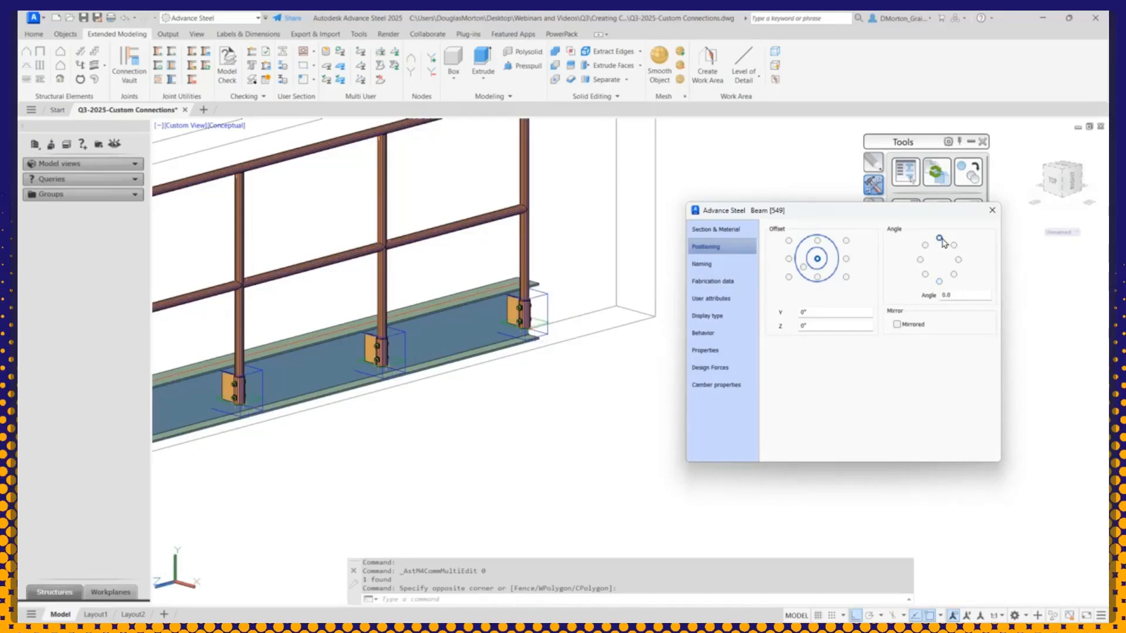
{"action": "left_click", "coordinate": [992, 210]}
Step: Reset the user coordinate system to World
{"action": "scroll", "coordinate": [570, 375], "scroll_direction": "down", "scroll_amount": 4}
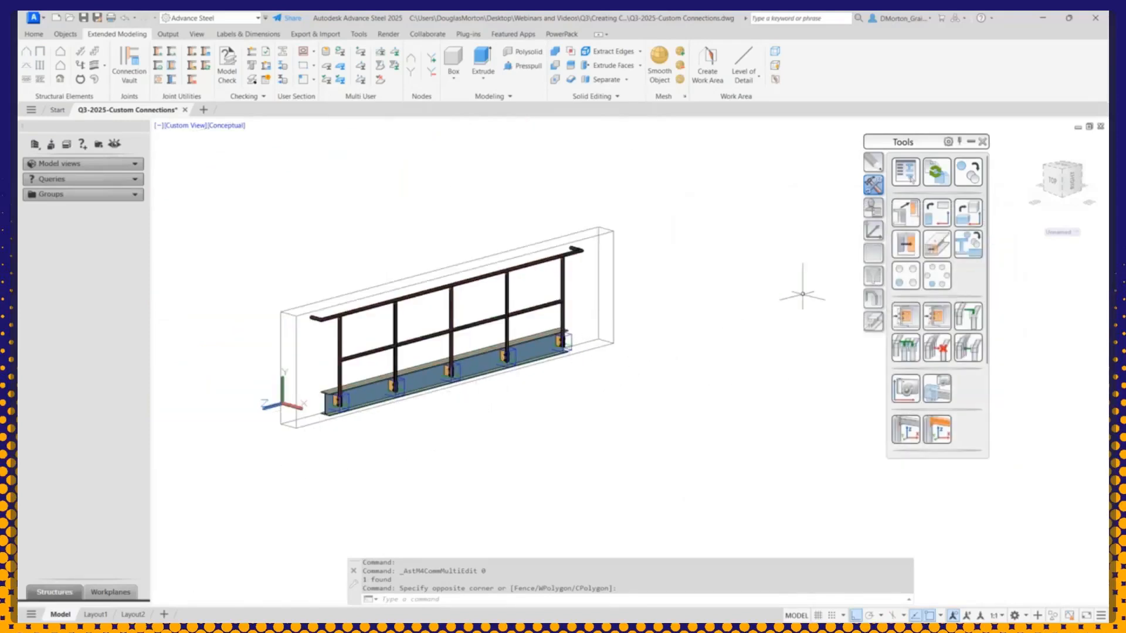
{"action": "left_click", "coordinate": [873, 230]}
{"action": "left_click", "coordinate": [906, 172]}
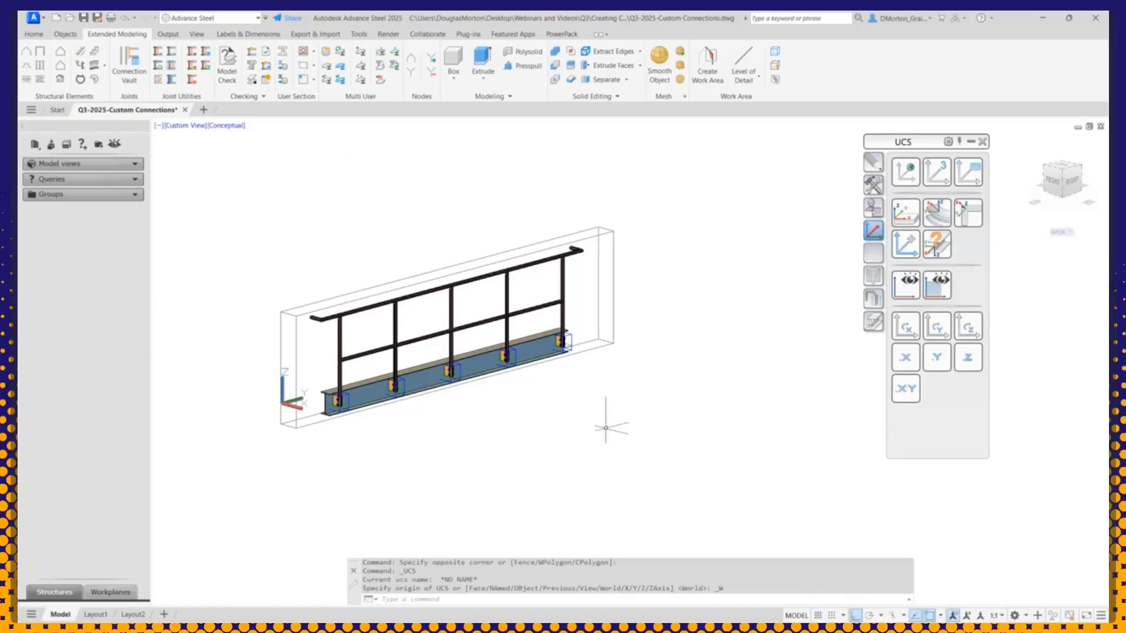
Step: Open Custom Connections.dwg from C:\ProgramData\Autodesk\Advance Steel 2025\USA\Shared\ConnectionTemplates
{"action": "left_click", "coordinate": [68, 17]}
{"action": "left_click", "coordinate": [547, 207]}
{"action": "scroll", "coordinate": [526, 258], "scroll_direction": "up", "scroll_amount": 3}
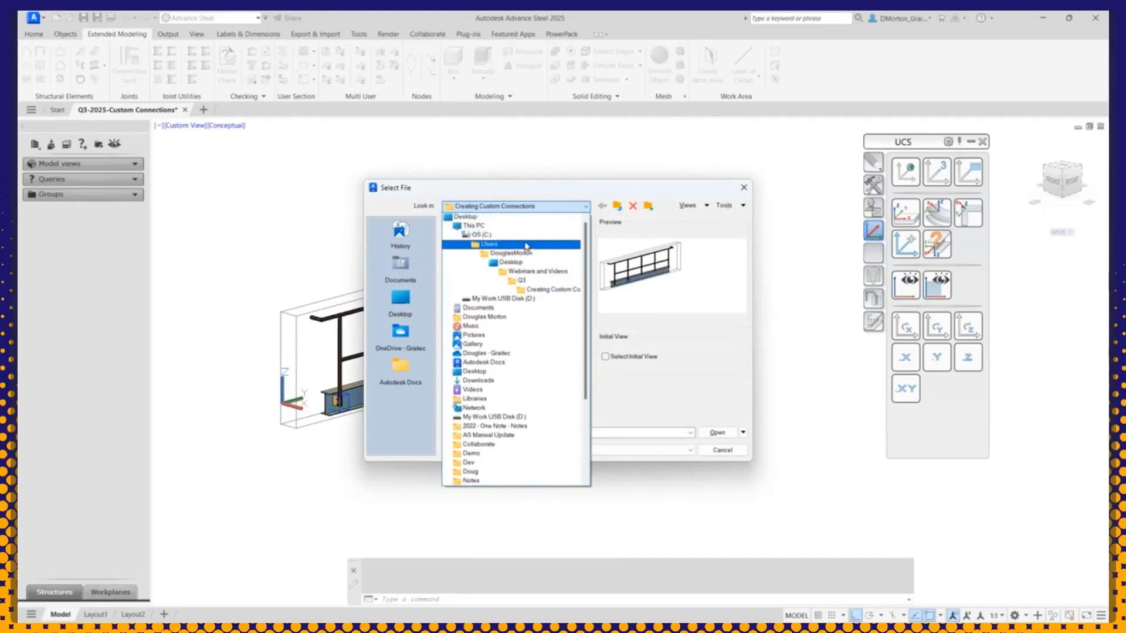
{"action": "left_click", "coordinate": [483, 235]}
{"action": "scroll", "coordinate": [527, 352], "scroll_direction": "down", "scroll_amount": 3}
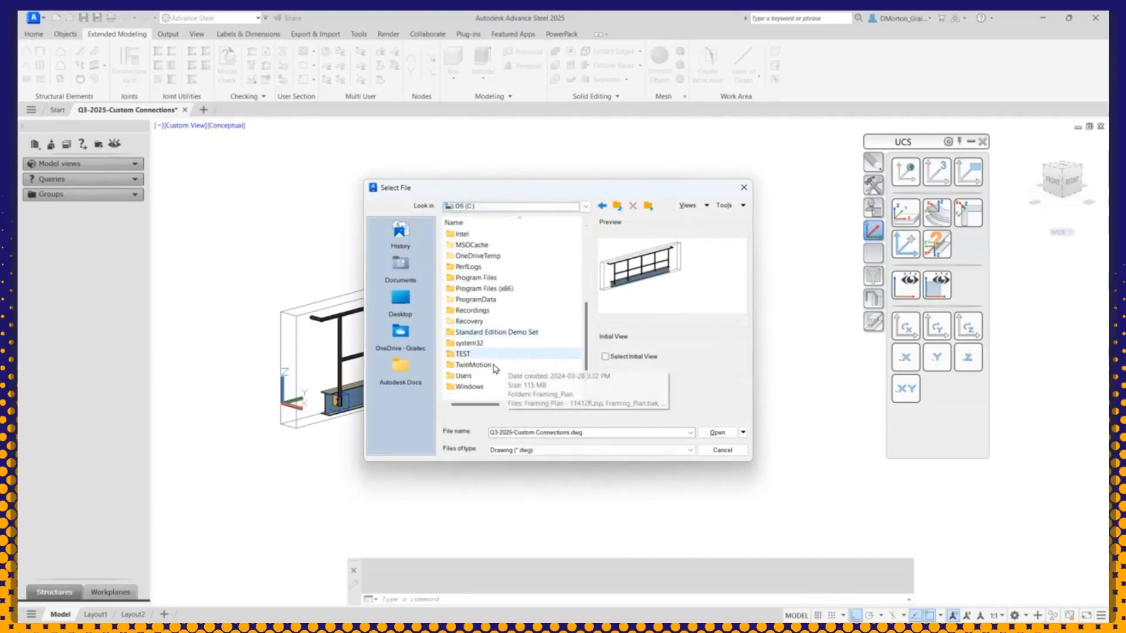
{"action": "double_click", "coordinate": [478, 299]}
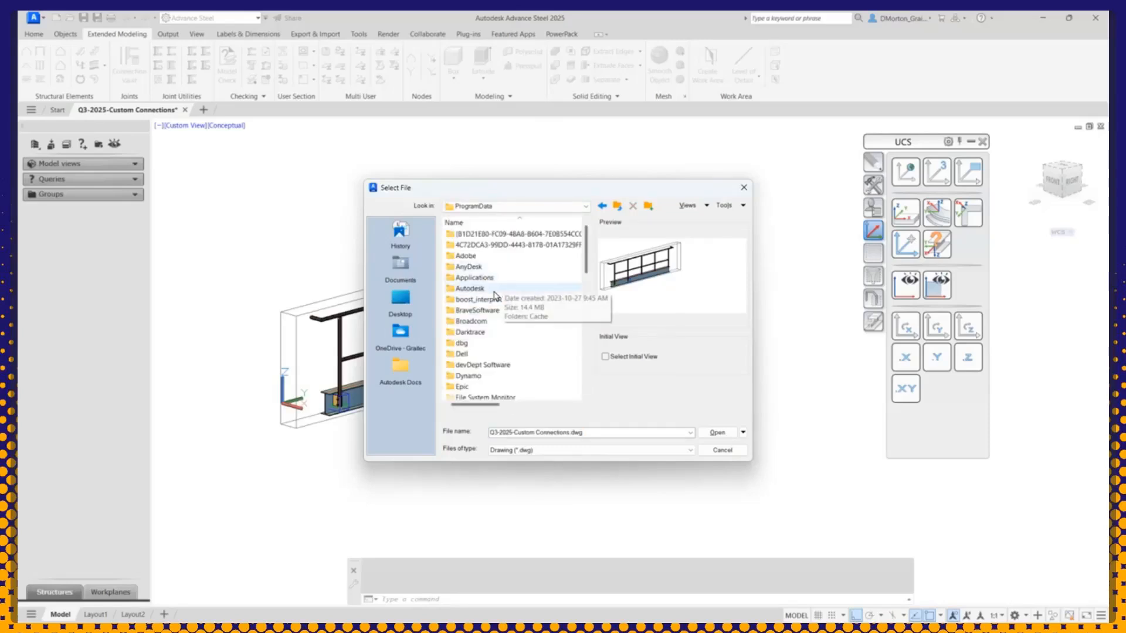
{"action": "double_click", "coordinate": [472, 288]}
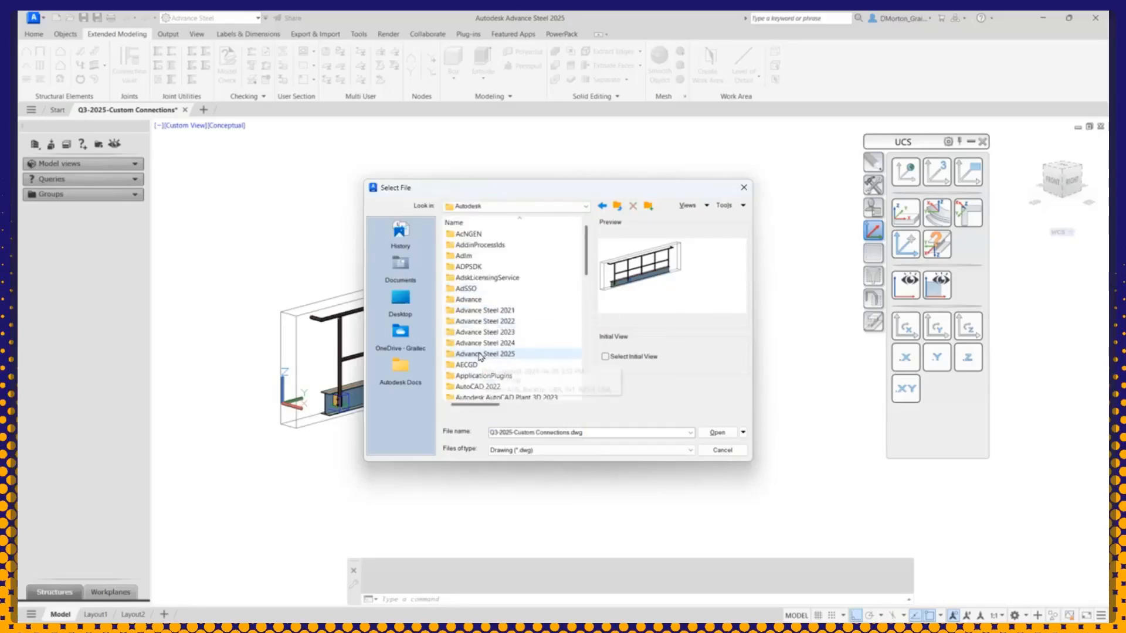
{"action": "double_click", "coordinate": [480, 354]}
{"action": "double_click", "coordinate": [475, 291]}
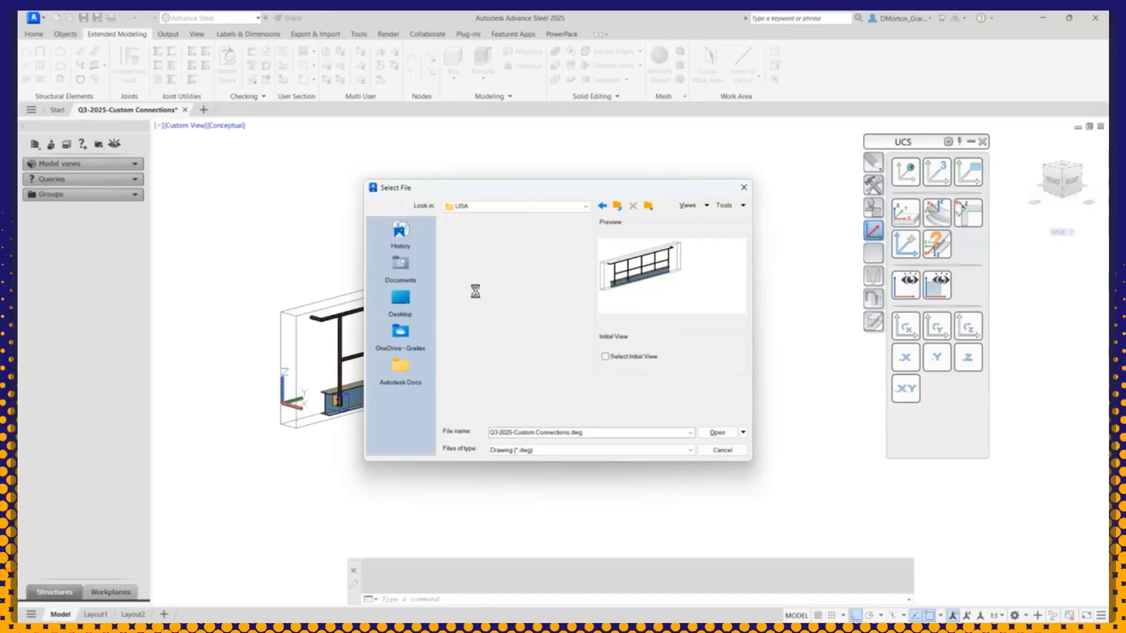
{"action": "double_click", "coordinate": [509, 311]}
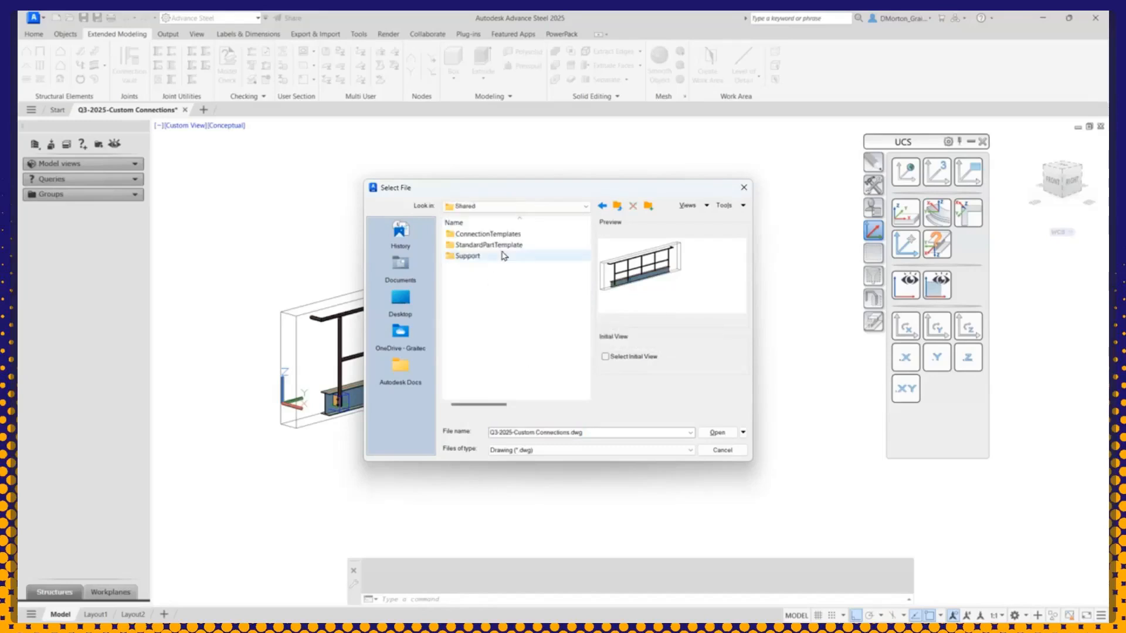
{"action": "double_click", "coordinate": [489, 234]}
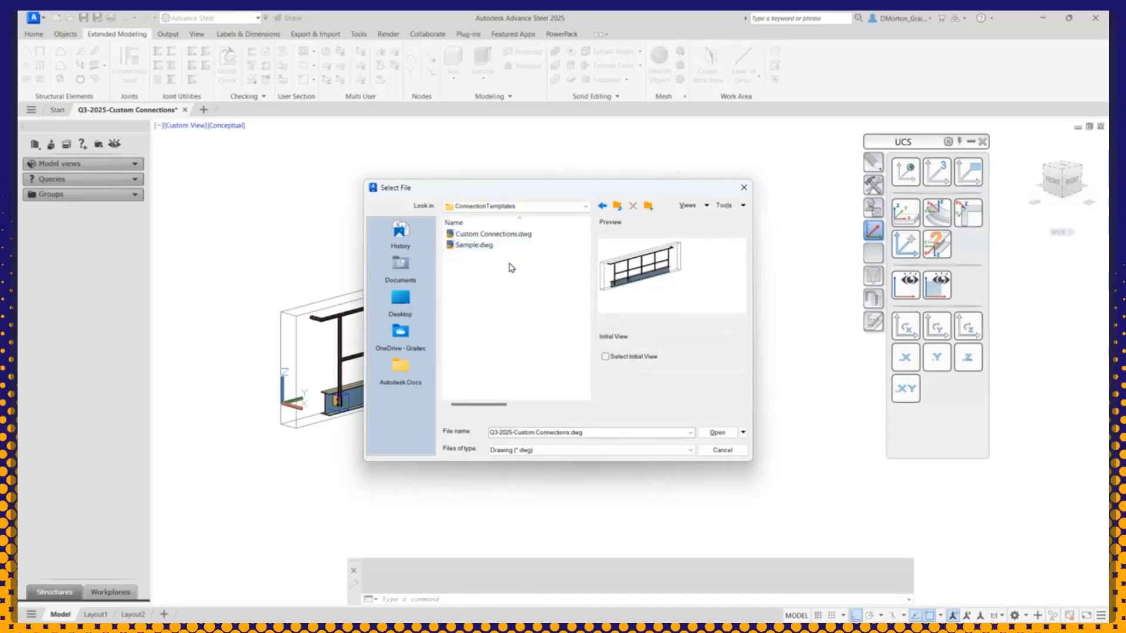
{"action": "double_click", "coordinate": [504, 235]}
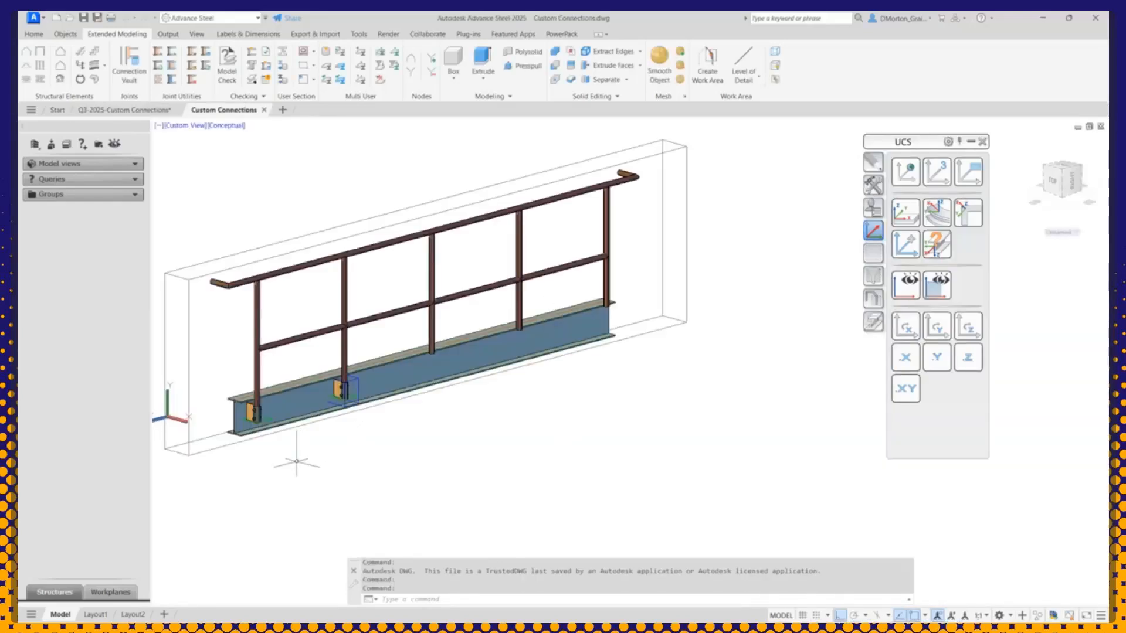
Step: Create a steel column in the empty space beside the railing model
{"action": "scroll", "coordinate": [267, 431], "scroll_direction": "down", "scroll_amount": 4}
{"action": "middle_click_drag", "start_coordinate": [580, 400], "coordinate": [478, 387]}
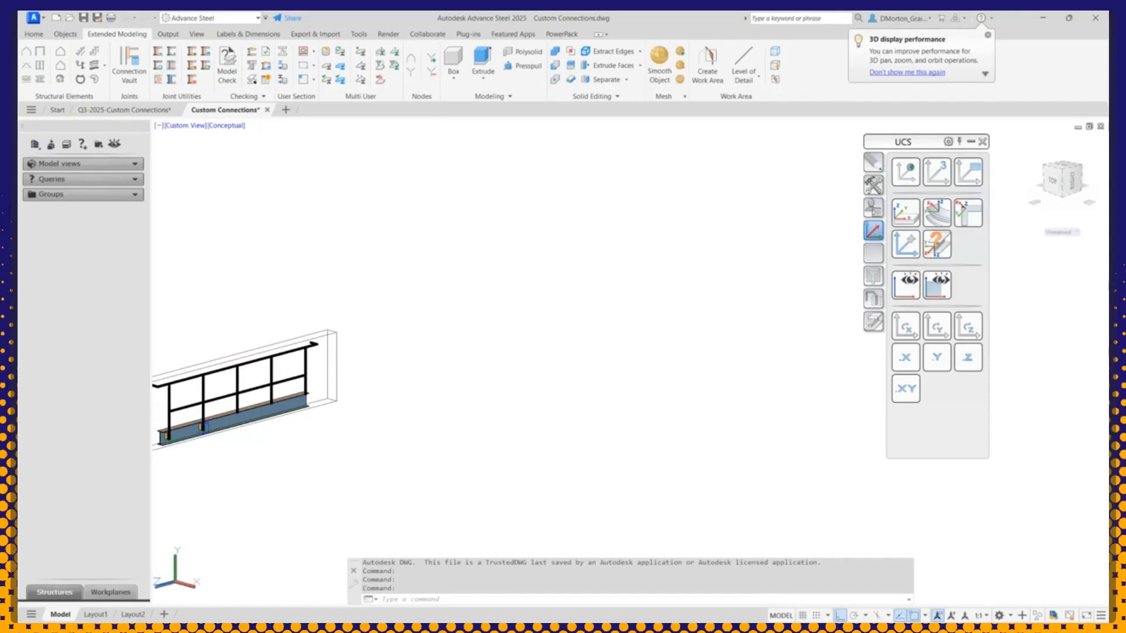
{"action": "left_click", "coordinate": [61, 34]}
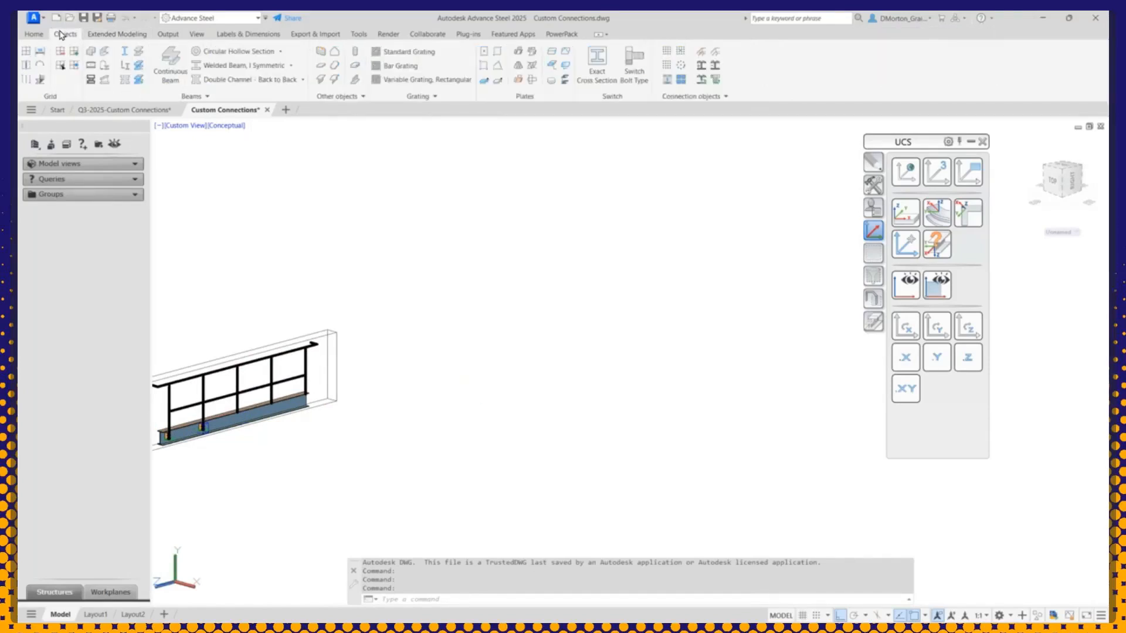
{"action": "left_click", "coordinate": [91, 53]}
{"action": "left_click", "coordinate": [467, 339]}
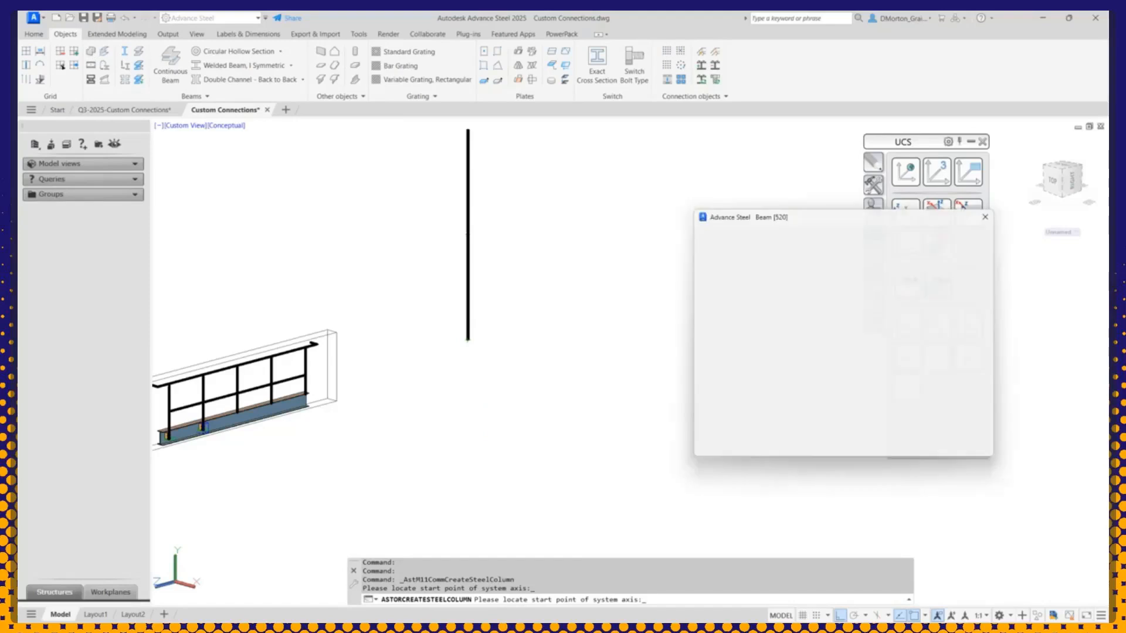
Step: Change the new column's section to I Sections, AISC 15.0 W, W12X26
{"action": "left_click_drag", "start_coordinate": [850, 218], "coordinate": [589, 247]}
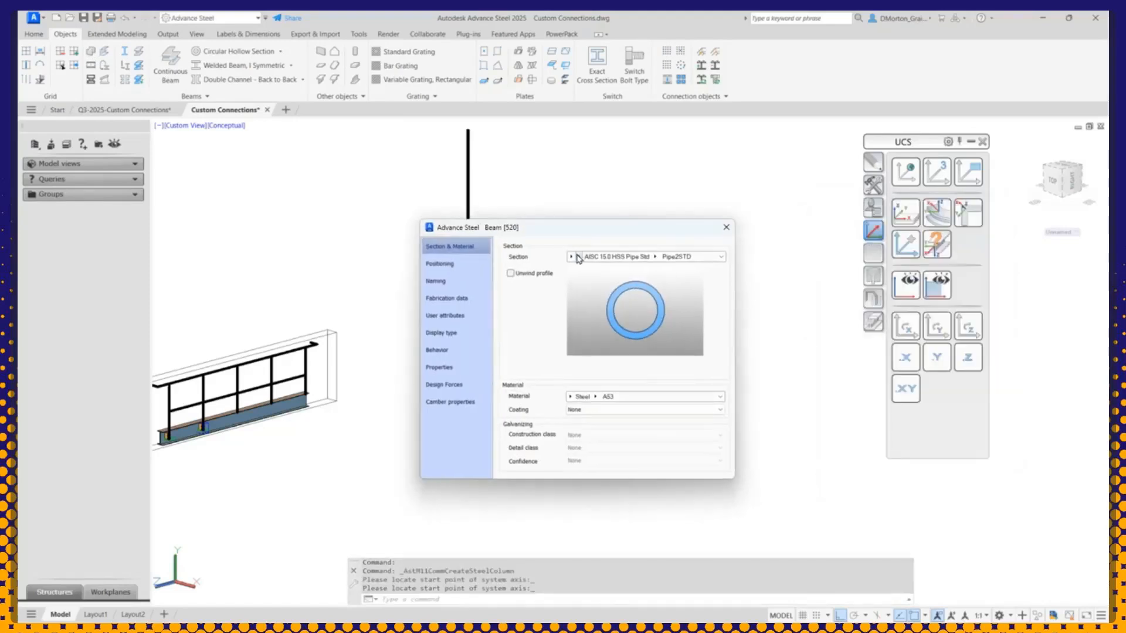
{"action": "left_click", "coordinate": [571, 257]}
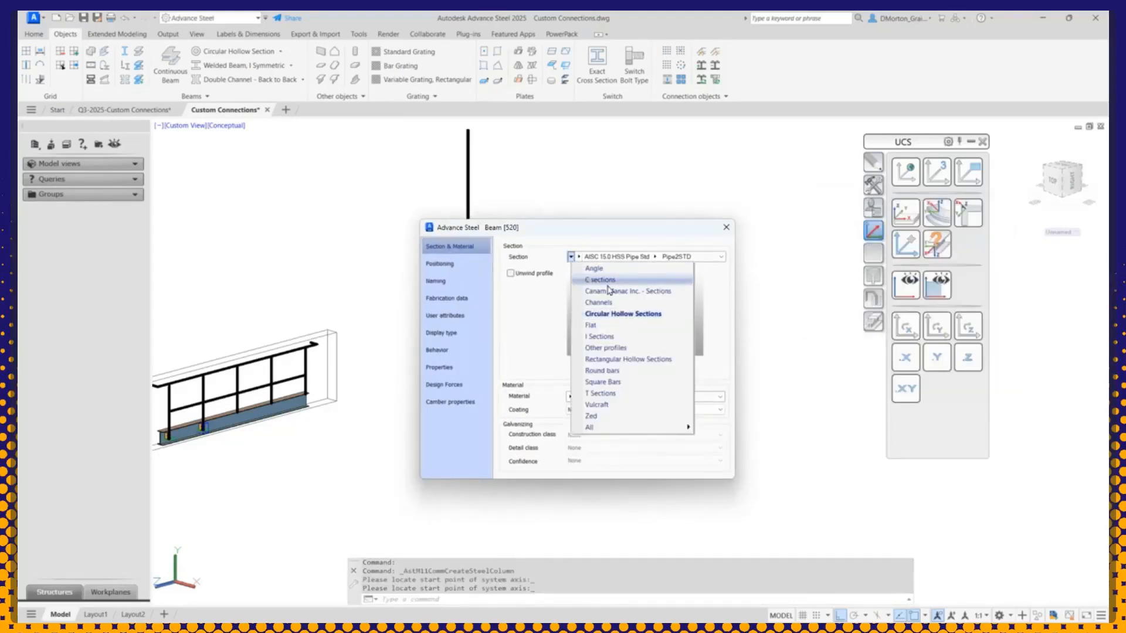
{"action": "left_click", "coordinate": [614, 338]}
{"action": "left_click", "coordinate": [609, 258]}
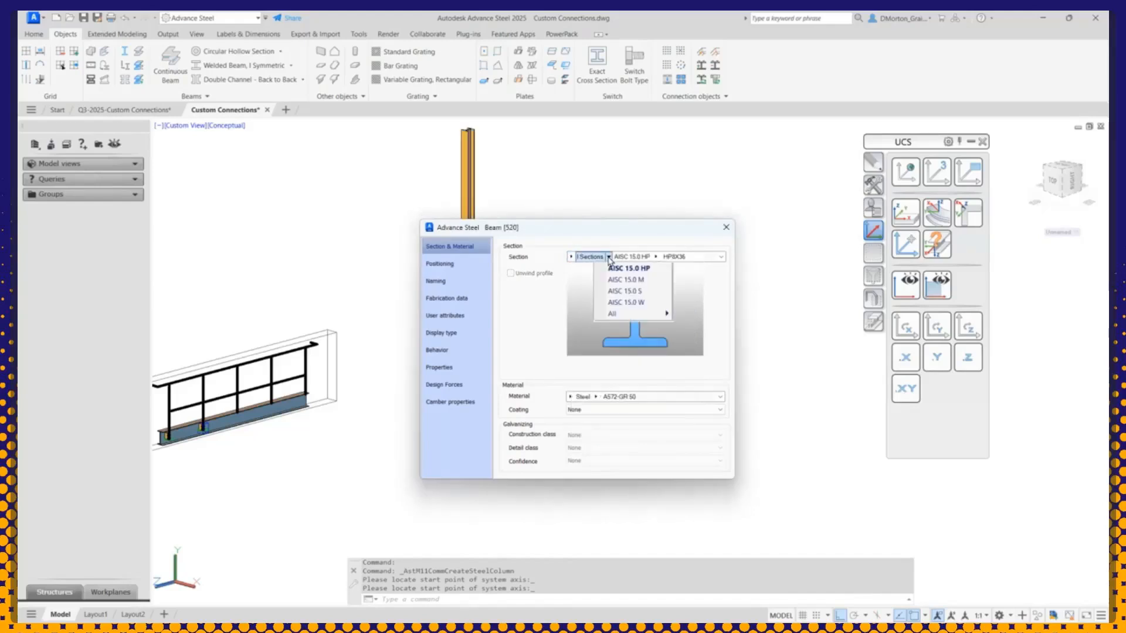
{"action": "left_click", "coordinate": [637, 302]}
{"action": "left_click", "coordinate": [625, 258]}
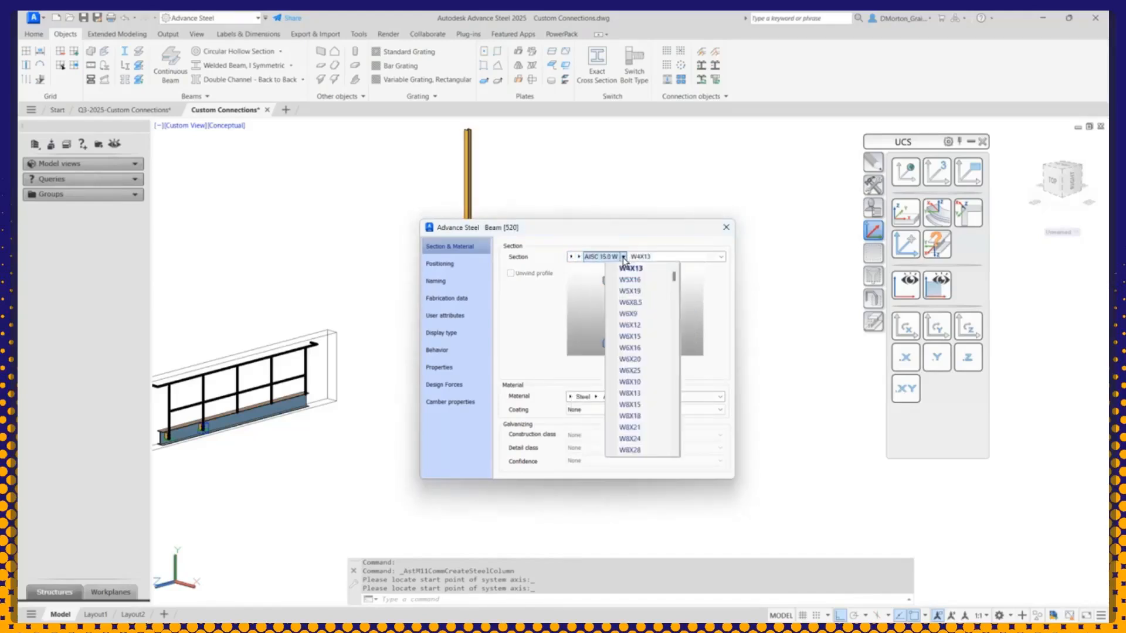
{"action": "scroll", "coordinate": [649, 414], "scroll_direction": "down", "scroll_amount": 4}
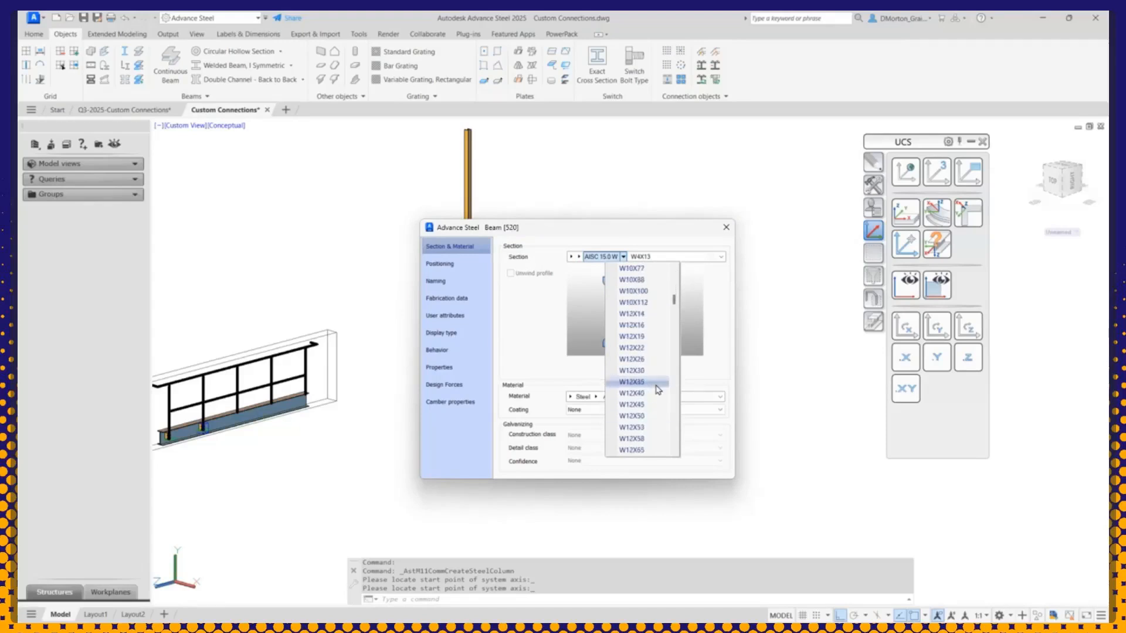
{"action": "left_click", "coordinate": [651, 393]}
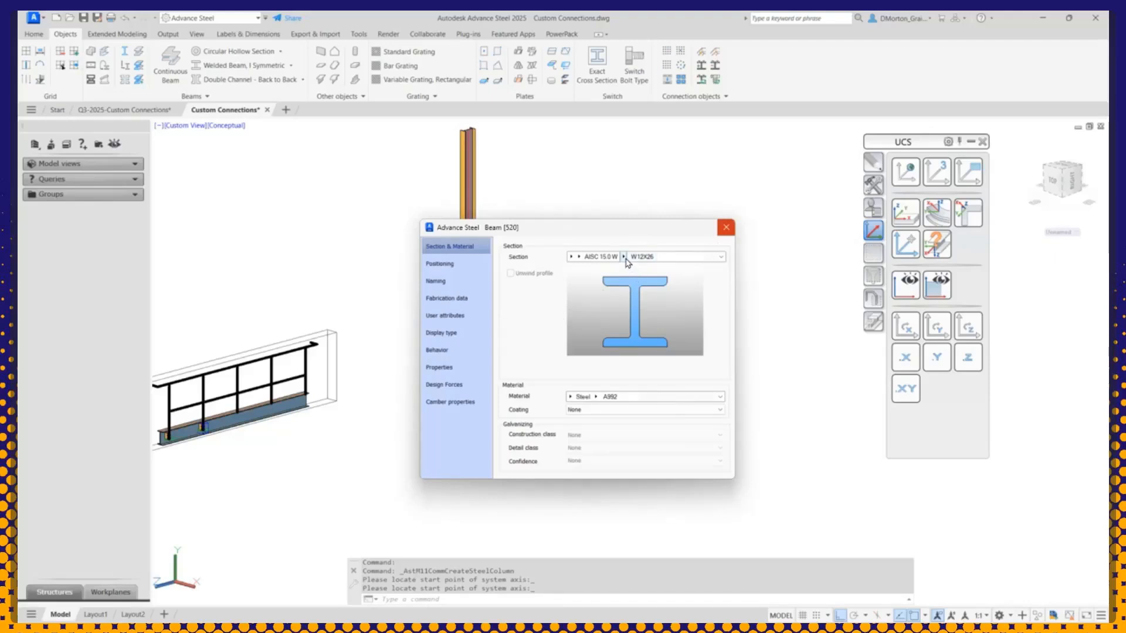
{"action": "left_click_drag", "start_coordinate": [493, 226], "coordinate": [634, 272]}
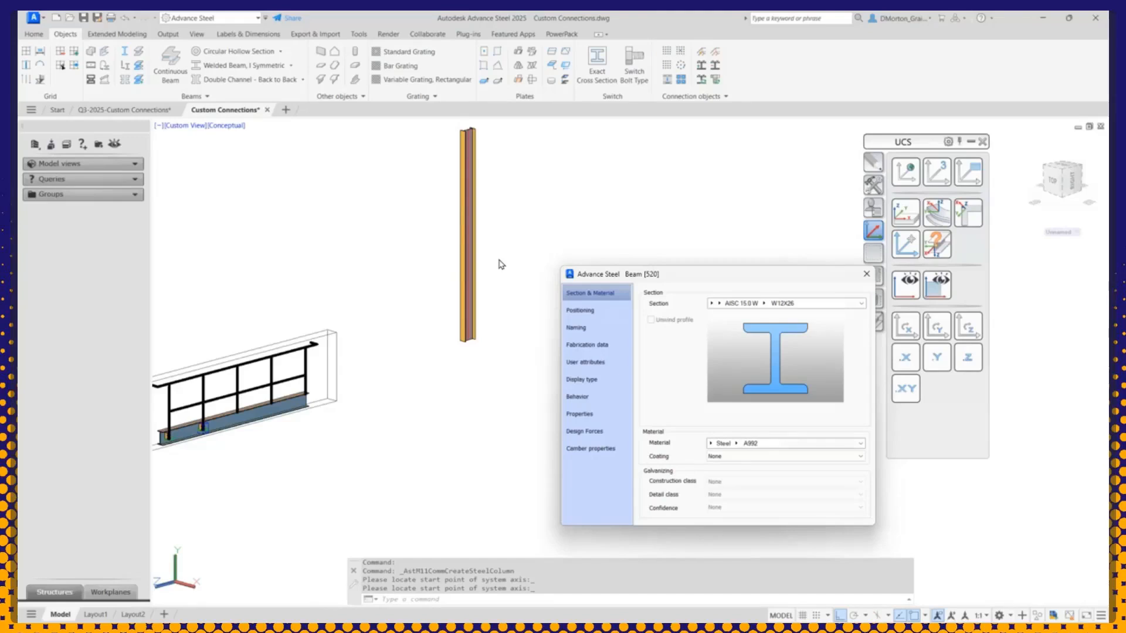
Step: Try the flange-centre offset for the column, return it to the section centre, view the naming settings and close the properties
{"action": "scroll", "coordinate": [505, 250], "scroll_direction": "up", "scroll_amount": 4}
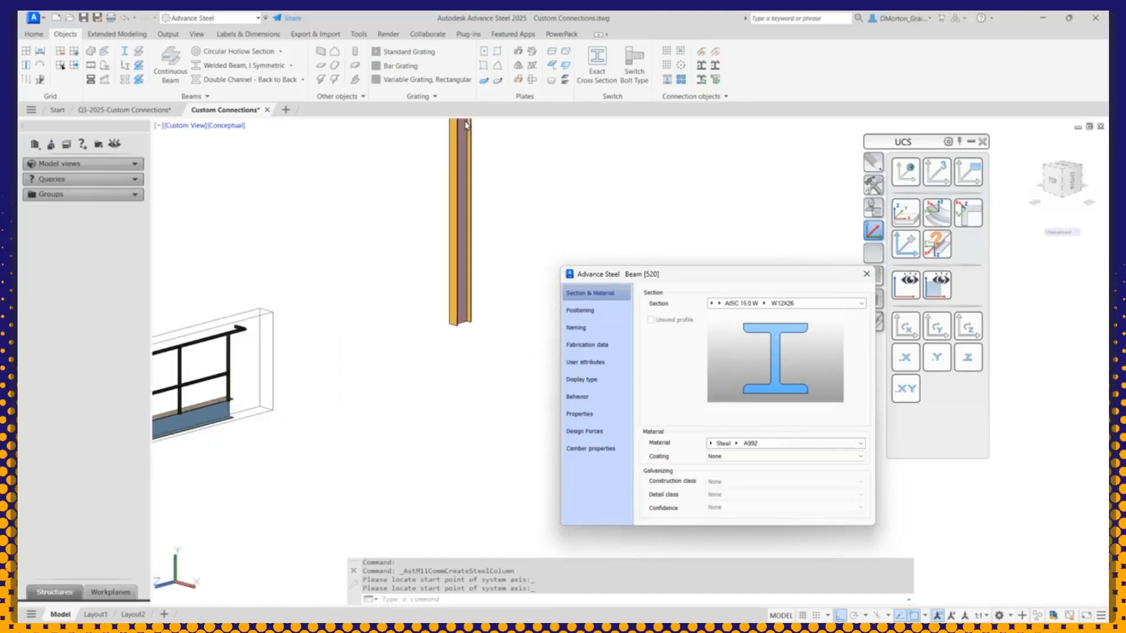
{"action": "middle_click_drag", "start_coordinate": [486, 250], "coordinate": [482, 518]}
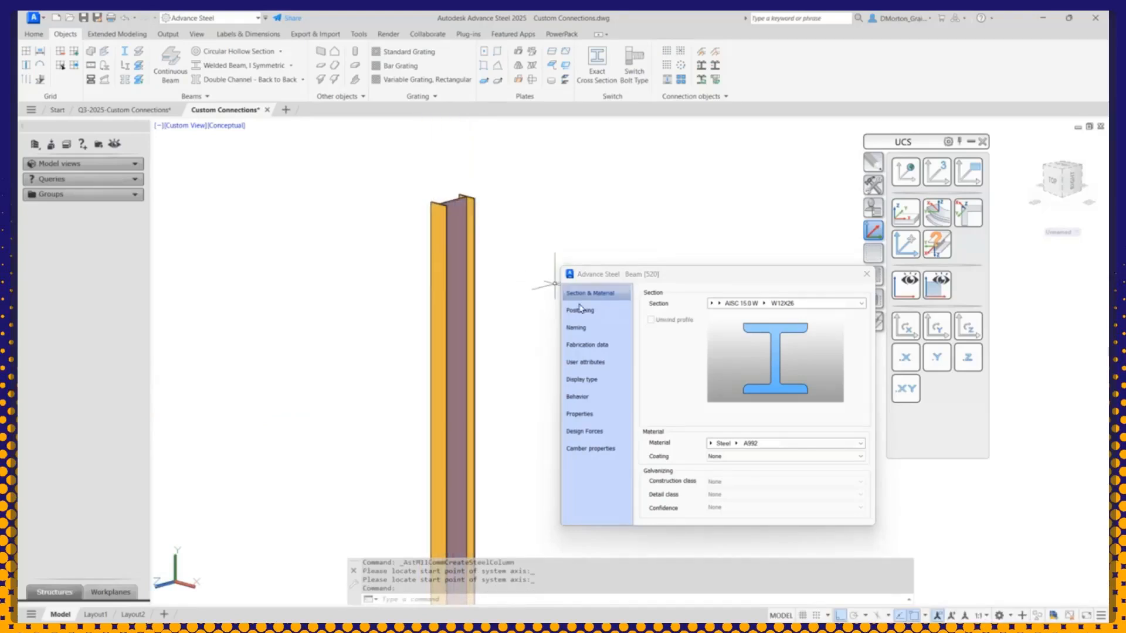
{"action": "left_click", "coordinate": [599, 311]}
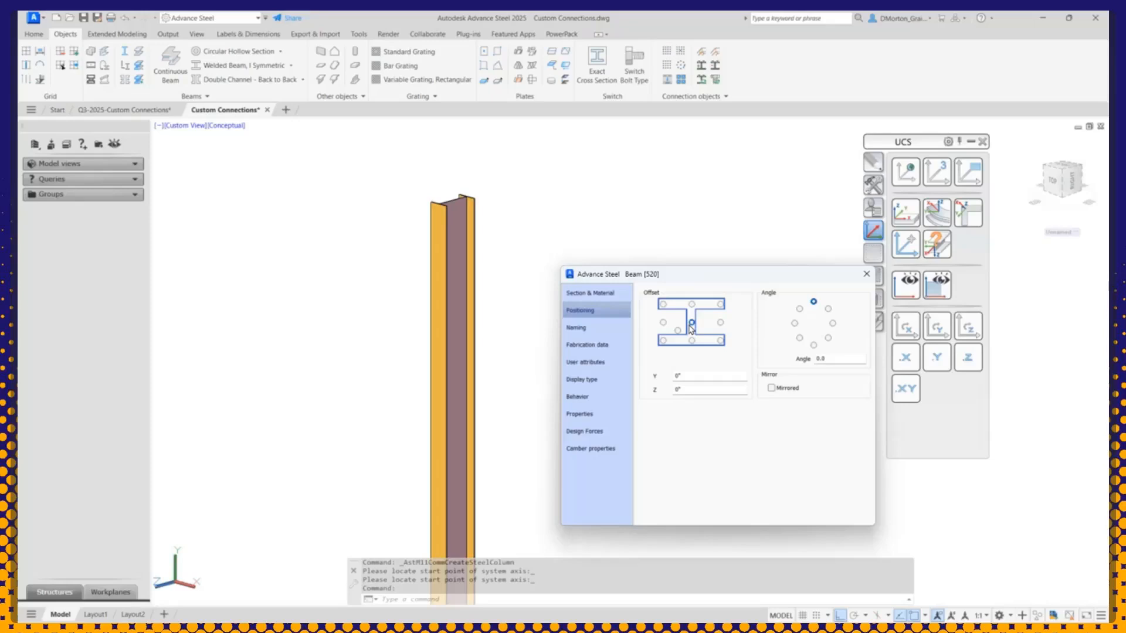
{"action": "left_click", "coordinate": [690, 324]}
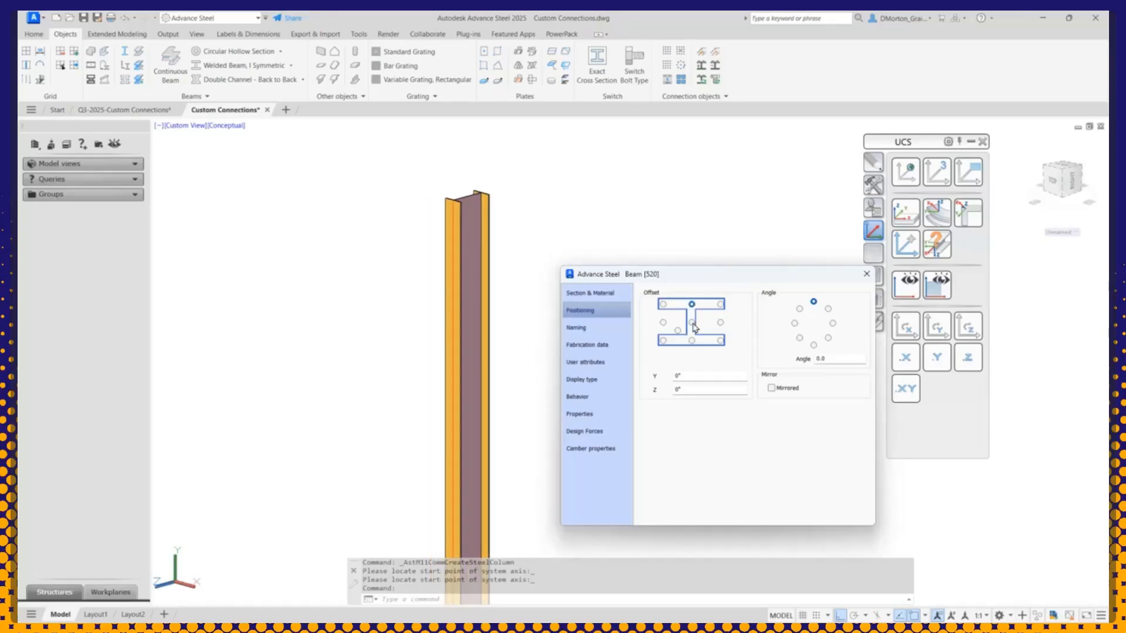
{"action": "left_click", "coordinate": [692, 324]}
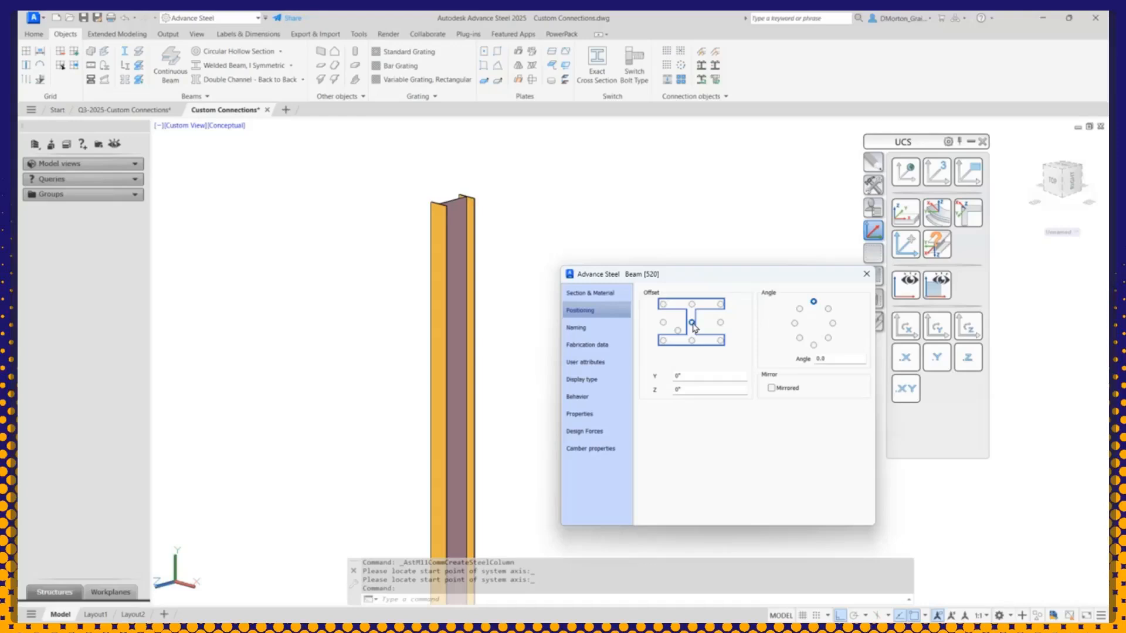
{"action": "scroll", "coordinate": [330, 239], "scroll_direction": "down", "scroll_amount": 3}
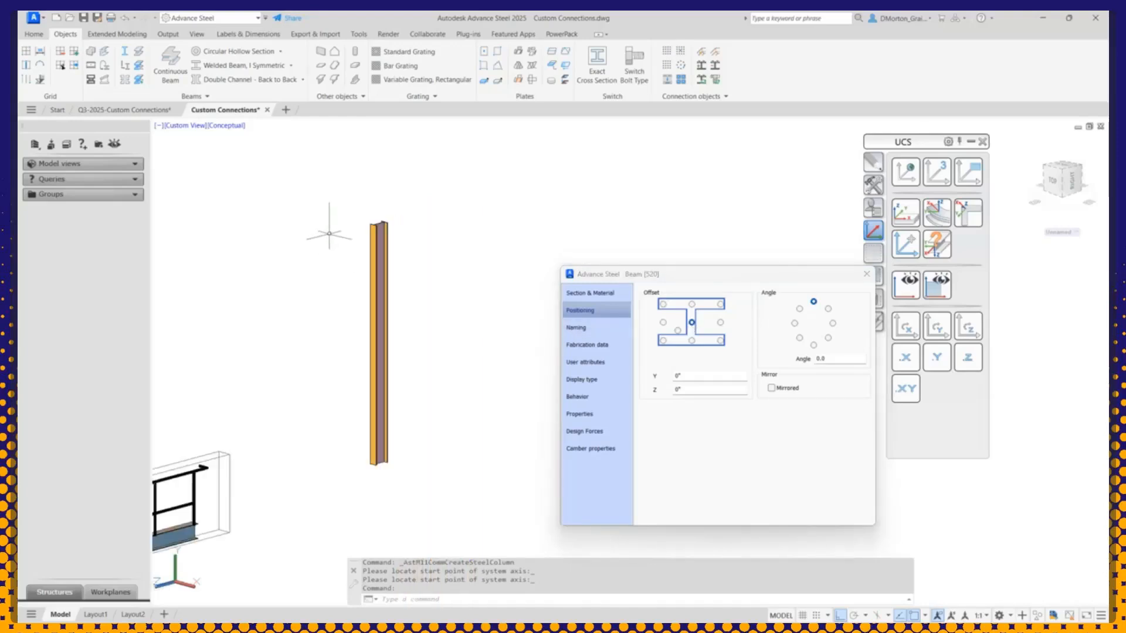
{"action": "left_click", "coordinate": [592, 326]}
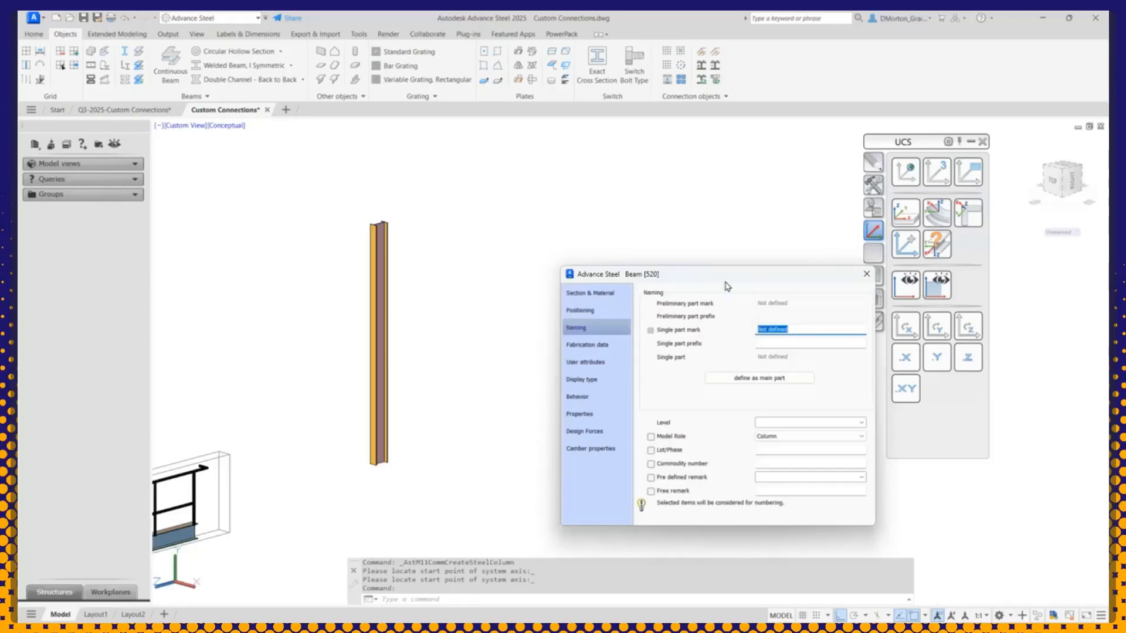
{"action": "left_click", "coordinate": [866, 275]}
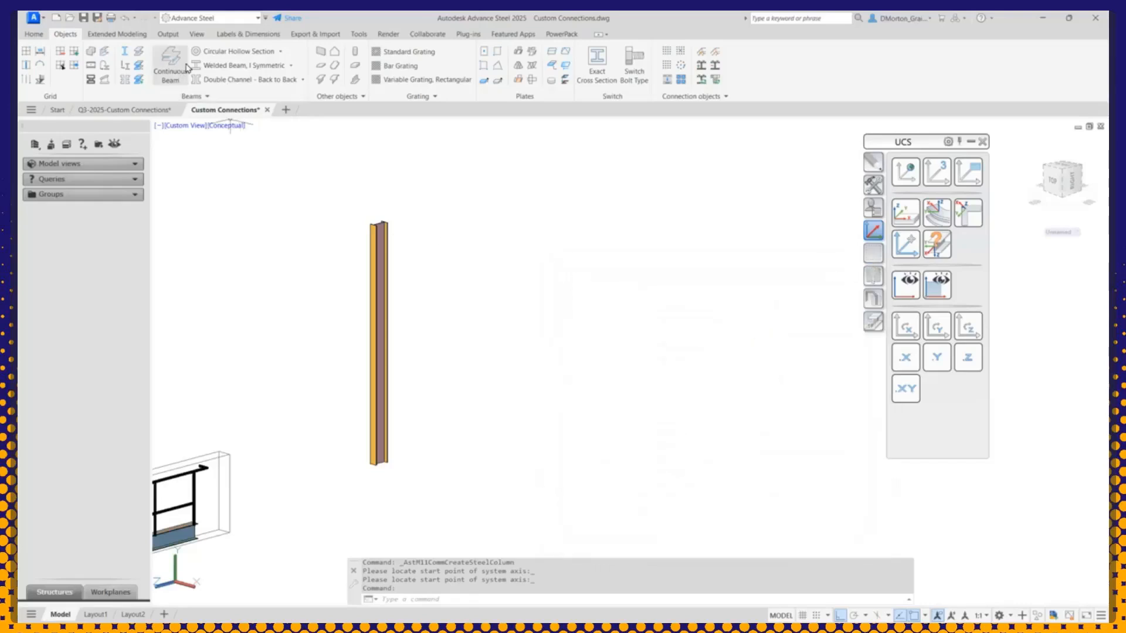
Step: Try a 5' rolled I-section beam from the column's midpoint in the current UCS, and undo it
{"action": "left_click", "coordinate": [278, 52]}
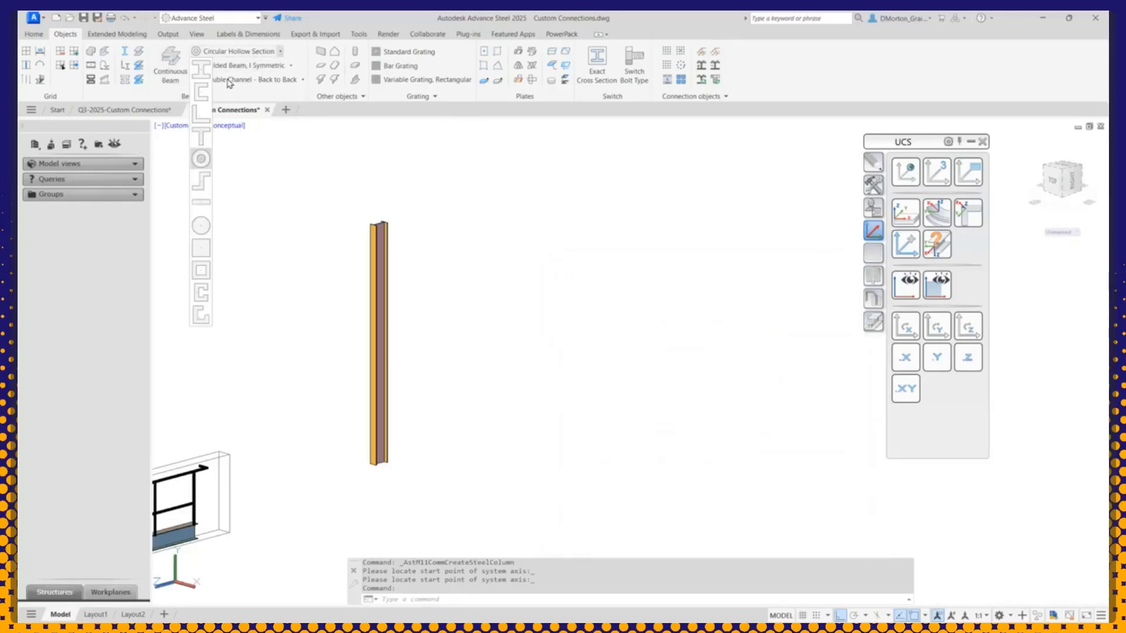
{"action": "left_click", "coordinate": [208, 72]}
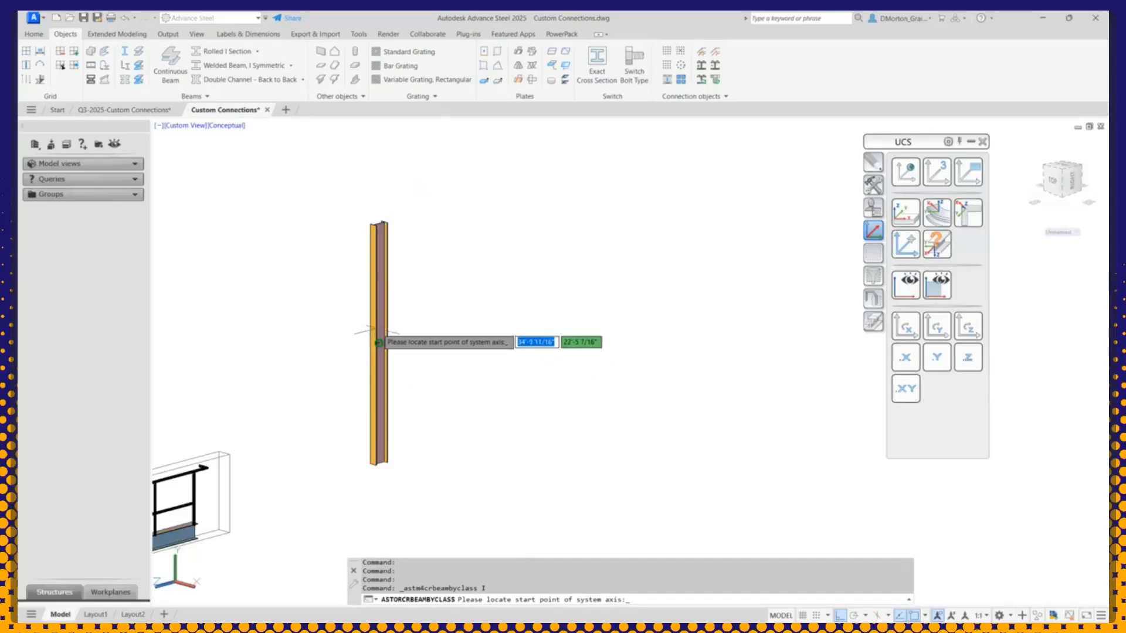
{"action": "left_click", "coordinate": [379, 341]}
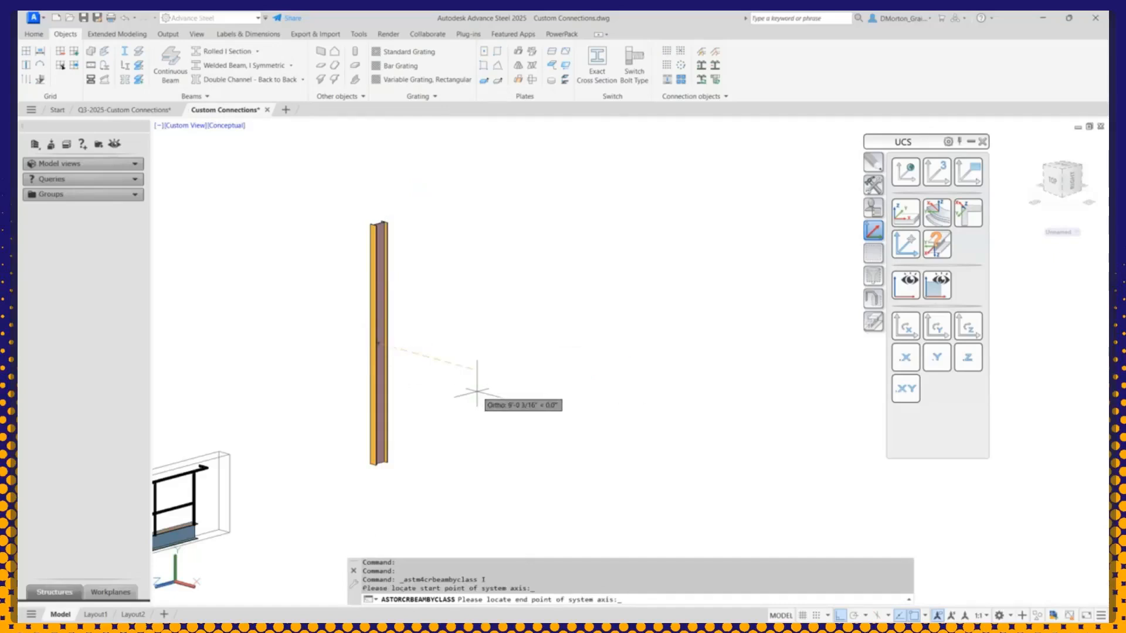
{"action": "type", "text": "5"}
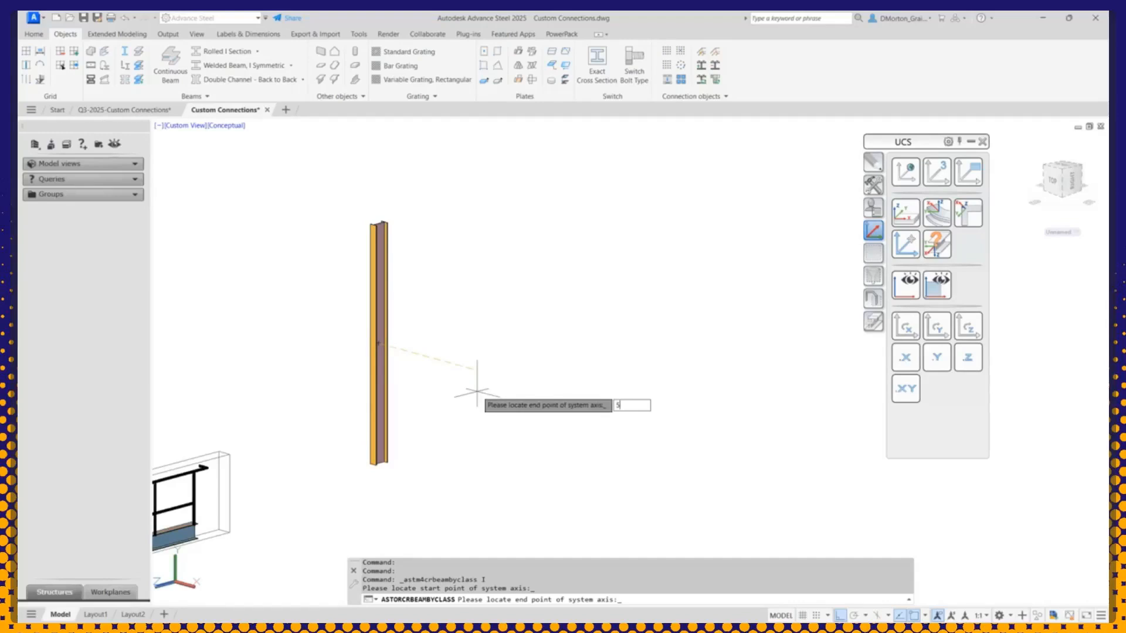
{"action": "type", "text": "'"}
{"action": "key", "text": "Return"}
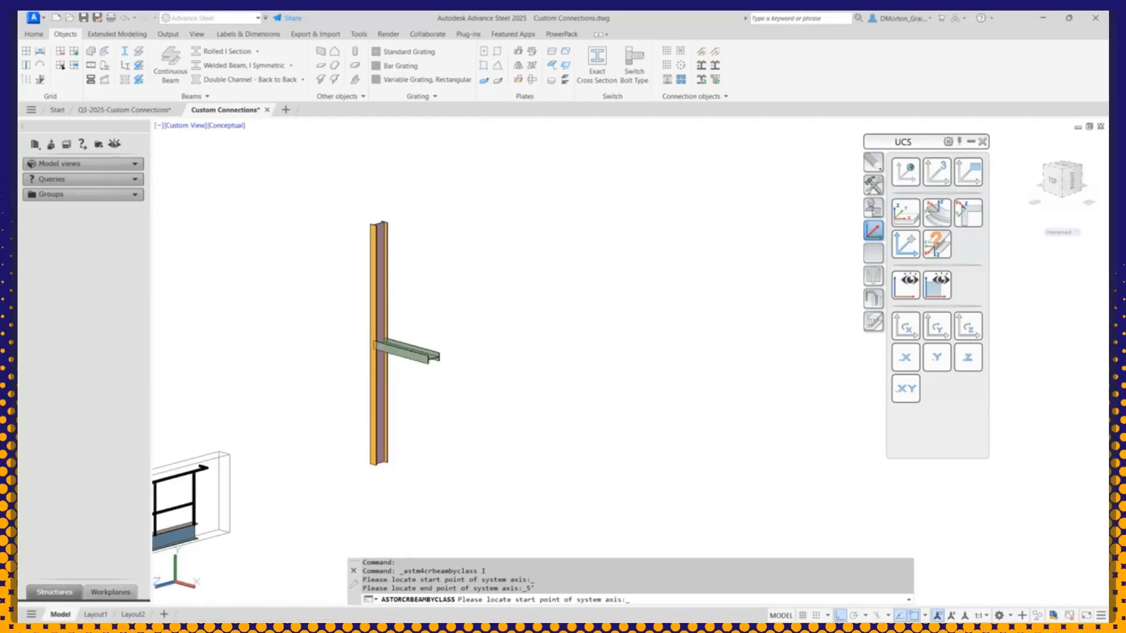
{"action": "key", "text": "Escape"}
{"action": "left_click", "coordinate": [861, 277]}
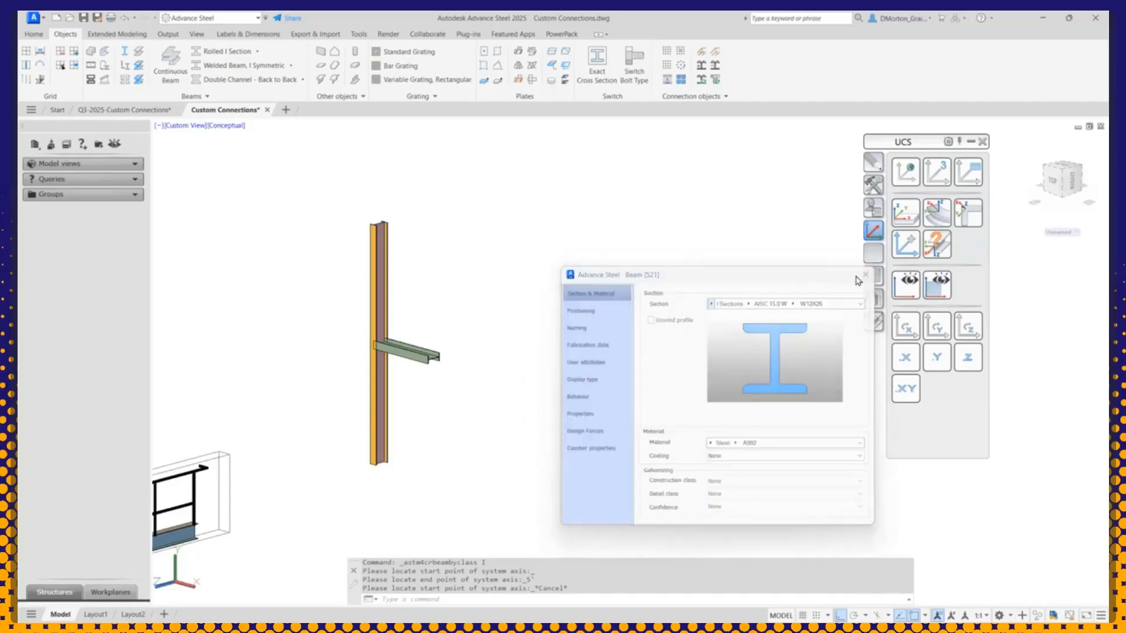
{"action": "key", "text": "ctrl+z"}
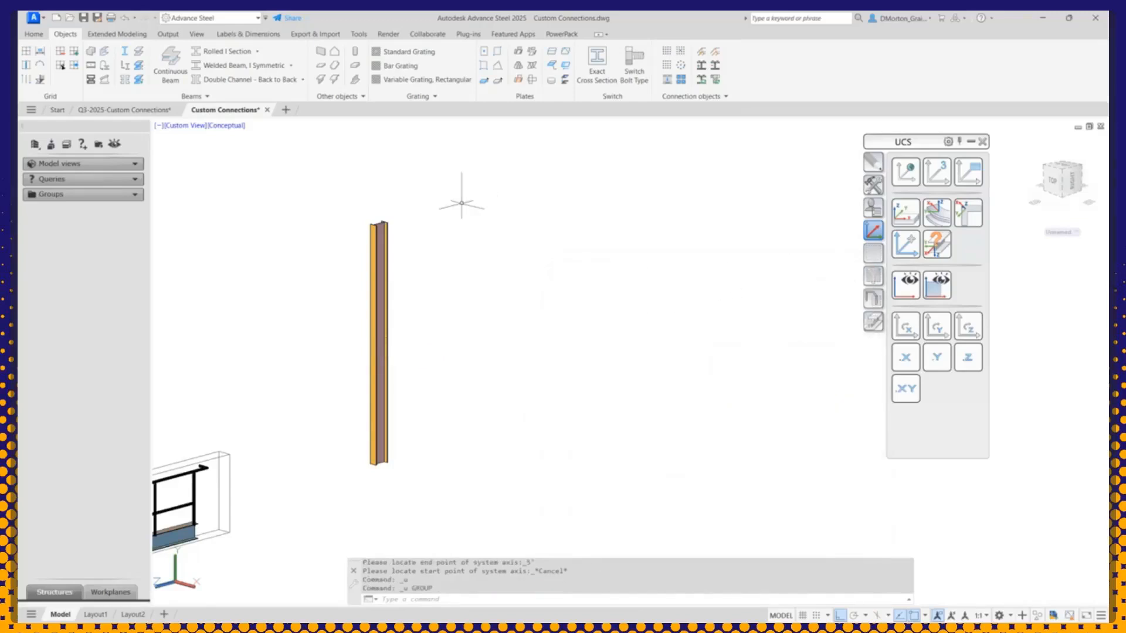
Step: Set the UCS to World and create a 5' rolled I-section beam starting at the column's midpoint
{"action": "left_click", "coordinate": [904, 182]}
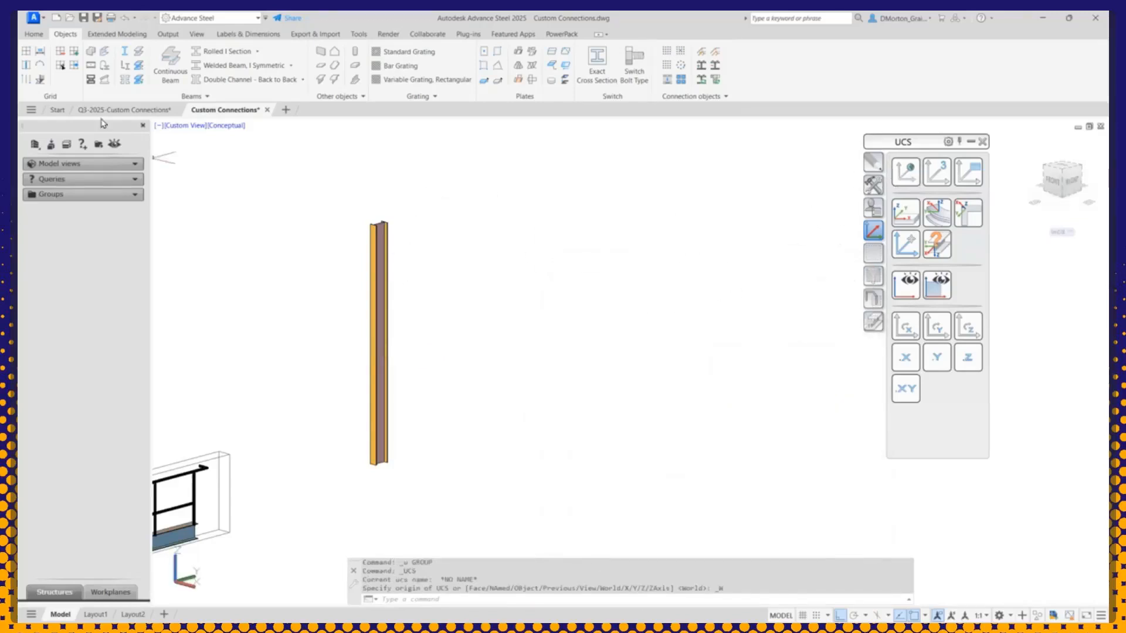
{"action": "left_click", "coordinate": [206, 53]}
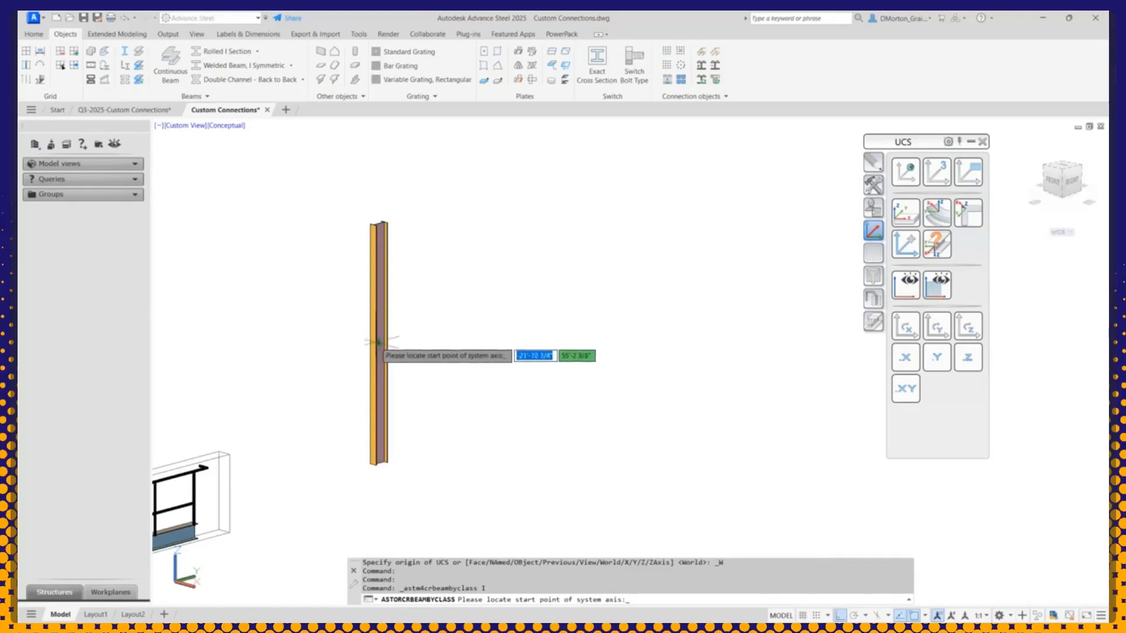
{"action": "scroll", "coordinate": [379, 343], "scroll_direction": "up", "scroll_amount": 5}
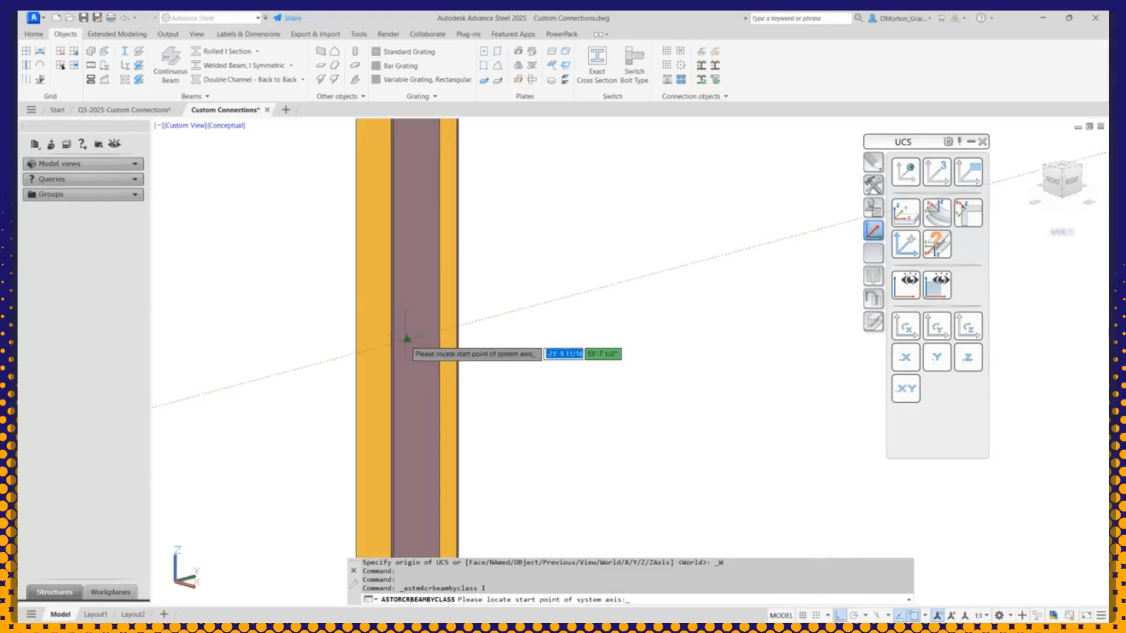
{"action": "left_click", "coordinate": [407, 339]}
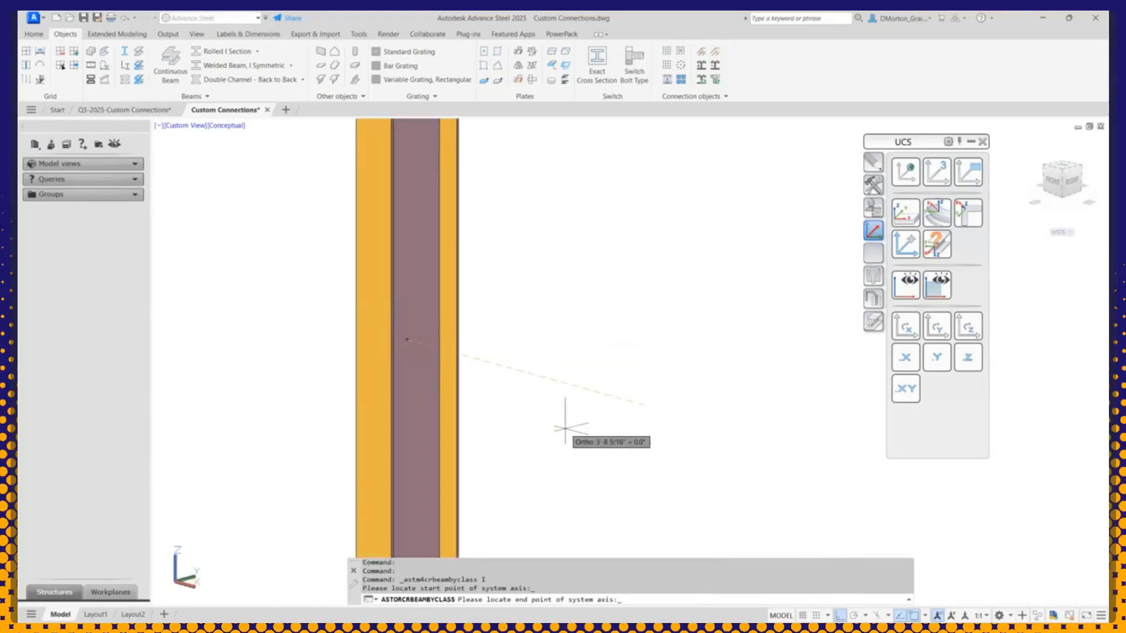
{"action": "type", "text": "5'"}
{"action": "key", "text": "Return"}
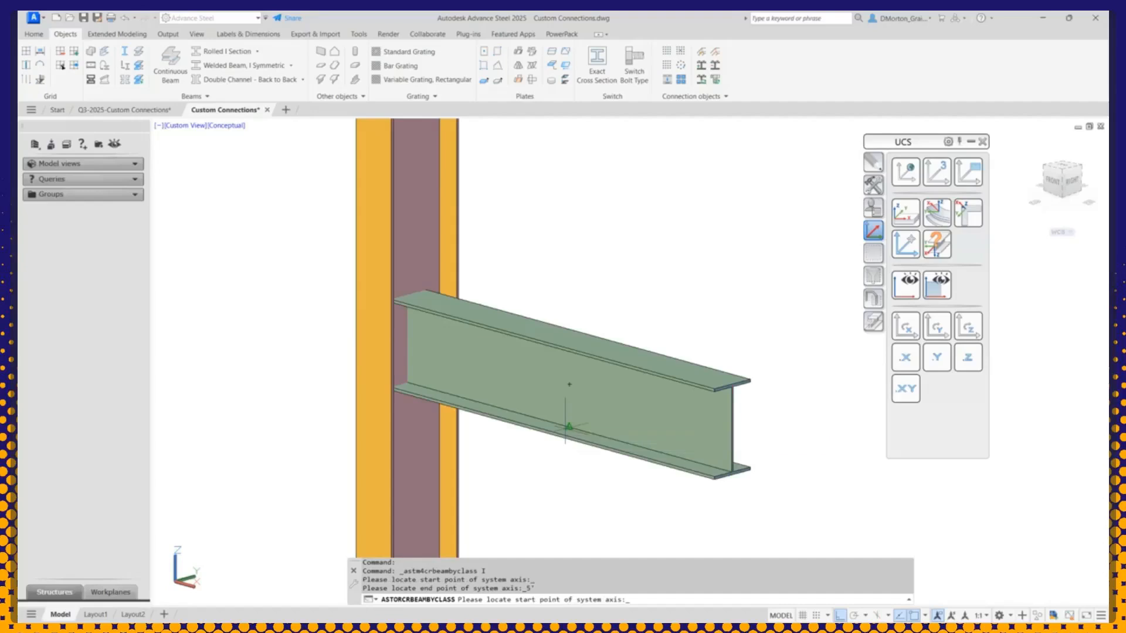
{"action": "scroll", "coordinate": [569, 384], "scroll_direction": "down", "scroll_amount": 5}
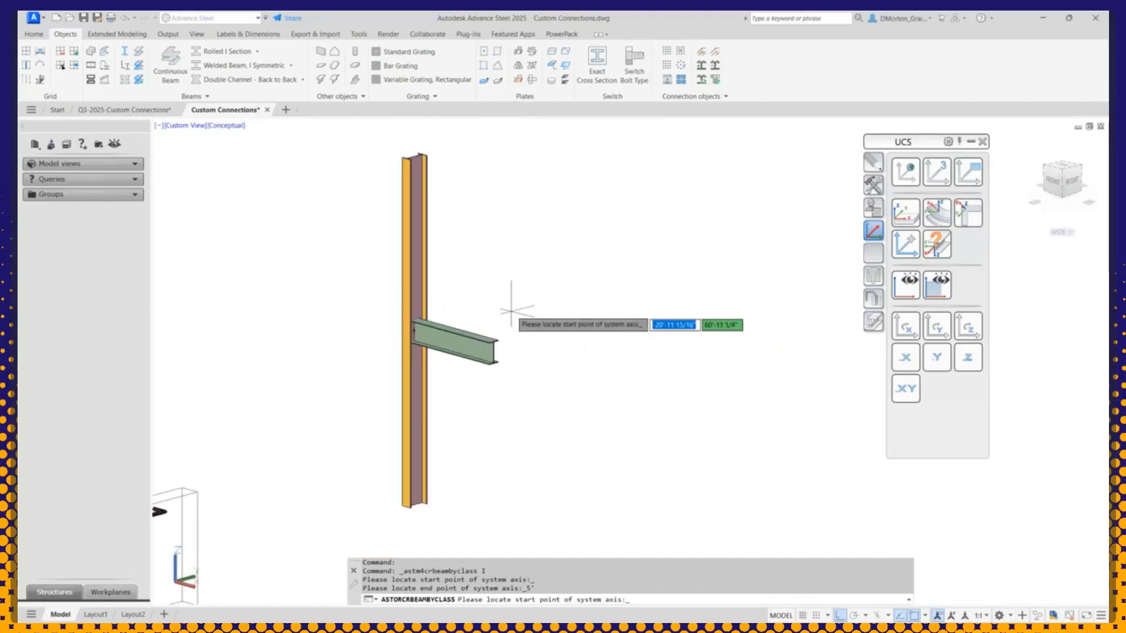
{"action": "key", "text": "Return"}
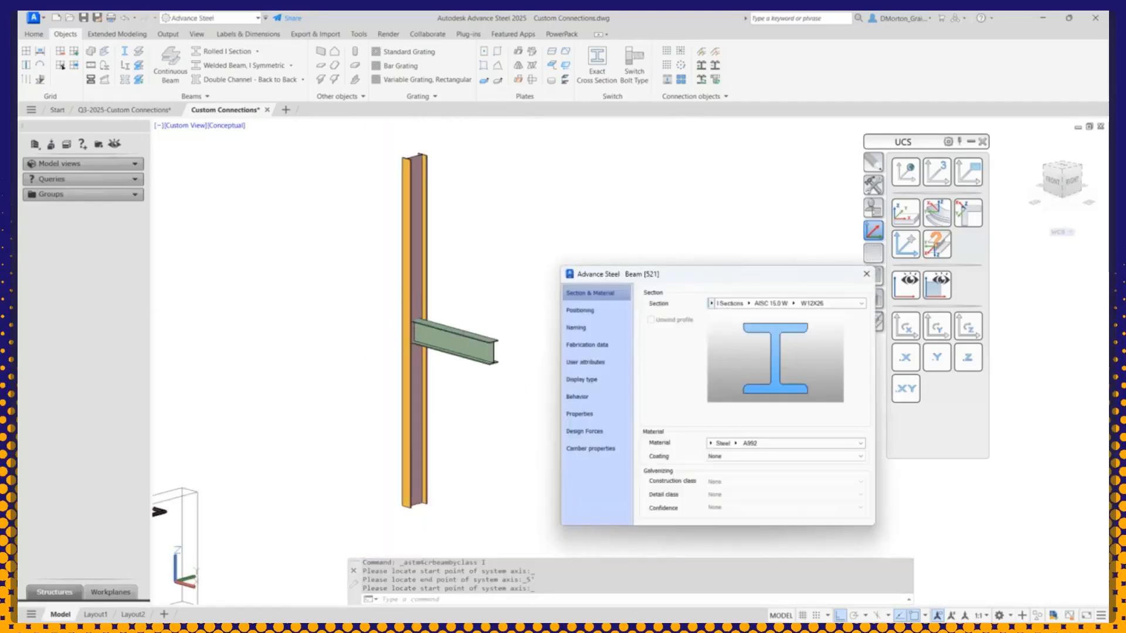
Step: Check the new beam's model role in its naming settings and close the properties
{"action": "left_click", "coordinate": [570, 327]}
{"action": "left_click", "coordinate": [763, 434]}
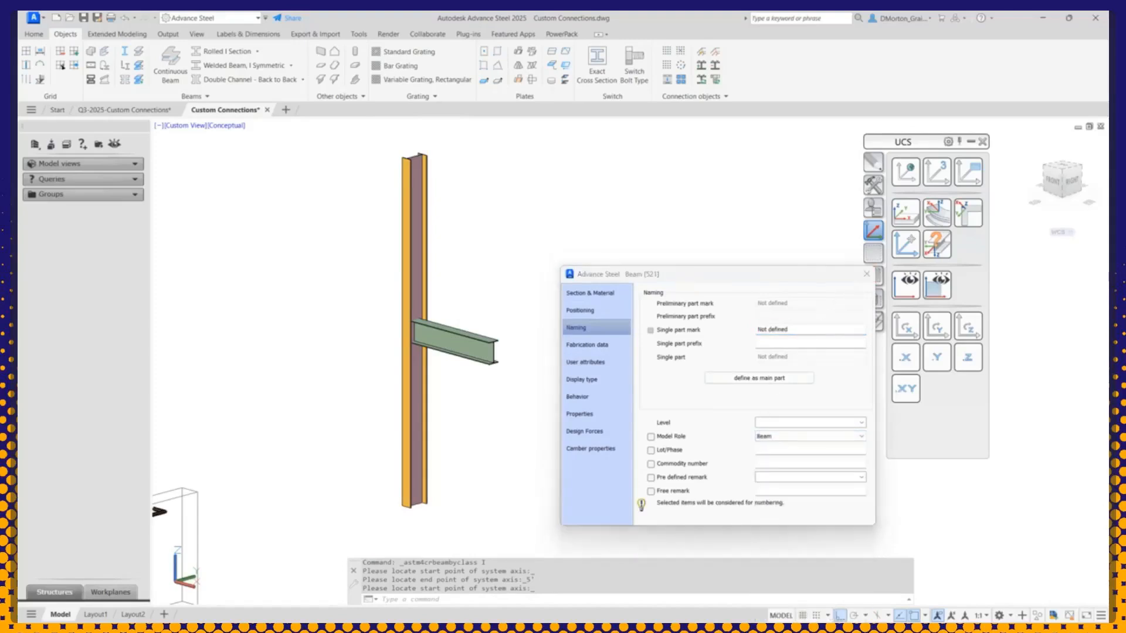
{"action": "left_click", "coordinate": [866, 273]}
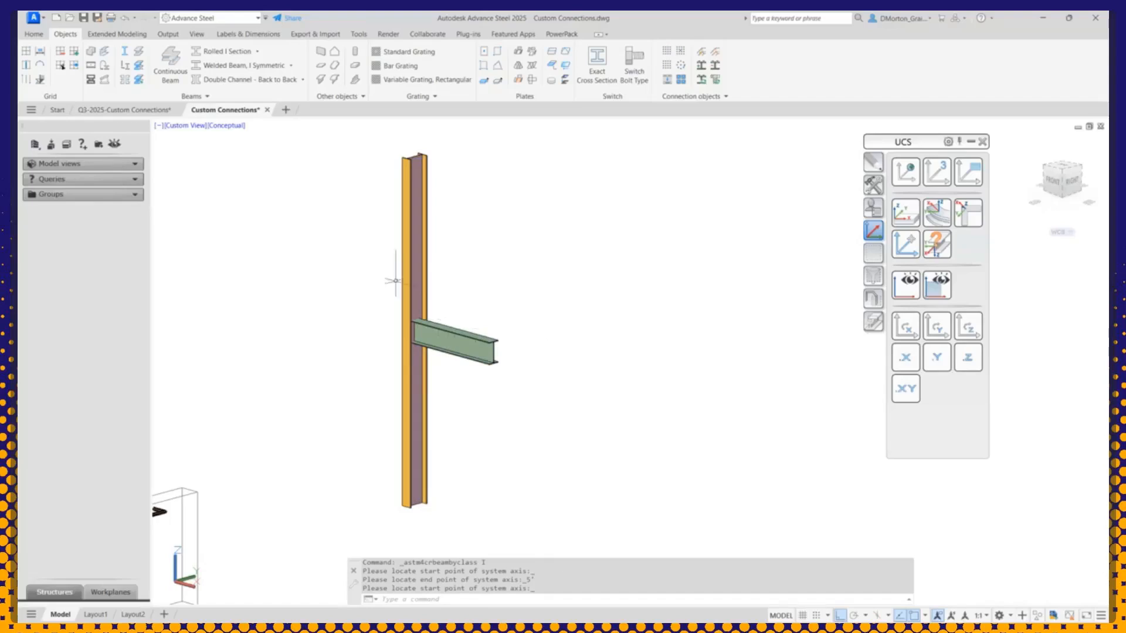
Step: Open the Connection Vault at the Platform beams connections
{"action": "left_click", "coordinate": [117, 34]}
{"action": "left_click", "coordinate": [129, 64]}
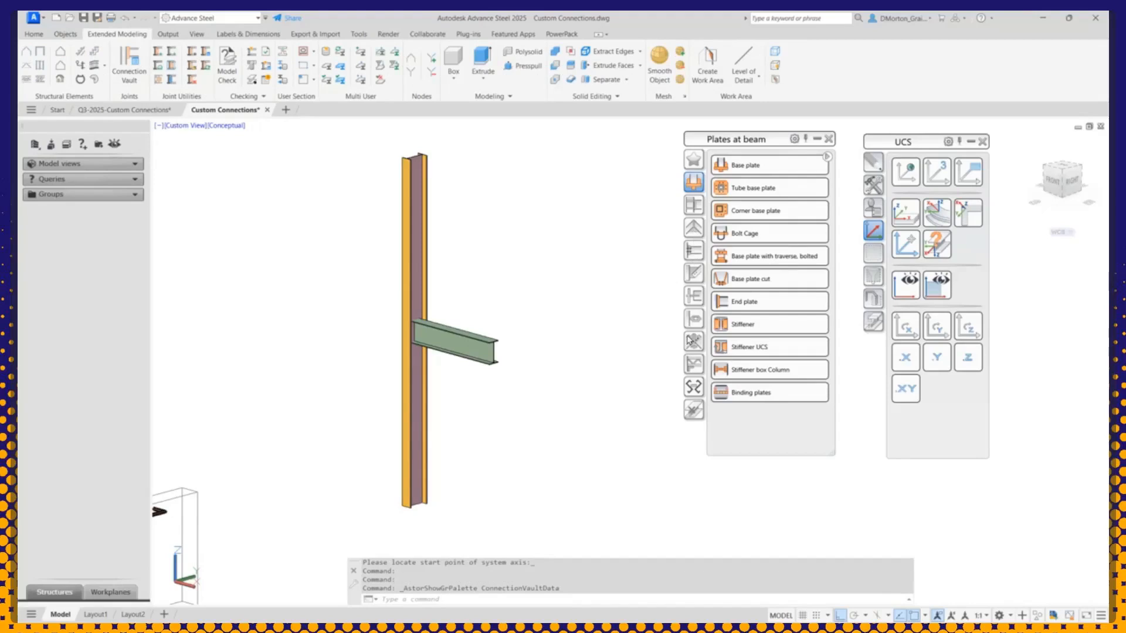
{"action": "left_click", "coordinate": [694, 251]}
{"action": "left_click", "coordinate": [745, 165]}
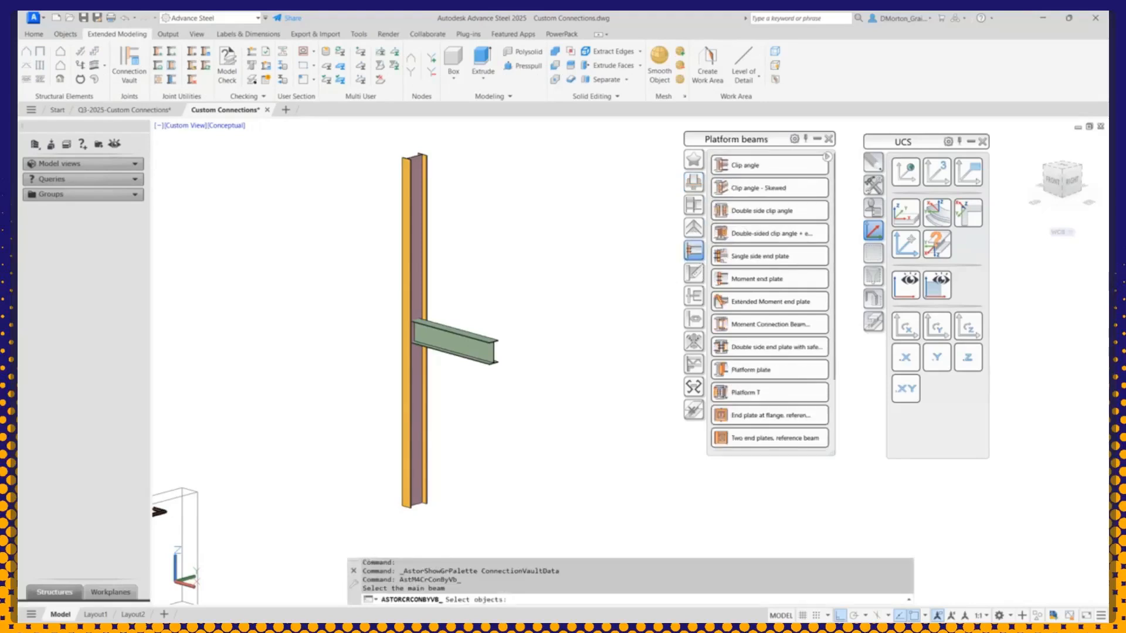
{"action": "left_click", "coordinate": [422, 373]}
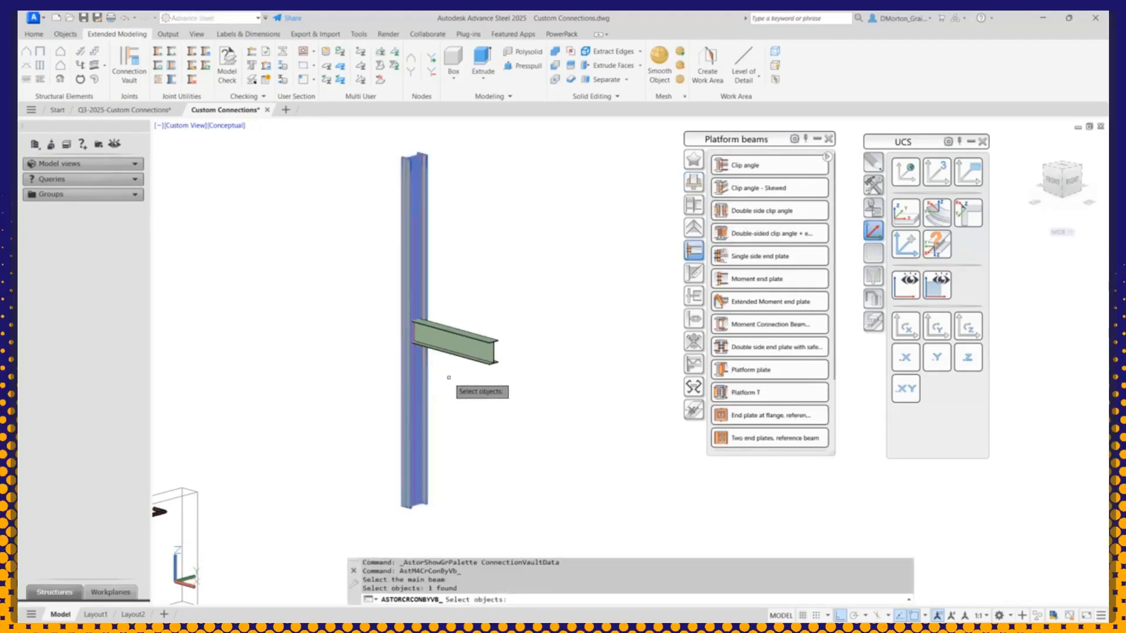
{"action": "left_click", "coordinate": [438, 354]}
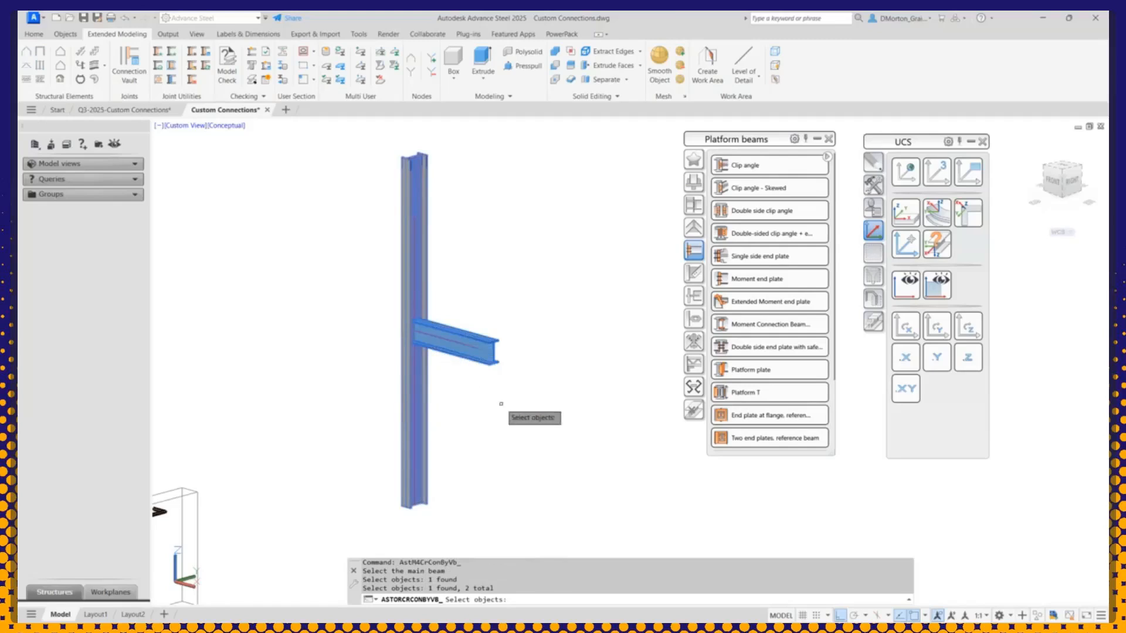
{"action": "key", "text": "Return"}
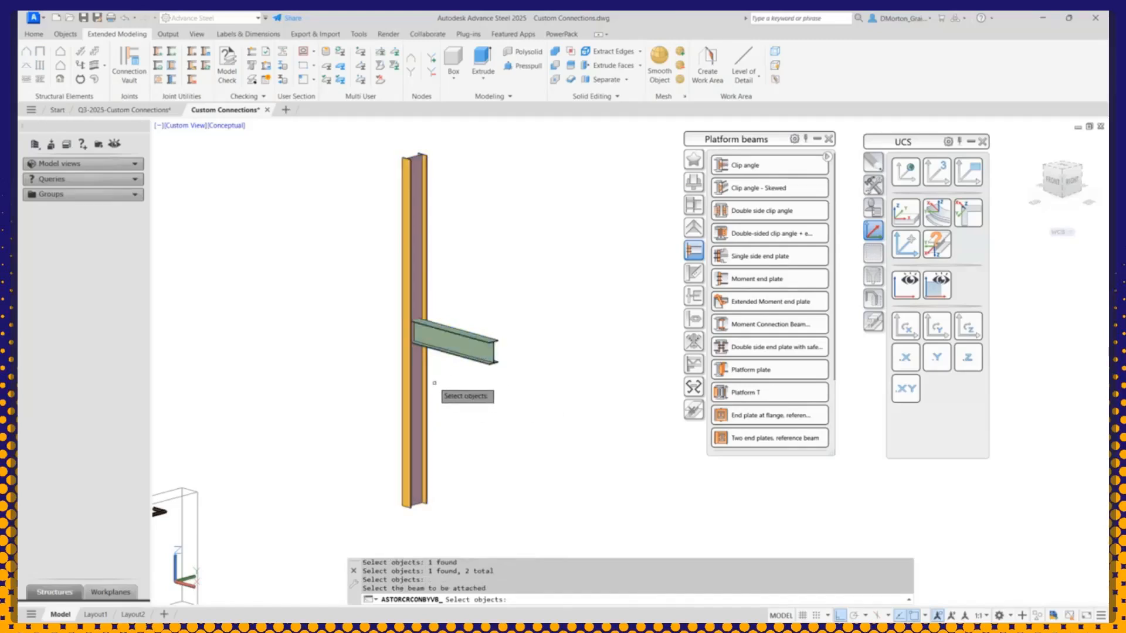
Step: Add a Clip angle connection with the column as main beam and the new beam attached, and close its properties
{"action": "left_click", "coordinate": [725, 191]}
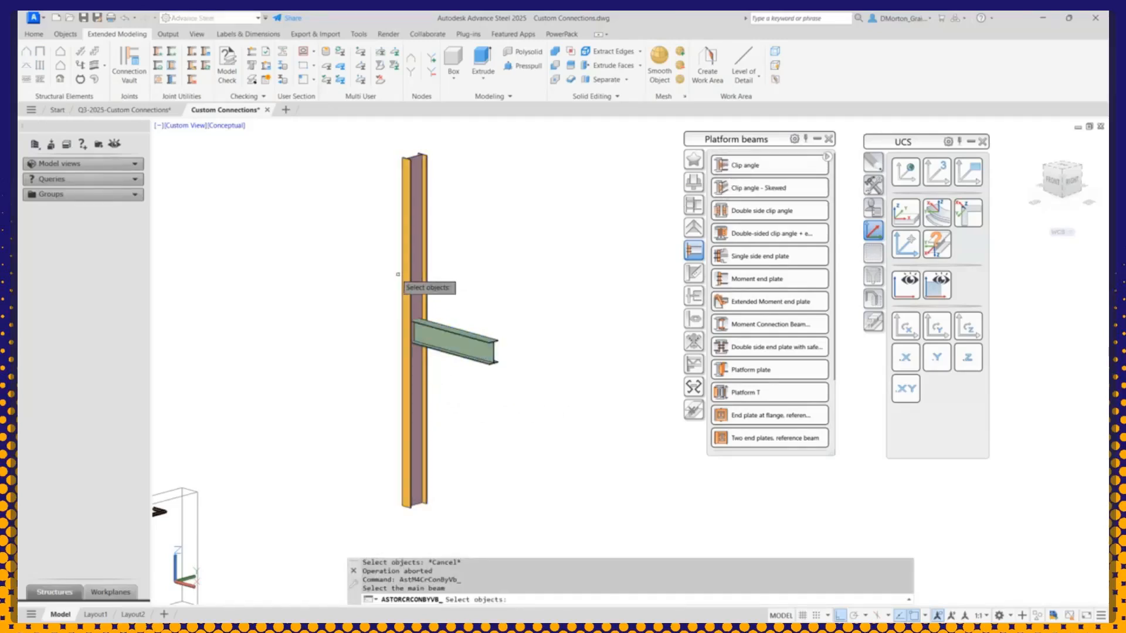
{"action": "left_click", "coordinate": [453, 339]}
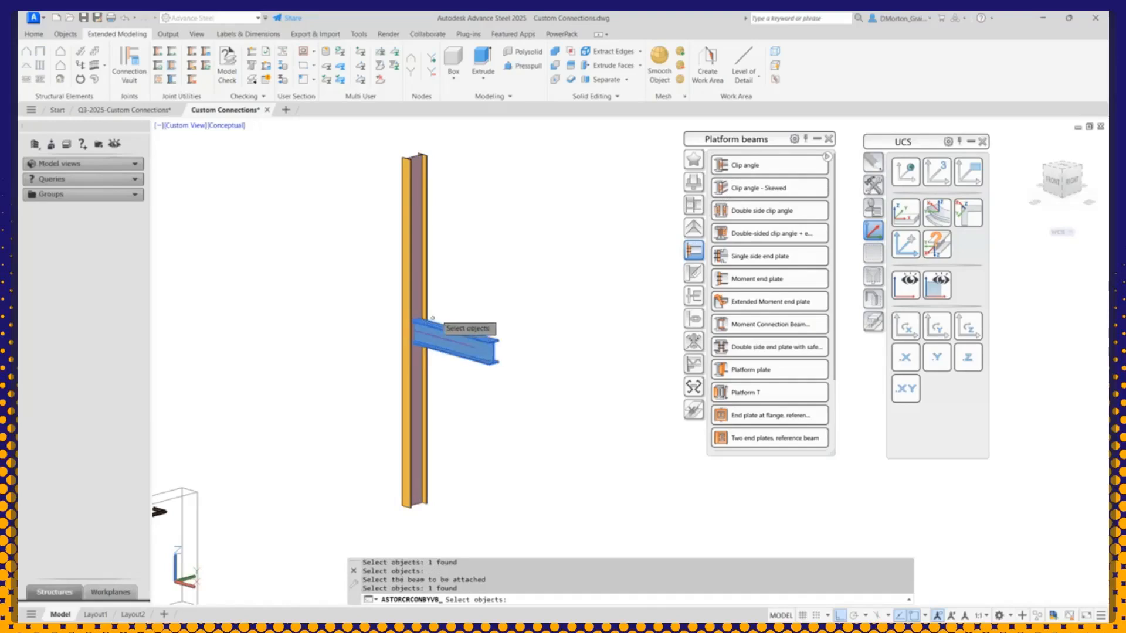
{"action": "key", "text": "Return"}
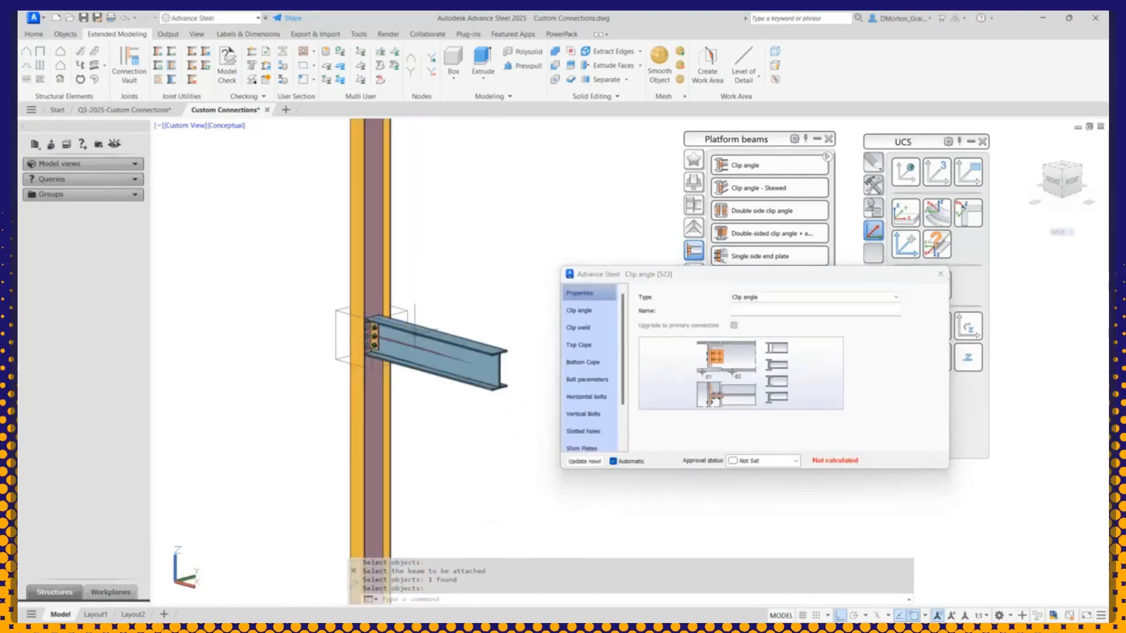
{"action": "left_click_drag", "start_coordinate": [743, 276], "coordinate": [437, 340]}
{"action": "left_click", "coordinate": [633, 335]}
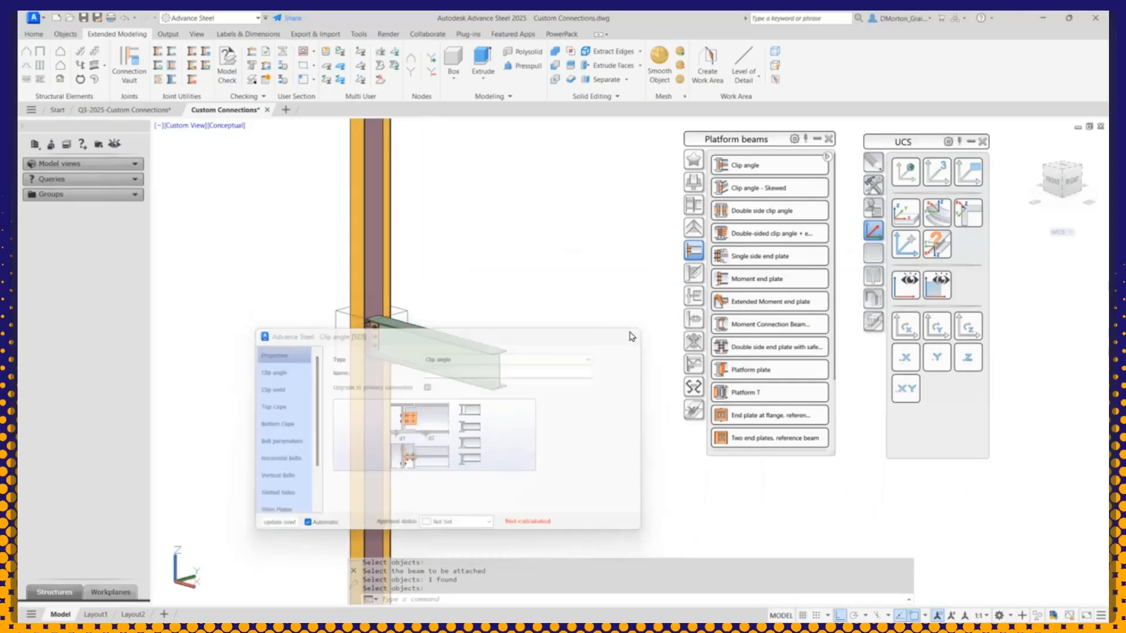
Step: Add a Seated beam connection from the Column - Beam category, with the column as main and the beam as secondary
{"action": "left_click", "coordinate": [699, 206]}
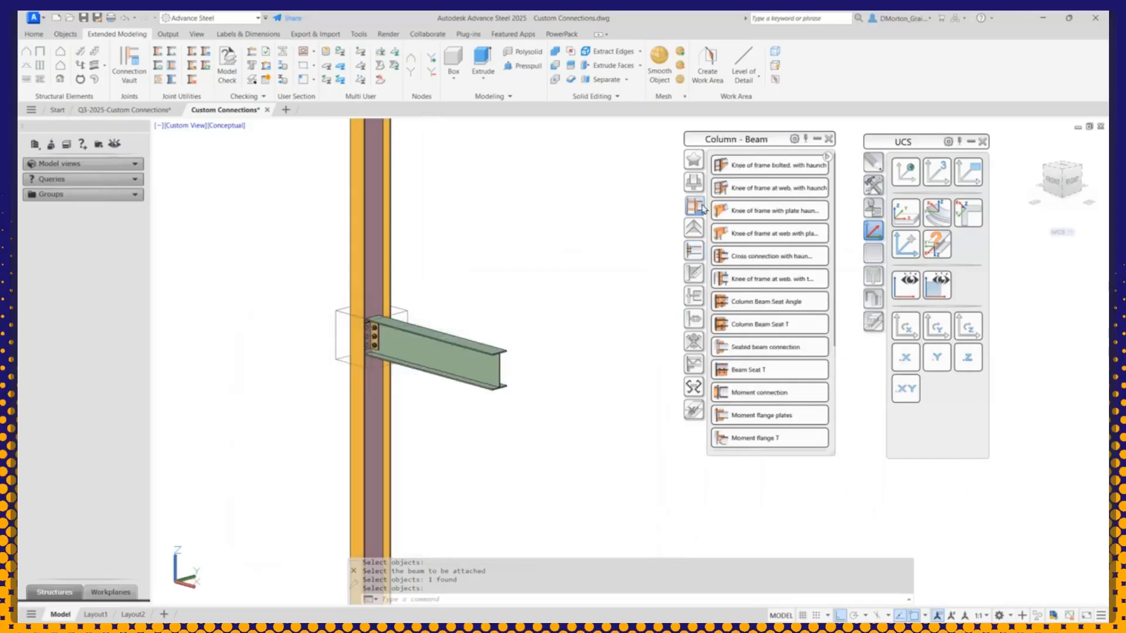
{"action": "left_click", "coordinate": [732, 347]}
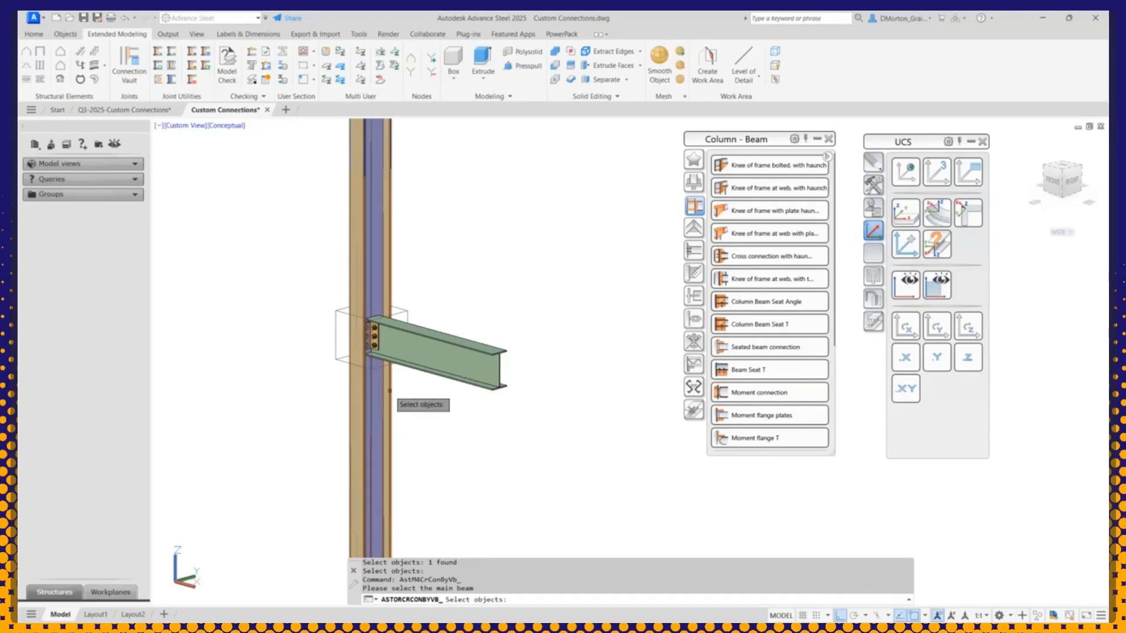
{"action": "left_click", "coordinate": [390, 390]}
{"action": "key", "text": "Return"}
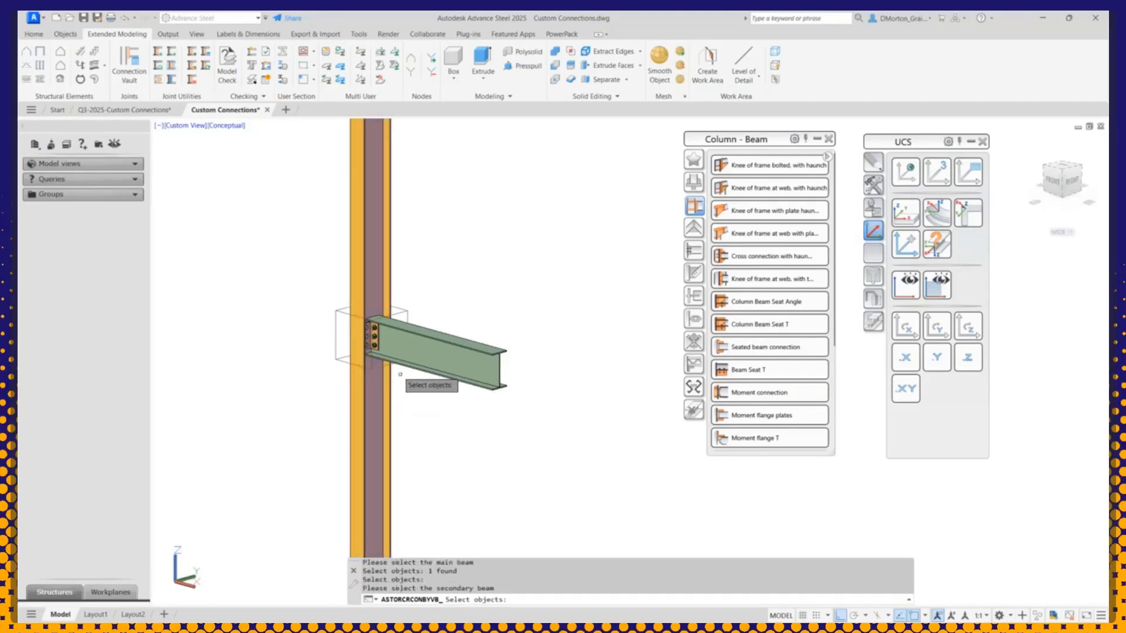
{"action": "left_click", "coordinate": [400, 371]}
{"action": "key", "text": "Return"}
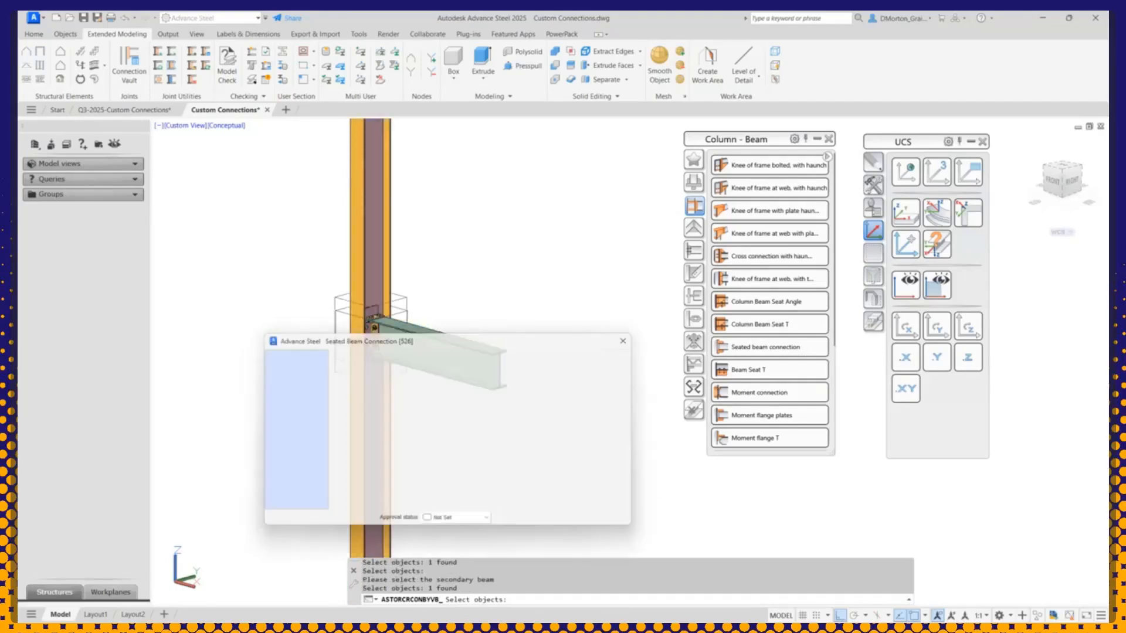
Step: Set the seated connection's bottom angle to be welded at the Secondary member
{"action": "left_click_drag", "start_coordinate": [362, 337], "coordinate": [599, 297]}
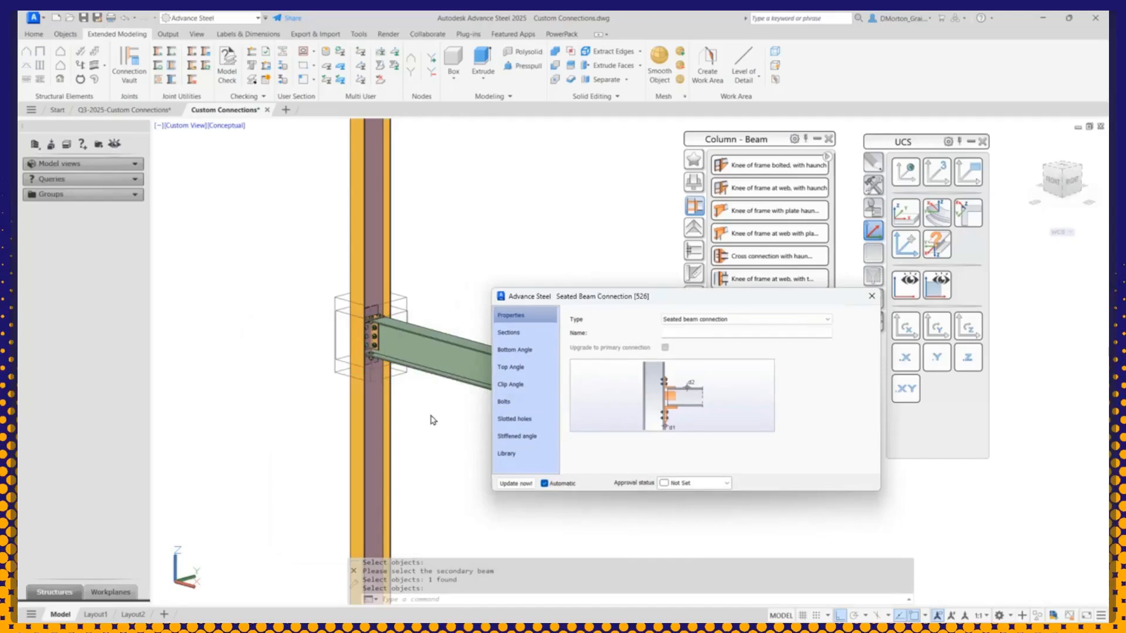
{"action": "scroll", "coordinate": [378, 359], "scroll_direction": "up", "scroll_amount": 5}
{"action": "scroll", "coordinate": [375, 362], "scroll_direction": "up", "scroll_amount": 2}
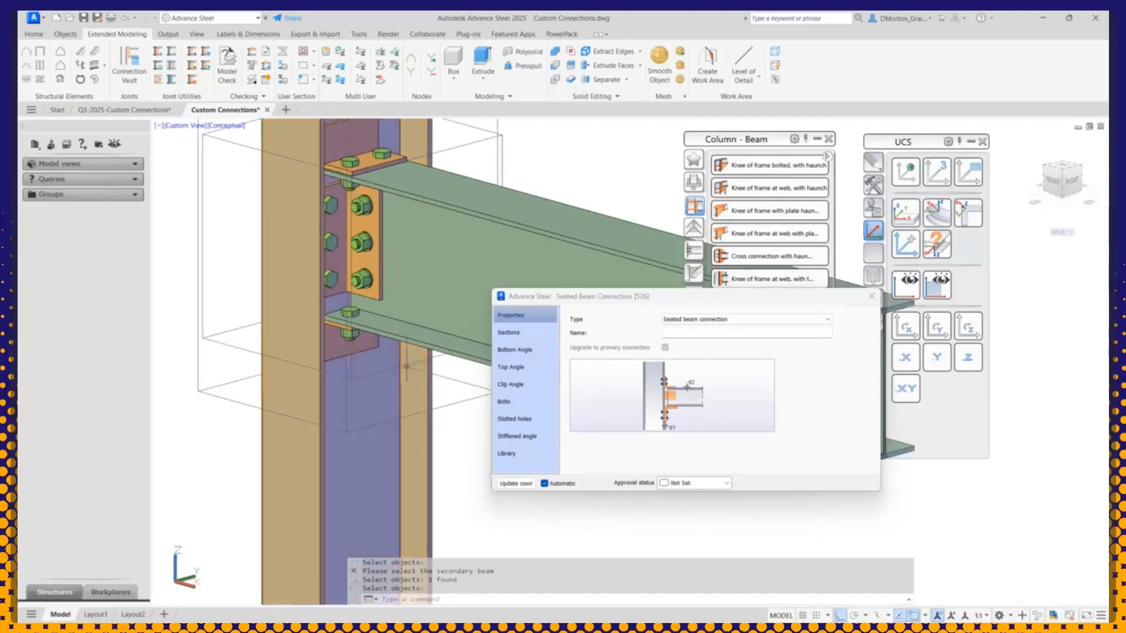
{"action": "left_click", "coordinate": [530, 357]}
{"action": "left_click", "coordinate": [694, 318]}
{"action": "left_click", "coordinate": [691, 330]}
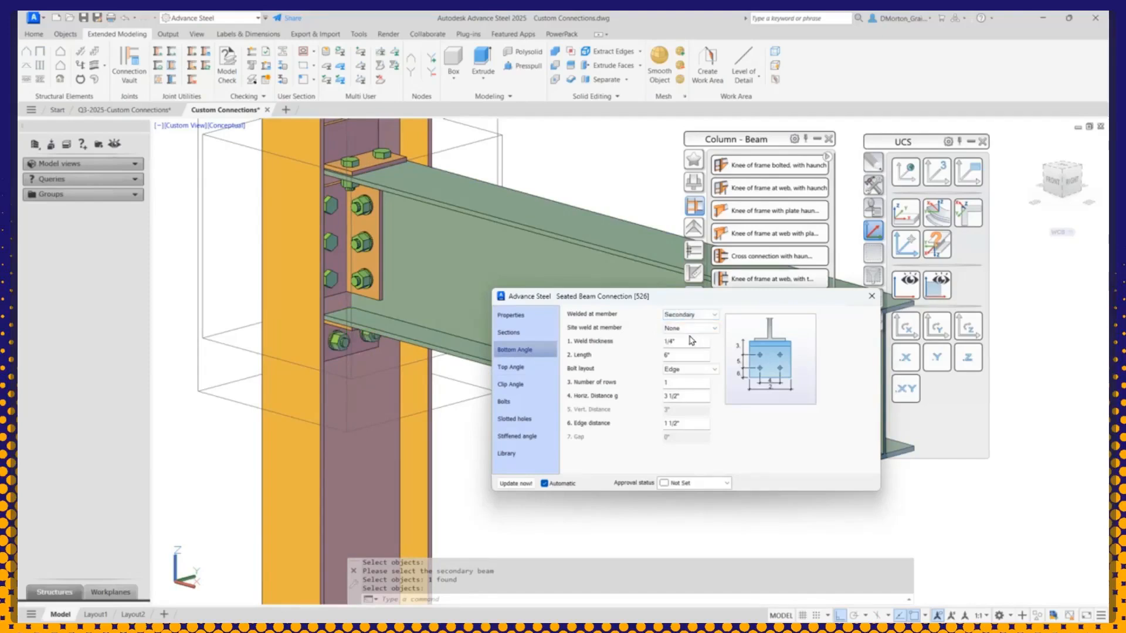
Step: Set the seated connection's top angle to be welded at the Secondary member and close the connection properties
{"action": "left_click", "coordinate": [554, 365]}
{"action": "left_click", "coordinate": [691, 315]}
{"action": "left_click", "coordinate": [691, 332]}
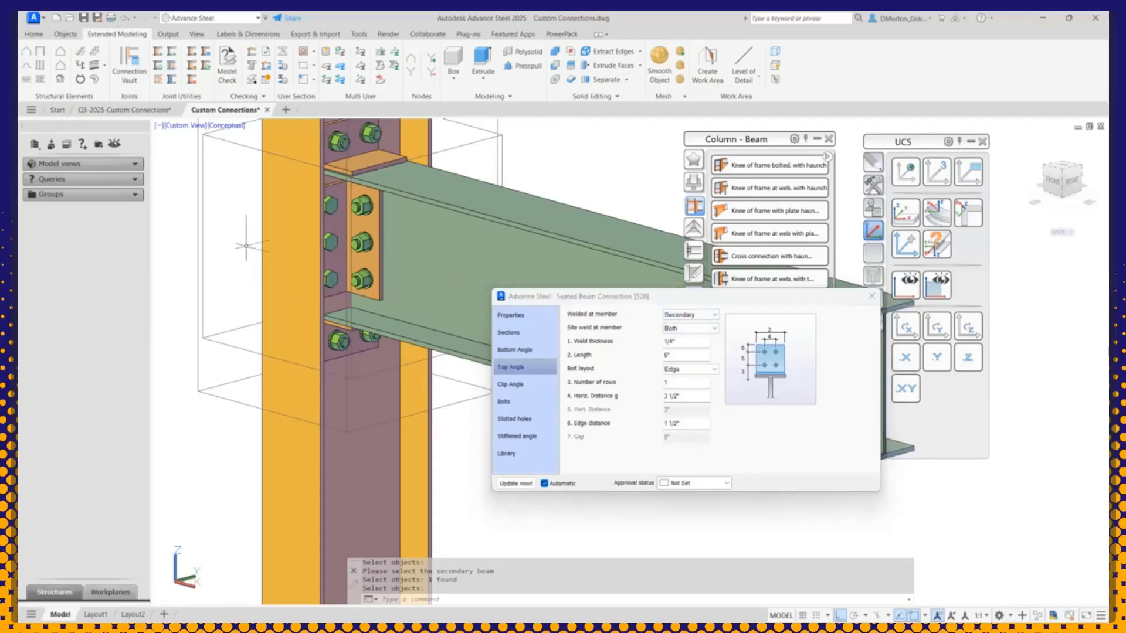
{"action": "scroll", "coordinate": [249, 264], "scroll_direction": "down", "scroll_amount": 2}
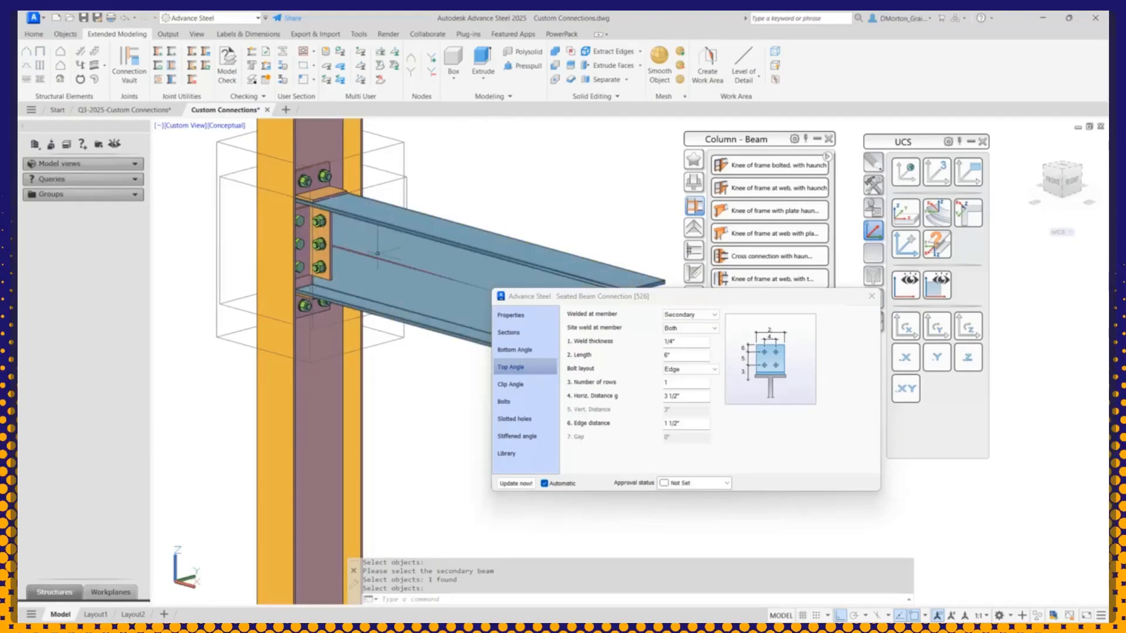
{"action": "left_click_drag", "start_coordinate": [680, 298], "coordinate": [652, 344]}
{"action": "left_click", "coordinate": [689, 334]}
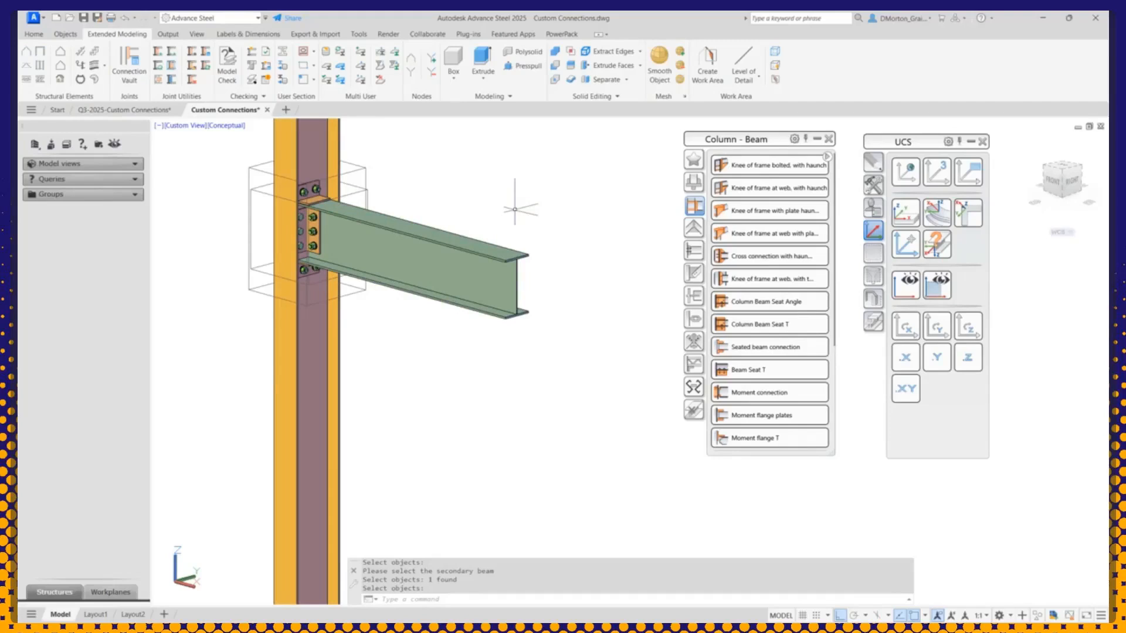
Step: Show the column-to-beam joint in the front view
{"action": "left_click", "coordinate": [1054, 182]}
{"action": "scroll", "coordinate": [489, 280], "scroll_direction": "down", "scroll_amount": 2}
{"action": "middle_click_drag", "start_coordinate": [614, 288], "coordinate": [503, 314]}
{"action": "scroll", "coordinate": [521, 336], "scroll_direction": "up", "scroll_amount": 10}
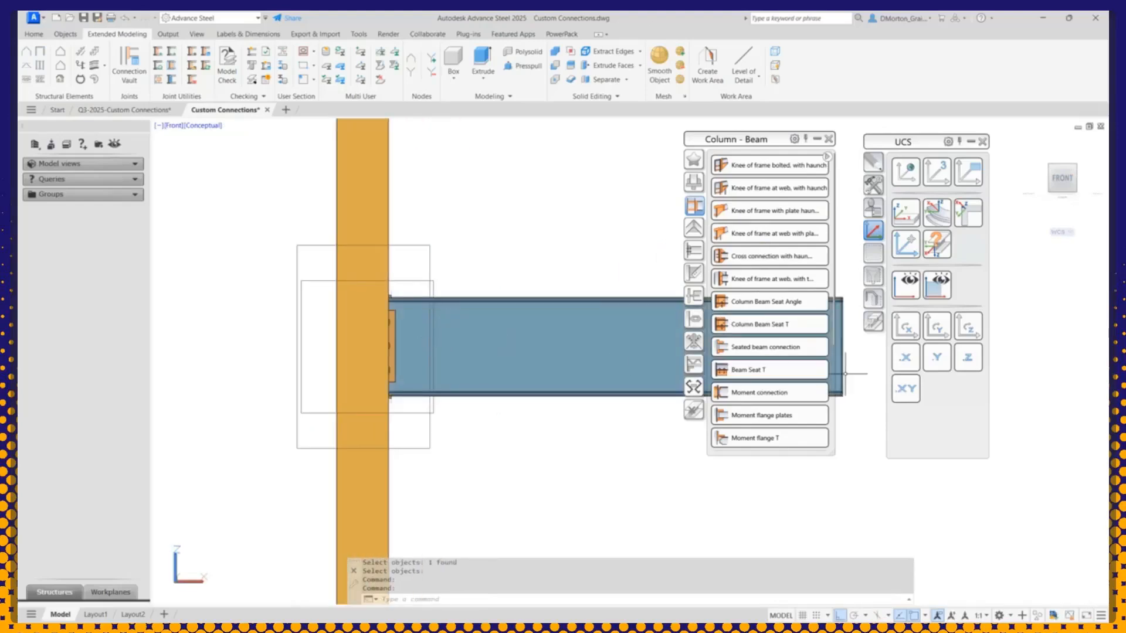
{"action": "left_click", "coordinate": [874, 321]}
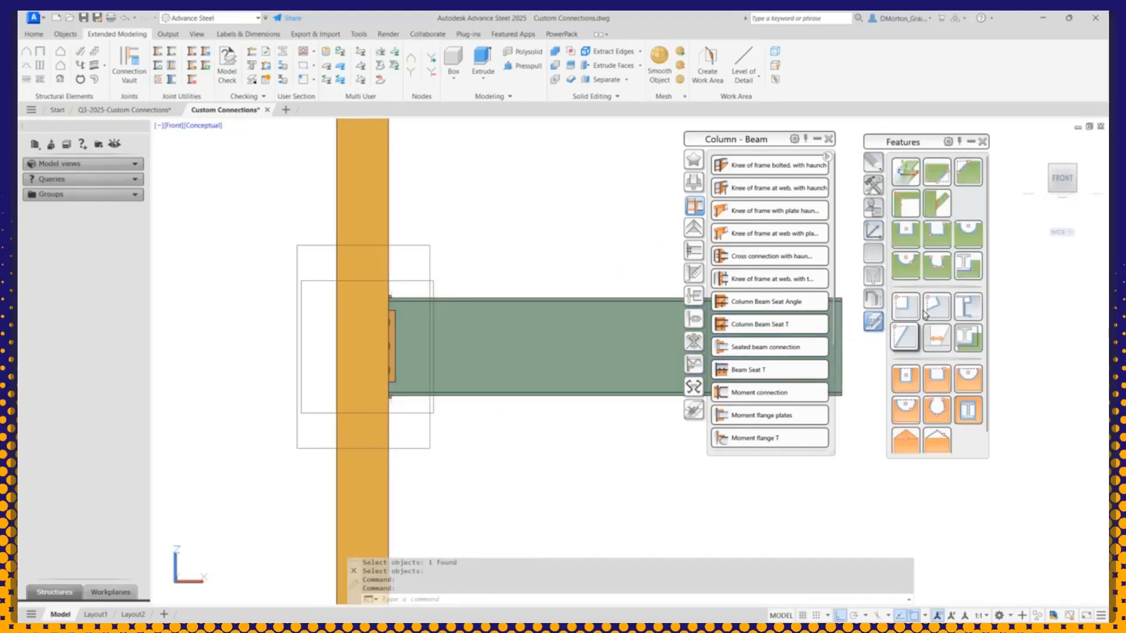
{"action": "left_click", "coordinate": [969, 237]}
{"action": "left_click", "coordinate": [455, 302]}
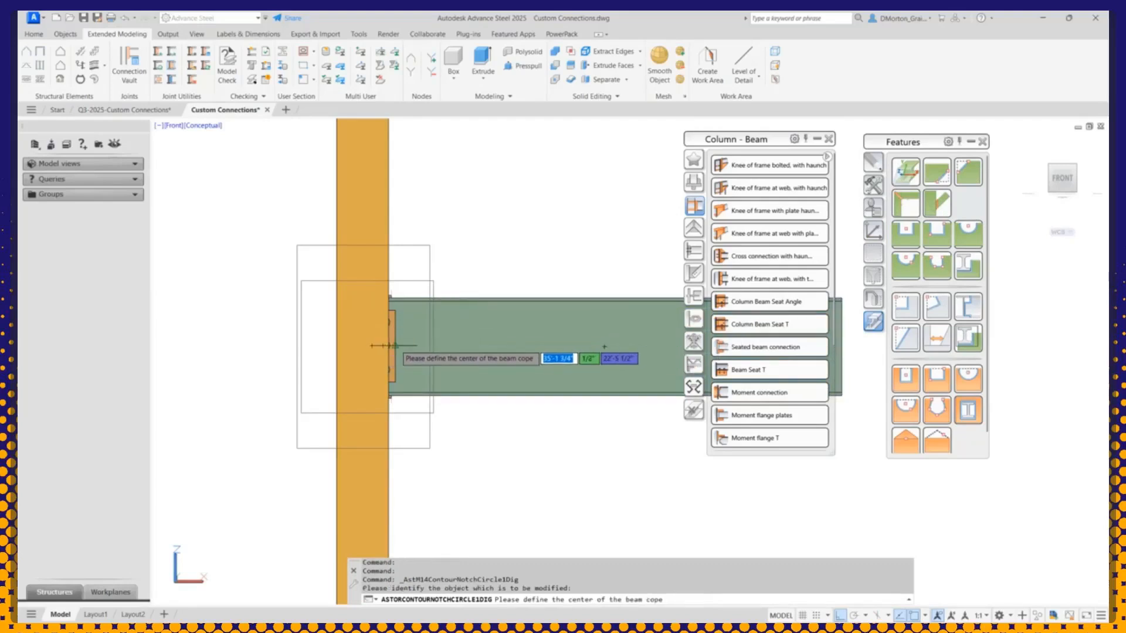
{"action": "scroll", "coordinate": [432, 347], "scroll_direction": "up", "scroll_amount": 1}
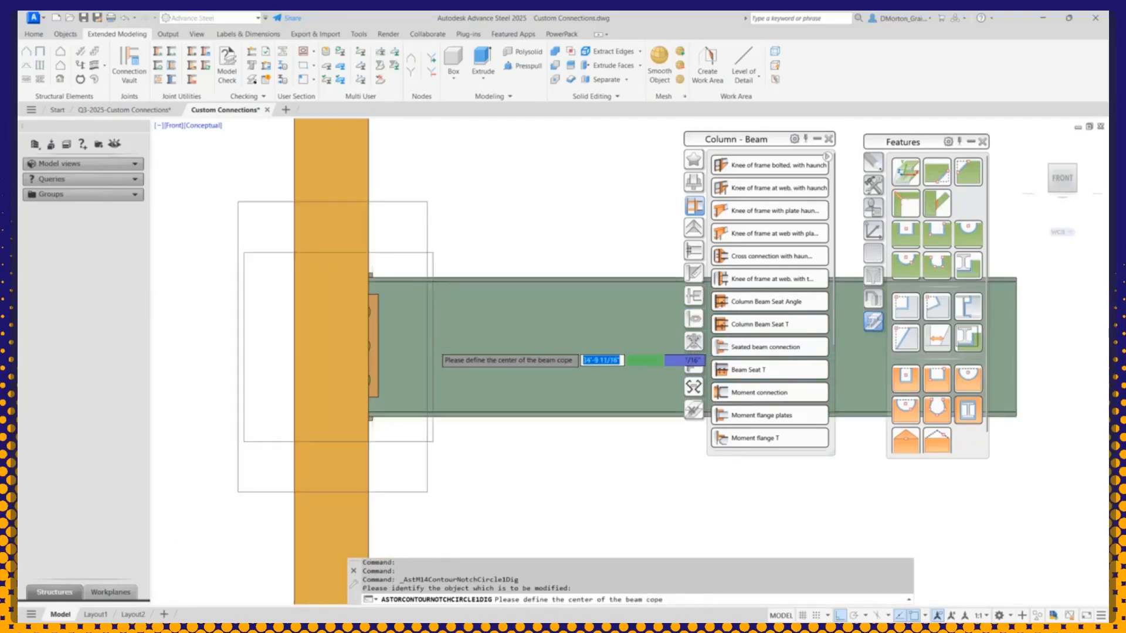
{"action": "scroll", "coordinate": [434, 348], "scroll_direction": "up", "scroll_amount": 1}
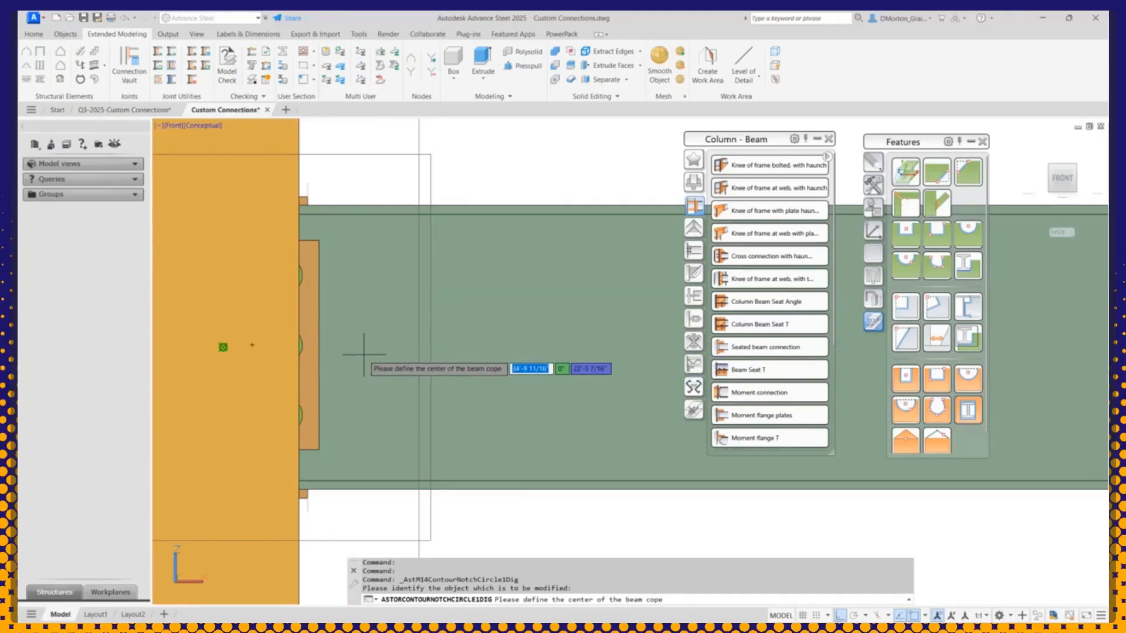
{"action": "key", "text": "Escape"}
{"action": "key", "text": "Escape"}
Step: Change the visual style to 2D Wireframe
{"action": "left_click", "coordinate": [209, 126]}
{"action": "left_click", "coordinate": [241, 158]}
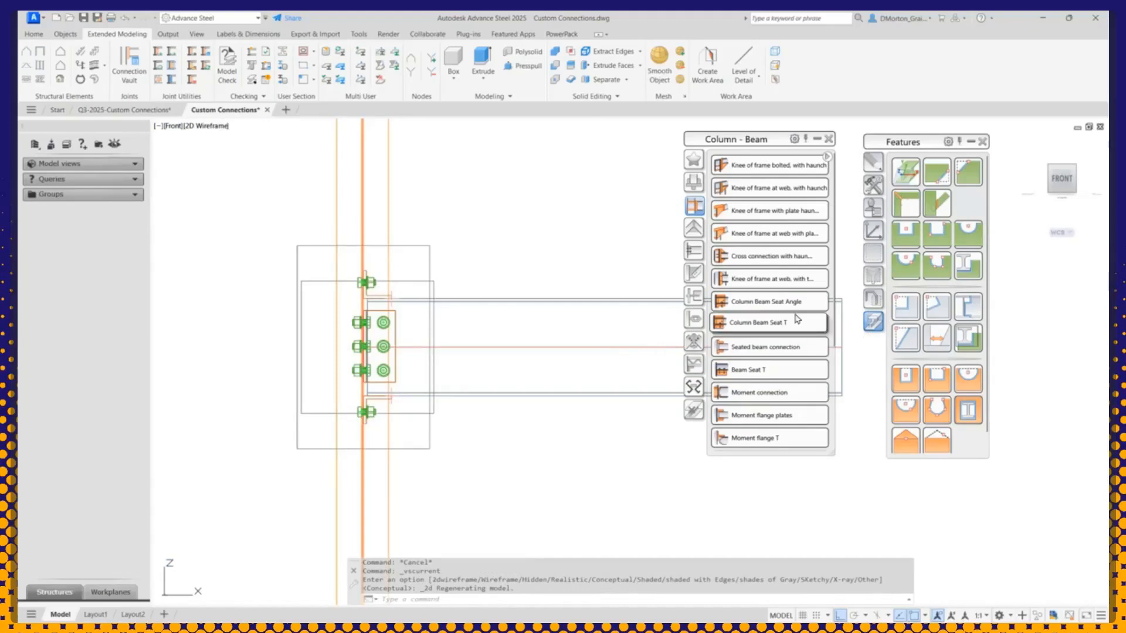
{"action": "left_click", "coordinate": [968, 233]}
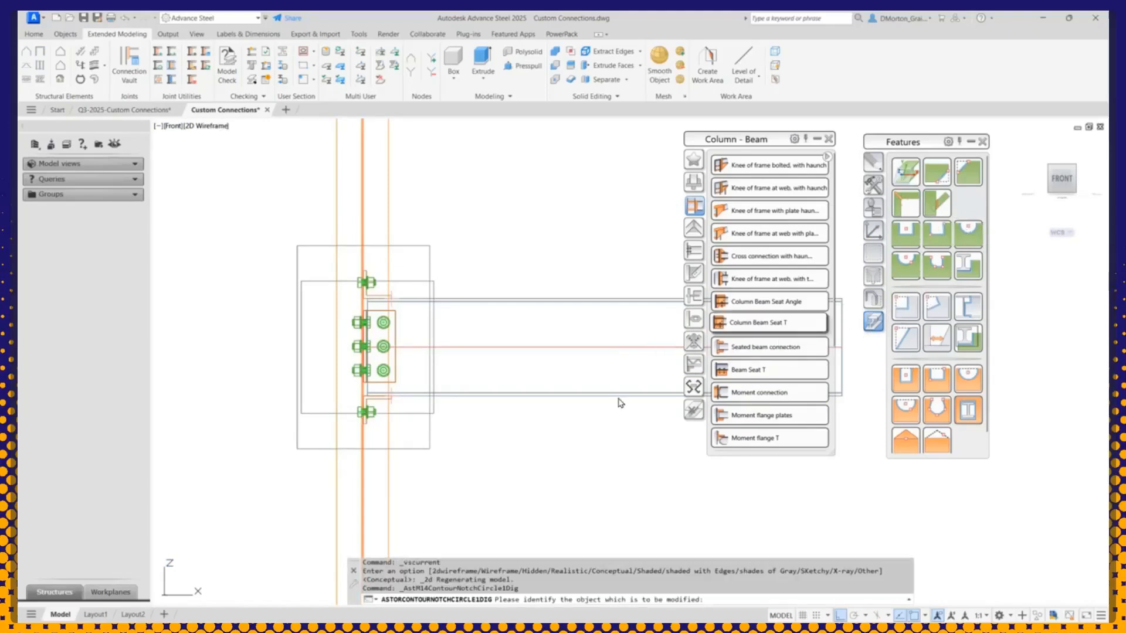
{"action": "left_click", "coordinate": [485, 393]}
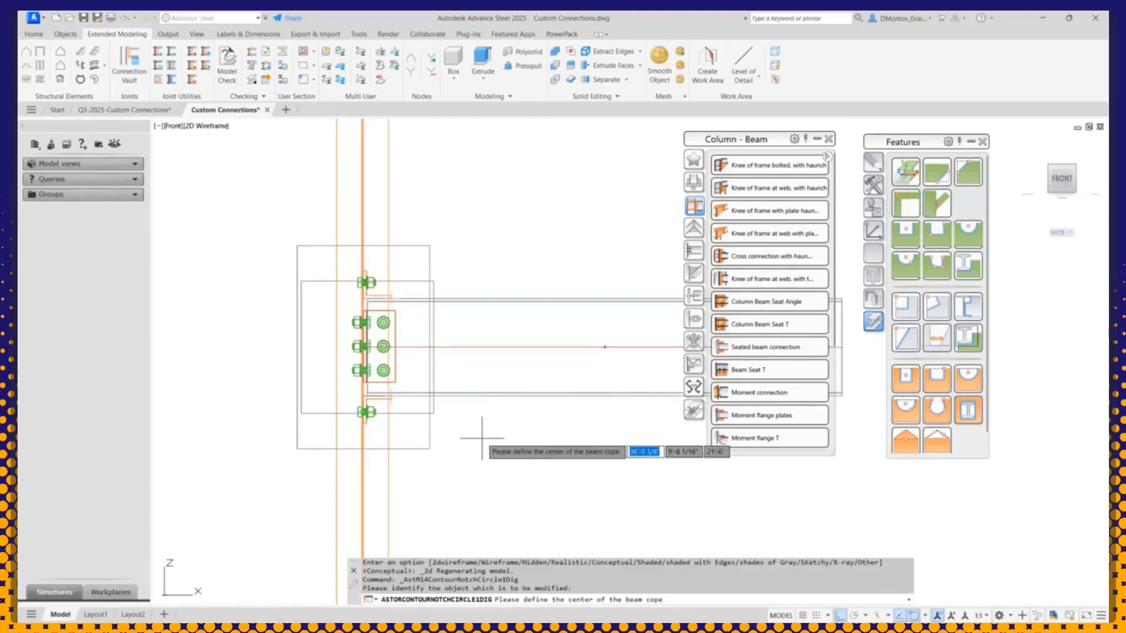
{"action": "scroll", "coordinate": [391, 356], "scroll_direction": "up", "scroll_amount": 6}
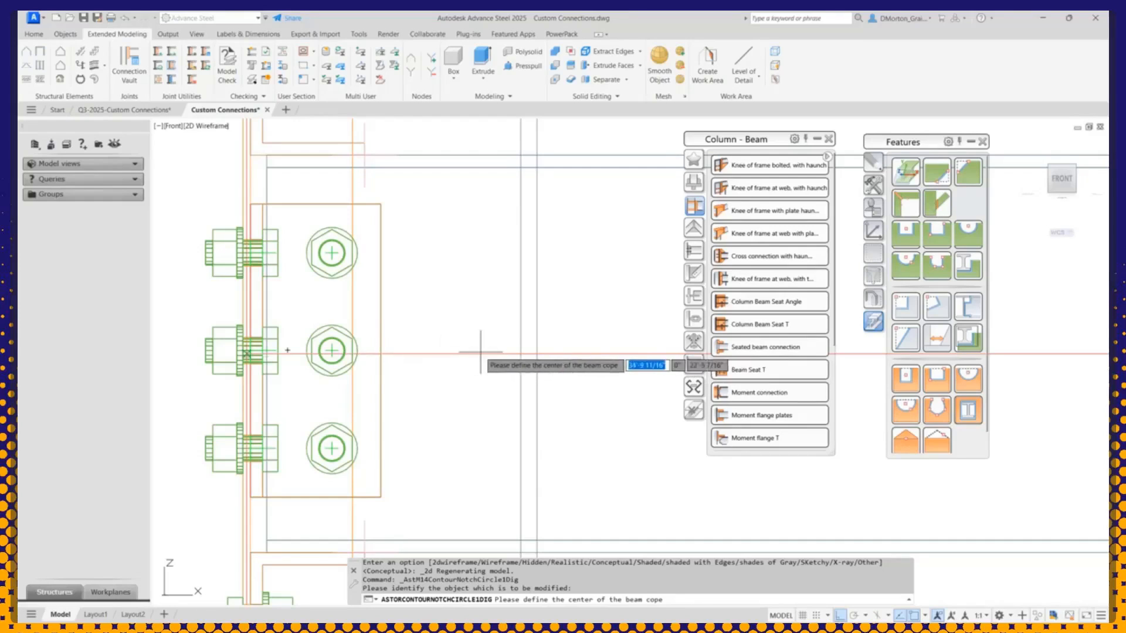
{"action": "scroll", "coordinate": [443, 352], "scroll_direction": "down", "scroll_amount": 2}
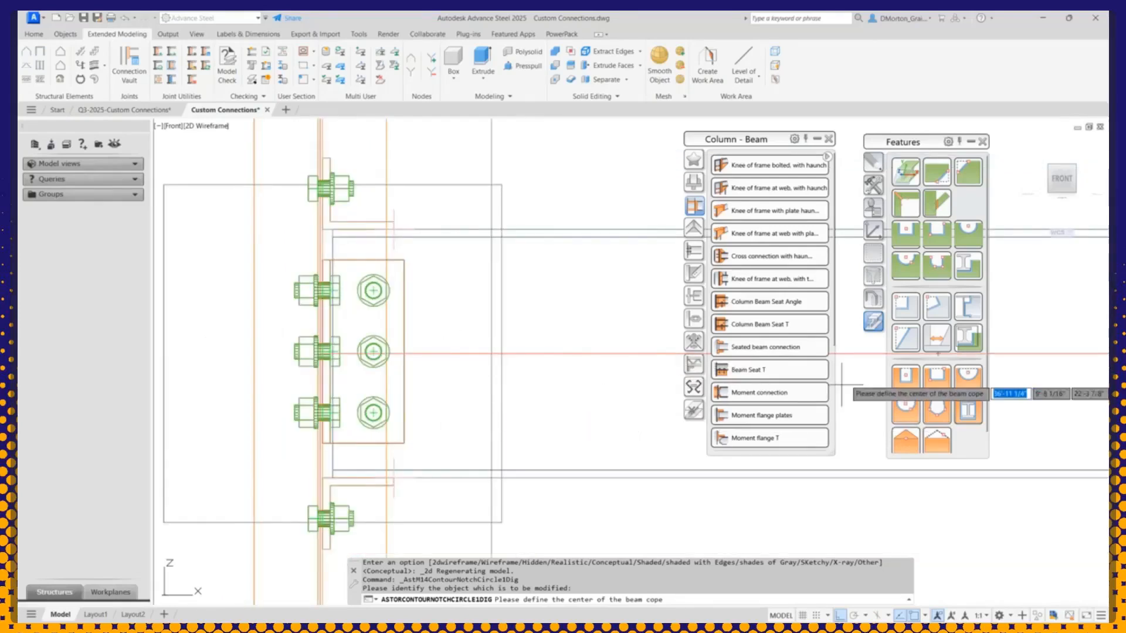
{"action": "key", "text": "Escape"}
{"action": "scroll", "coordinate": [568, 405], "scroll_direction": "down", "scroll_amount": 4}
{"action": "type", "text": "l"}
{"action": "key", "text": "Return"}
{"action": "left_click", "coordinate": [384, 346]}
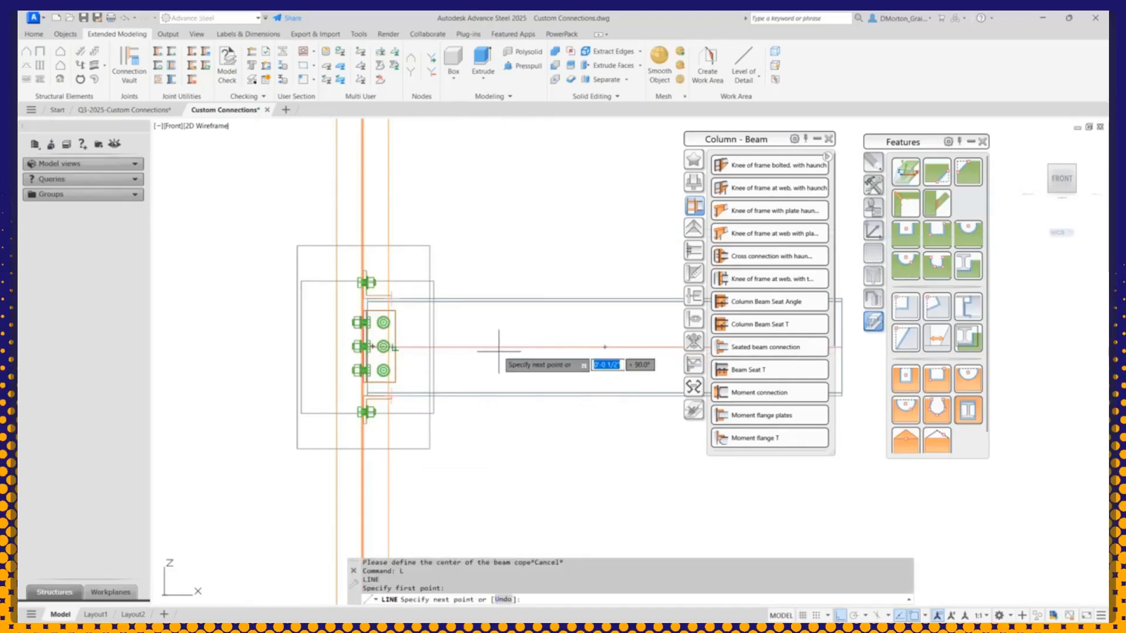
{"action": "key", "text": "Escape"}
Step: Rotate the UCS about X and cut a circular contour in the beam, centred 6" from the clip angle edge's midpoint
{"action": "left_click", "coordinate": [875, 234]}
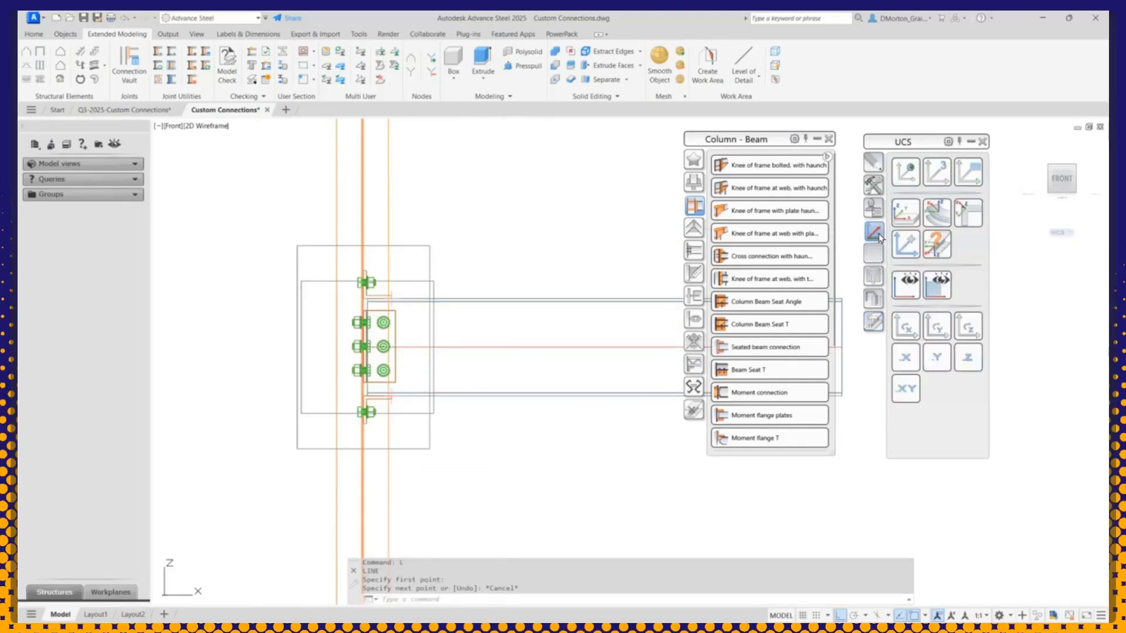
{"action": "left_click", "coordinate": [907, 329]}
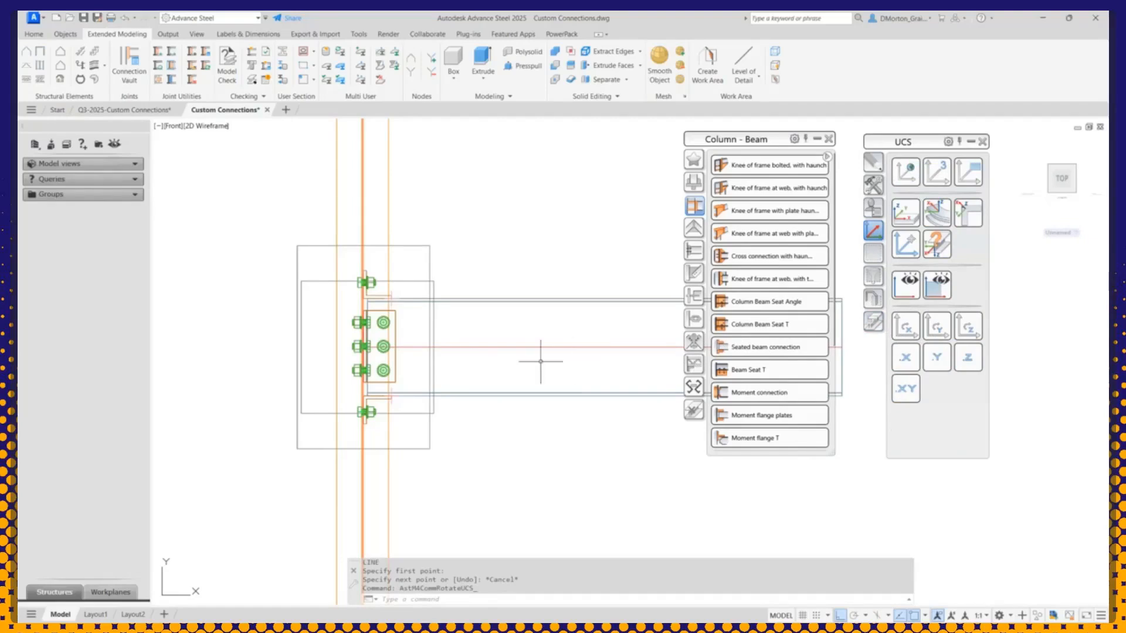
{"action": "left_click", "coordinate": [873, 321]}
{"action": "left_click", "coordinate": [968, 234]}
{"action": "left_click", "coordinate": [474, 302]}
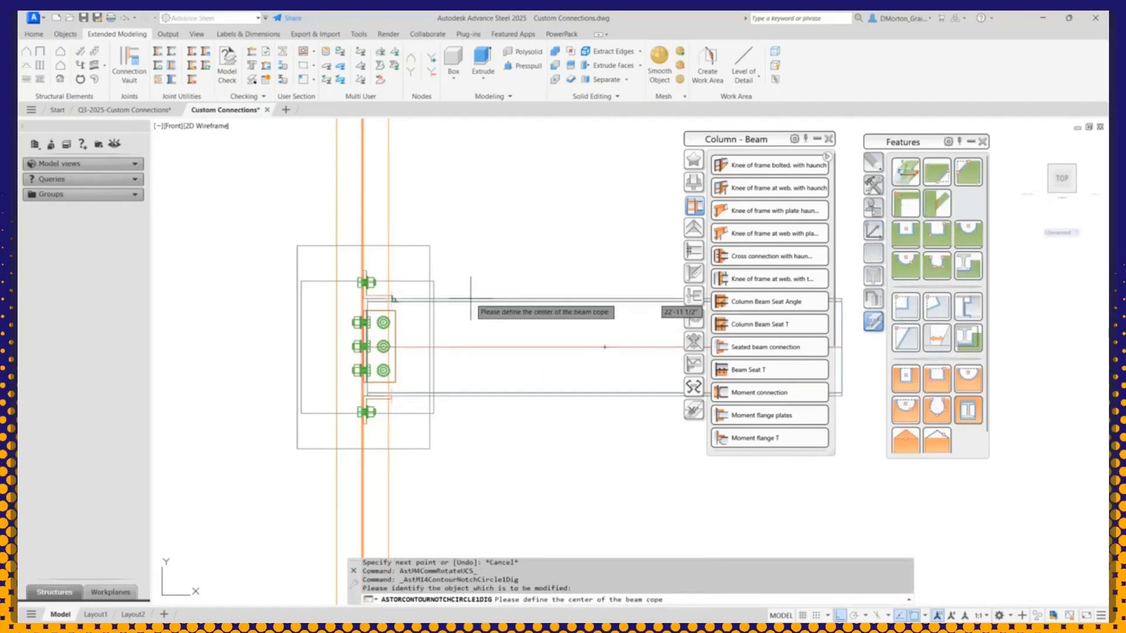
{"action": "scroll", "coordinate": [404, 352], "scroll_direction": "up", "scroll_amount": 3}
{"action": "scroll", "coordinate": [373, 336], "scroll_direction": "up", "scroll_amount": 2}
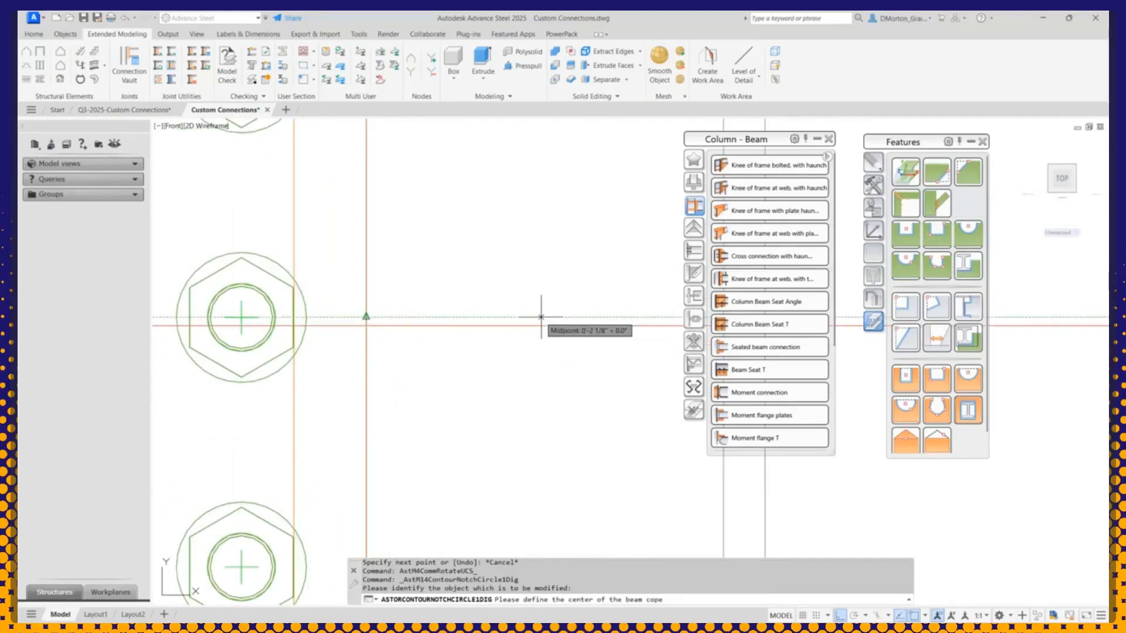
{"action": "left_click", "coordinate": [539, 317]}
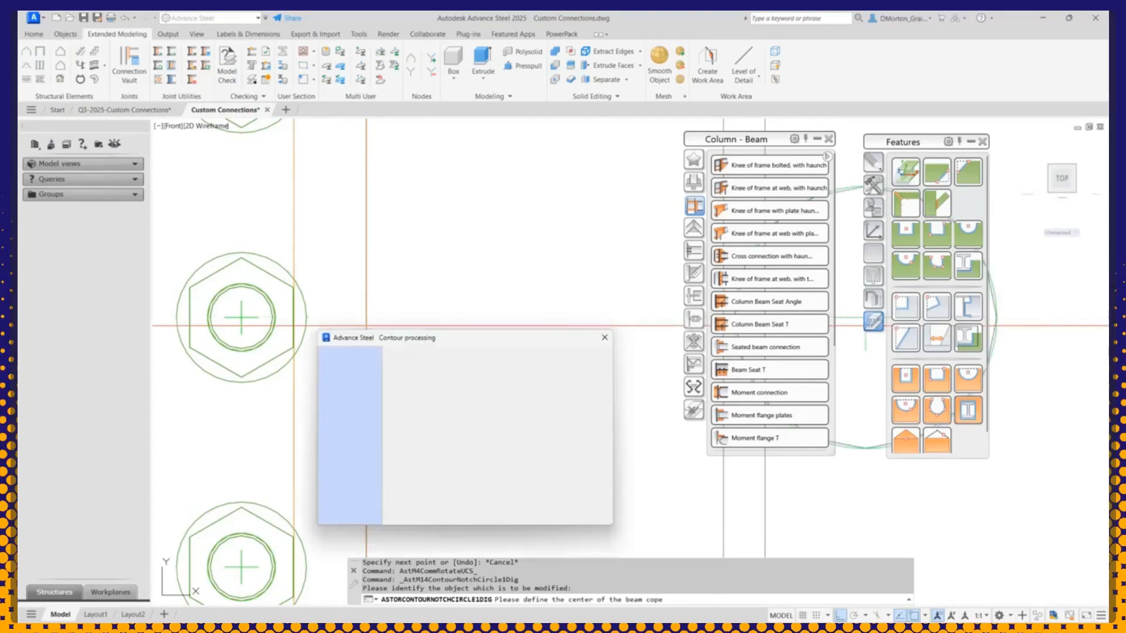
{"action": "key", "text": "Return"}
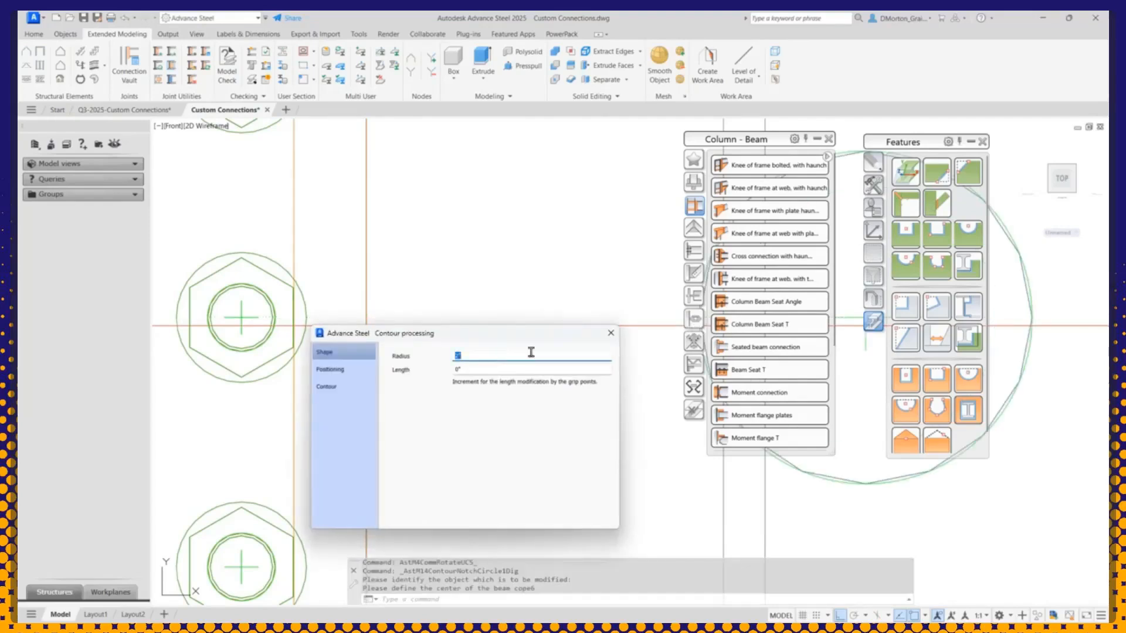
{"action": "left_click", "coordinate": [611, 333]}
{"action": "scroll", "coordinate": [414, 335], "scroll_direction": "down", "scroll_amount": 3}
{"action": "scroll", "coordinate": [414, 335], "scroll_direction": "down", "scroll_amount": 2}
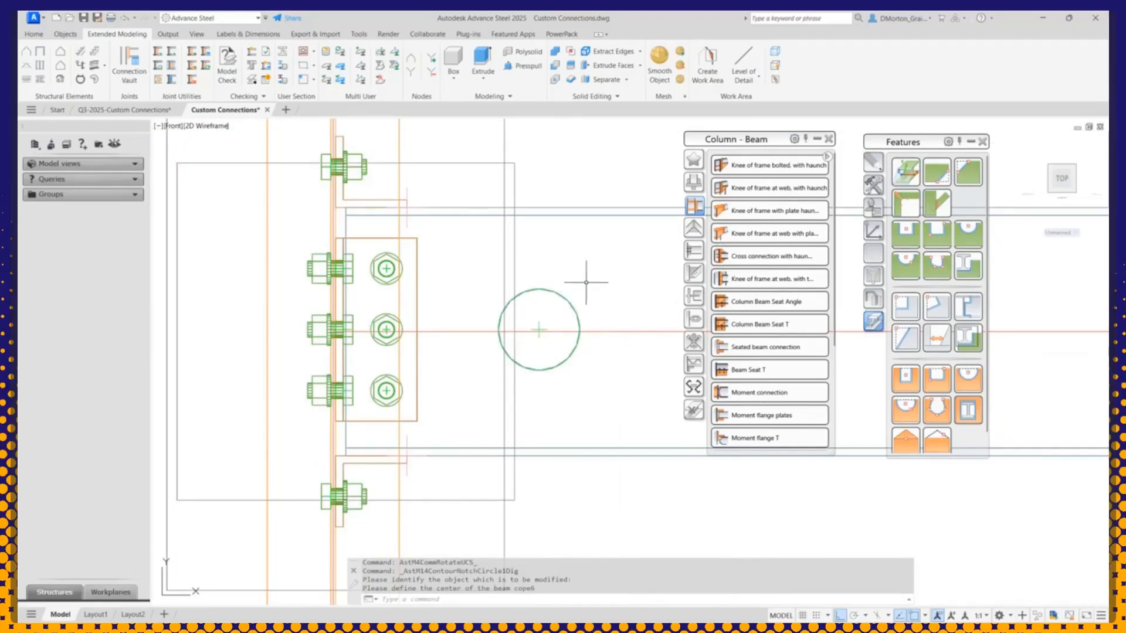
Step: Add corner cuts to both top flange corners at the beam's free end
{"action": "middle_click_drag", "start_coordinate": [602, 284], "coordinate": [486, 337], "text": "shift"}
{"action": "scroll", "coordinate": [318, 268], "scroll_direction": "down", "scroll_amount": 4}
{"action": "scroll", "coordinate": [452, 313], "scroll_direction": "up", "scroll_amount": 5}
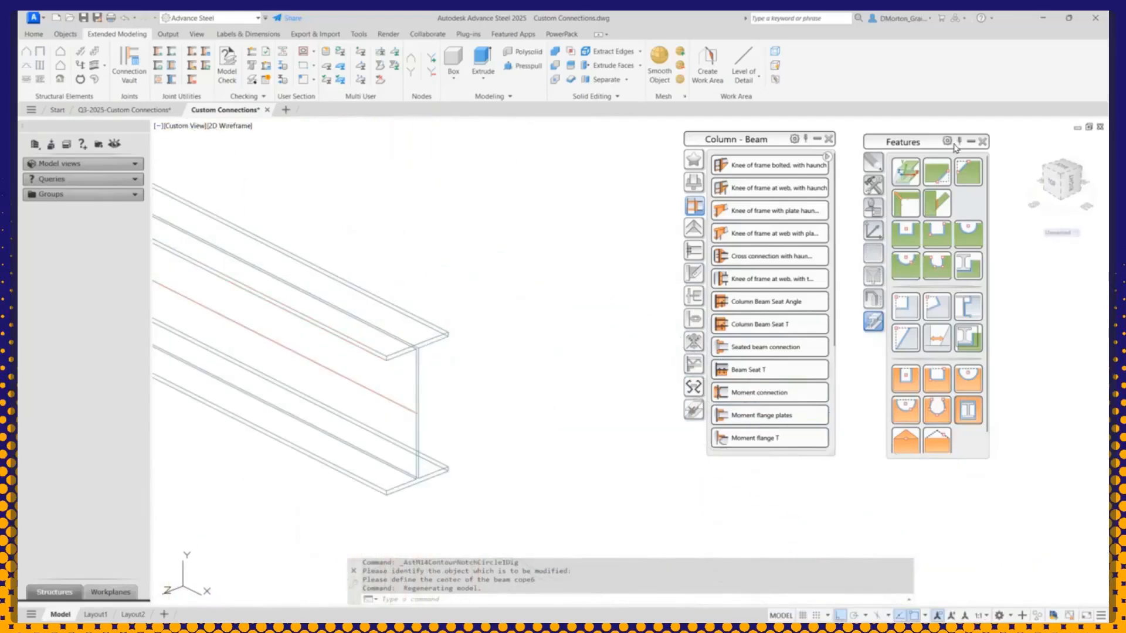
{"action": "left_click", "coordinate": [967, 172]}
{"action": "left_click", "coordinate": [518, 330]}
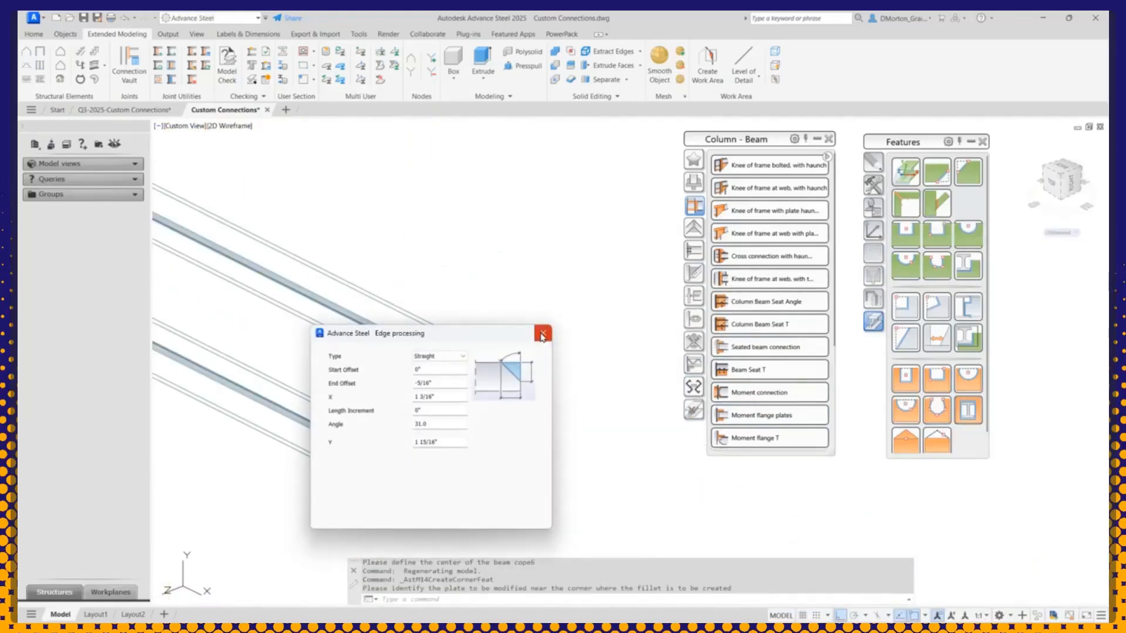
{"action": "left_click", "coordinate": [542, 334]}
{"action": "left_click", "coordinate": [937, 171]}
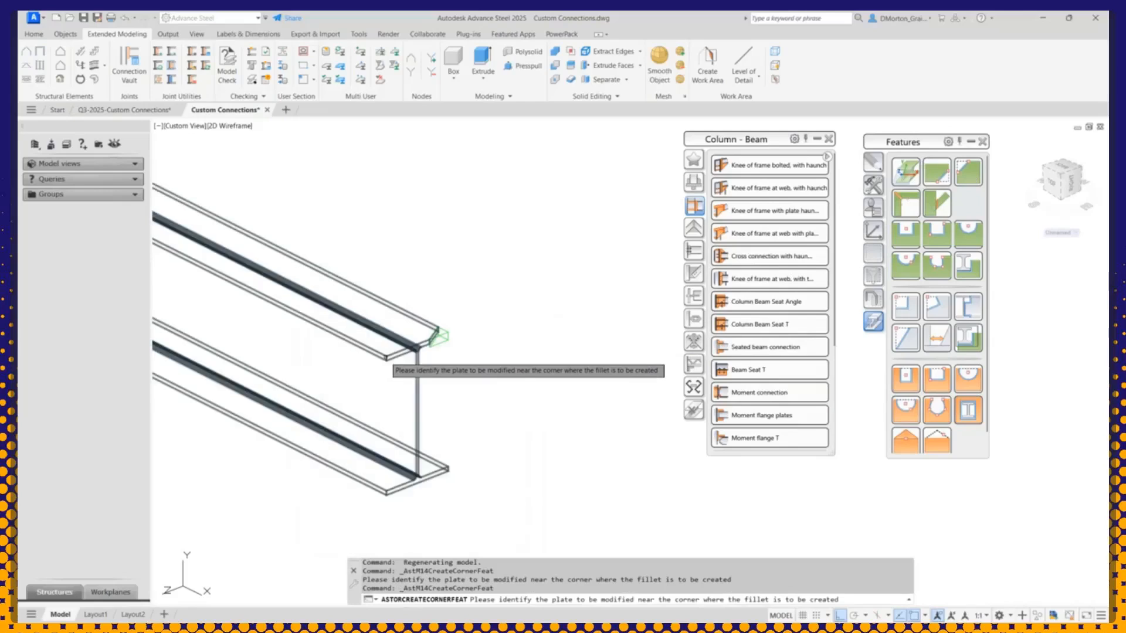
{"action": "left_click", "coordinate": [384, 353]}
{"action": "left_click", "coordinate": [543, 334]}
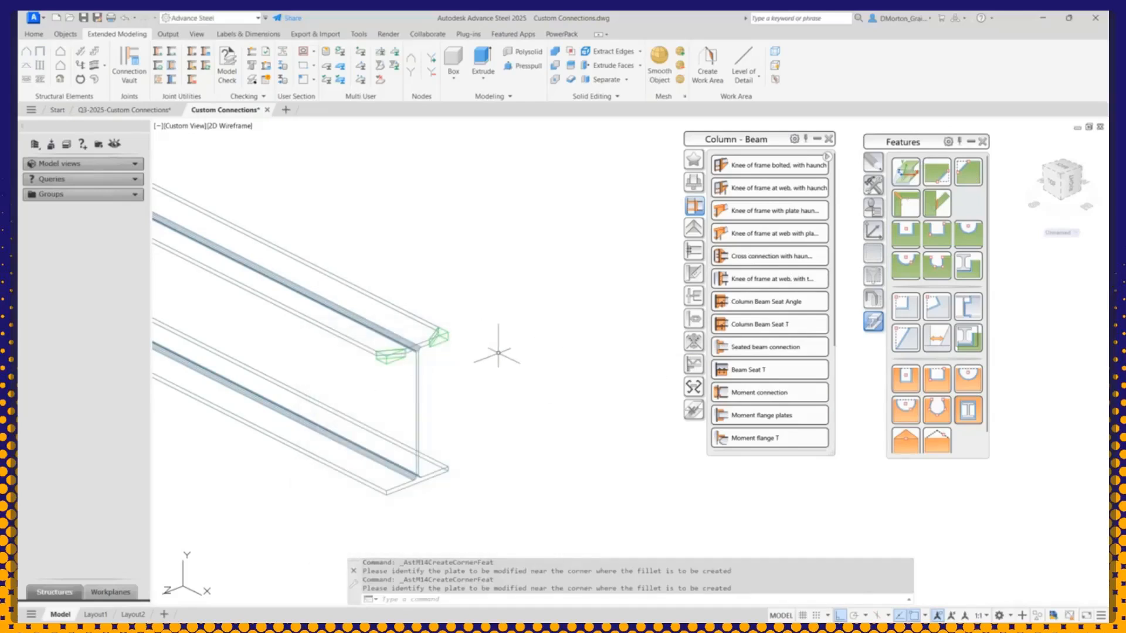
Step: Move the UCS origin to the bottom flange's lower outer corner at the beam's free end
{"action": "scroll", "coordinate": [533, 320], "scroll_direction": "down", "scroll_amount": 2}
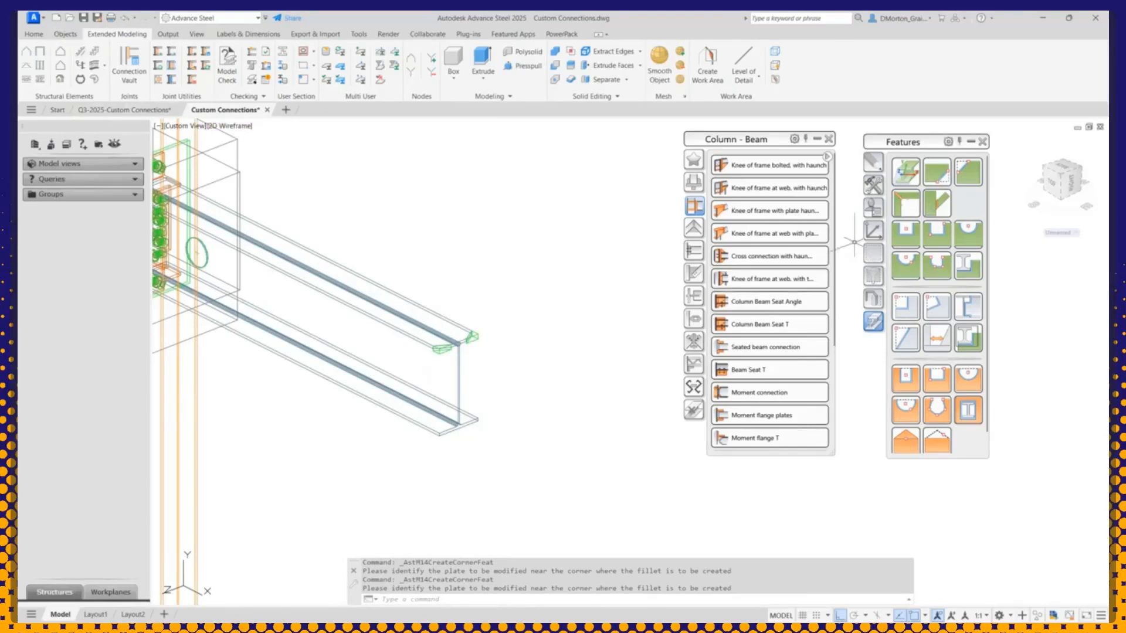
{"action": "left_click", "coordinate": [873, 231]}
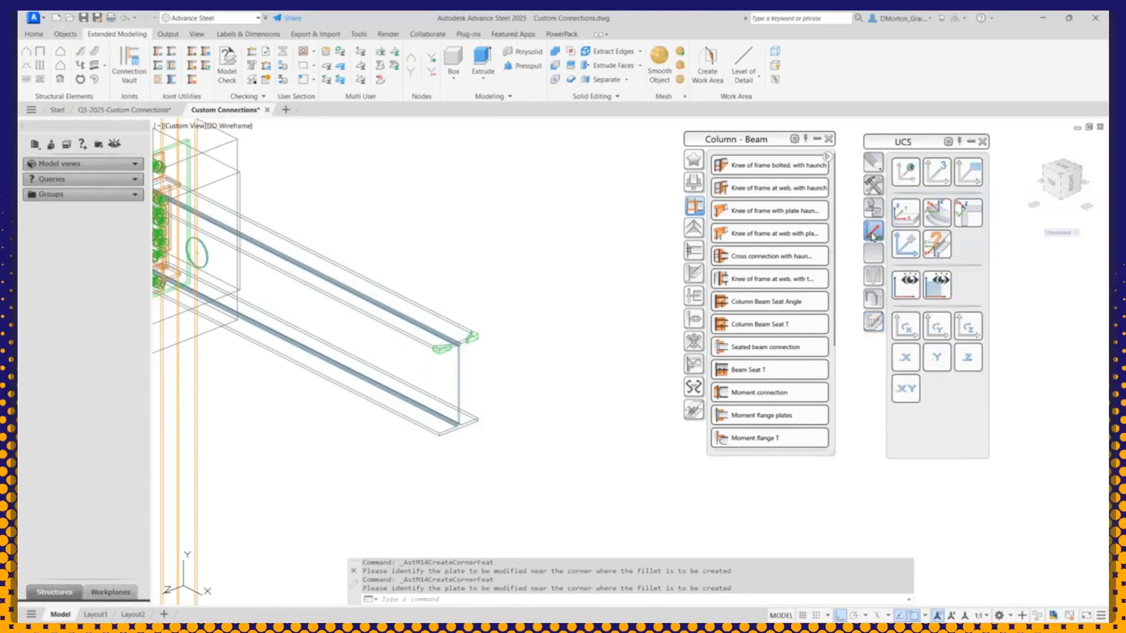
{"action": "left_click", "coordinate": [908, 240]}
{"action": "scroll", "coordinate": [411, 449], "scroll_direction": "up", "scroll_amount": 3}
{"action": "left_click", "coordinate": [509, 418]}
{"action": "scroll", "coordinate": [509, 418], "scroll_direction": "up", "scroll_amount": 2}
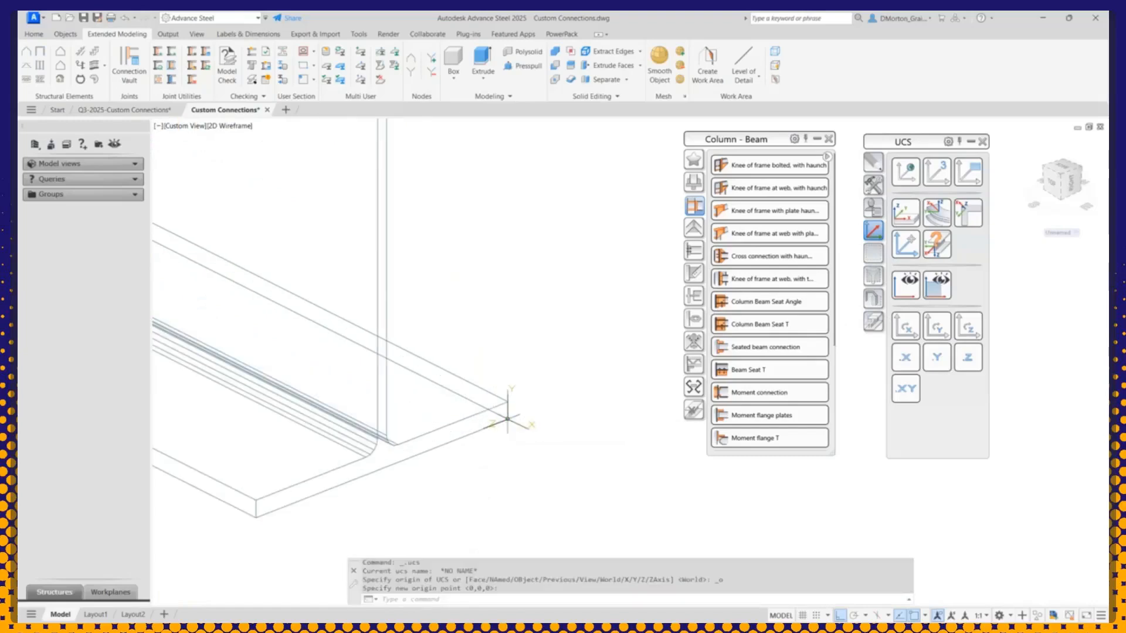
Step: Reset the UCS to World and set its origin at the bottom flange's lower outer corner
{"action": "left_click", "coordinate": [906, 172]}
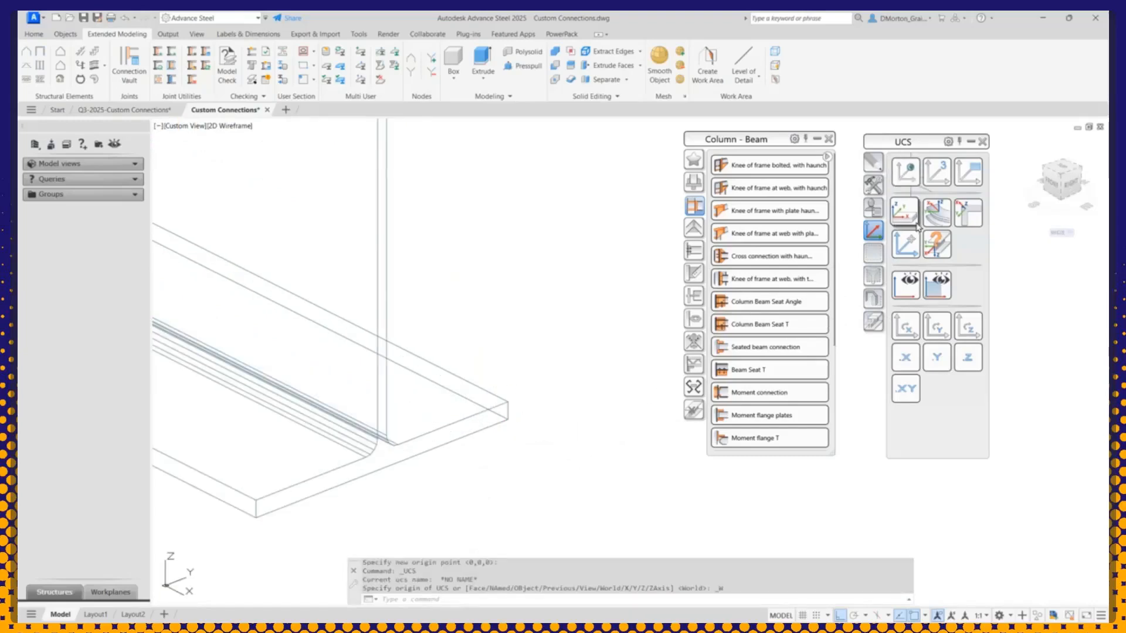
{"action": "left_click", "coordinate": [906, 244]}
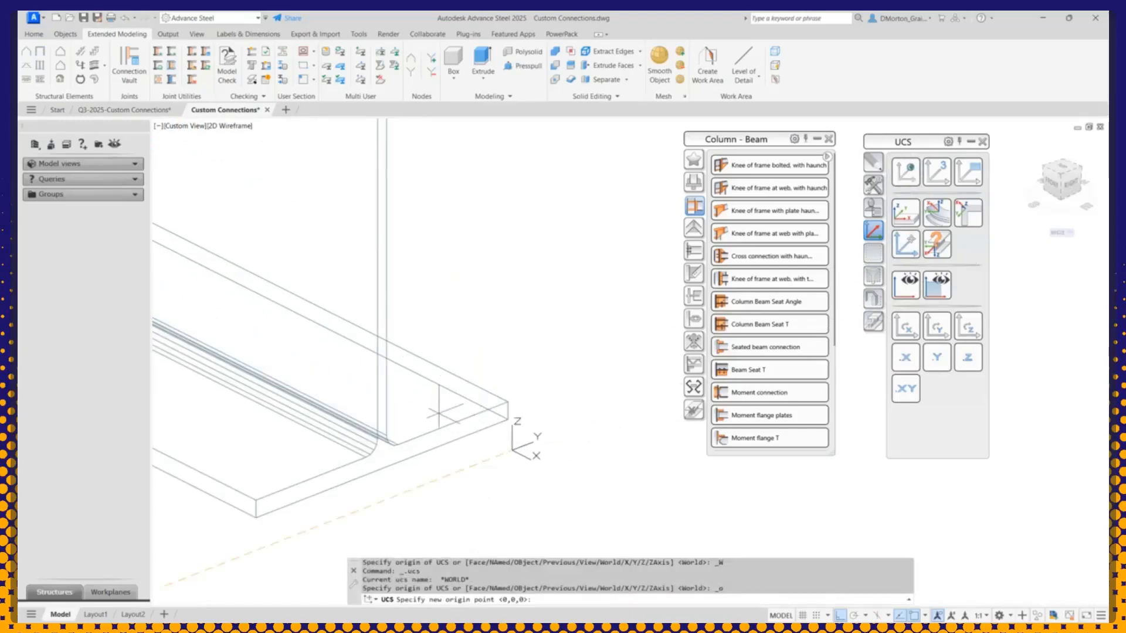
{"action": "left_click", "coordinate": [507, 418]}
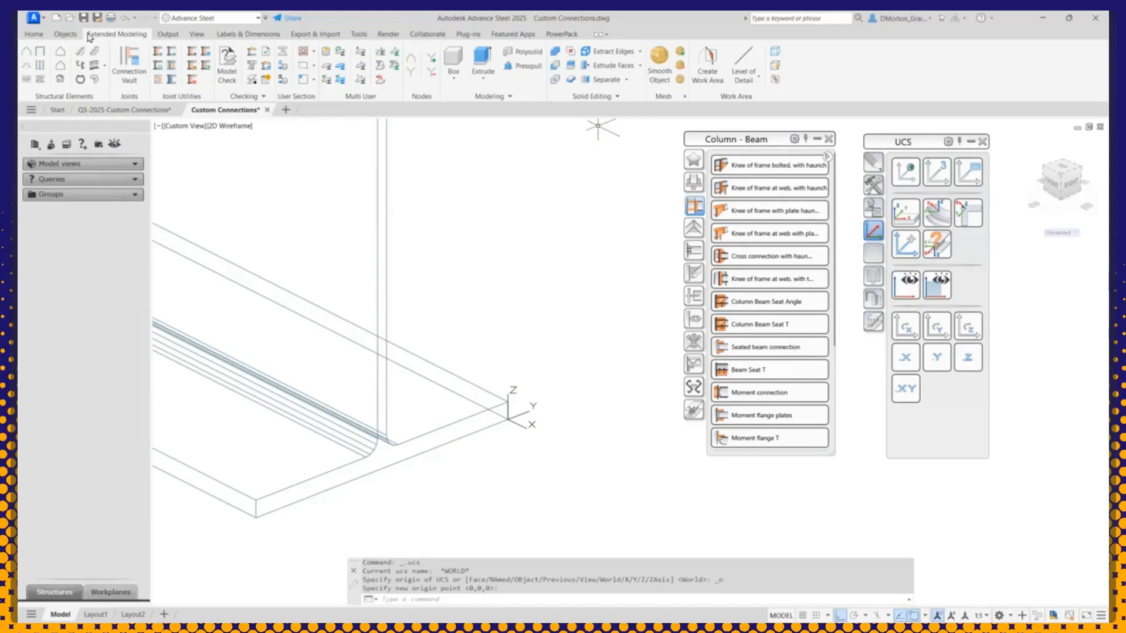
Step: Create a rectangular plate under the bottom flange, from its end corner diagonally to a nearest point on the opposite flange edge
{"action": "left_click", "coordinate": [64, 35]}
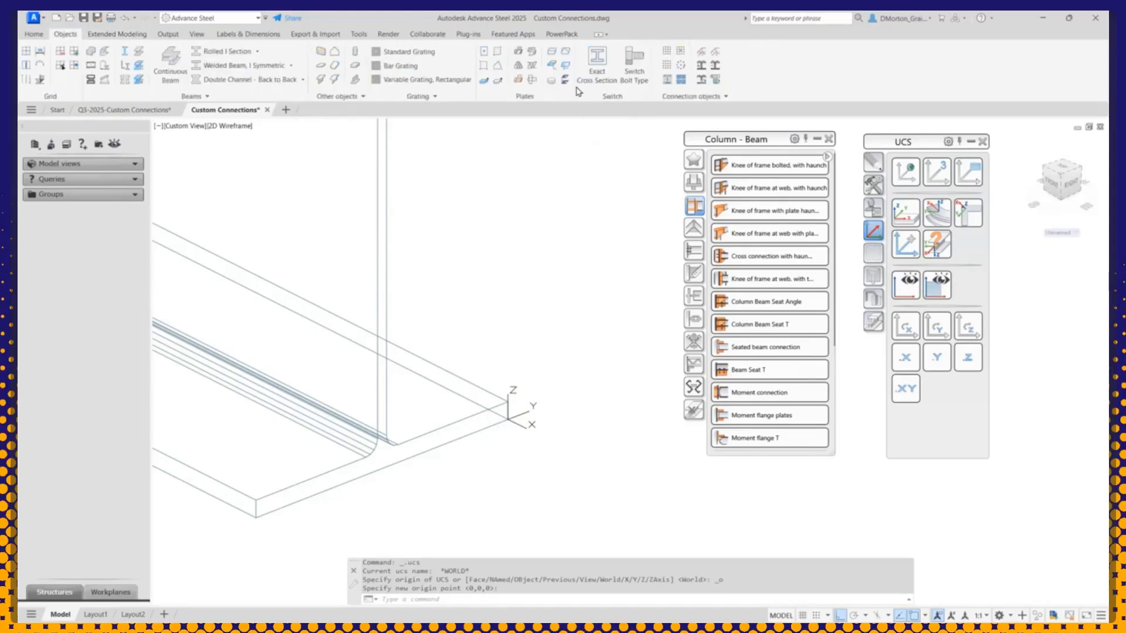
{"action": "left_click", "coordinate": [498, 81]}
{"action": "left_click", "coordinate": [255, 517]}
{"action": "scroll", "coordinate": [375, 472], "scroll_direction": "down", "scroll_amount": 2}
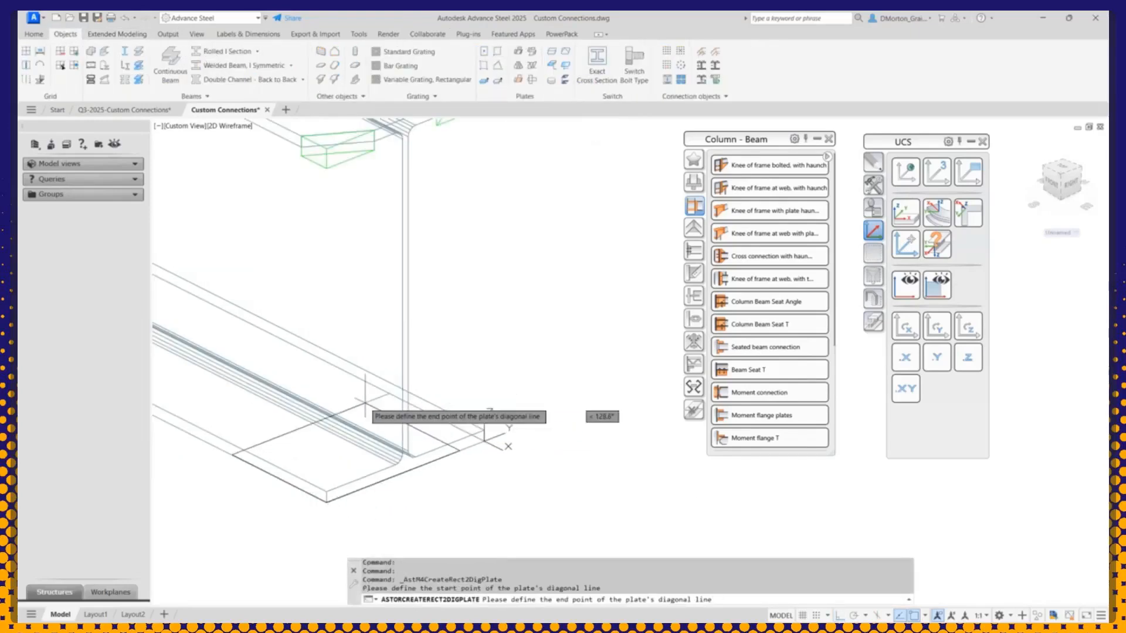
{"action": "right_click", "coordinate": [321, 360], "text": "shift"}
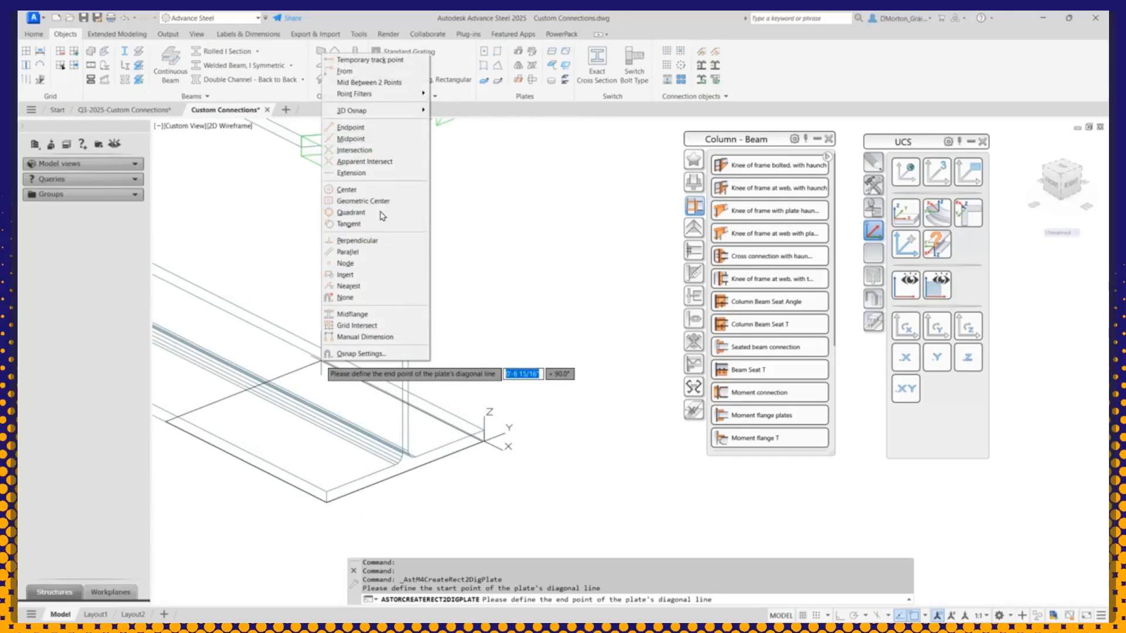
{"action": "left_click", "coordinate": [351, 286]}
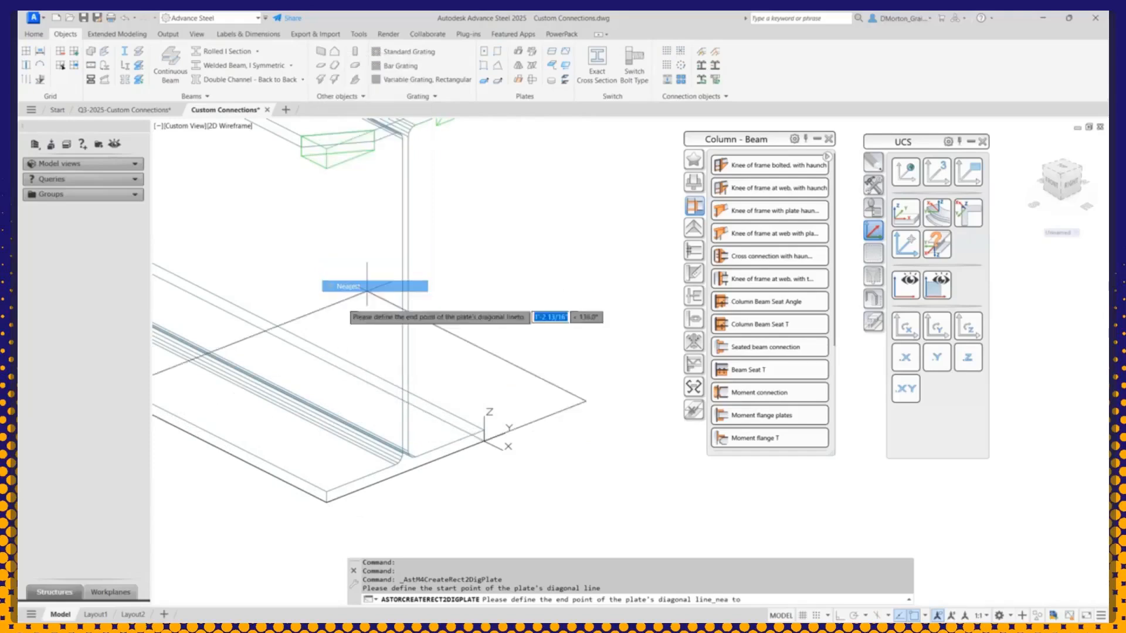
{"action": "left_click", "coordinate": [291, 345]}
Step: Set the new plate's justification to 0.00 and close its properties
{"action": "left_click", "coordinate": [347, 370]}
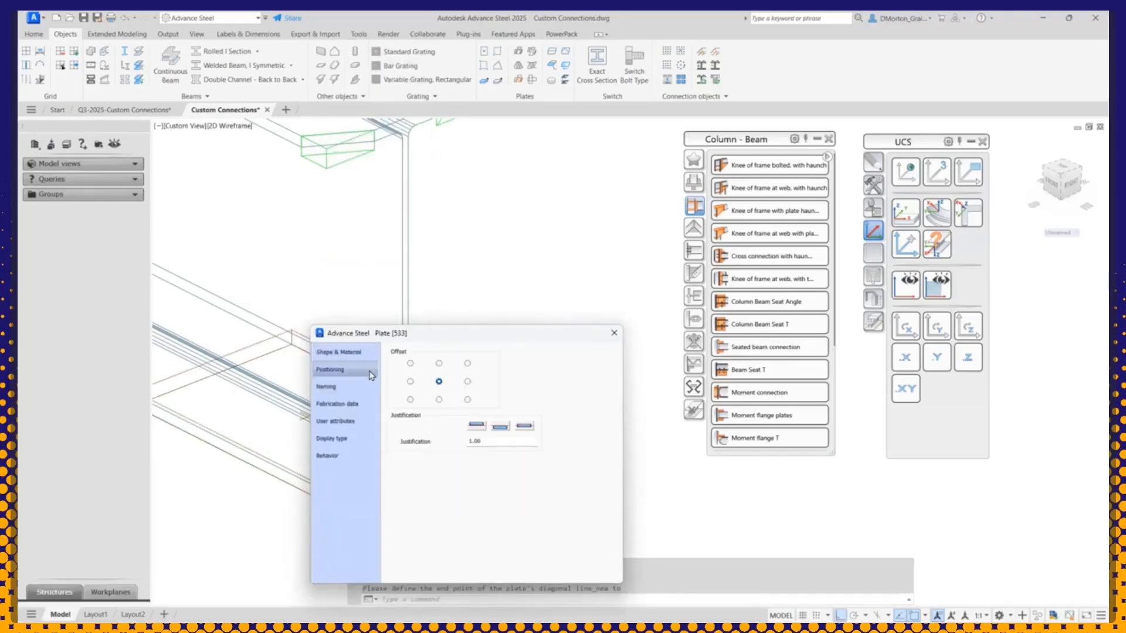
{"action": "left_click", "coordinate": [500, 427]}
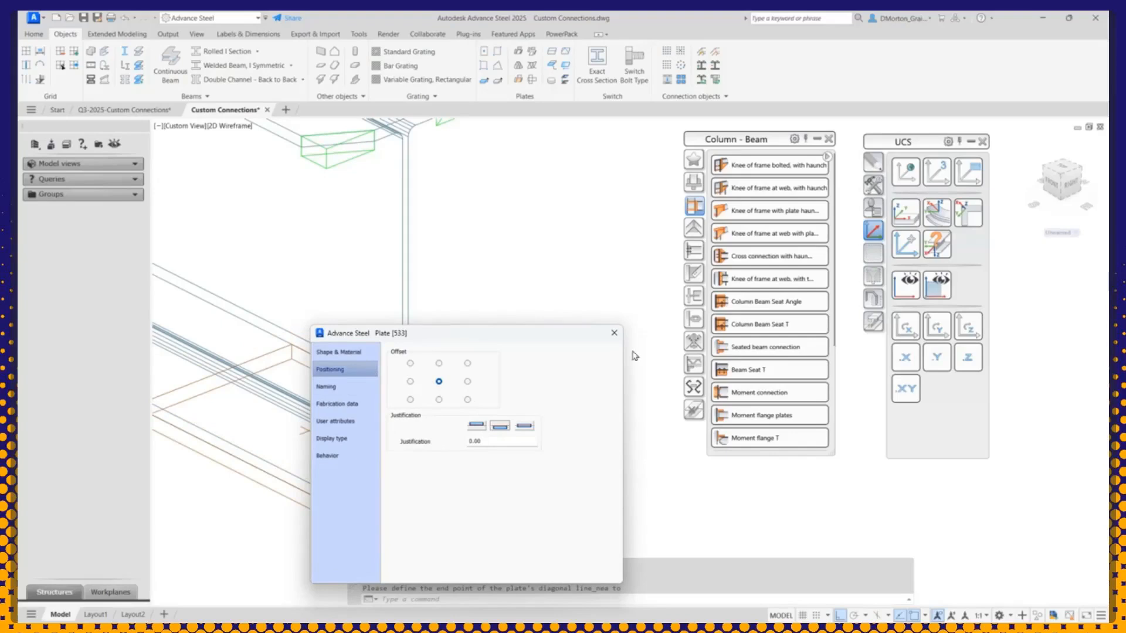
{"action": "left_click", "coordinate": [614, 334]}
Step: Weld the new plate to the beam's bottom flange with a weld point at their contact, keeping the default fillet weld properties
{"action": "left_click", "coordinate": [702, 54]}
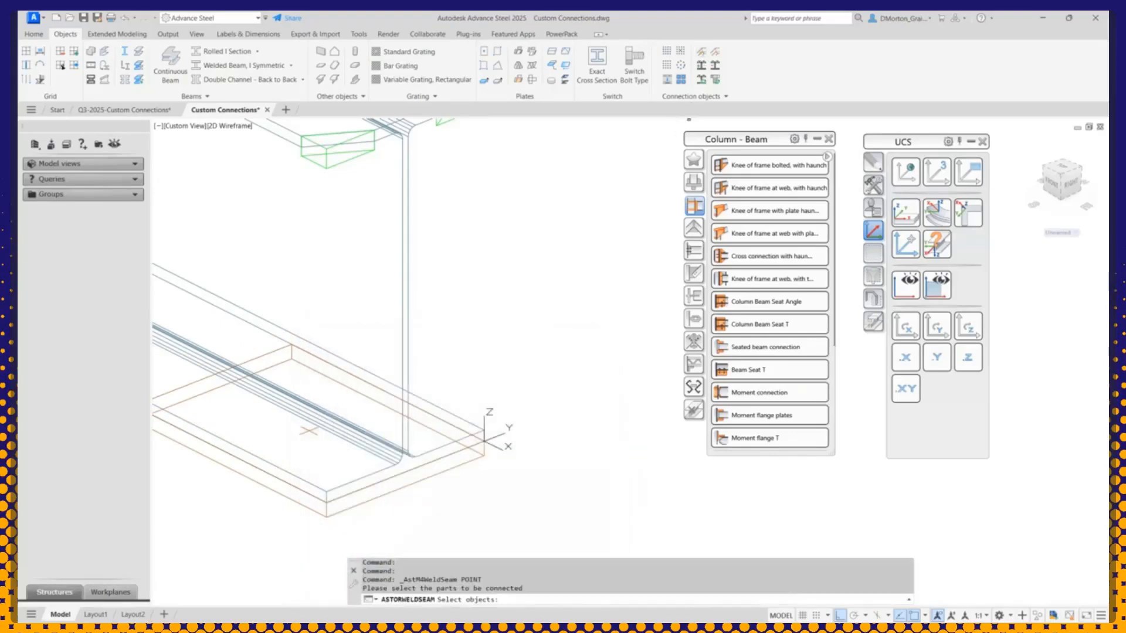
{"action": "left_click", "coordinate": [426, 495]}
{"action": "left_click", "coordinate": [369, 431]}
{"action": "key", "text": "Return"}
{"action": "left_click", "coordinate": [407, 470]}
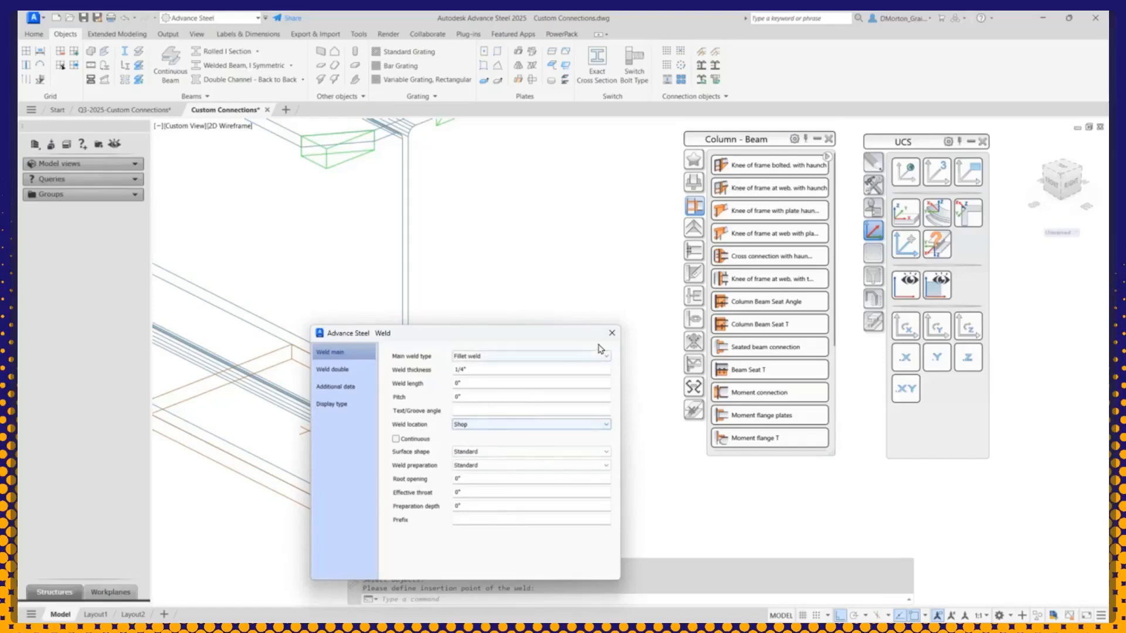
{"action": "left_click", "coordinate": [611, 333]}
{"action": "scroll", "coordinate": [594, 324], "scroll_direction": "down", "scroll_amount": 4}
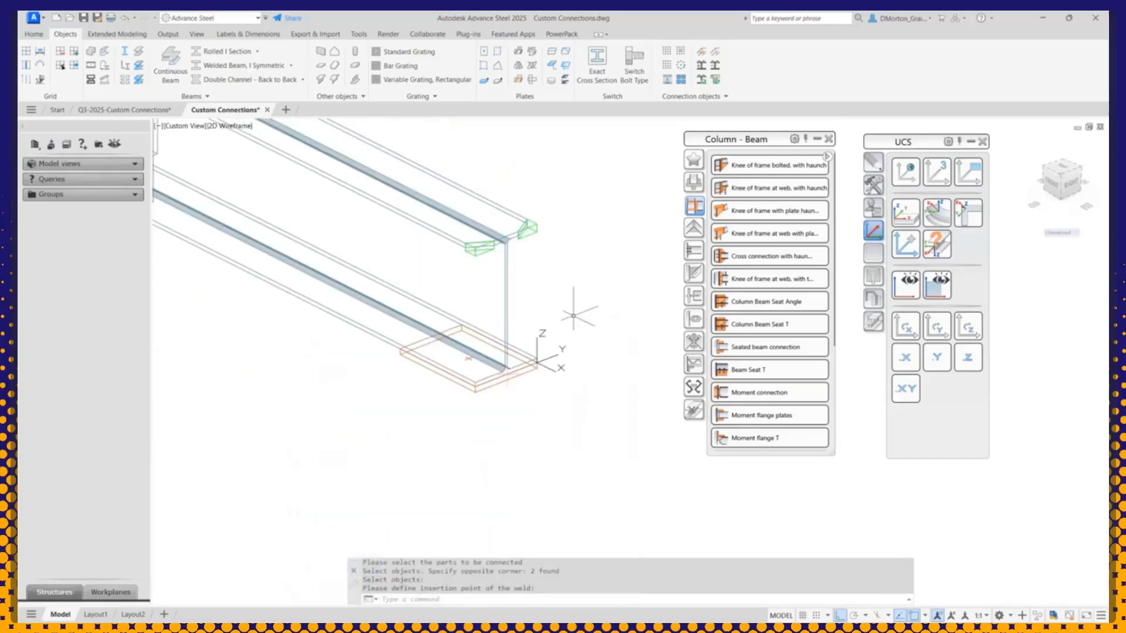
Step: Add a plate on the beam's flange, using a reference point at the top of the web at the beam's free end
{"action": "left_click", "coordinate": [874, 208]}
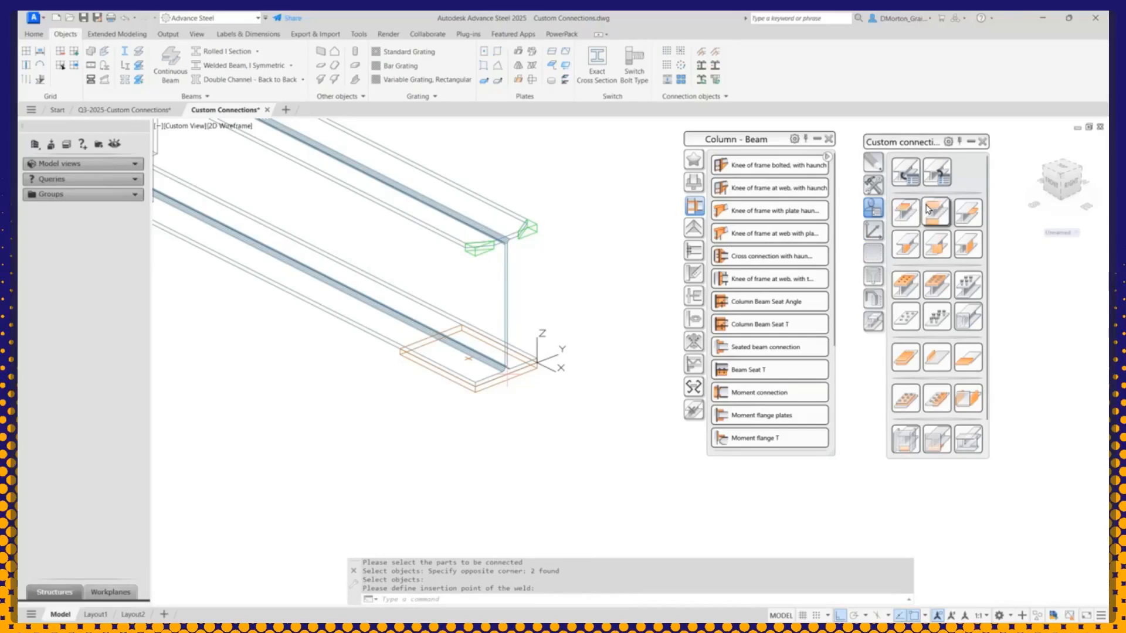
{"action": "left_click", "coordinate": [934, 220]}
{"action": "left_click", "coordinate": [505, 291]}
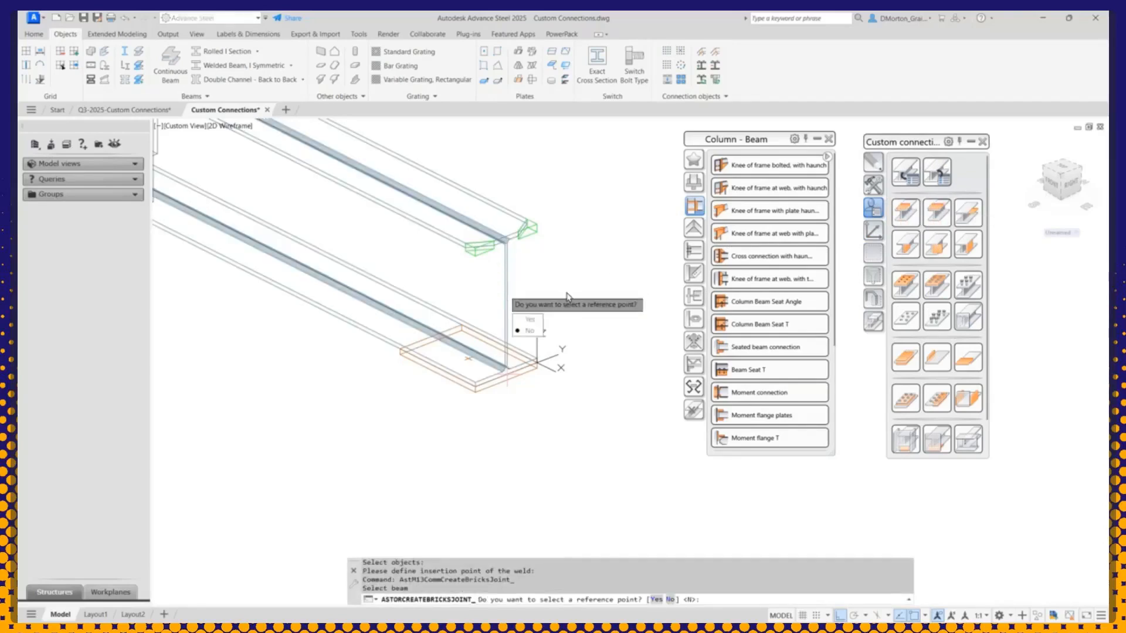
{"action": "left_click", "coordinate": [537, 321]}
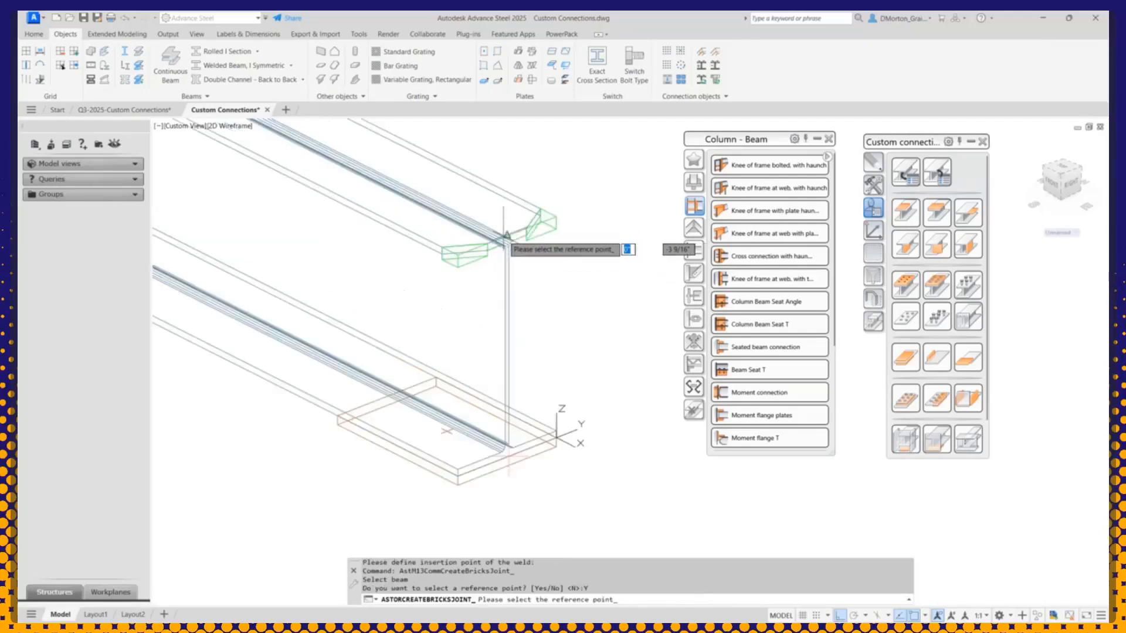
{"action": "scroll", "coordinate": [511, 234], "scroll_direction": "up", "scroll_amount": 4}
{"action": "left_click", "coordinate": [511, 234]}
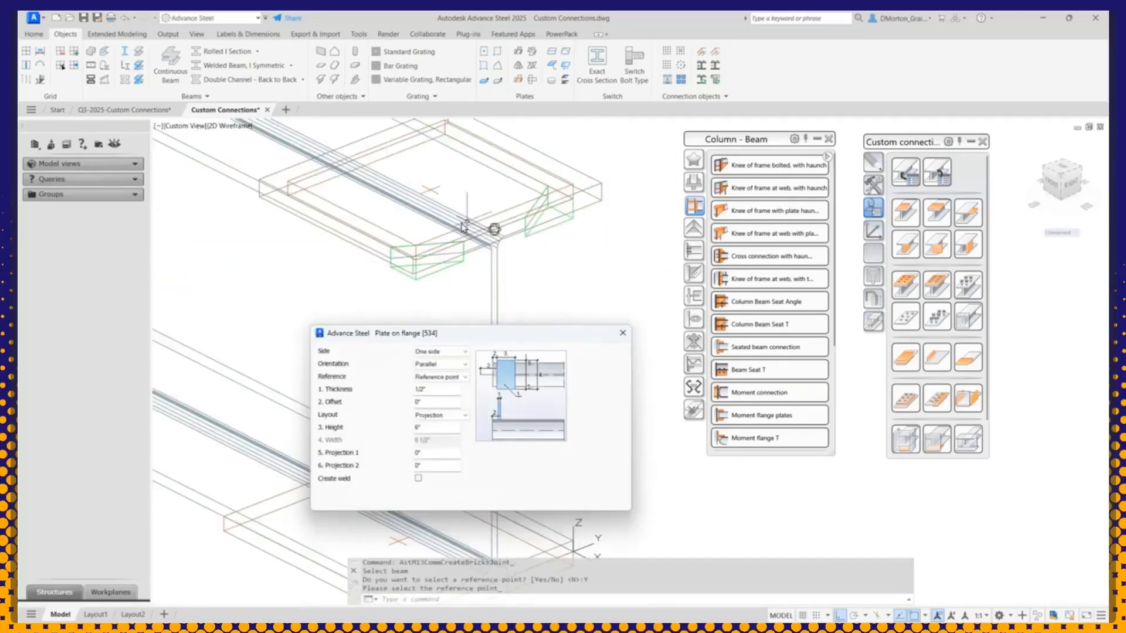
Step: Switch the flange plate to the other side and set its offset to 12 inches
{"action": "left_click", "coordinate": [444, 352]}
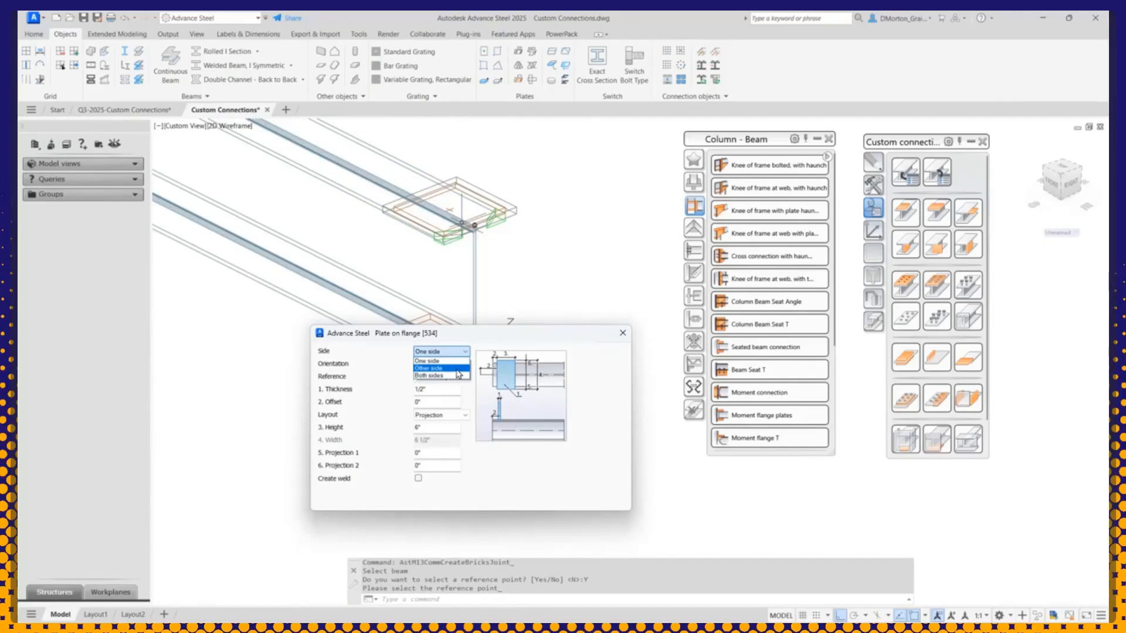
{"action": "left_click", "coordinate": [456, 369]}
{"action": "left_click_drag", "start_coordinate": [491, 339], "coordinate": [683, 303]}
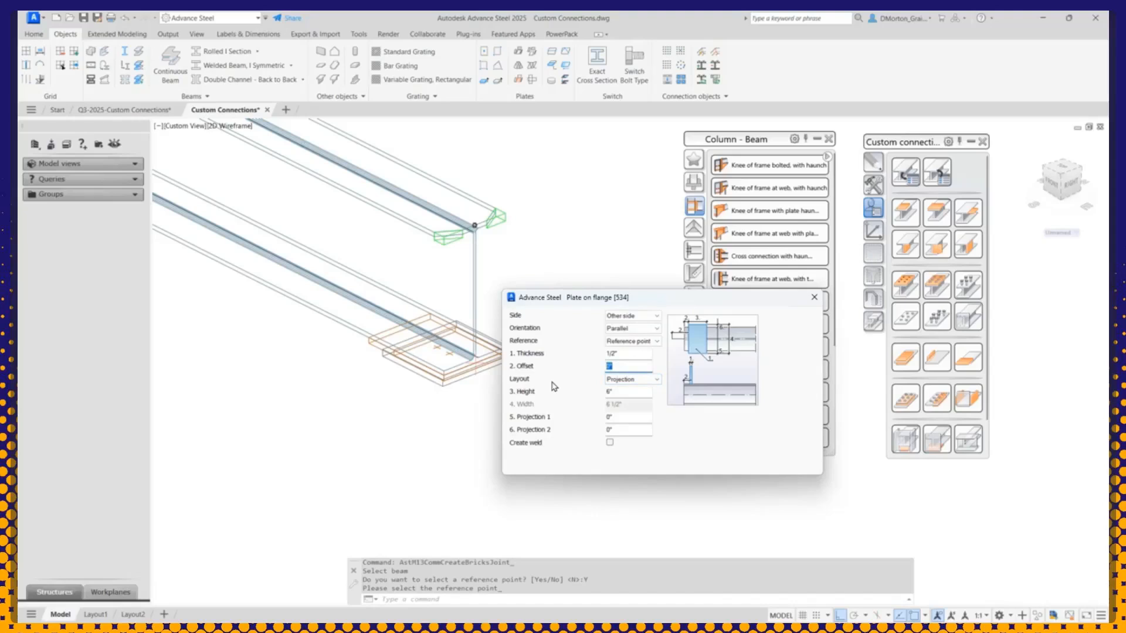
{"action": "key", "text": "Return"}
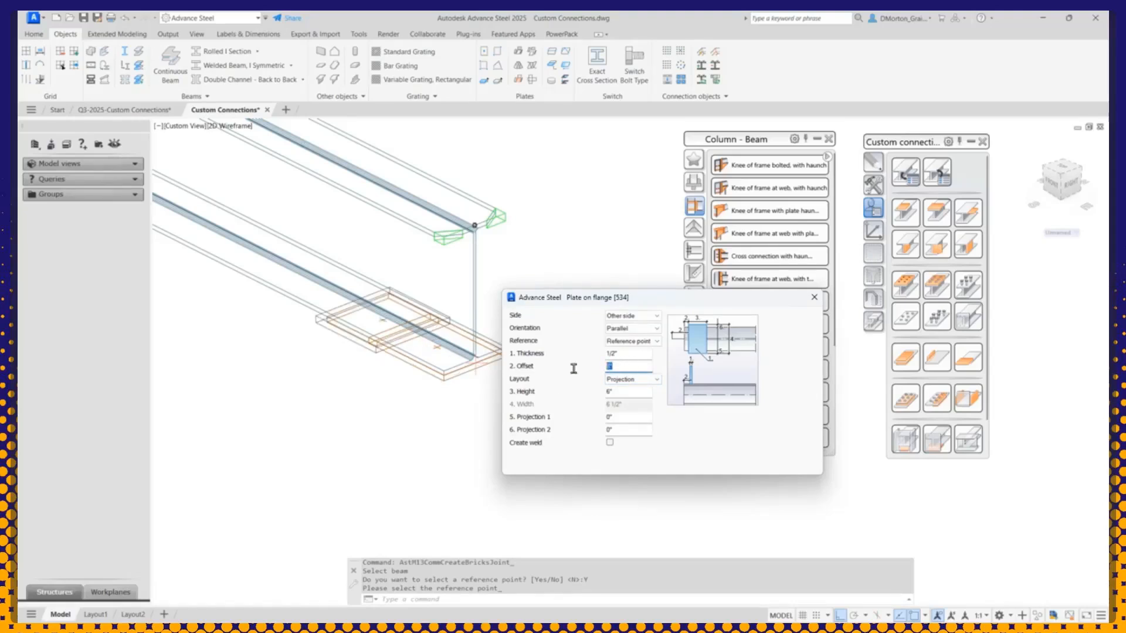
{"action": "type", "text": "12"}
{"action": "key", "text": "Return"}
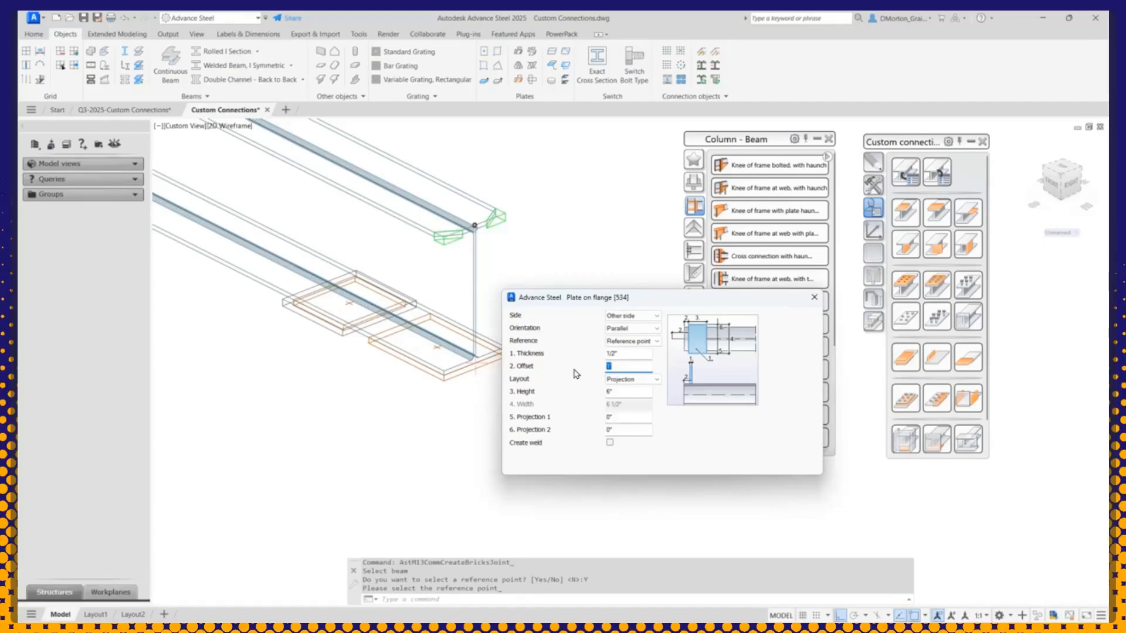
Step: Set the flange plate's height to 8 inches and close its properties
{"action": "left_click", "coordinate": [626, 391]}
{"action": "type", "text": "8"}
{"action": "key", "text": "Return"}
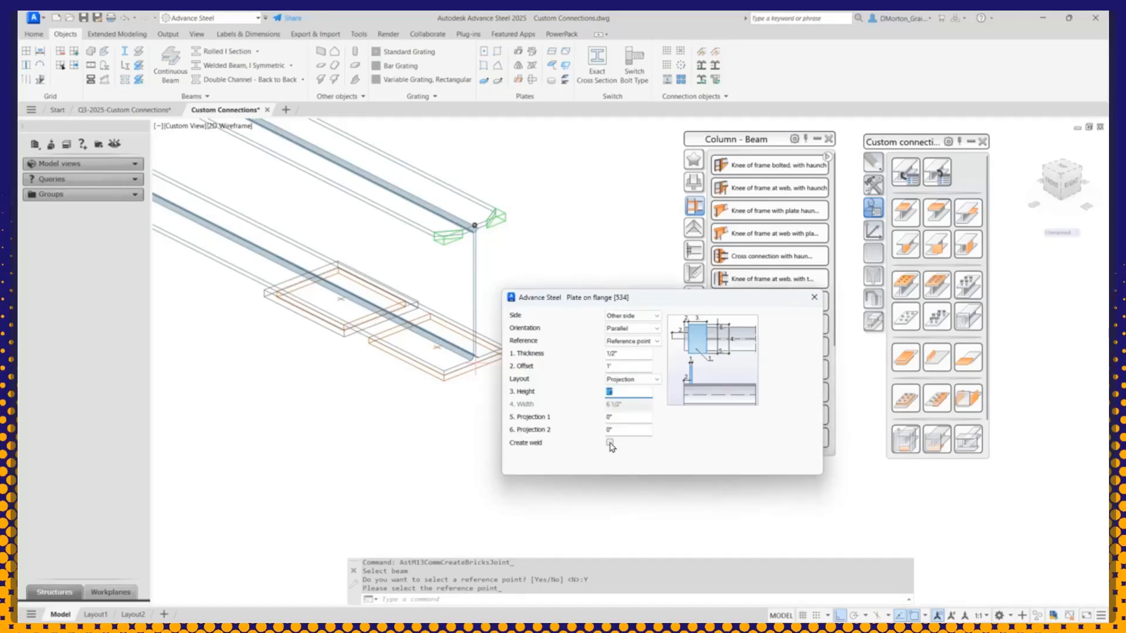
{"action": "left_click", "coordinate": [808, 302]}
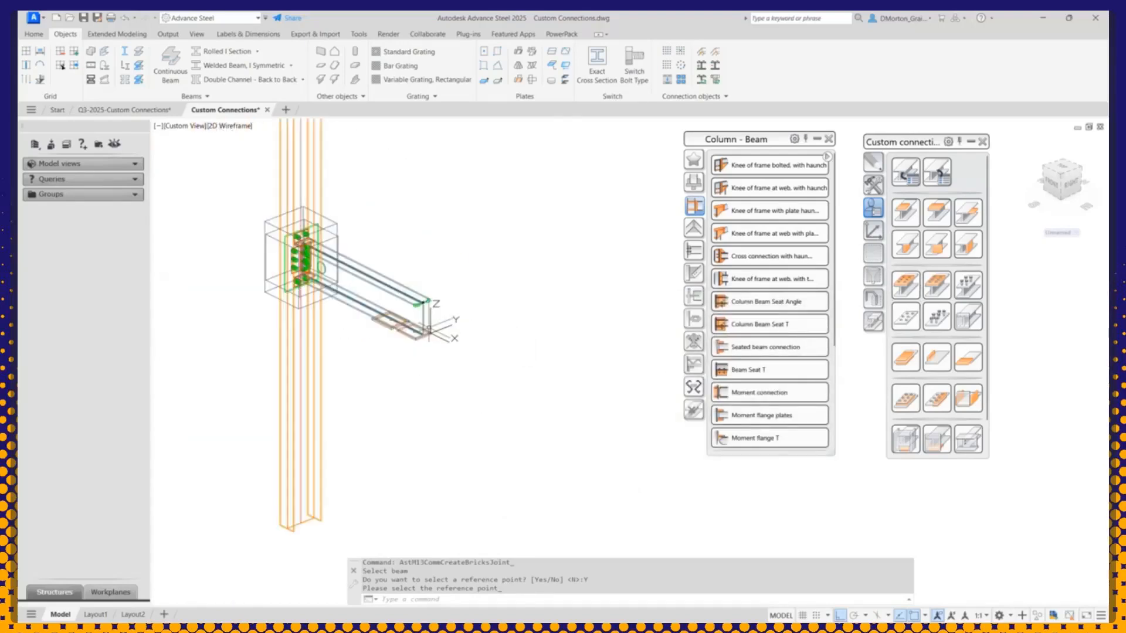
Step: Create a connection template defined by 2 beams, with the column and the beam as inputs, and name it Column-Beam
{"action": "scroll", "coordinate": [510, 346], "scroll_direction": "down", "scroll_amount": 5}
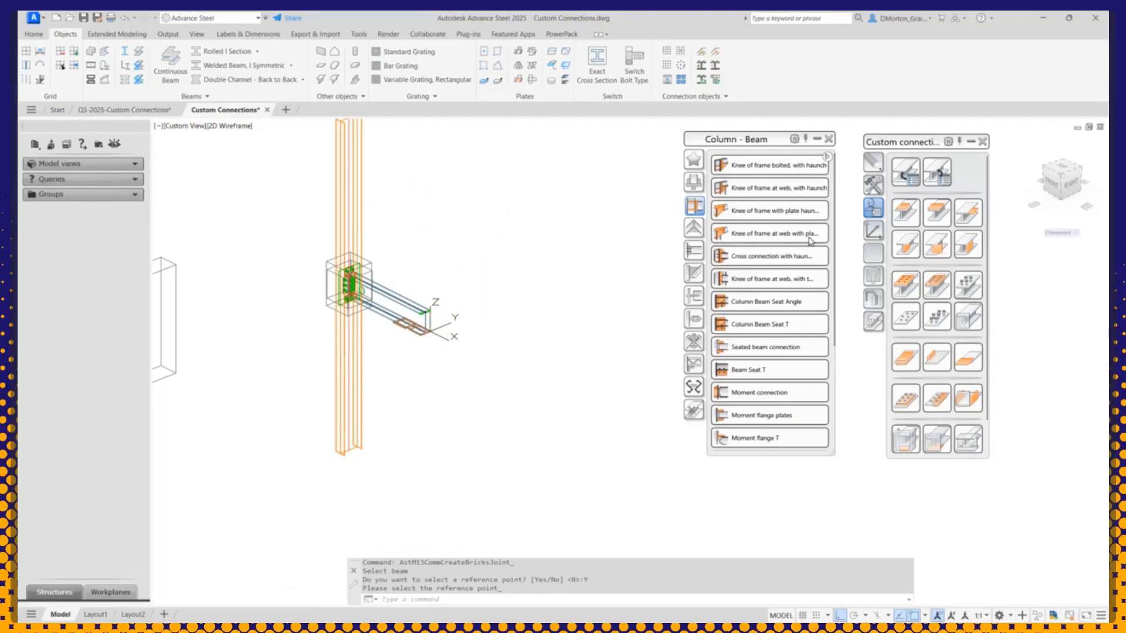
{"action": "left_click", "coordinate": [906, 171]}
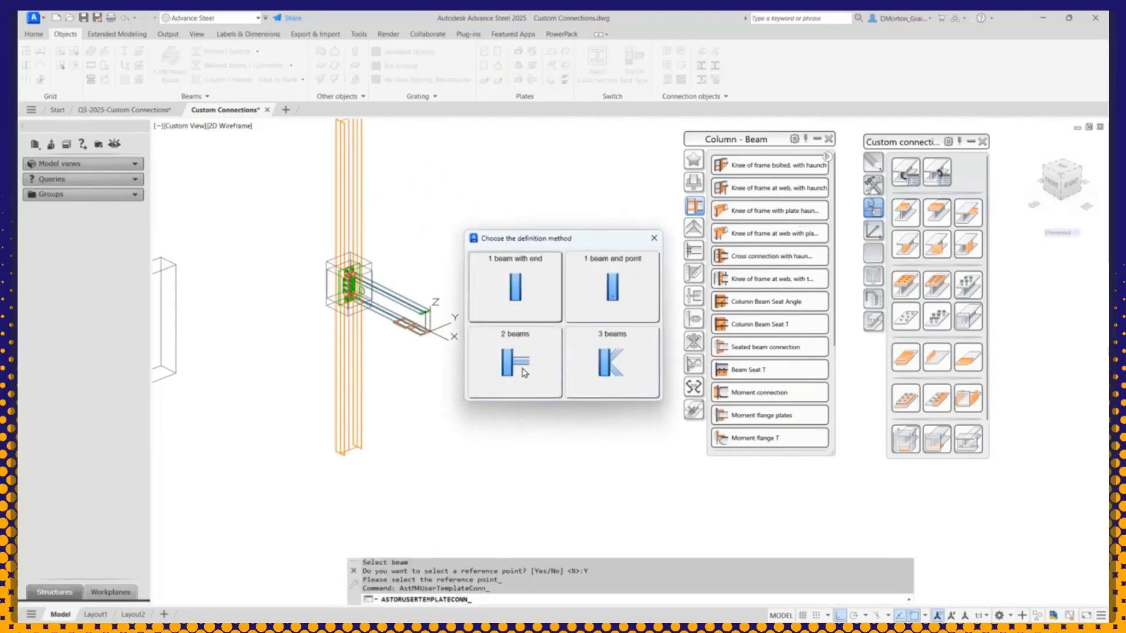
{"action": "left_click", "coordinate": [523, 368]}
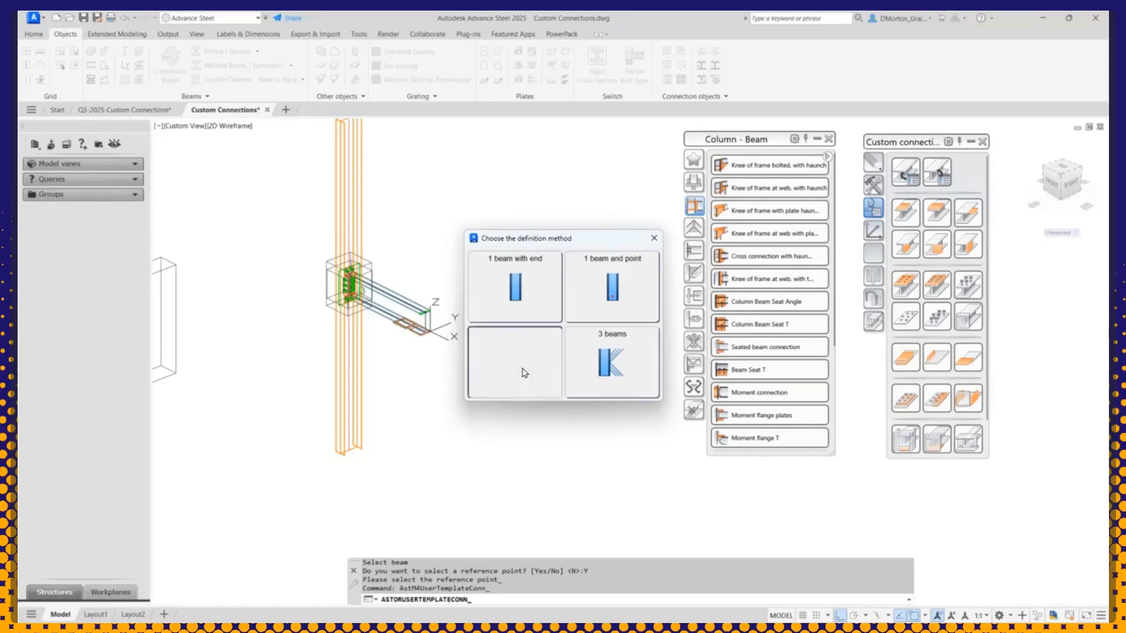
{"action": "left_click", "coordinate": [357, 341]}
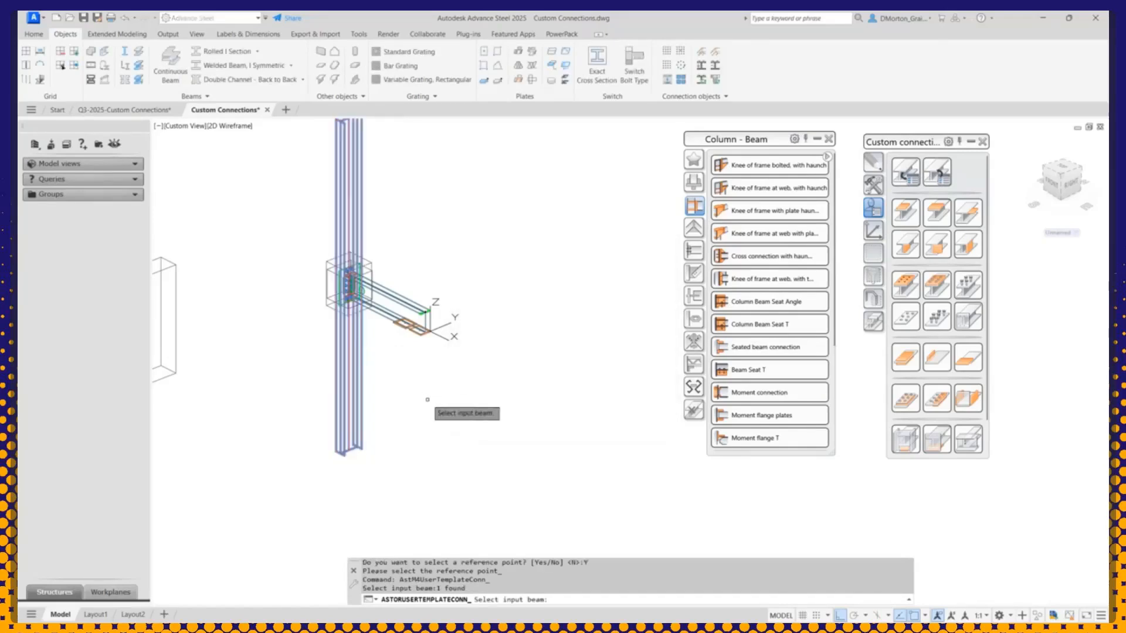
{"action": "left_click", "coordinate": [392, 288]}
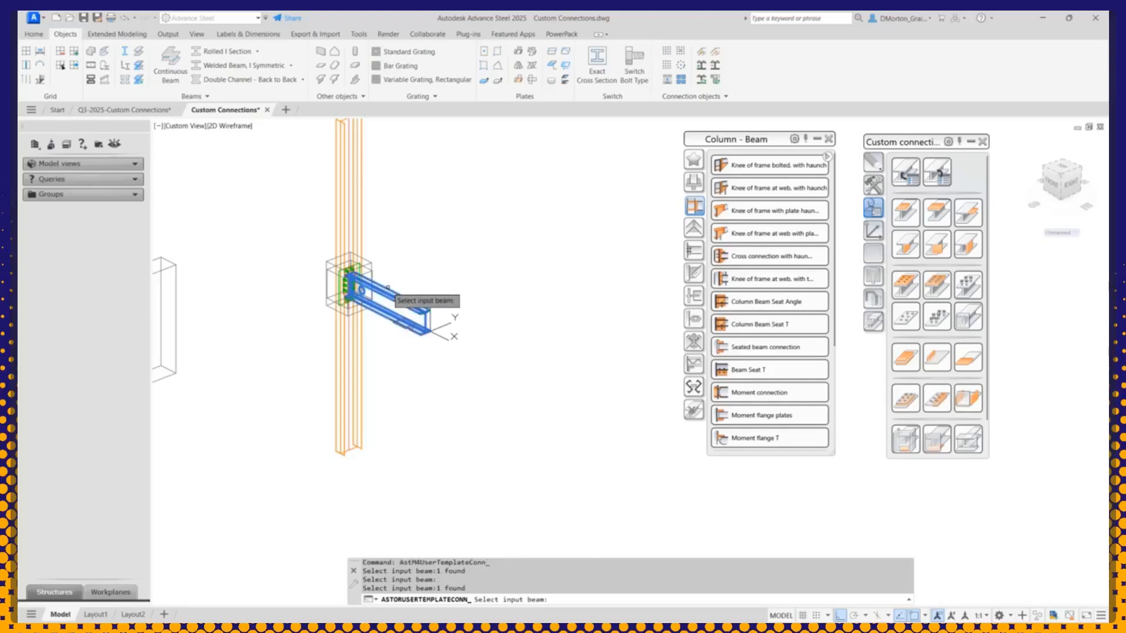
{"action": "key", "text": "Return"}
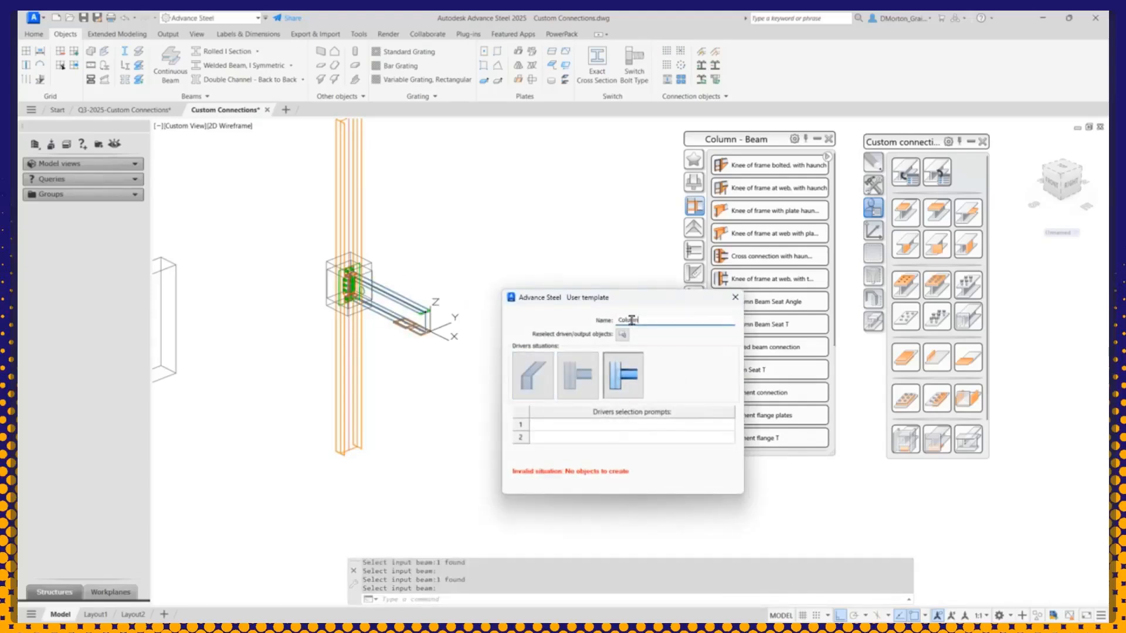
{"action": "type", "text": "Column-Beam"}
Step: Select all connection objects around the joint and beam for the template, excluding the beam itself
{"action": "left_click", "coordinate": [622, 336]}
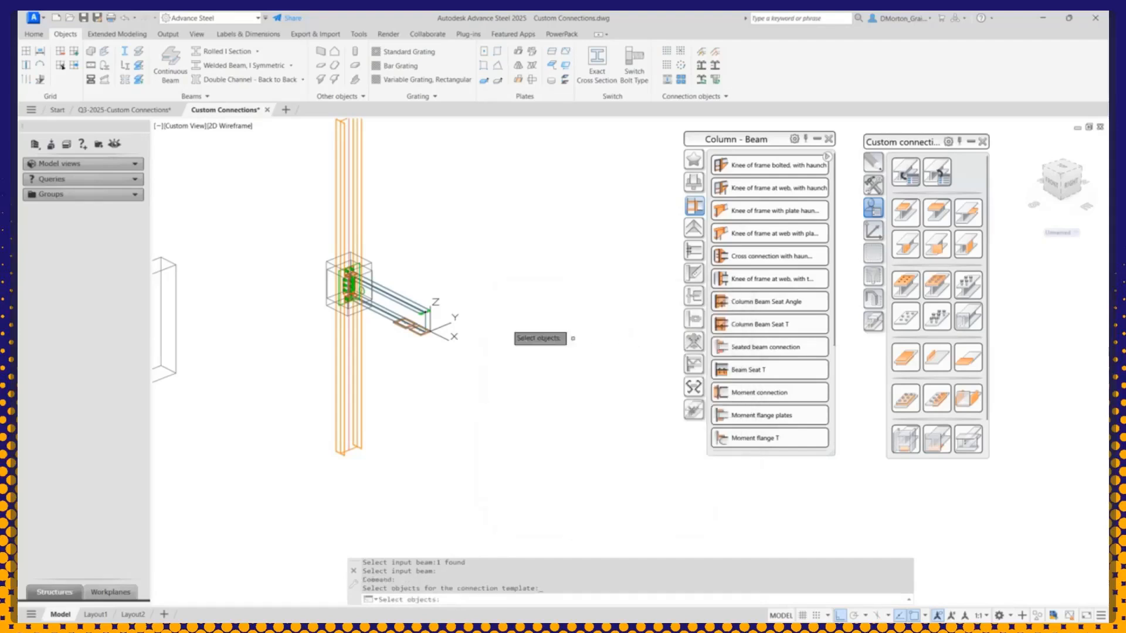
{"action": "left_click", "coordinate": [306, 245]}
{"action": "left_click", "coordinate": [464, 344]}
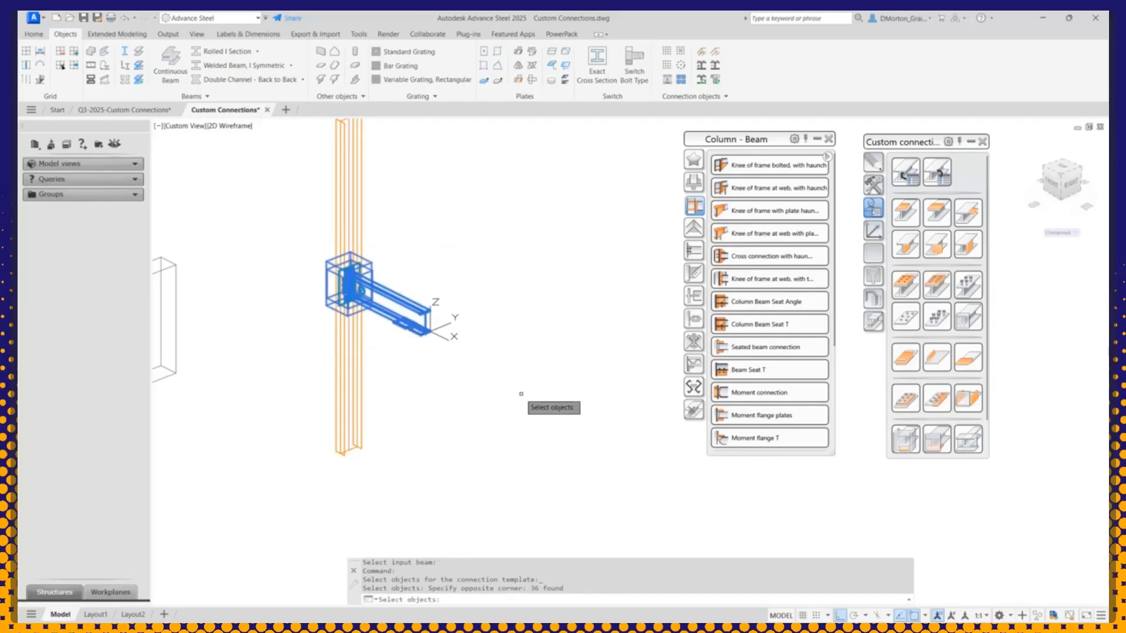
{"action": "left_click", "coordinate": [421, 307], "text": "shift"}
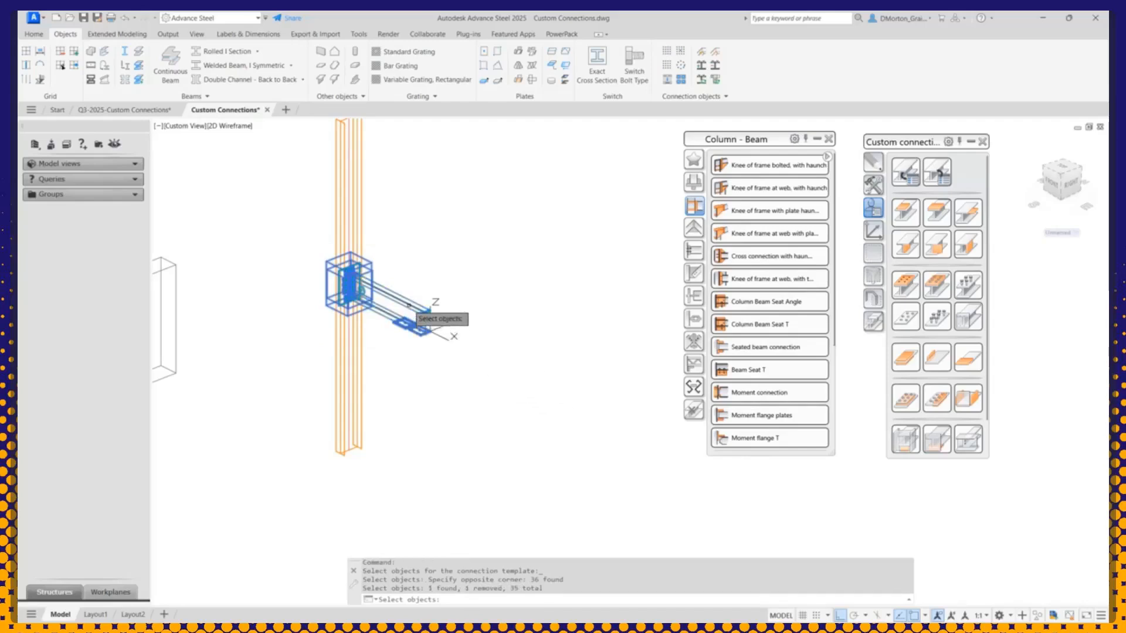
{"action": "key", "text": "Return"}
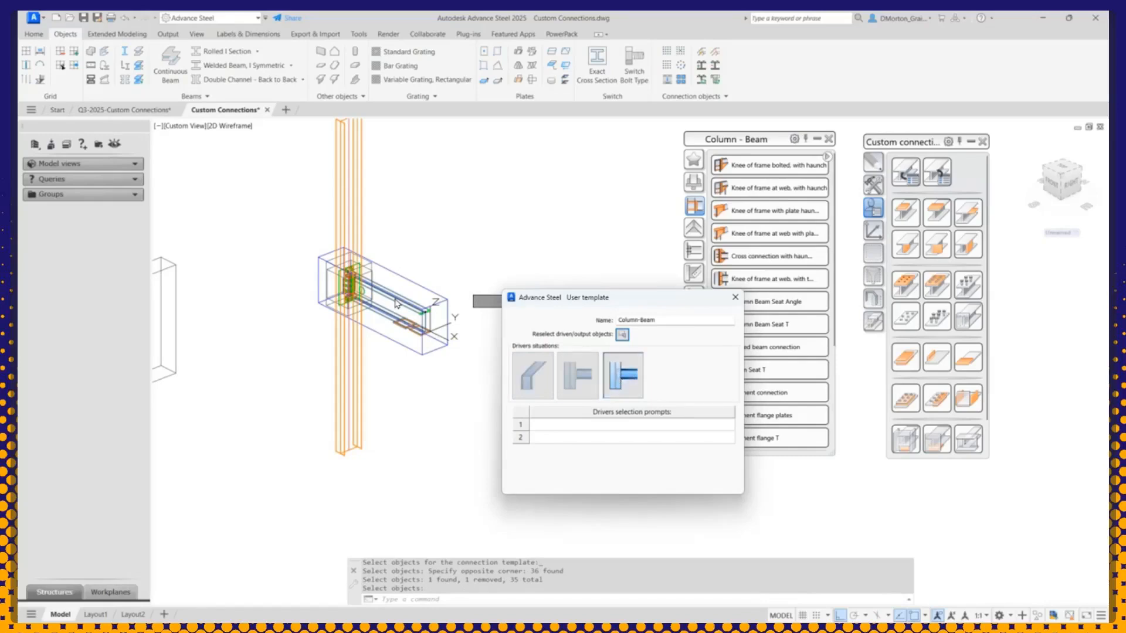
Step: Set the template's driver selection prompts to Column and Beam, and close the template definition
{"action": "left_click", "coordinate": [572, 427]}
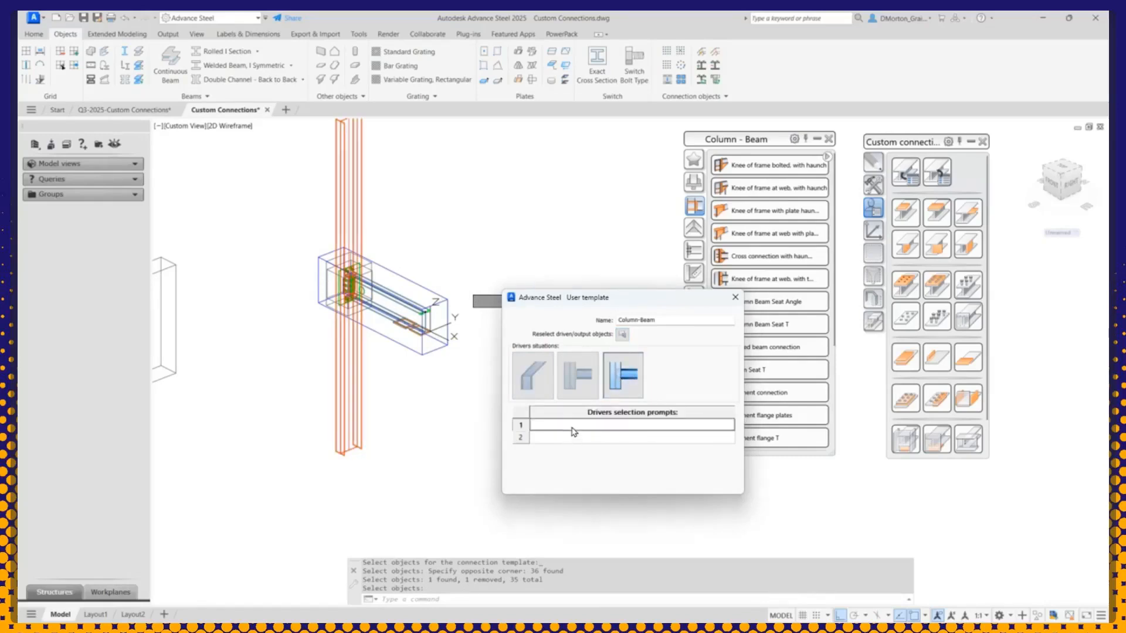
{"action": "type", "text": "Column"}
{"action": "left_click", "coordinate": [615, 438]}
{"action": "type", "text": "Beam"}
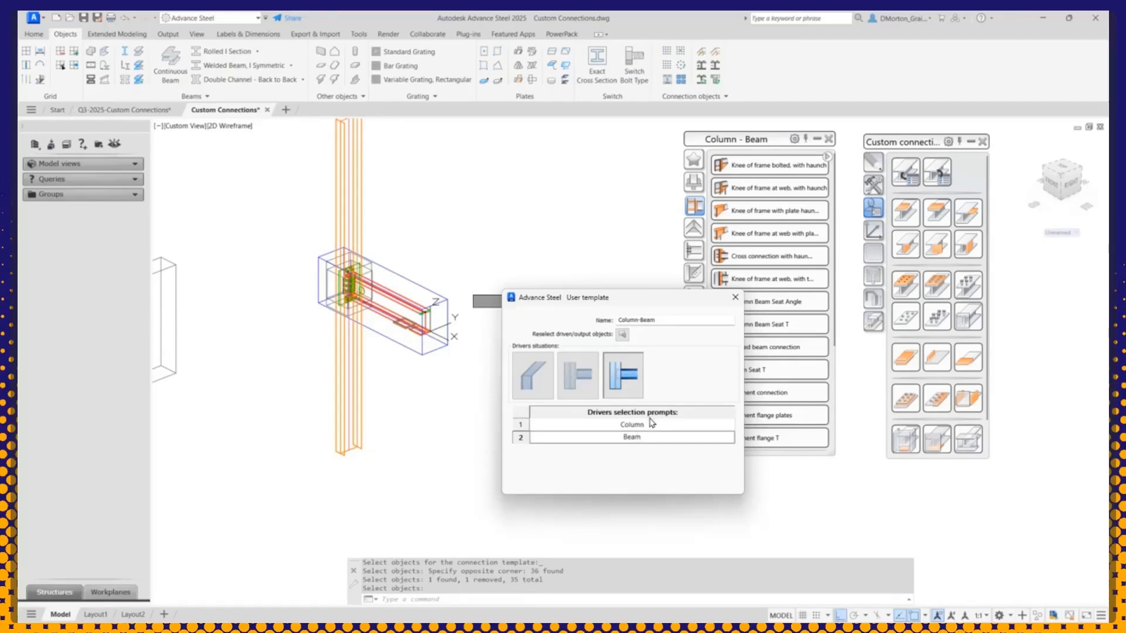
{"action": "left_click", "coordinate": [650, 423]}
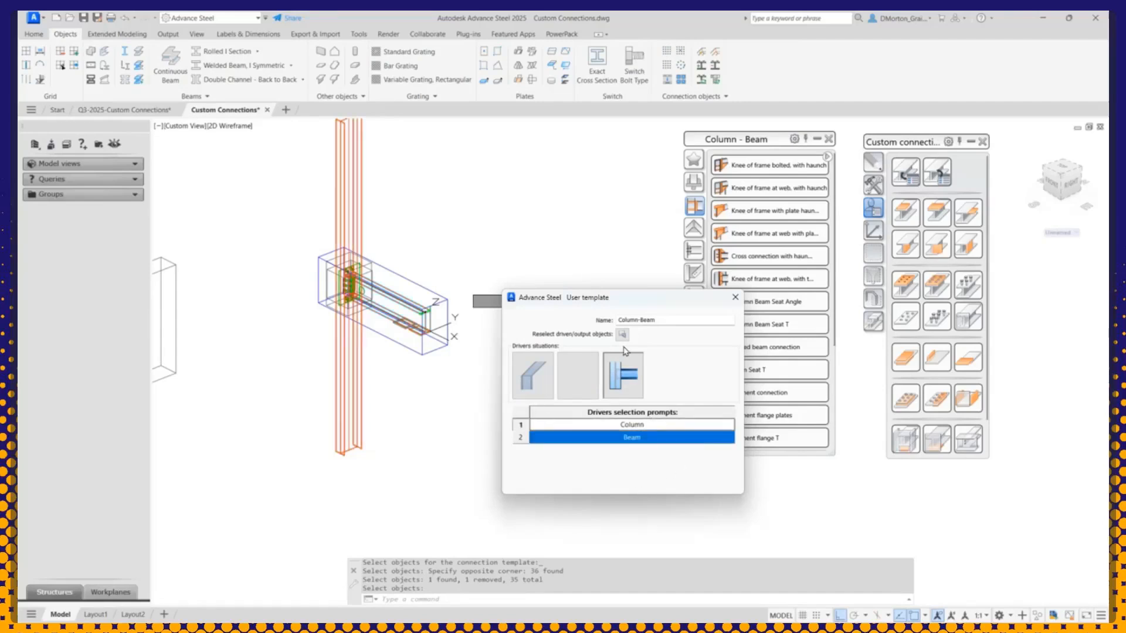
{"action": "left_click", "coordinate": [735, 298]}
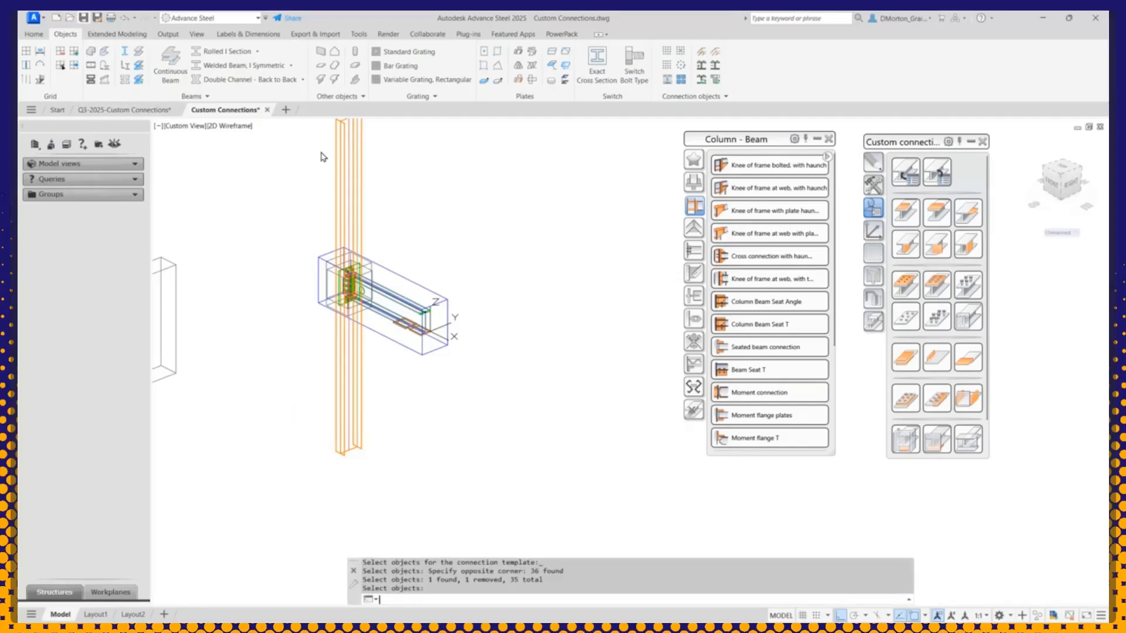
Step: Save the Custom Connections drawing and close it to return to the Q3-2025-Custom Connections drawing
{"action": "key", "text": "ctrl+s"}
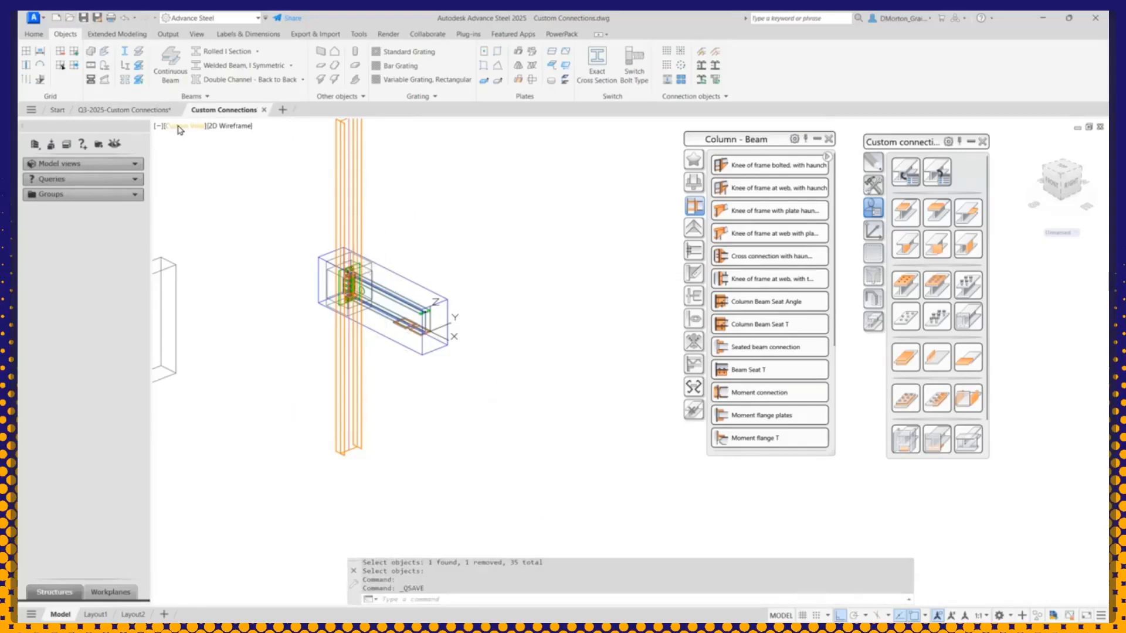
{"action": "left_click", "coordinate": [265, 111]}
{"action": "scroll", "coordinate": [419, 311], "scroll_direction": "up", "scroll_amount": 2}
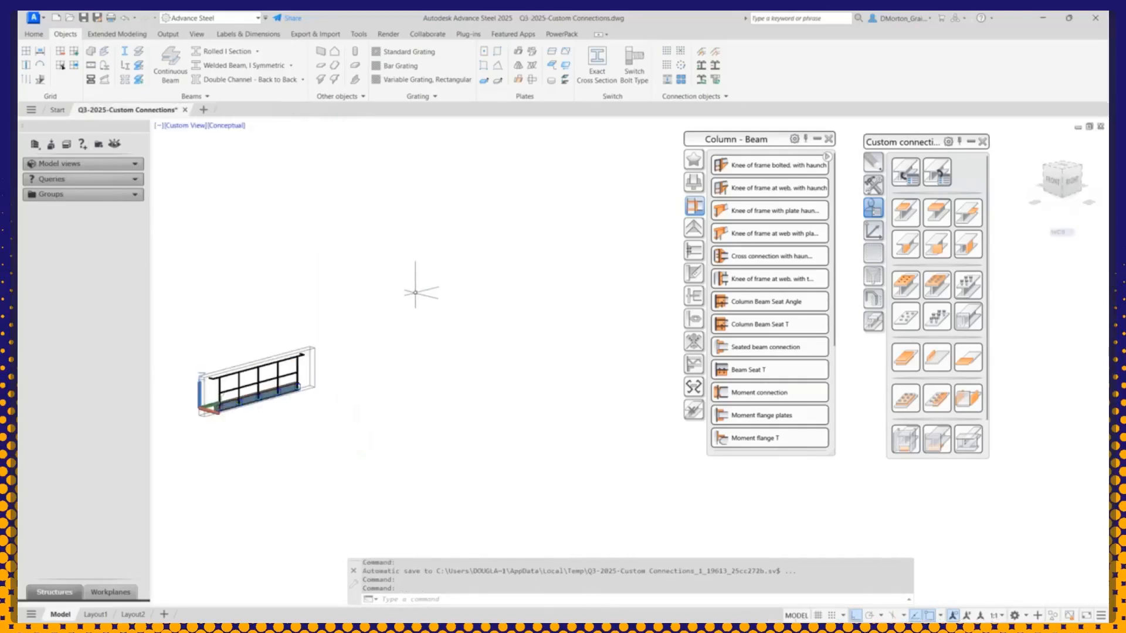
Step: Place a W12X26 column in the open area beside the railing and close its properties
{"action": "left_click", "coordinate": [91, 53]}
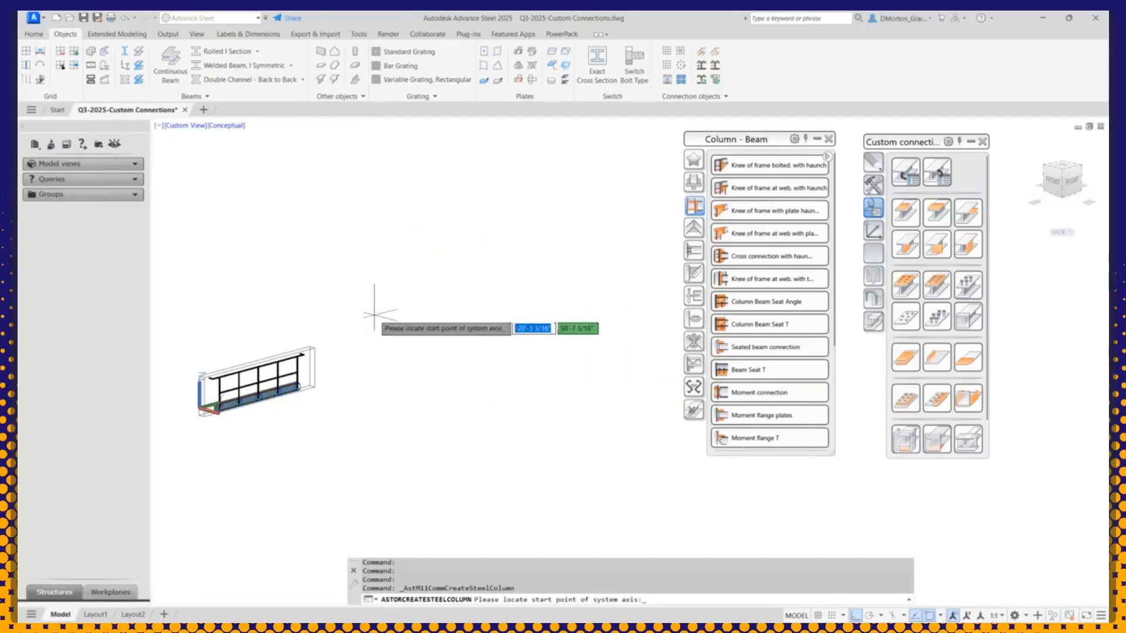
{"action": "left_click", "coordinate": [416, 352]}
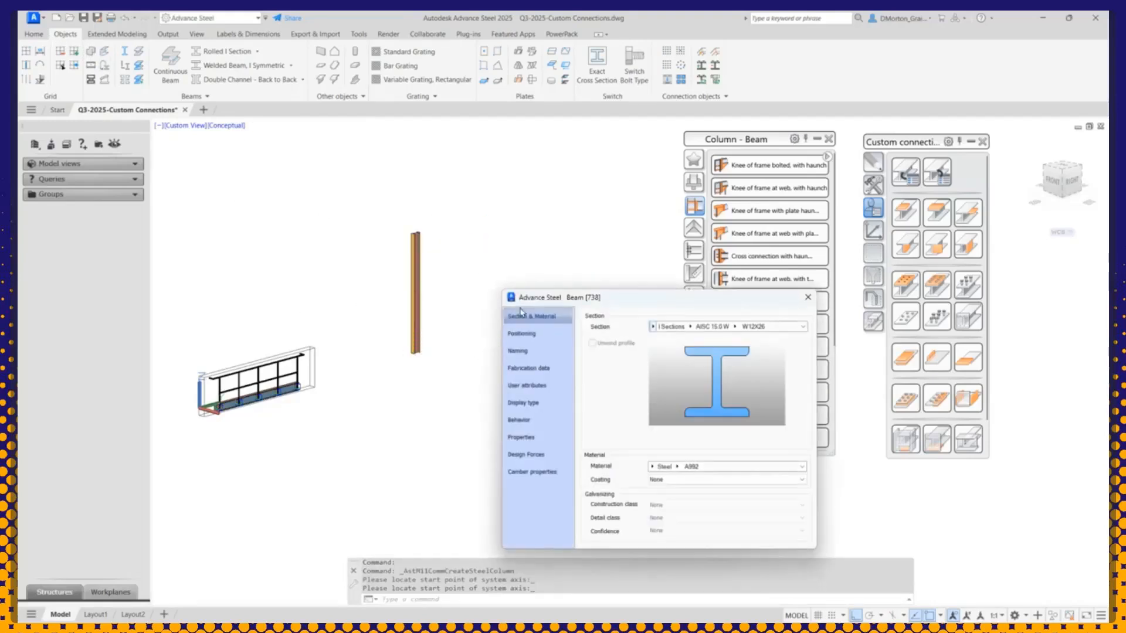
{"action": "left_click_drag", "start_coordinate": [651, 301], "coordinate": [428, 314]}
{"action": "left_click", "coordinate": [583, 310]}
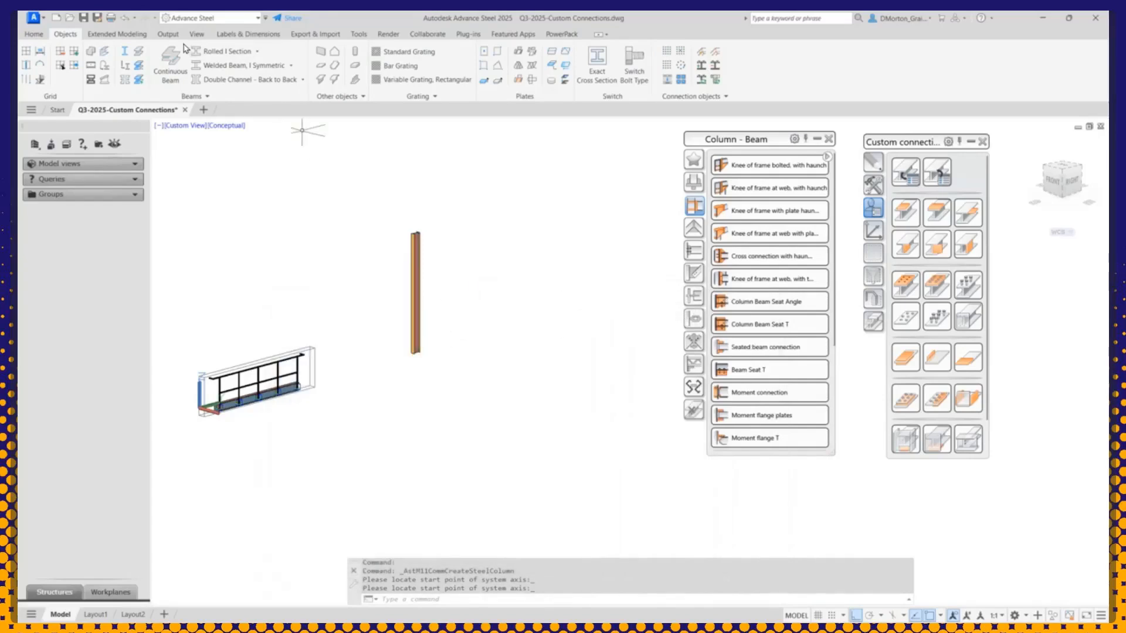
Step: Create a rolled I-section beam 5' long, starting at the column's web about midway up its height
{"action": "left_click", "coordinate": [215, 53]}
{"action": "scroll", "coordinate": [419, 322], "scroll_direction": "up", "scroll_amount": 5}
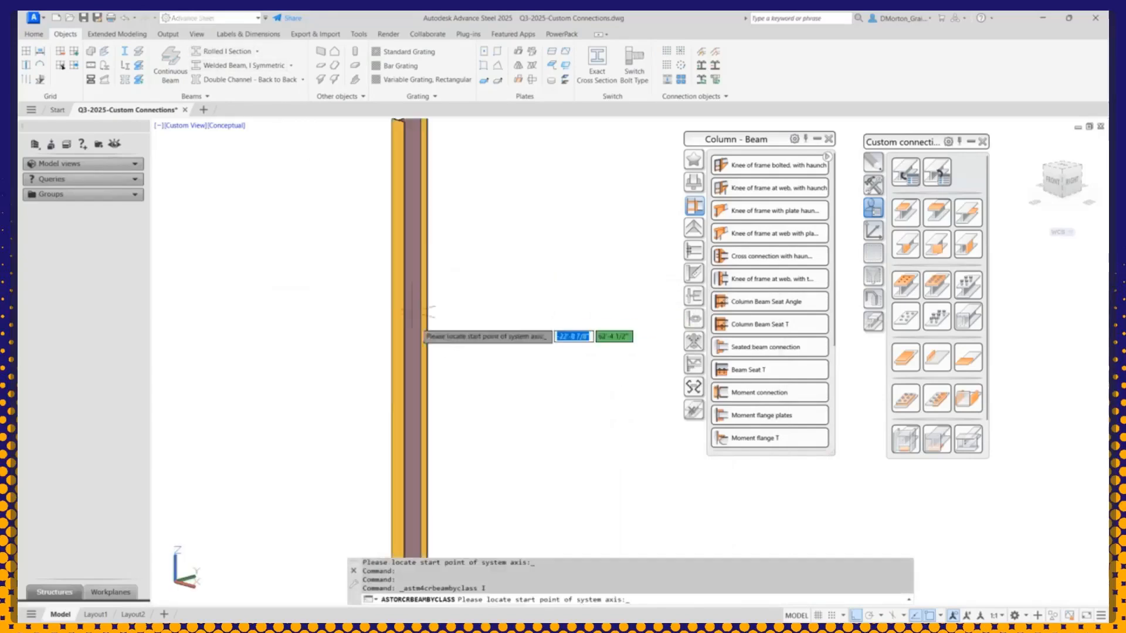
{"action": "left_click", "coordinate": [409, 366]}
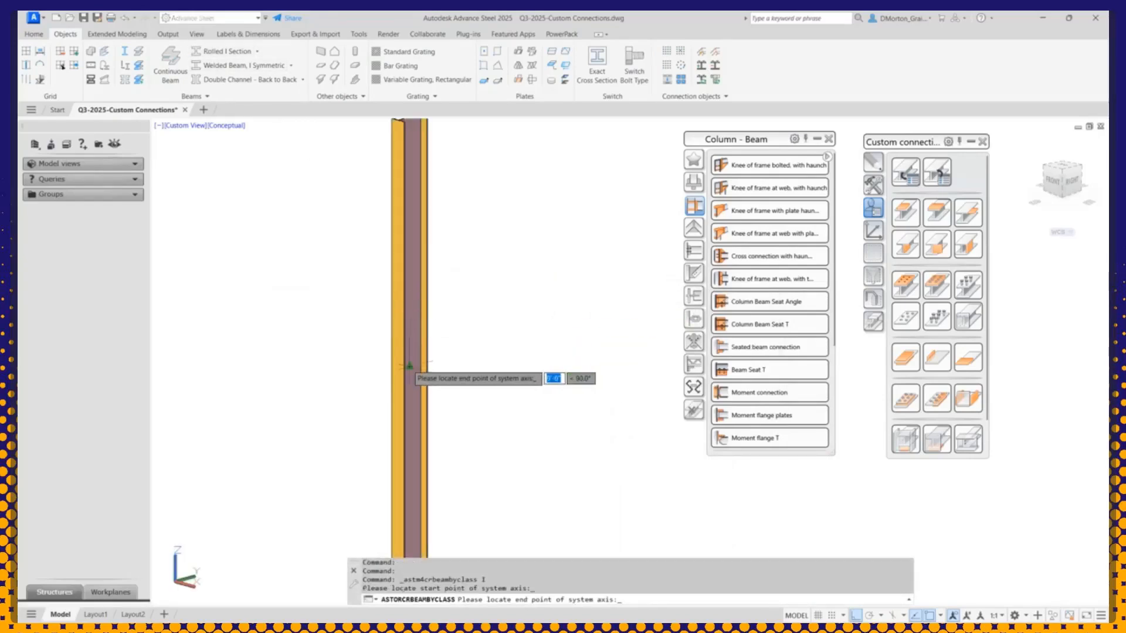
{"action": "left_click", "coordinate": [544, 419]}
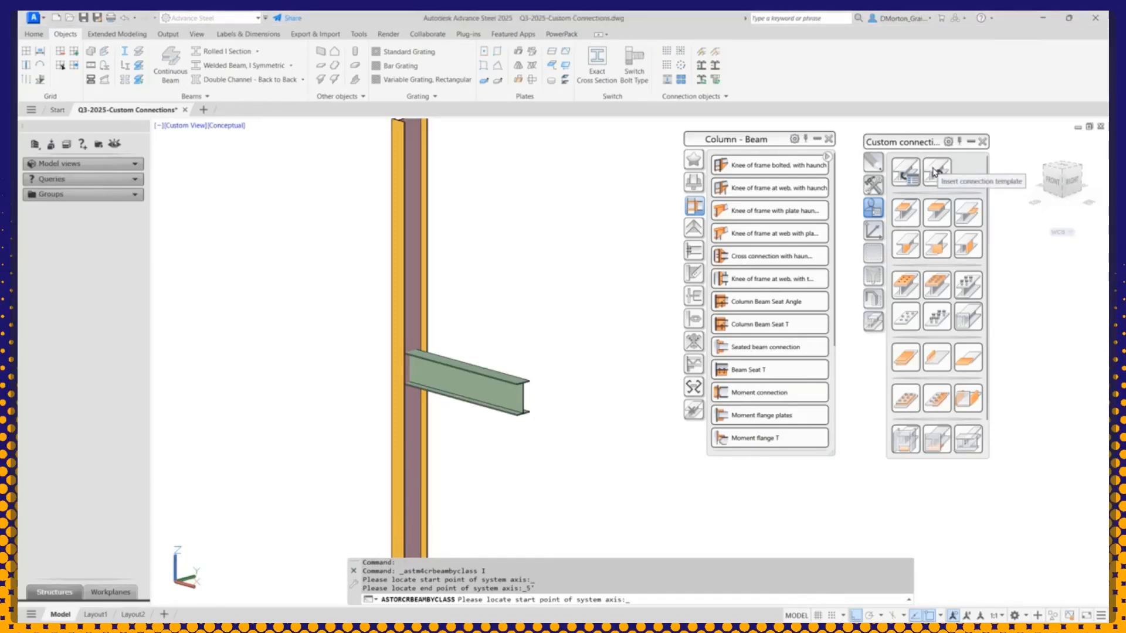
Step: End the running beam command and close the properties of the new W12X26 beam
{"action": "left_click", "coordinate": [936, 172]}
{"action": "left_click", "coordinate": [937, 173]}
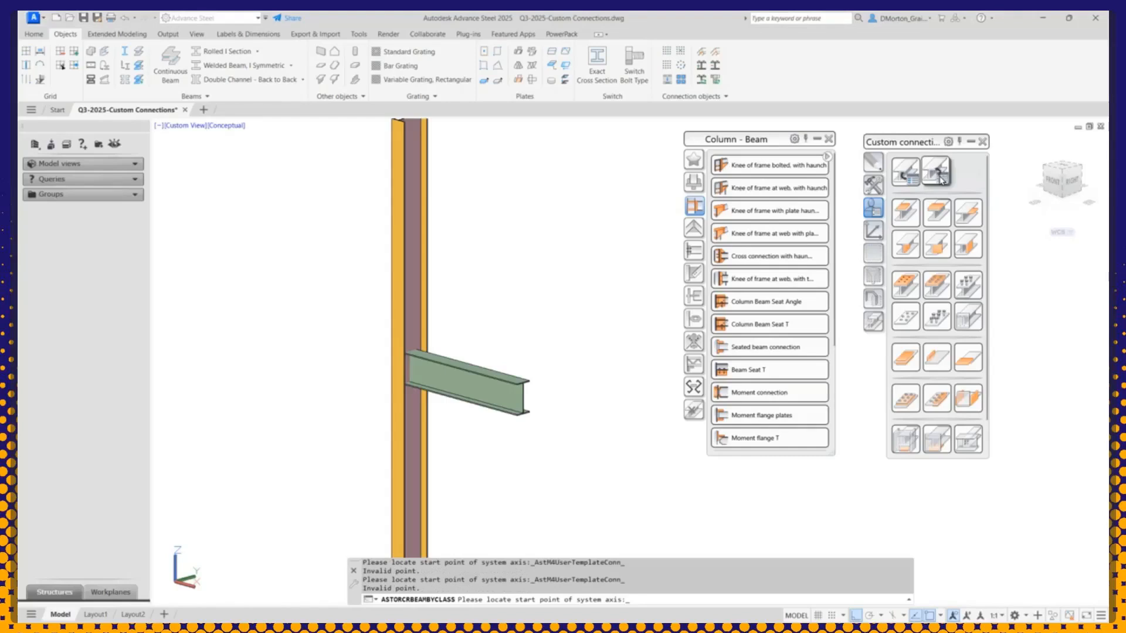
{"action": "key", "text": "Return"}
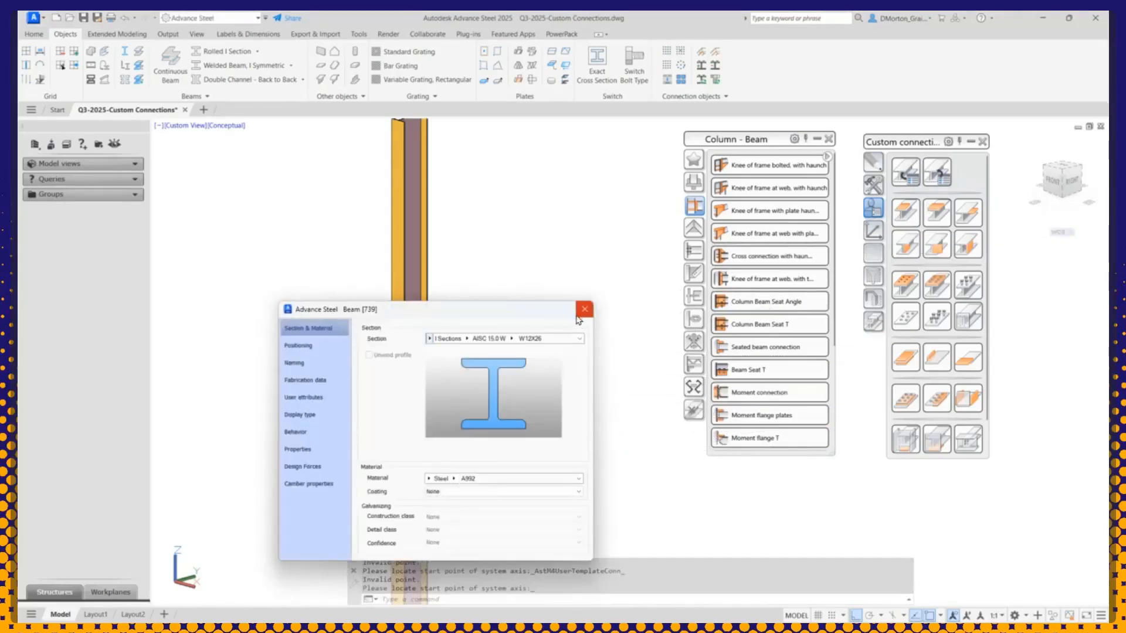
{"action": "left_click", "coordinate": [326, 364]}
{"action": "left_click", "coordinate": [531, 473]}
{"action": "left_click", "coordinate": [533, 482]}
{"action": "left_click", "coordinate": [585, 309]}
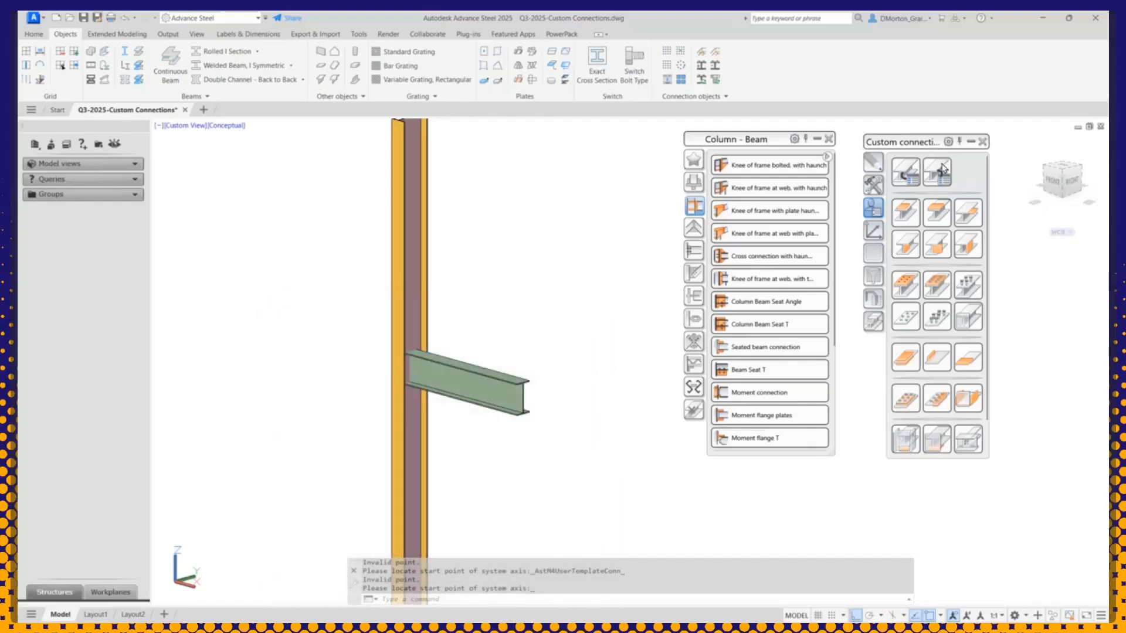
Step: Start inserting a connection template and choose Column-Beam from Custom Connections.dwg, previewing Rail By-Side Conn 01 as well
{"action": "left_click", "coordinate": [940, 170]}
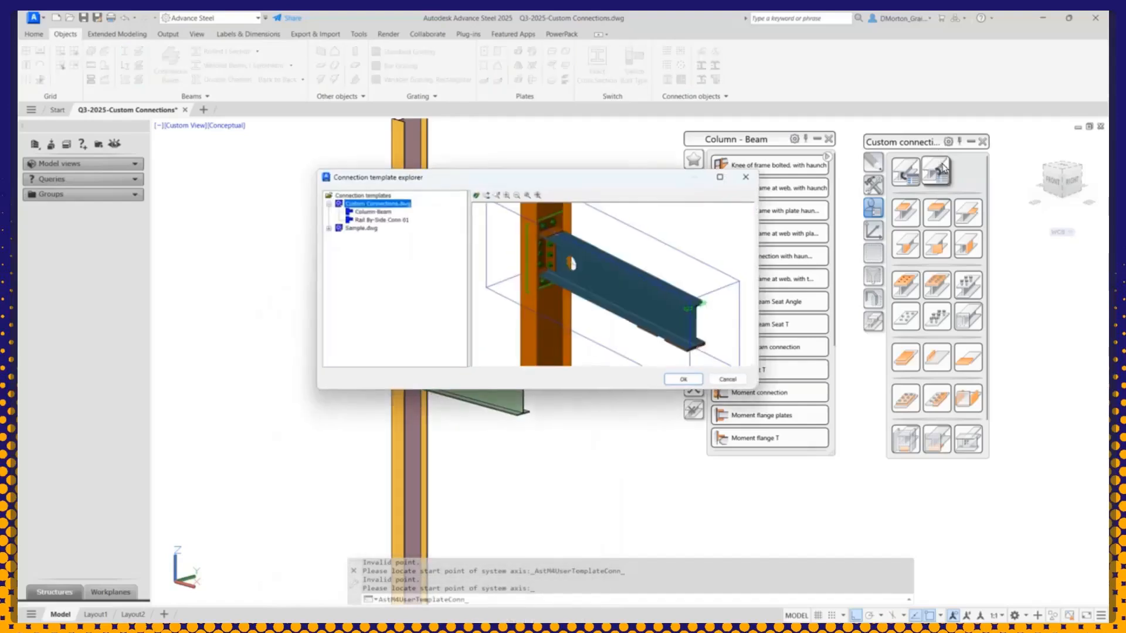
{"action": "left_click", "coordinate": [363, 211]}
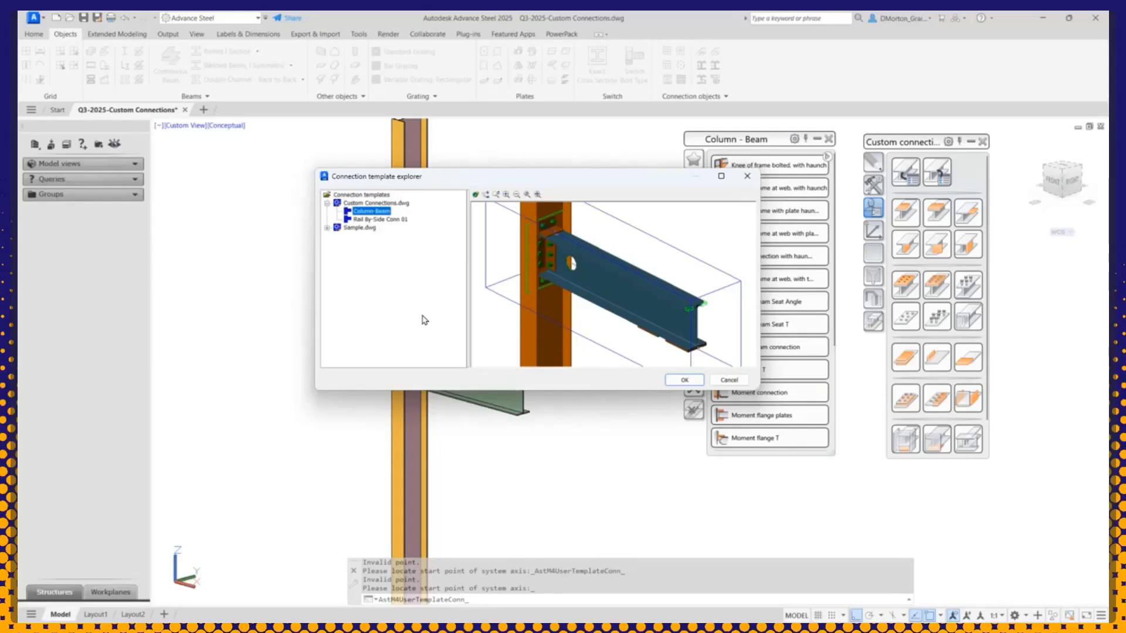
{"action": "left_click", "coordinate": [380, 220]}
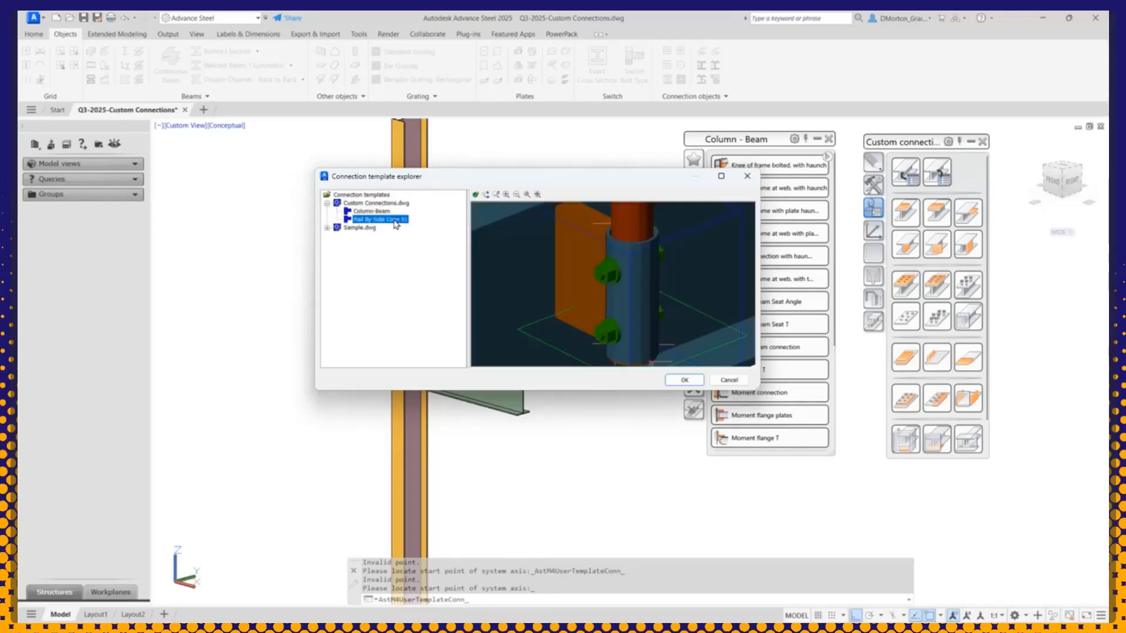
{"action": "left_click", "coordinate": [367, 212]}
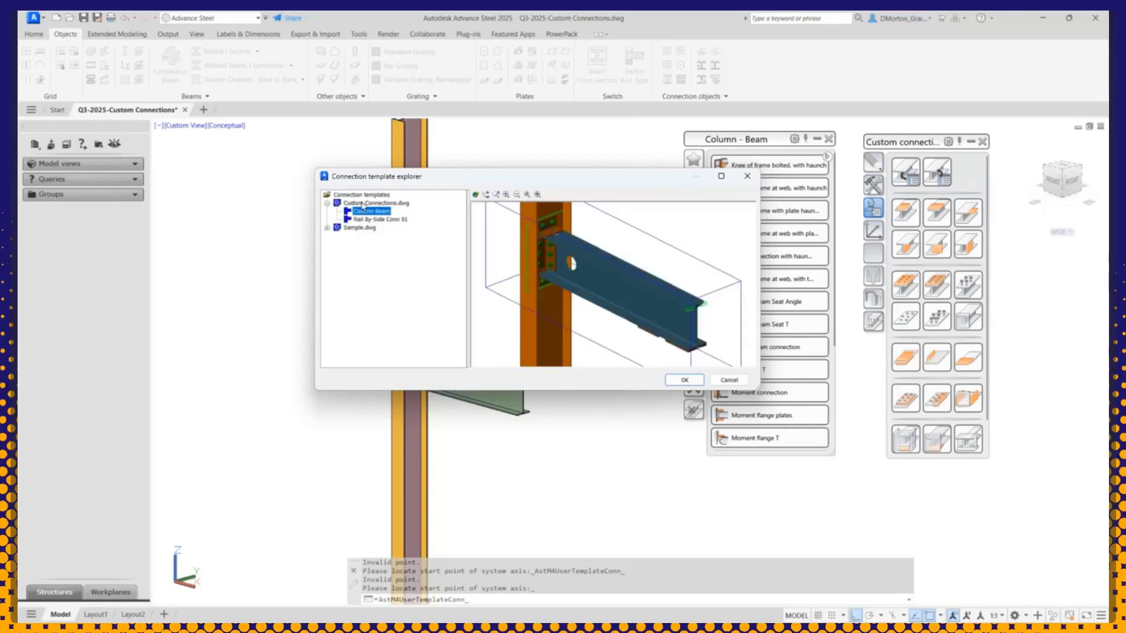
{"action": "left_click", "coordinate": [327, 203]}
{"action": "left_click", "coordinate": [327, 203]}
{"action": "left_click", "coordinate": [327, 204]}
{"action": "left_click", "coordinate": [327, 203]}
{"action": "left_click", "coordinate": [365, 212]}
{"action": "left_click", "coordinate": [681, 382]}
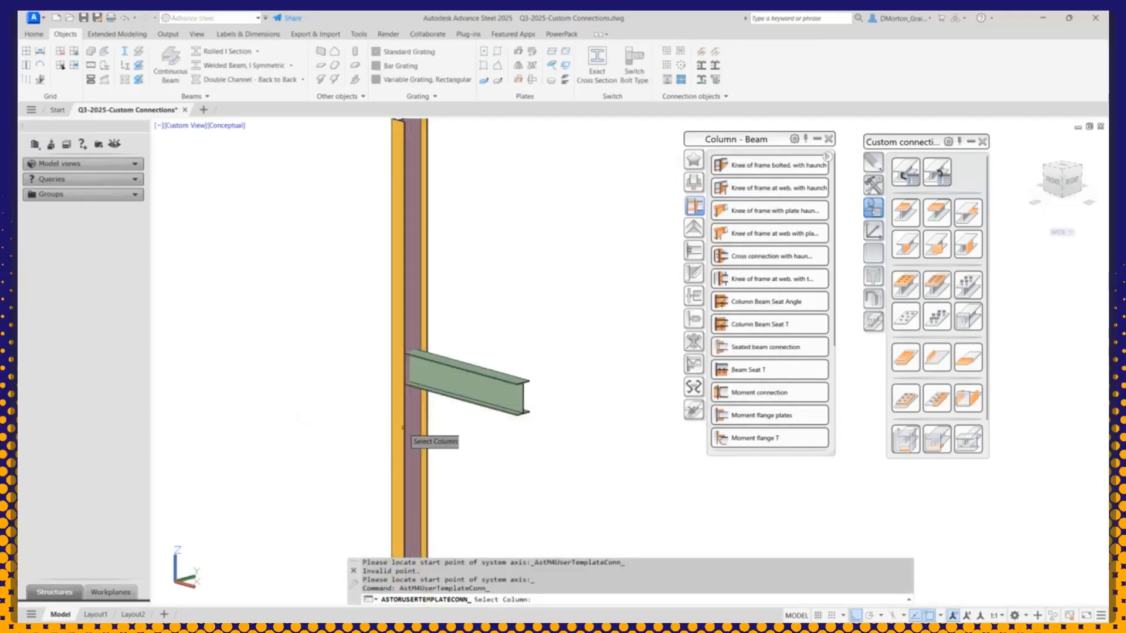
Step: Apply the template to the column and the beam with object modification allowed, and close the user template properties
{"action": "left_click", "coordinate": [404, 428]}
{"action": "left_click", "coordinate": [458, 368]}
{"action": "left_click", "coordinate": [362, 344]}
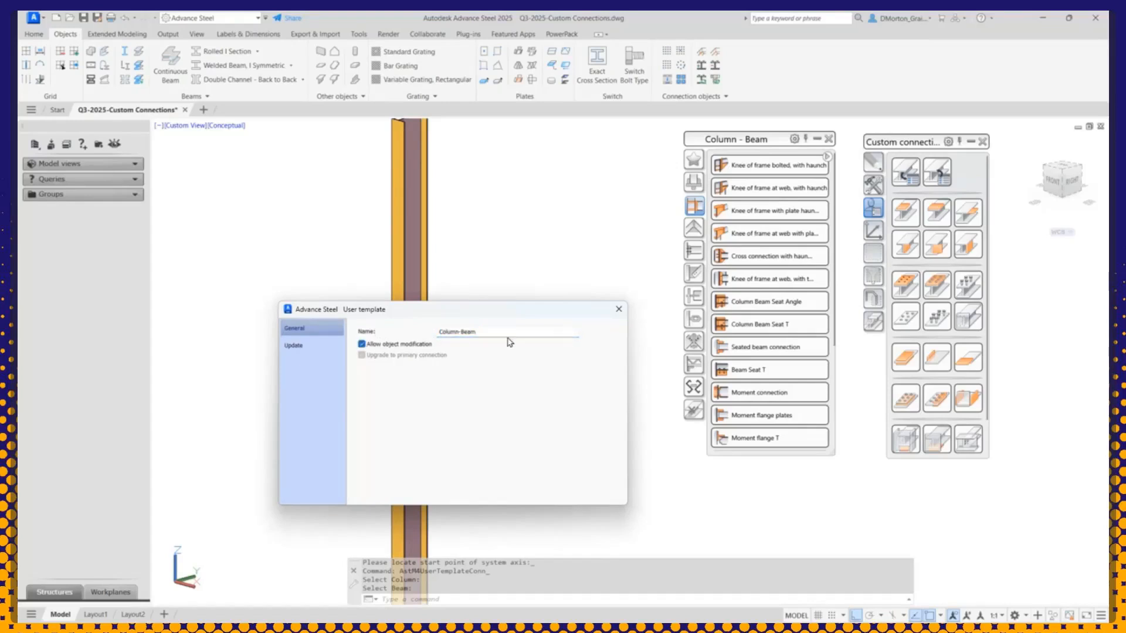
{"action": "left_click", "coordinate": [620, 311]}
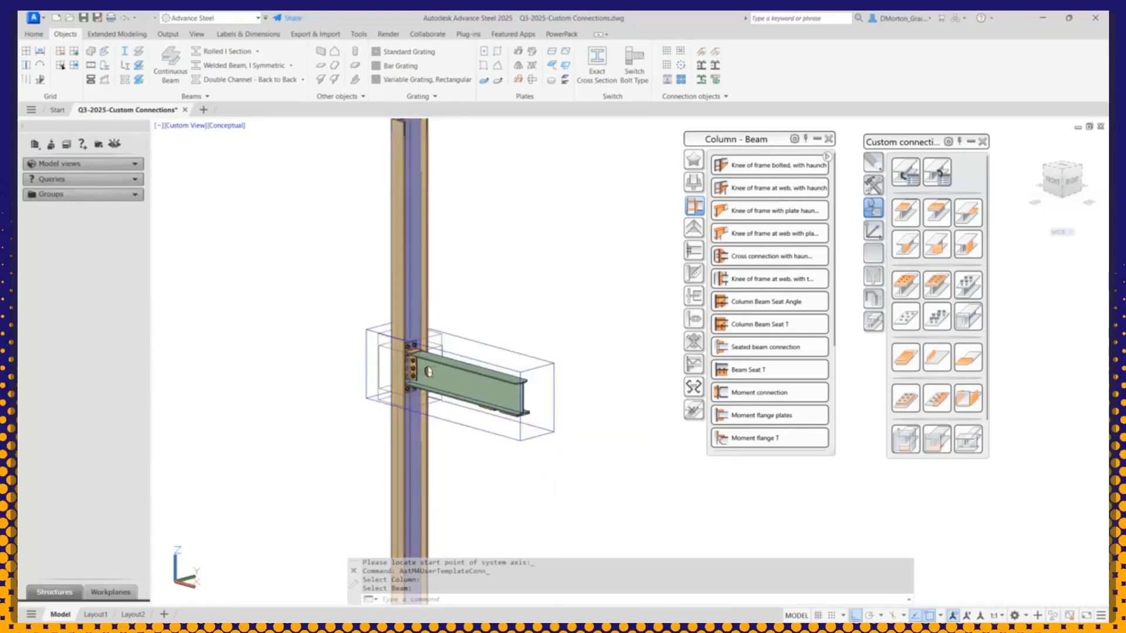
Step: Inspect the inserted connection's bolts and web hole at the column, and the flange cuts and plates at the beam's free end
{"action": "scroll", "coordinate": [412, 368], "scroll_direction": "up", "scroll_amount": 10}
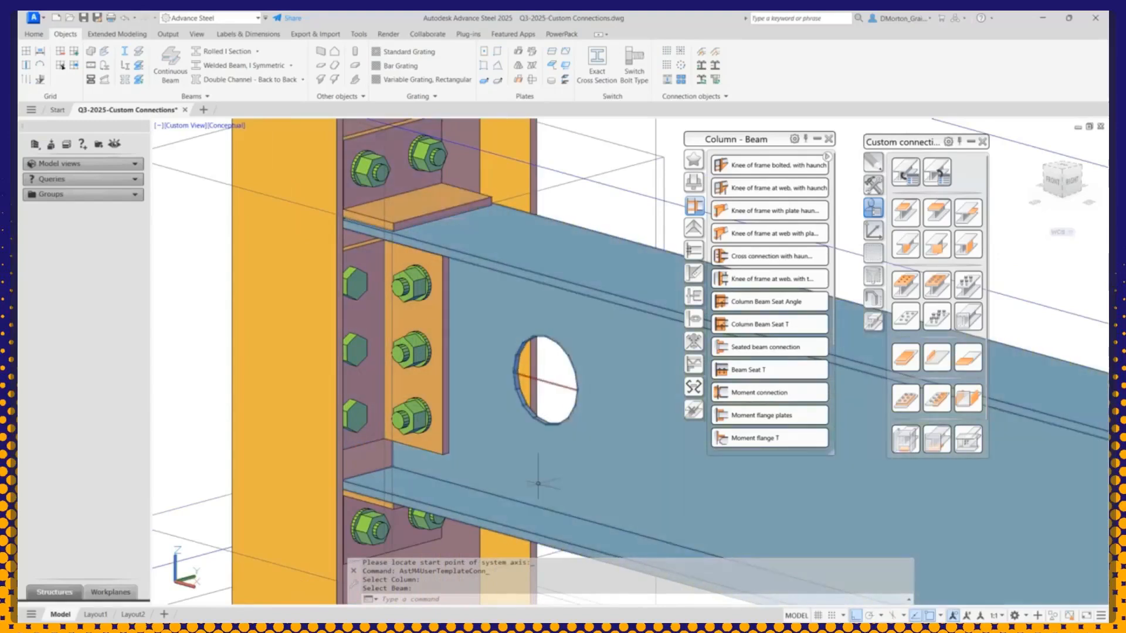
{"action": "scroll", "coordinate": [546, 356], "scroll_direction": "down", "scroll_amount": 10}
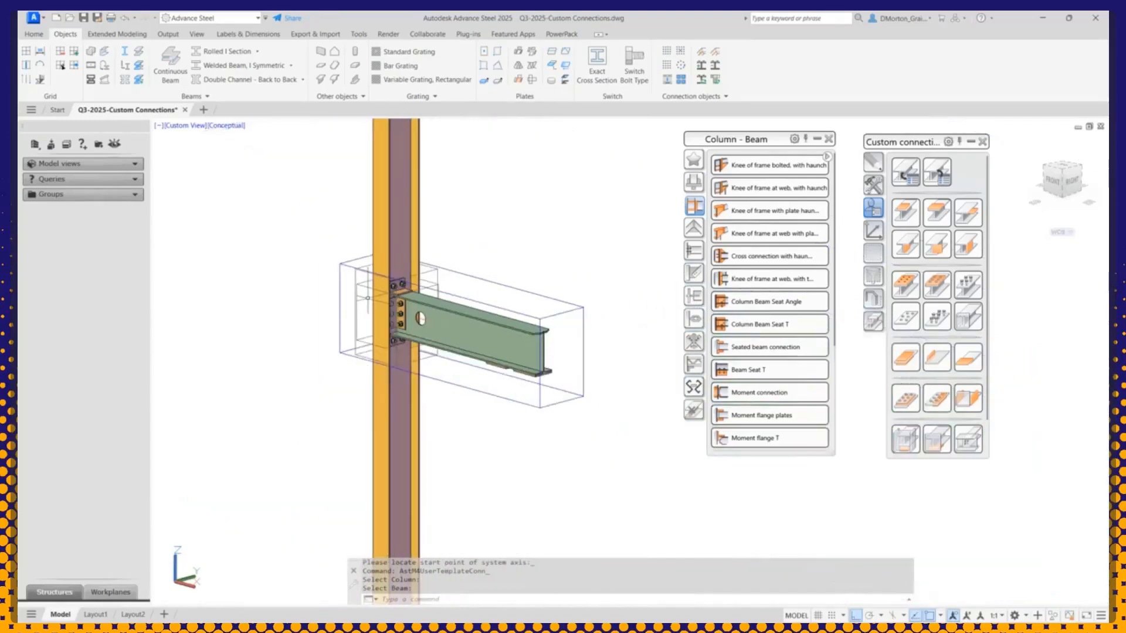
{"action": "scroll", "coordinate": [581, 346], "scroll_direction": "up", "scroll_amount": 10}
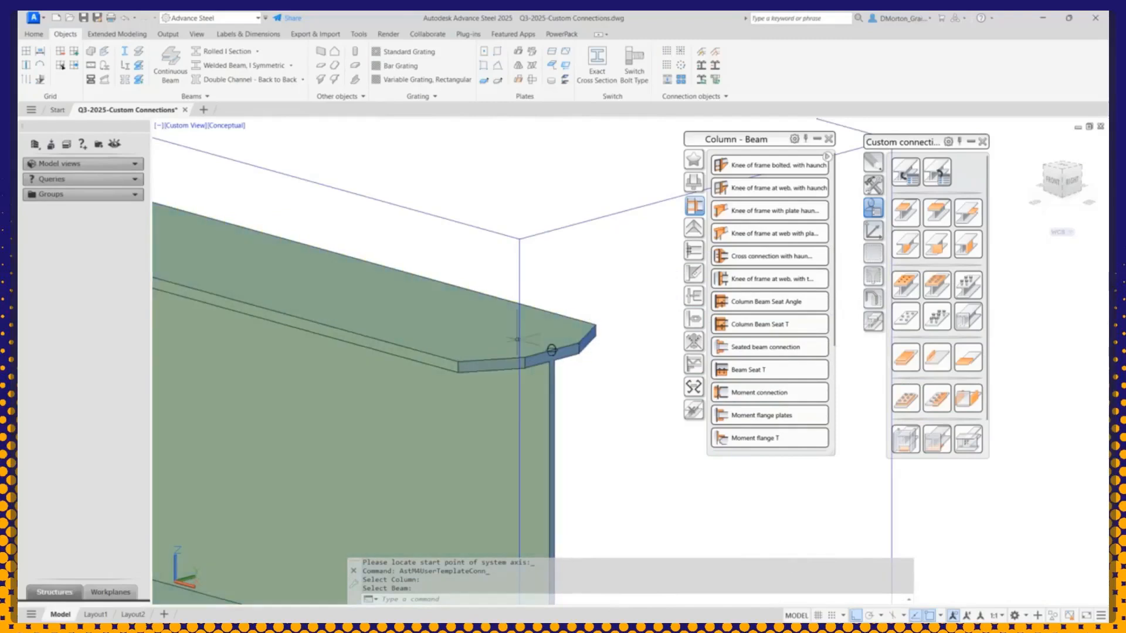
{"action": "scroll", "coordinate": [563, 345], "scroll_direction": "down", "scroll_amount": 5}
{"action": "scroll", "coordinate": [469, 334], "scroll_direction": "up", "scroll_amount": 4}
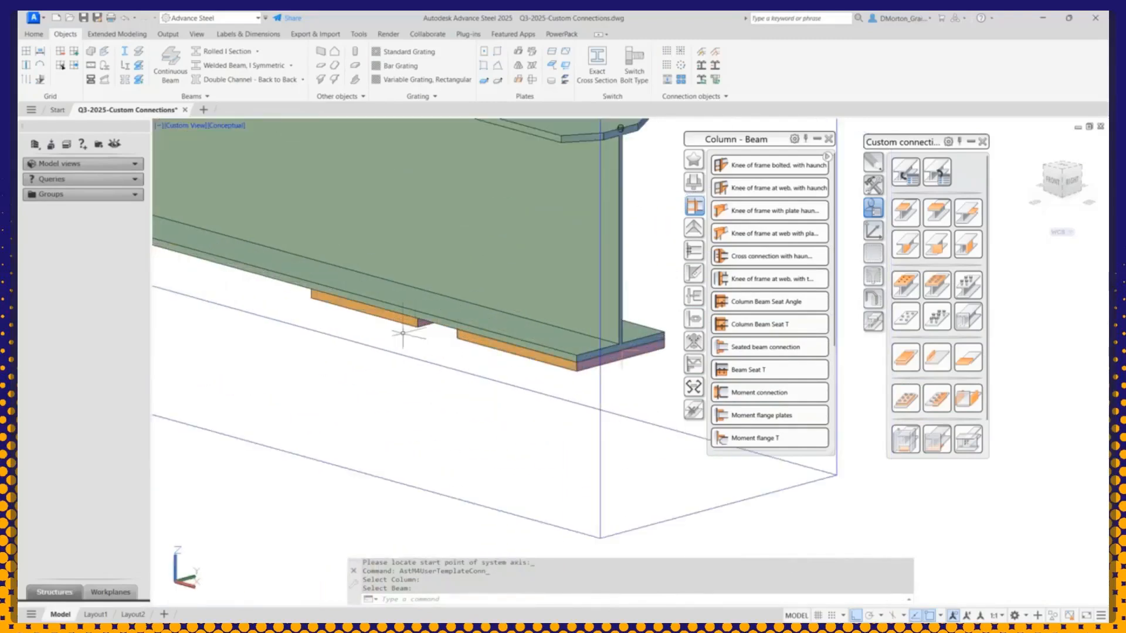
{"action": "scroll", "coordinate": [402, 326], "scroll_direction": "down", "scroll_amount": 4}
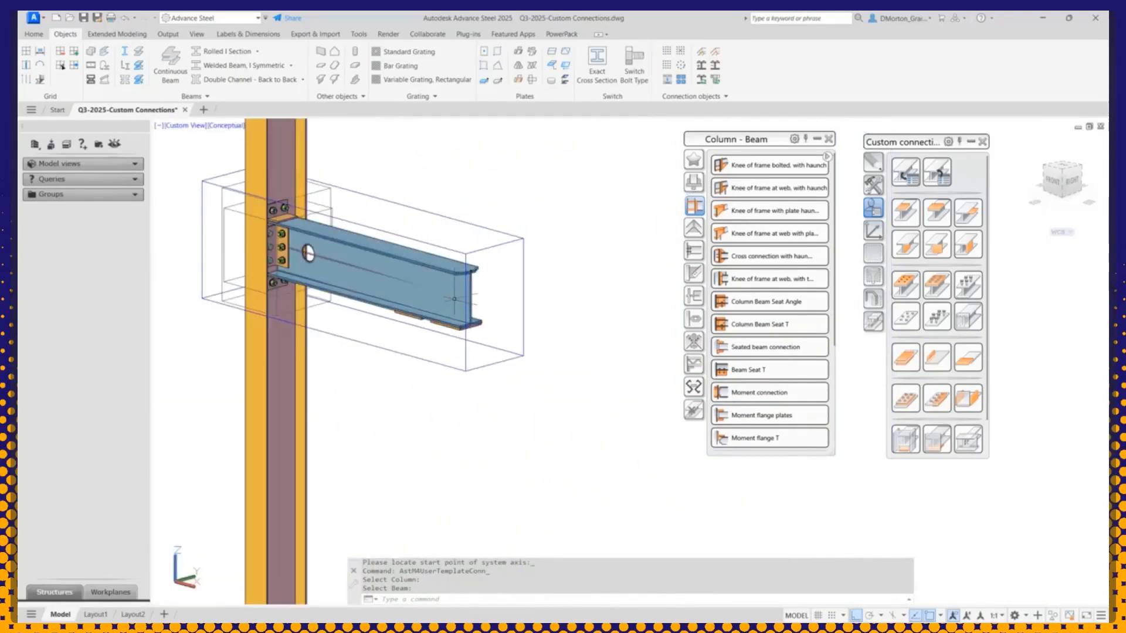
Step: Change the connected beam's section to AISC 15.0 W W14X26, check the flange plates at its free end, and close its properties
{"action": "double_click", "coordinate": [453, 313]}
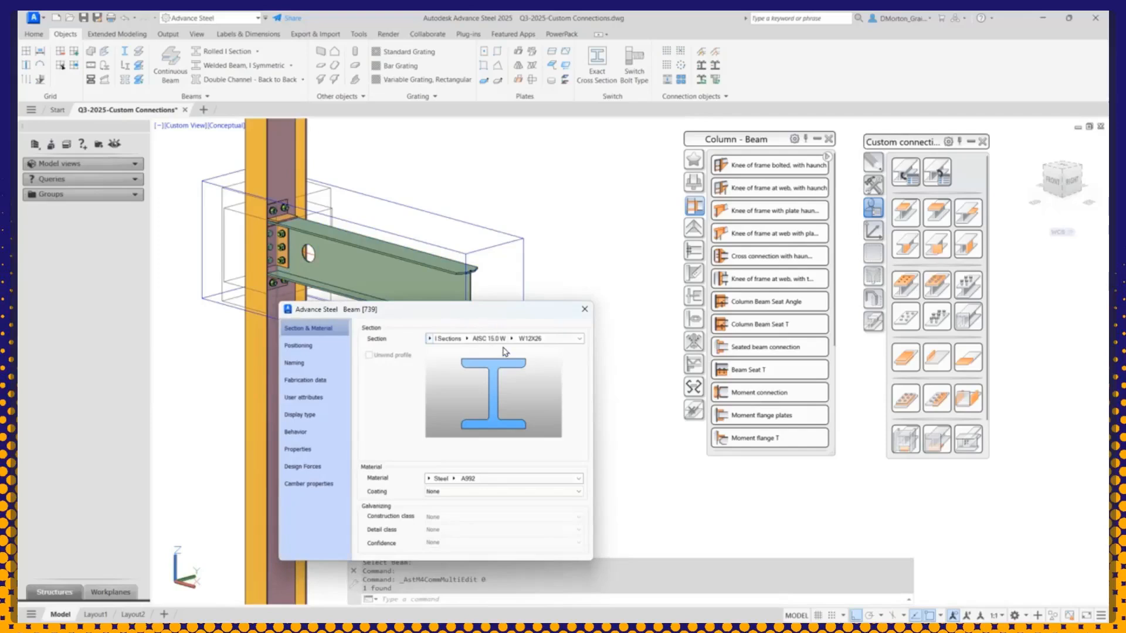
{"action": "left_click", "coordinate": [511, 341]}
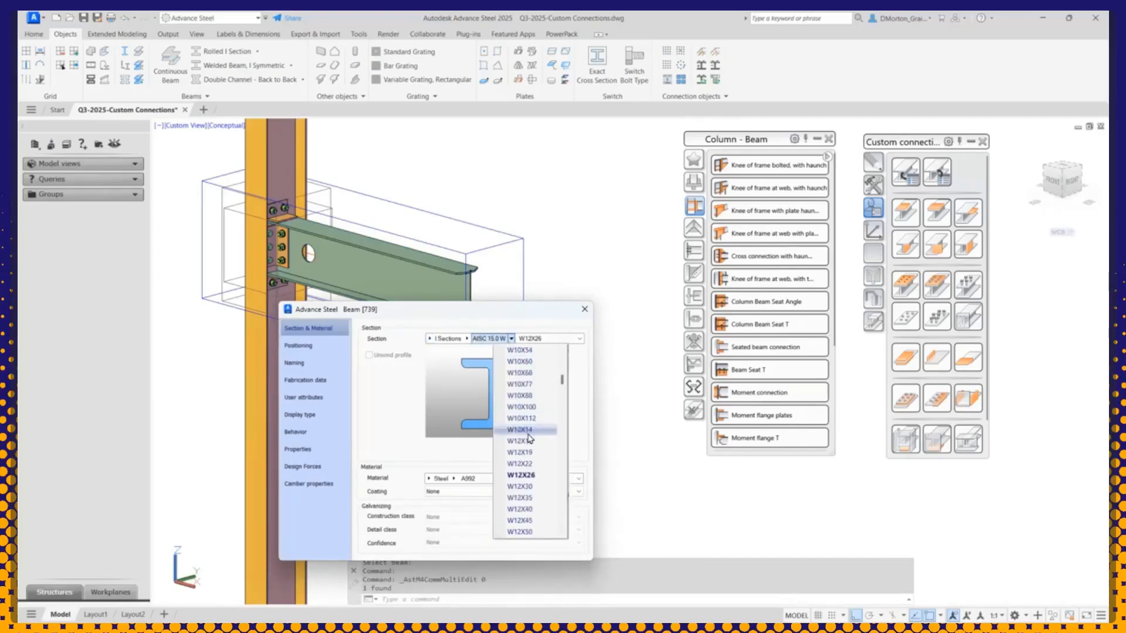
{"action": "scroll", "coordinate": [531, 455], "scroll_direction": "down", "scroll_amount": 8}
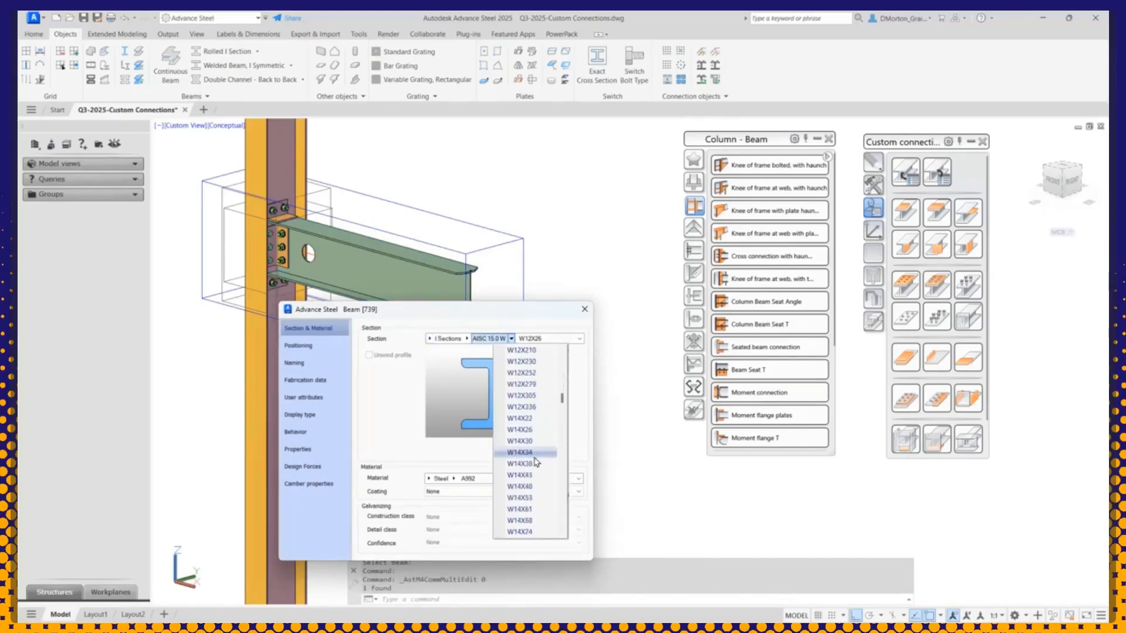
{"action": "left_click", "coordinate": [520, 430]}
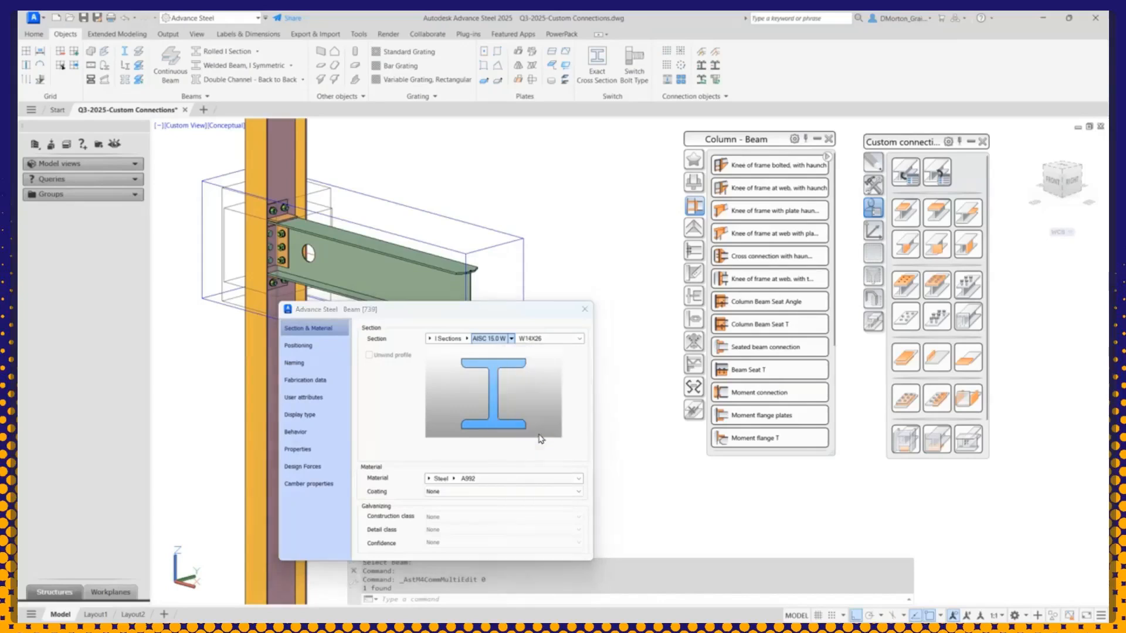
{"action": "left_click_drag", "start_coordinate": [420, 310], "coordinate": [757, 355]}
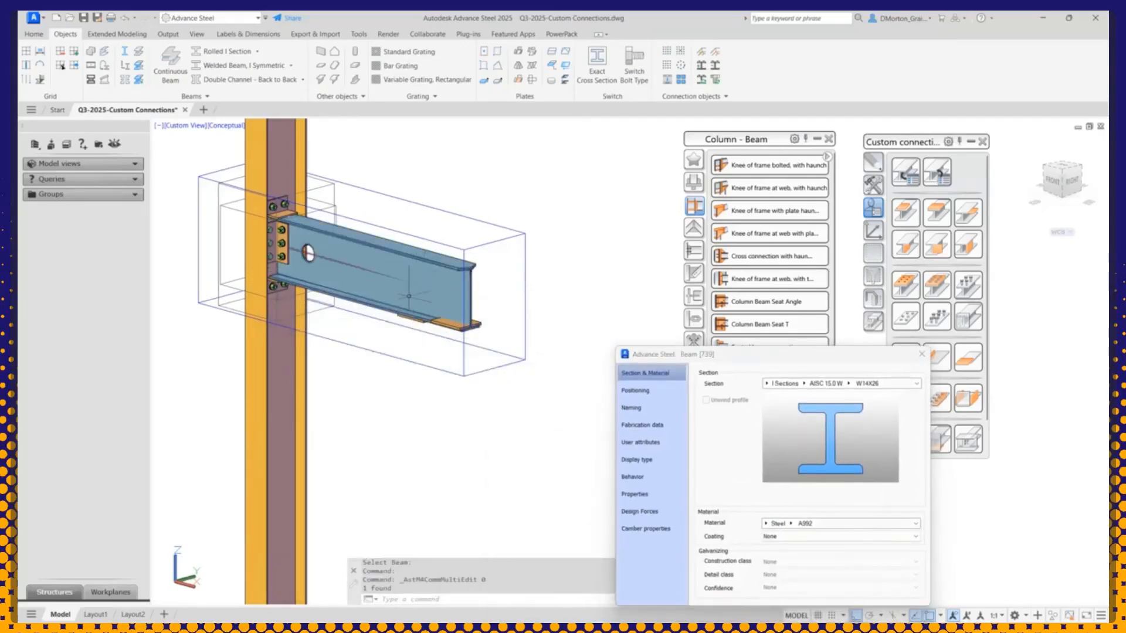
{"action": "scroll", "coordinate": [406, 307], "scroll_direction": "up", "scroll_amount": 10}
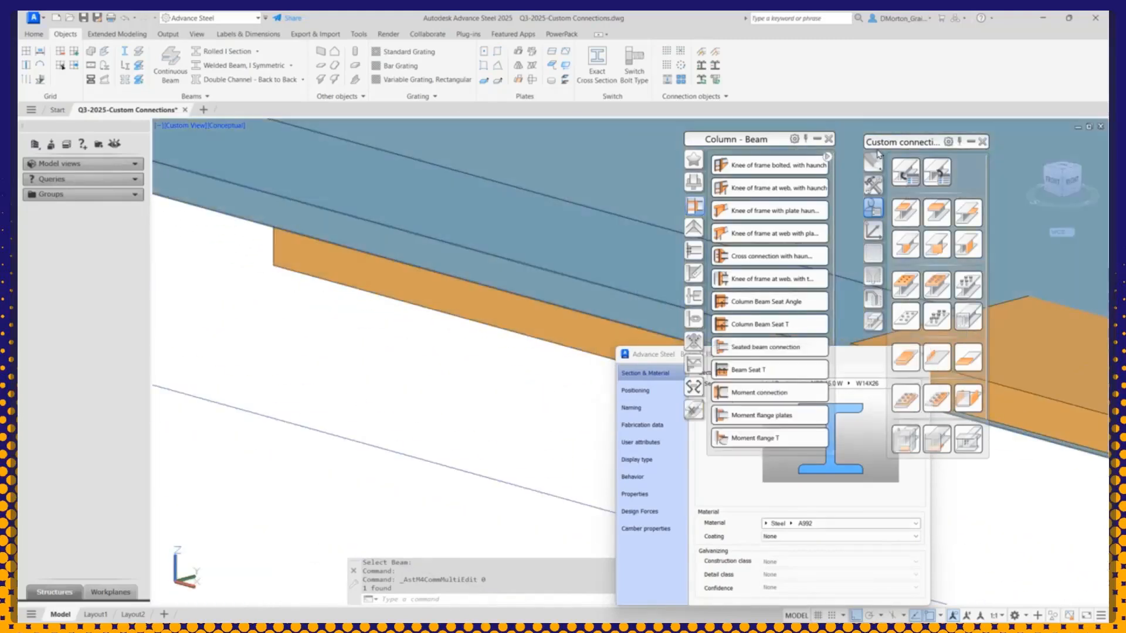
{"action": "scroll", "coordinate": [320, 309], "scroll_direction": "down", "scroll_amount": 10}
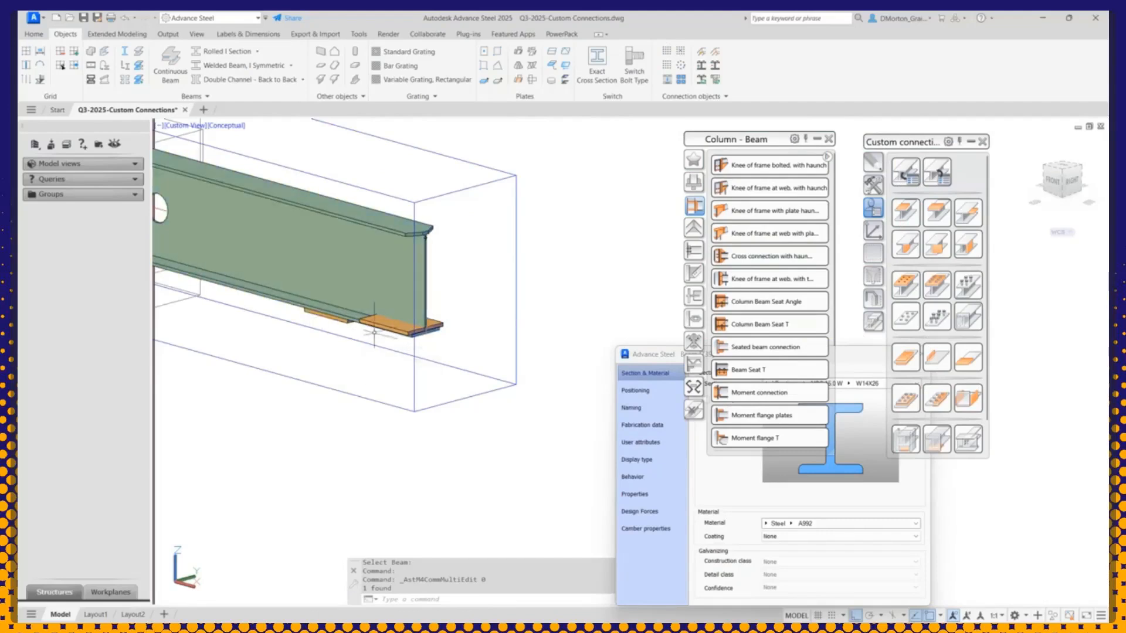
{"action": "scroll", "coordinate": [352, 312], "scroll_direction": "up", "scroll_amount": 5}
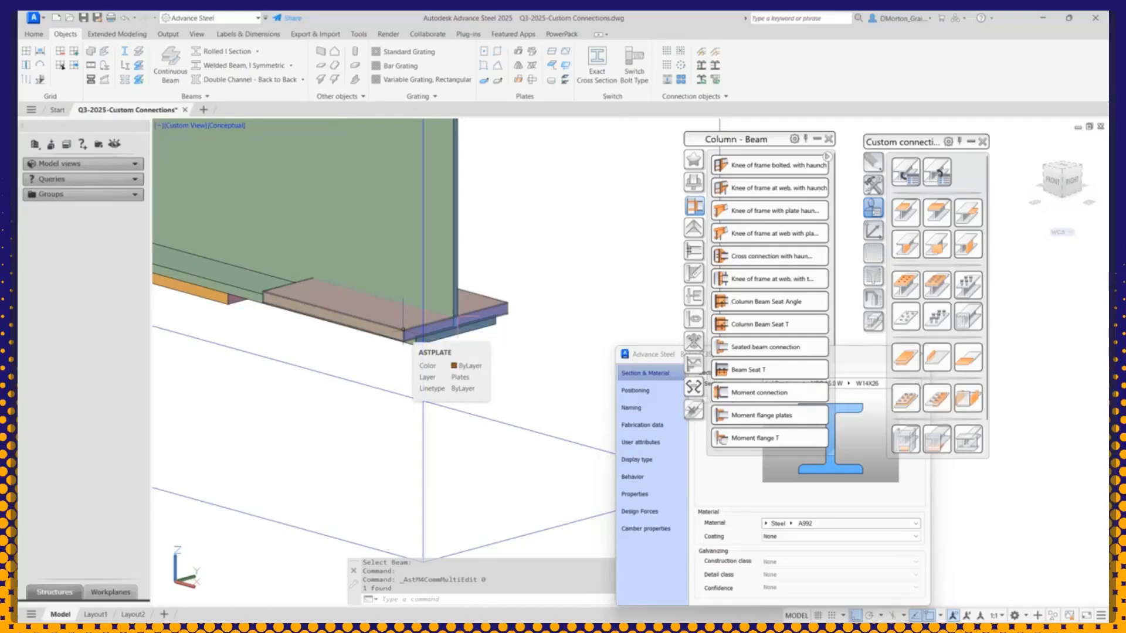
{"action": "scroll", "coordinate": [403, 330], "scroll_direction": "down", "scroll_amount": 5}
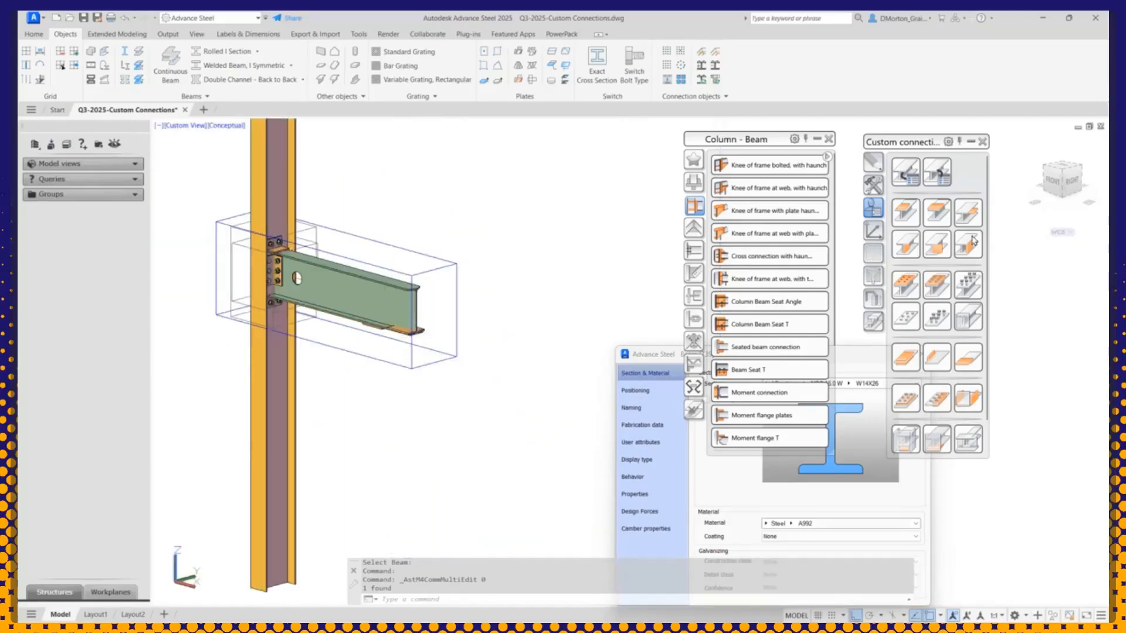
{"action": "left_click_drag", "start_coordinate": [661, 355], "coordinate": [362, 239]}
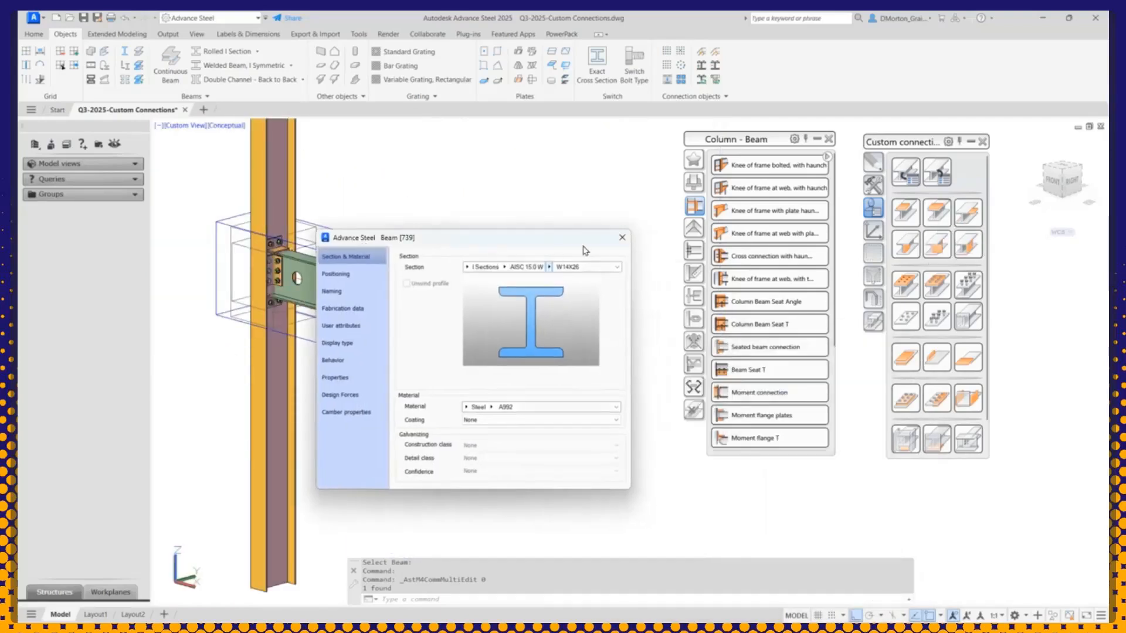
{"action": "left_click", "coordinate": [623, 239]}
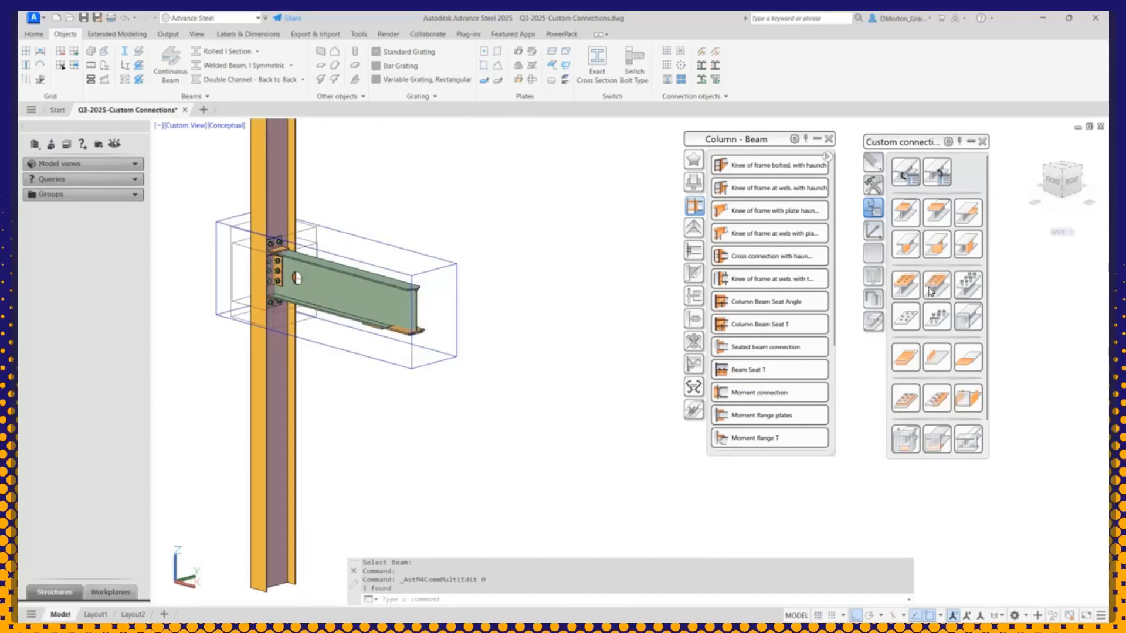
Step: Examine the plates at the beam's free end, the railing's post connections, and the clip angles and bolts at the column
{"action": "scroll", "coordinate": [951, 331], "scroll_direction": "down", "scroll_amount": 1}
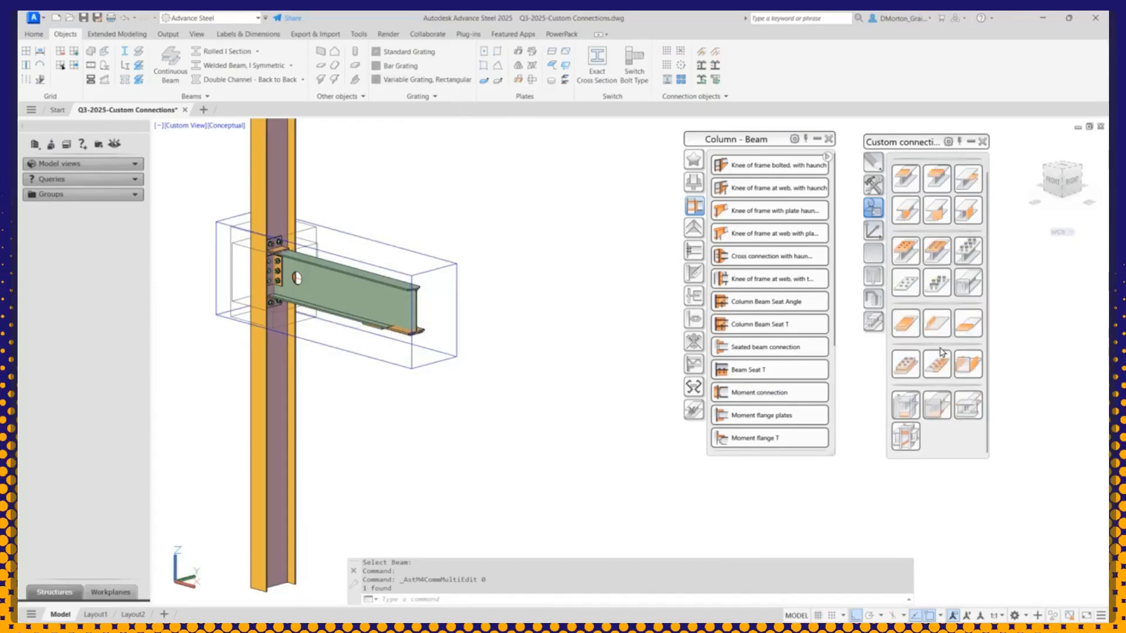
{"action": "scroll", "coordinate": [424, 338], "scroll_direction": "up", "scroll_amount": 6}
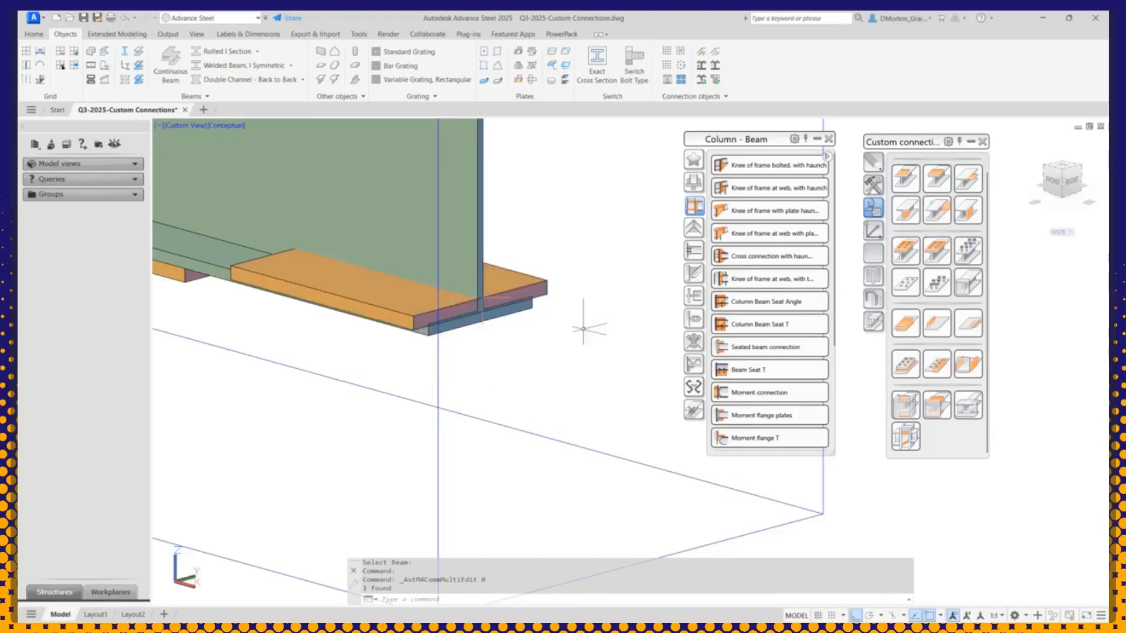
{"action": "scroll", "coordinate": [527, 326], "scroll_direction": "down", "scroll_amount": 3}
{"action": "scroll", "coordinate": [403, 319], "scroll_direction": "up", "scroll_amount": 4}
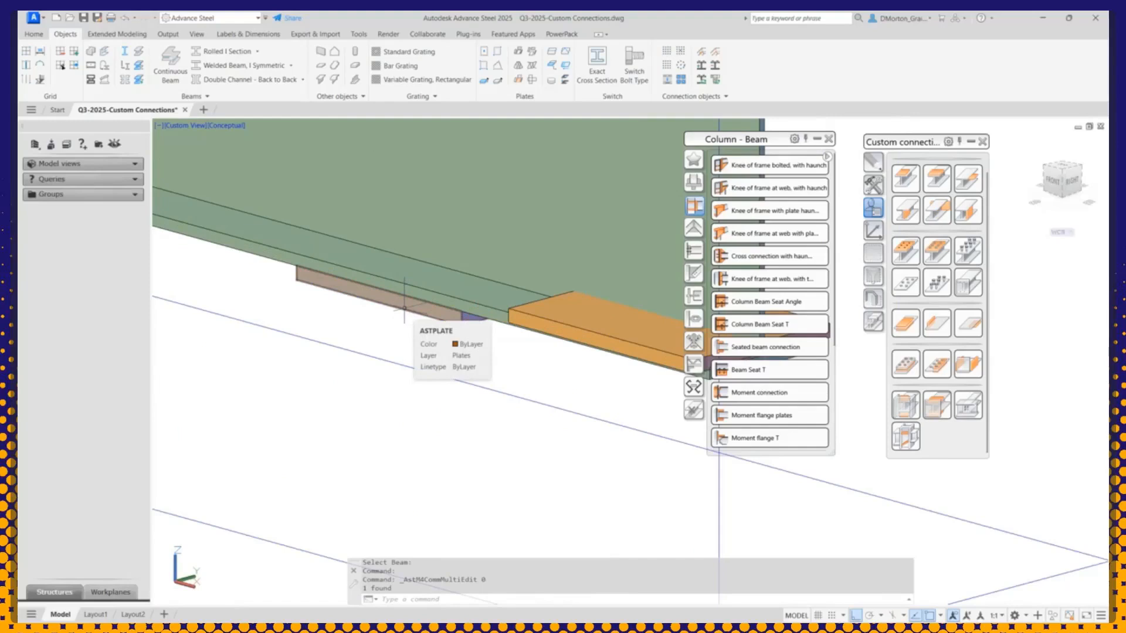
{"action": "scroll", "coordinate": [404, 307], "scroll_direction": "down", "scroll_amount": 8}
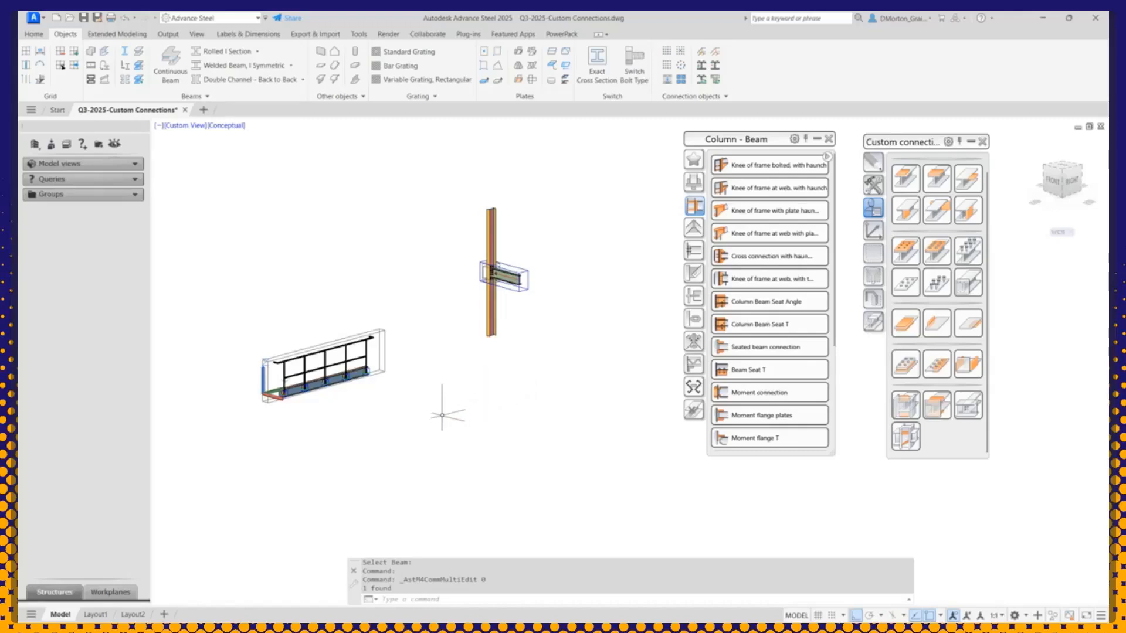
{"action": "scroll", "coordinate": [313, 384], "scroll_direction": "up", "scroll_amount": 5}
{"action": "scroll", "coordinate": [313, 384], "scroll_direction": "up", "scroll_amount": 3}
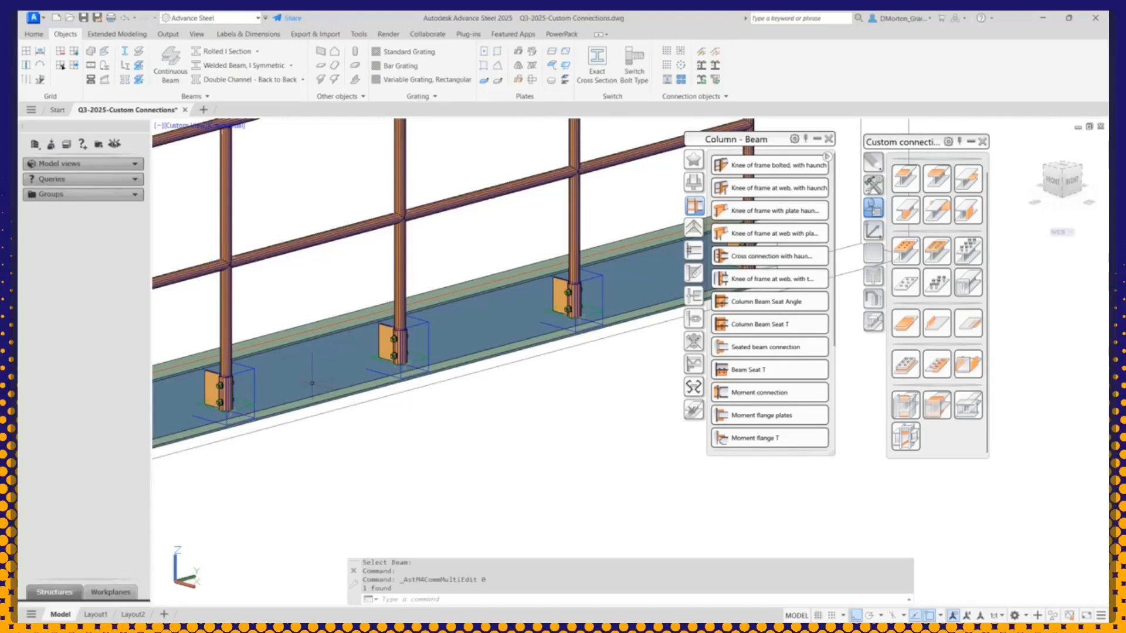
{"action": "scroll", "coordinate": [327, 402], "scroll_direction": "down", "scroll_amount": 8}
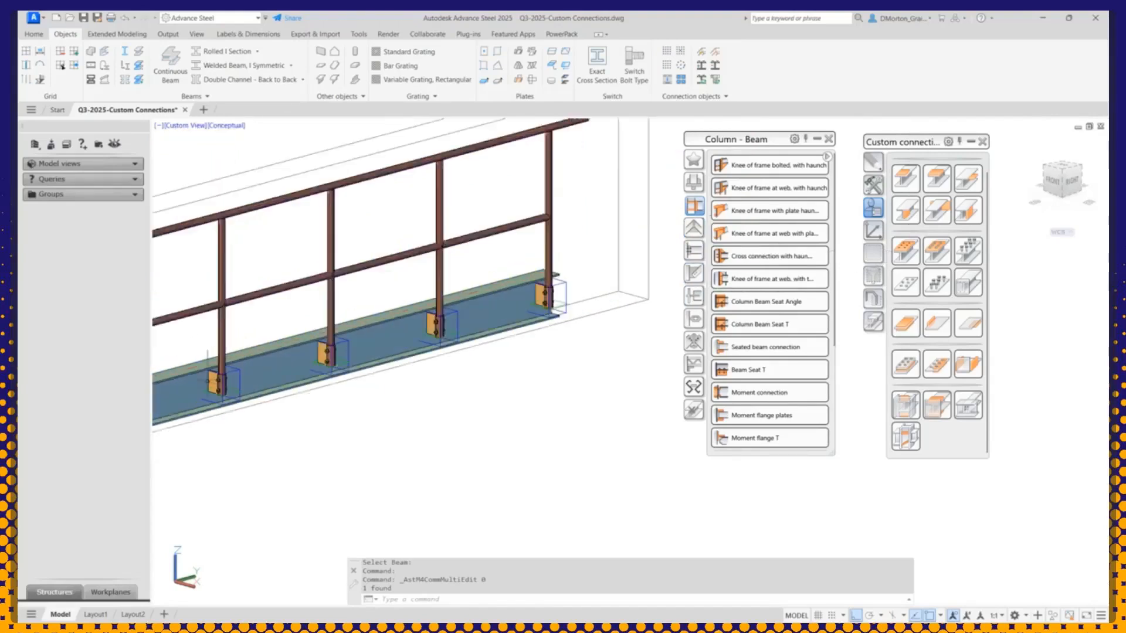
{"action": "scroll", "coordinate": [278, 446], "scroll_direction": "down", "scroll_amount": 3}
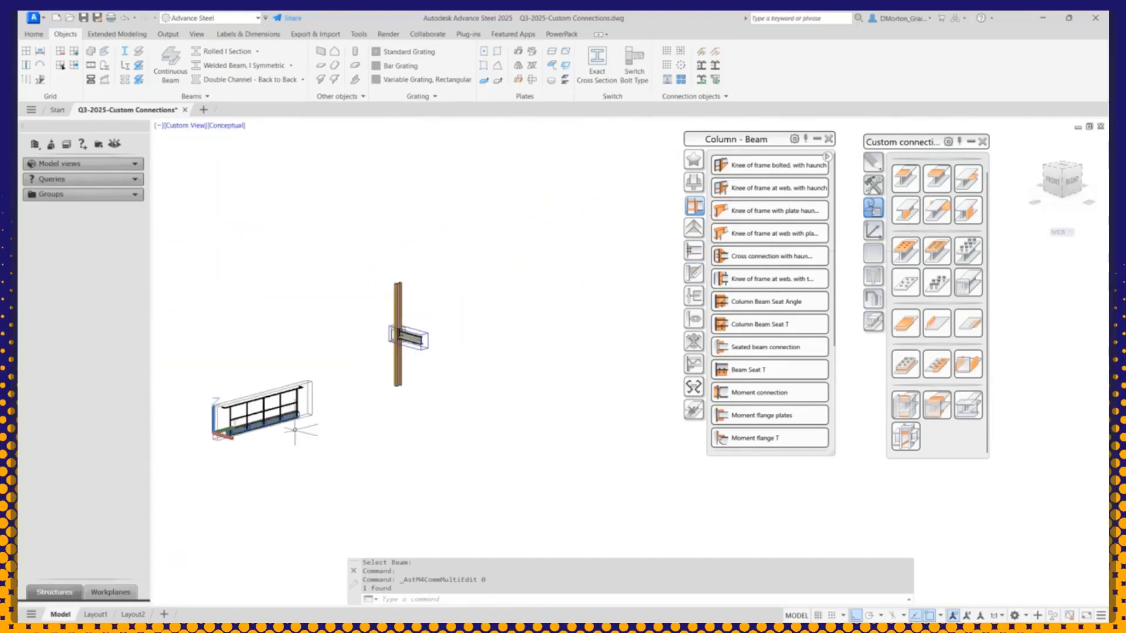
{"action": "scroll", "coordinate": [407, 340], "scroll_direction": "up", "scroll_amount": 5}
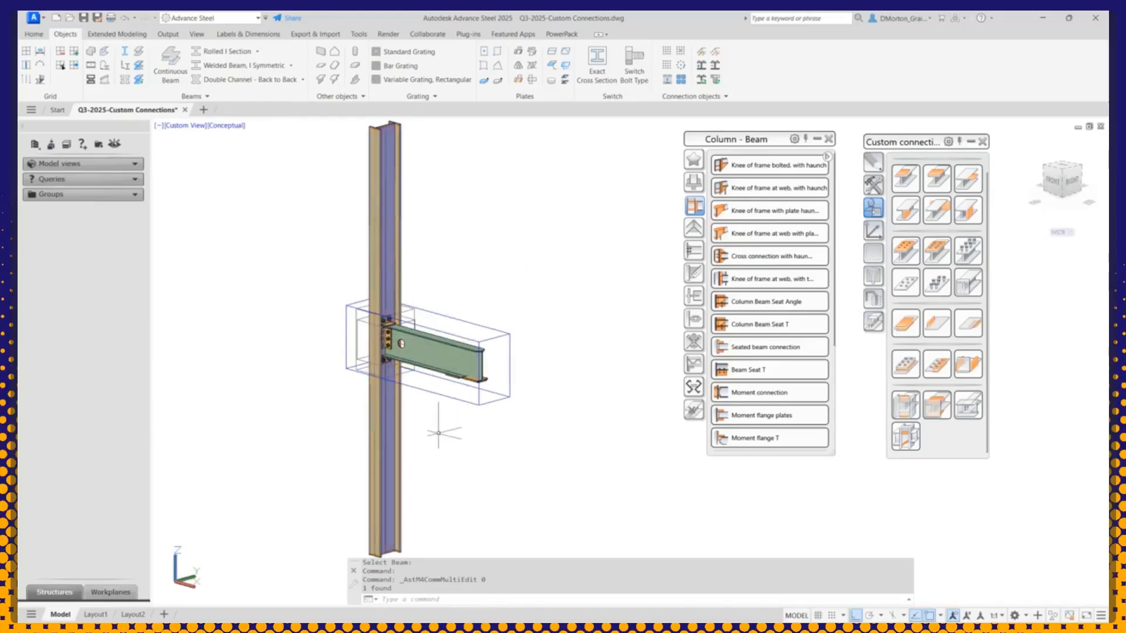
{"action": "scroll", "coordinate": [410, 331], "scroll_direction": "up", "scroll_amount": 6}
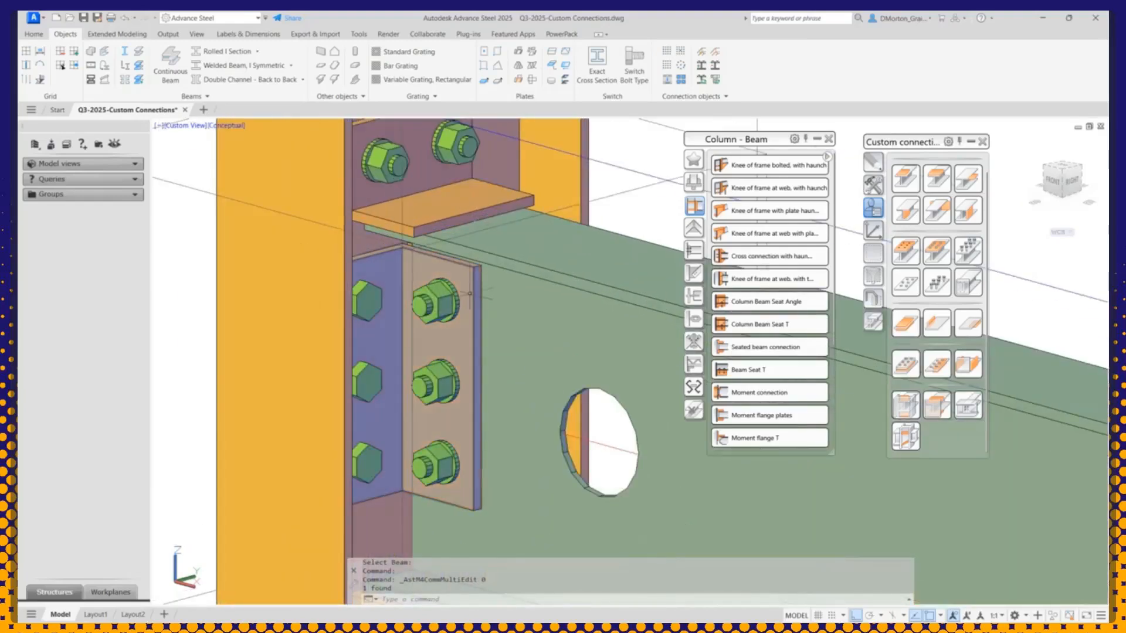
Step: Set the clip angle joint's vertical bolts to 2 lines in Group 1
{"action": "left_click", "coordinate": [470, 292]}
{"action": "right_click", "coordinate": [470, 292]}
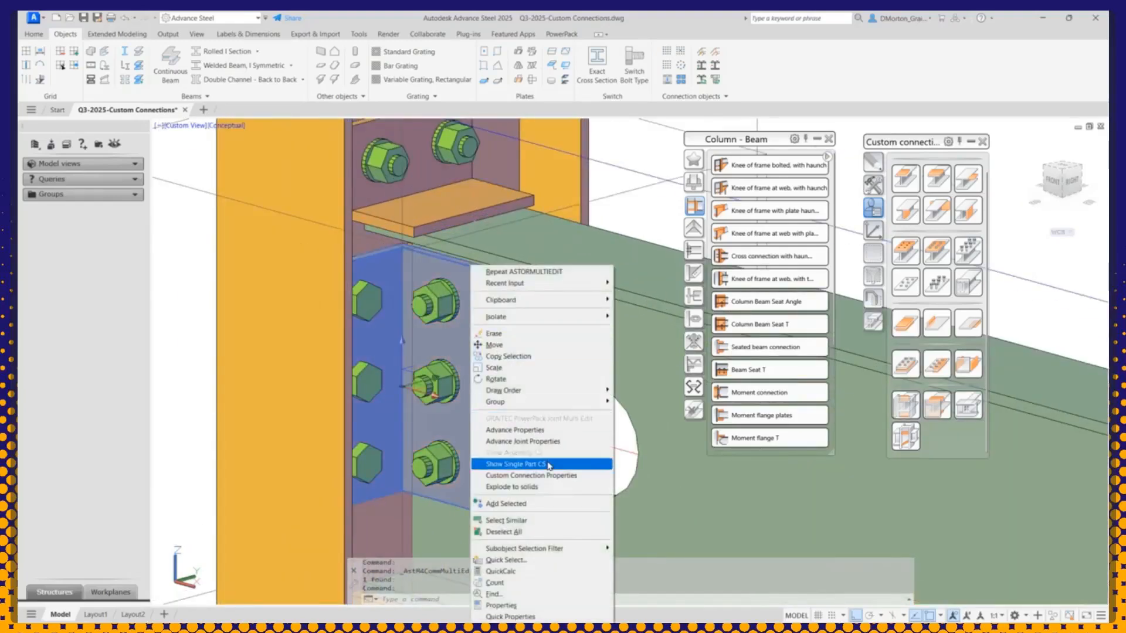
{"action": "left_click", "coordinate": [552, 441]}
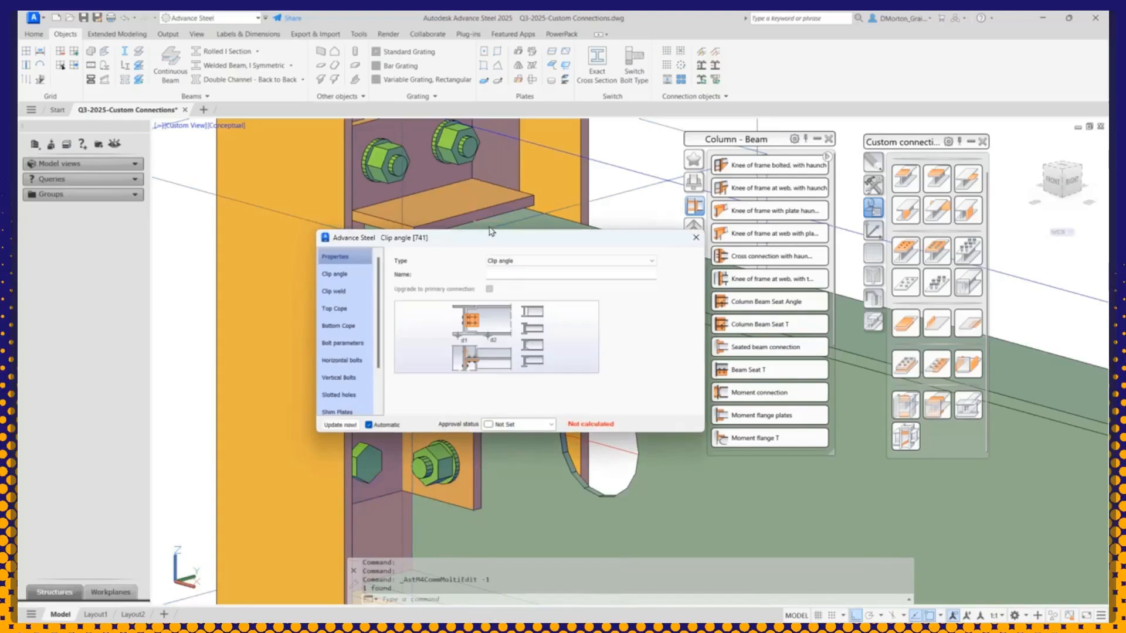
{"action": "left_click_drag", "start_coordinate": [565, 254], "coordinate": [699, 289]}
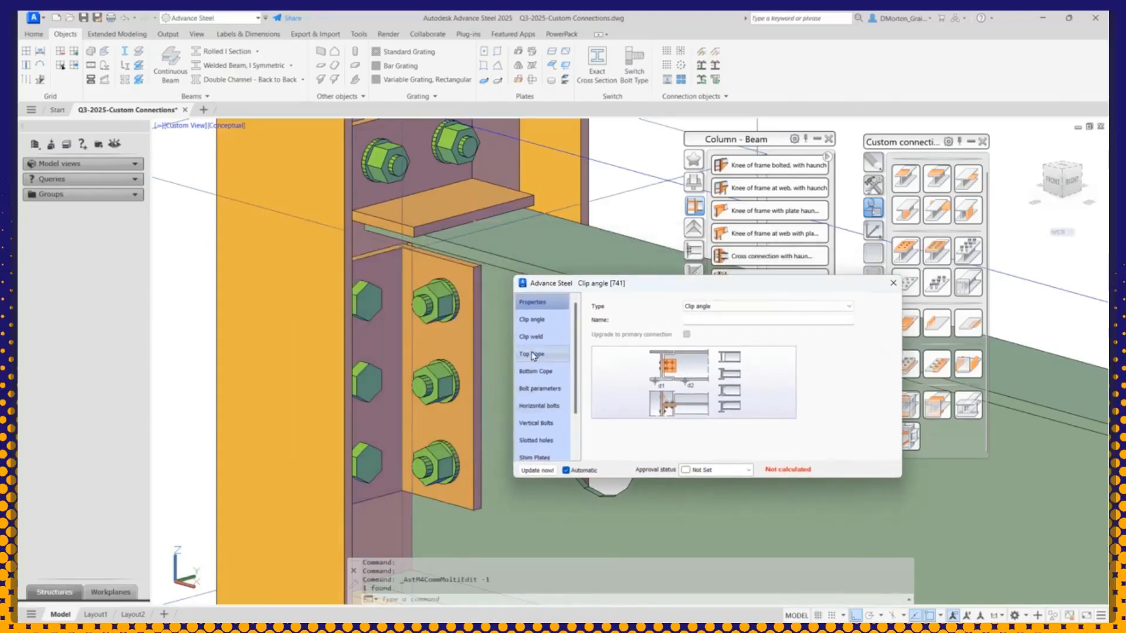
{"action": "left_click", "coordinate": [545, 390]}
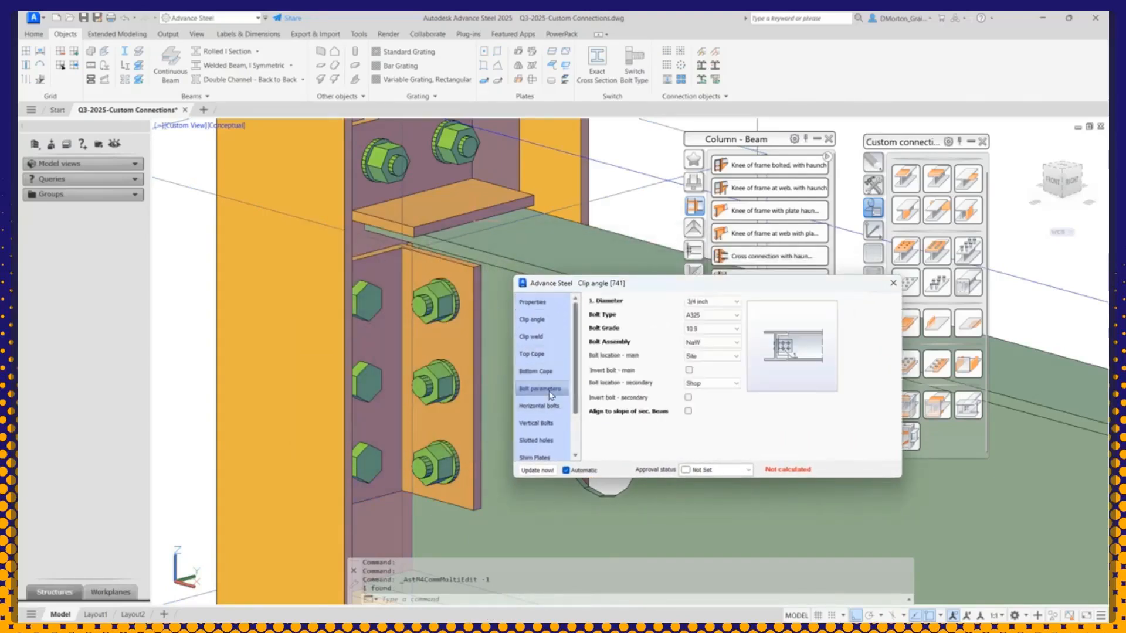
{"action": "left_click", "coordinate": [546, 421]}
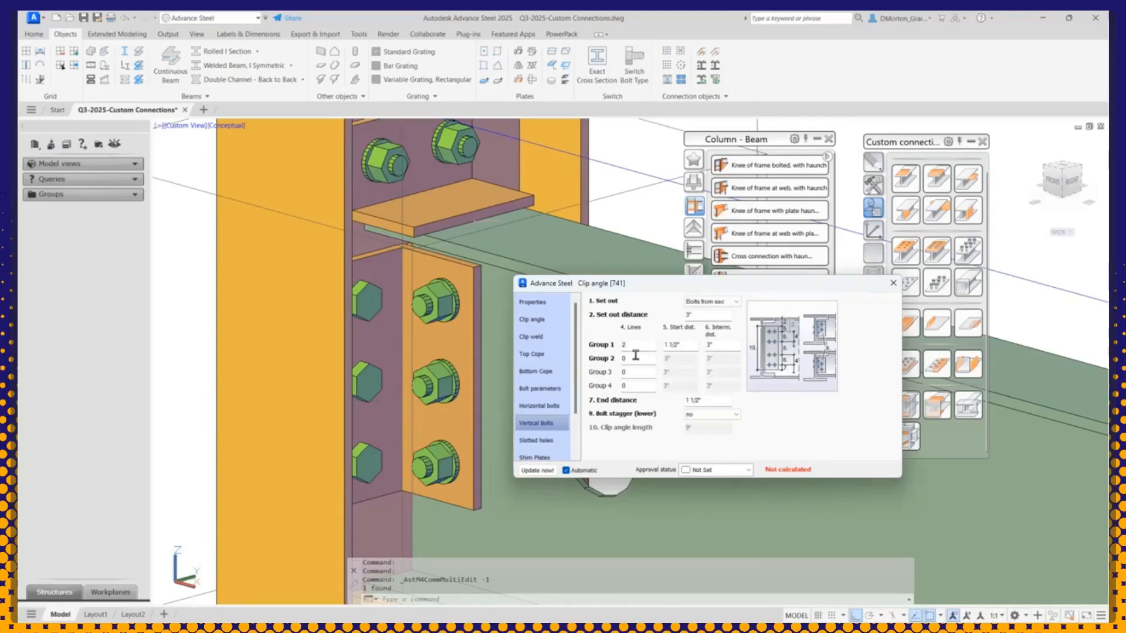
{"action": "left_click", "coordinate": [635, 355]}
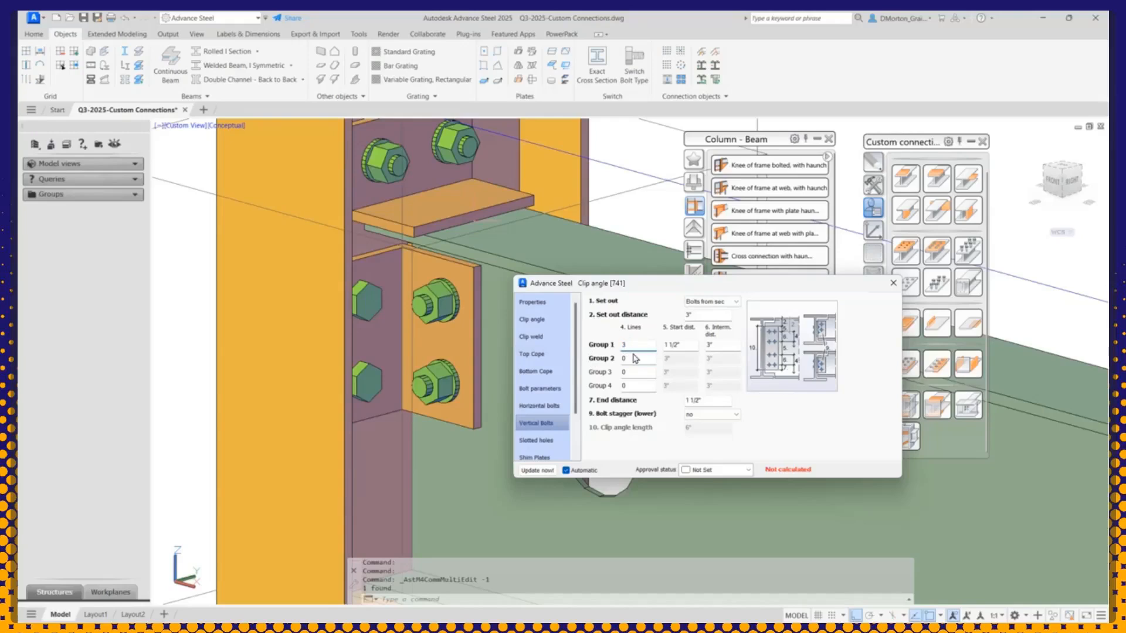
Step: Restore the Group 1 vertical bolts to 3 lines and close the clip angle joint properties
{"action": "scroll", "coordinate": [241, 345], "scroll_direction": "down", "scroll_amount": 5}
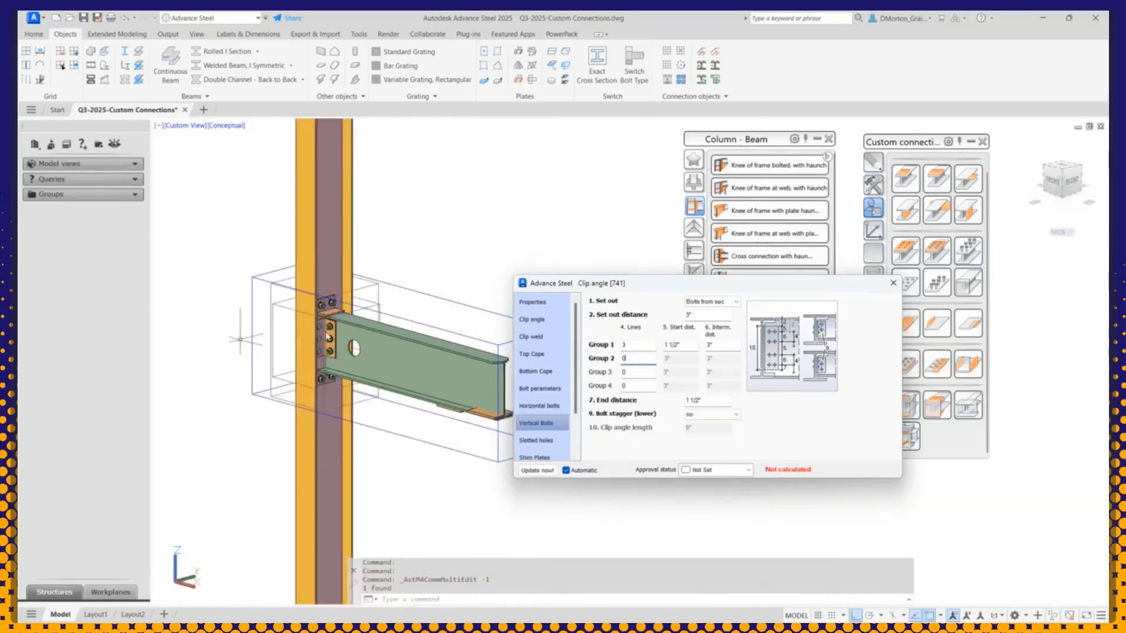
{"action": "left_click_drag", "start_coordinate": [712, 288], "coordinate": [400, 310]}
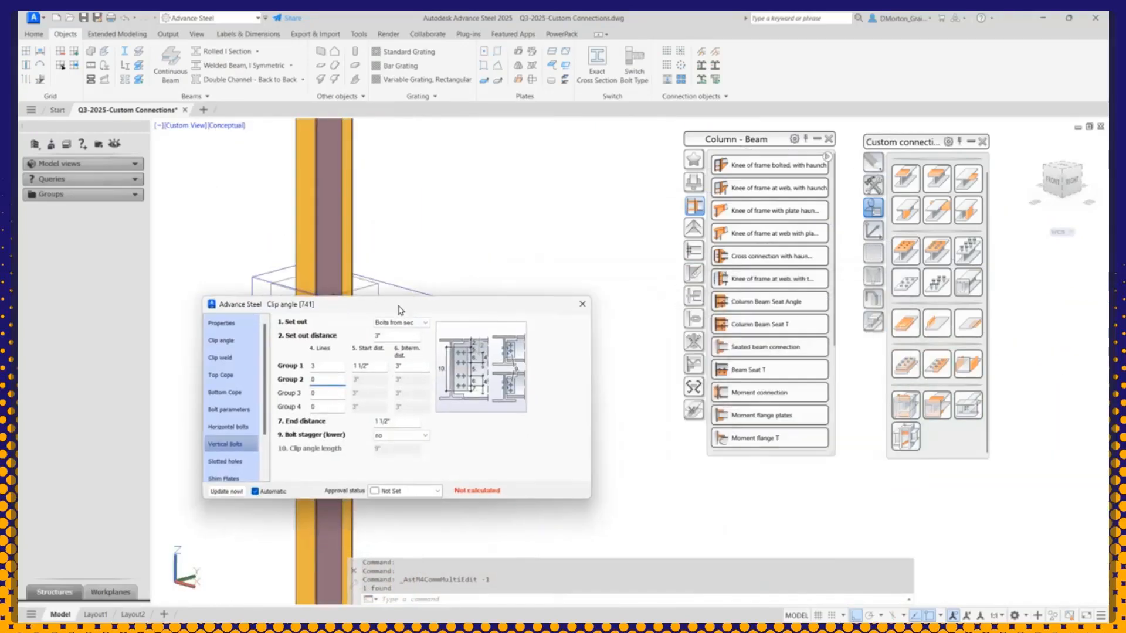
{"action": "left_click", "coordinate": [584, 306]}
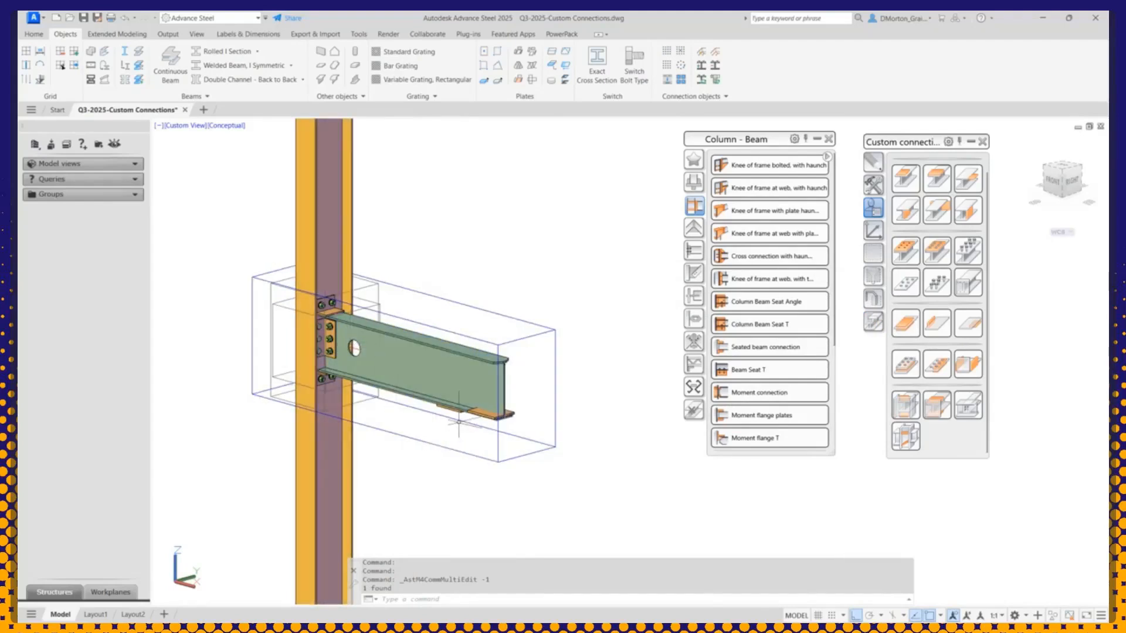
Step: Try switching the side of the flange plate set back from the beam's free end, restore it to Other side, and close its joint properties
{"action": "scroll", "coordinate": [463, 415], "scroll_direction": "up", "scroll_amount": 5}
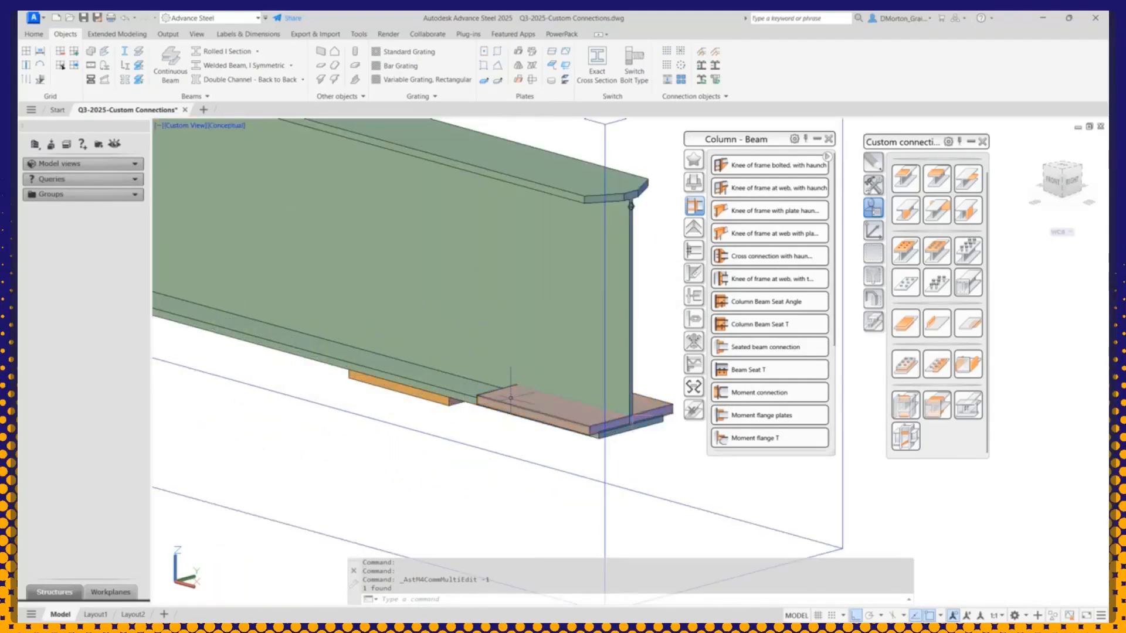
{"action": "left_click", "coordinate": [511, 399]}
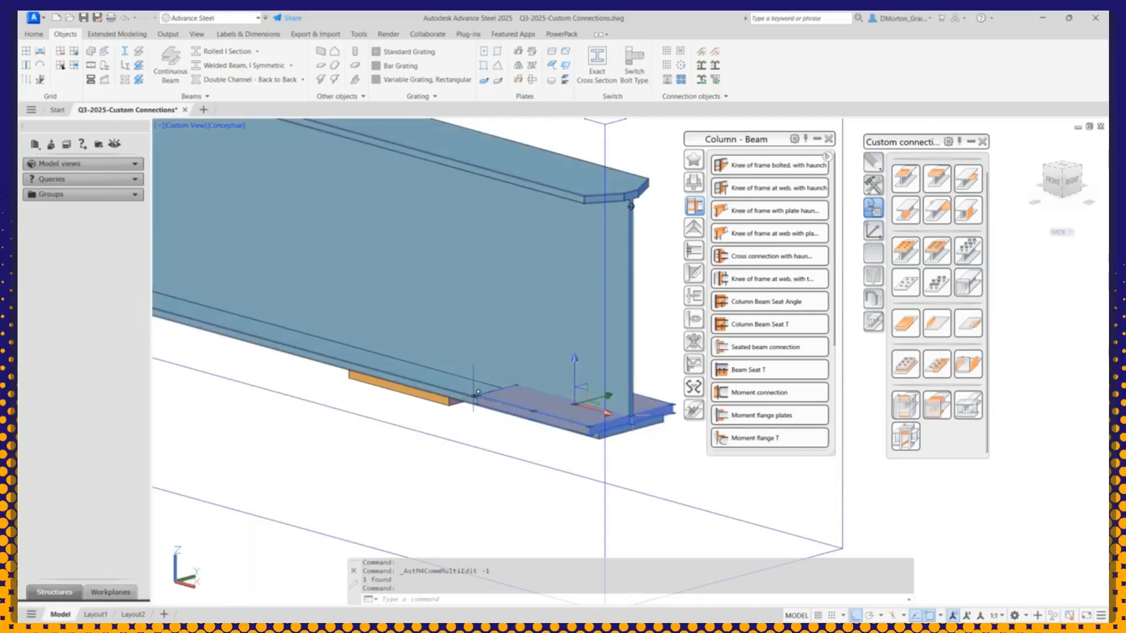
{"action": "key", "text": "Escape"}
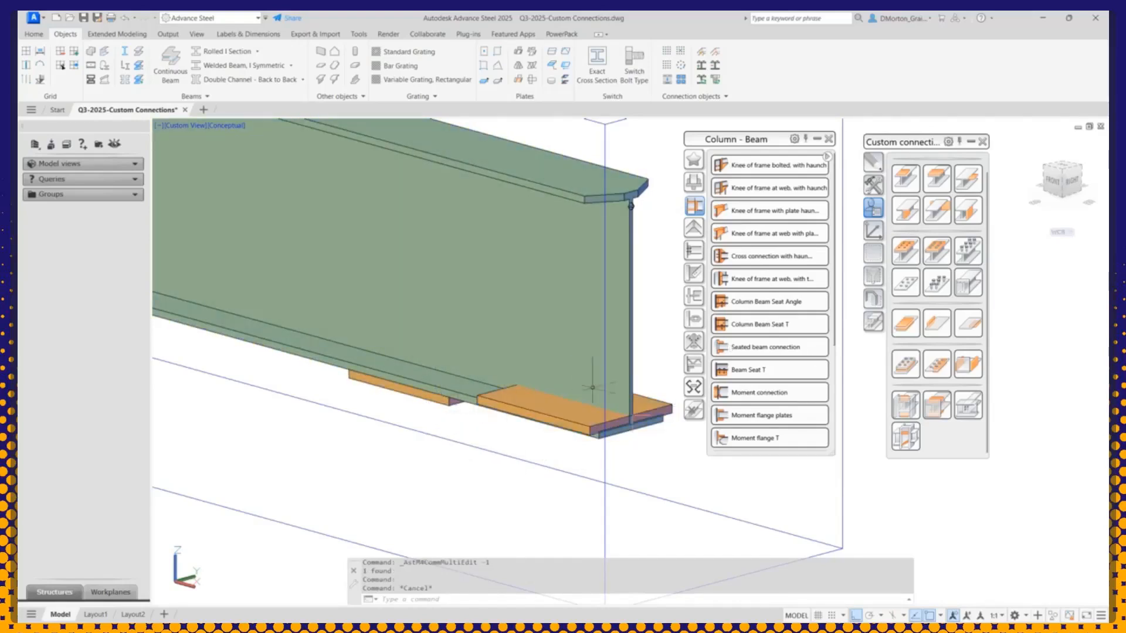
{"action": "left_click", "coordinate": [389, 393]}
{"action": "right_click", "coordinate": [390, 393]}
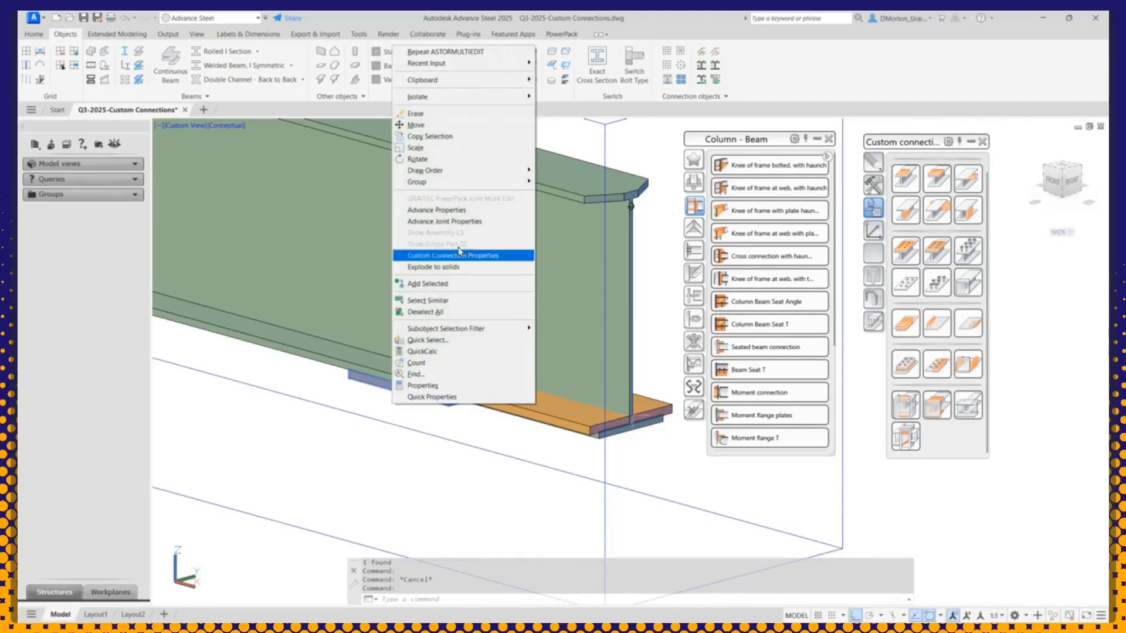
{"action": "left_click", "coordinate": [467, 223]}
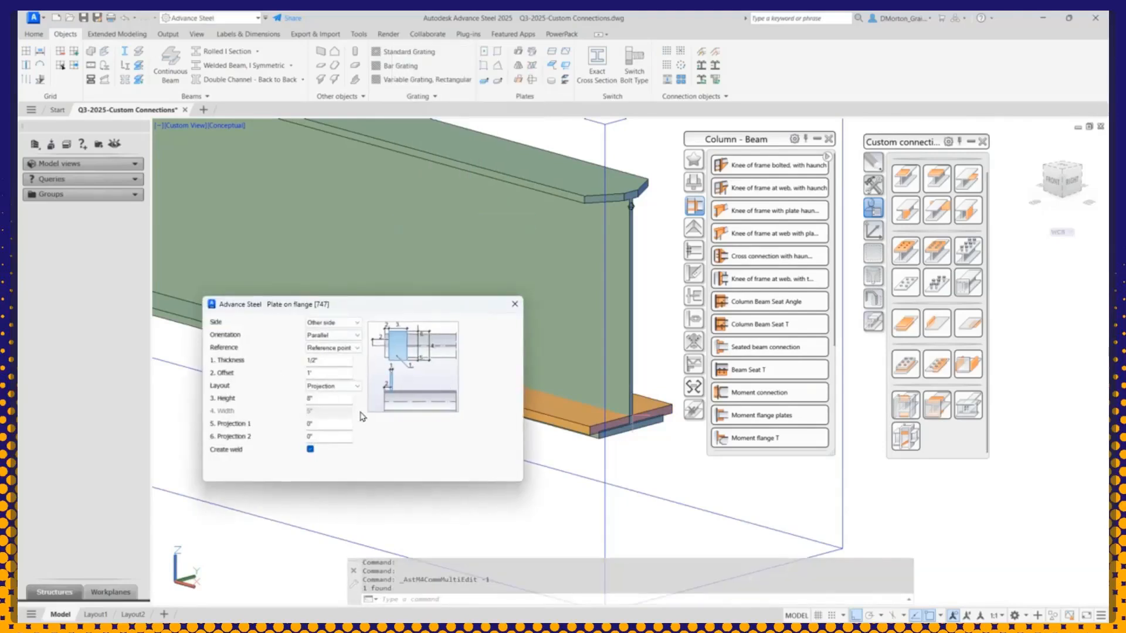
{"action": "left_click_drag", "start_coordinate": [354, 302], "coordinate": [606, 390]}
{"action": "scroll", "coordinate": [571, 414], "scroll_direction": "down", "scroll_amount": 1}
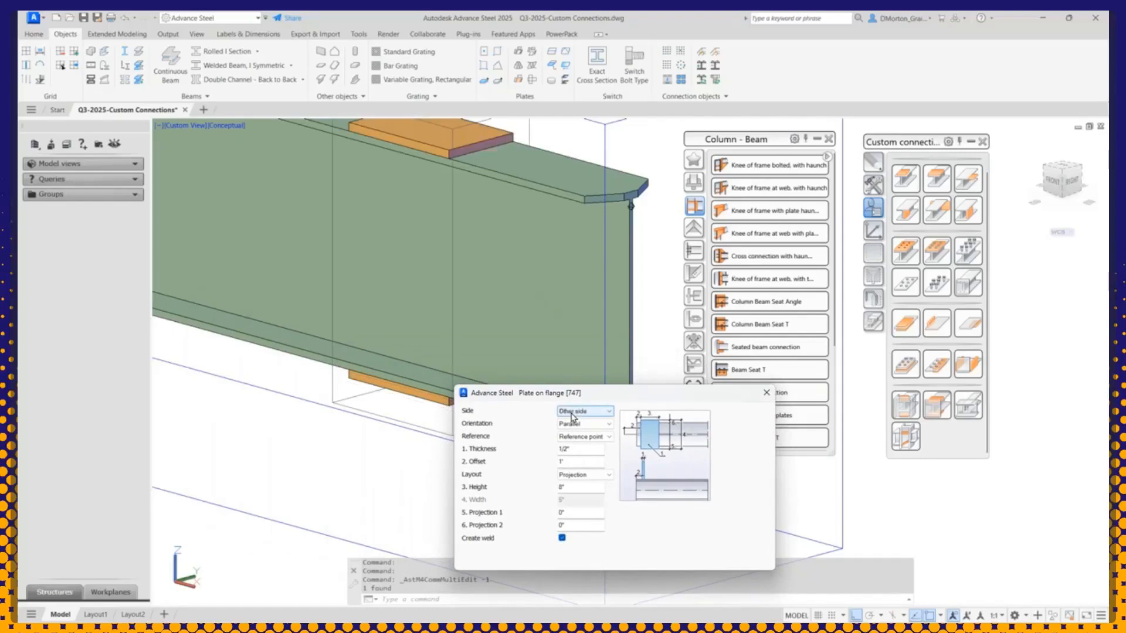
{"action": "scroll", "coordinate": [572, 414], "scroll_direction": "down", "scroll_amount": 3}
{"action": "scroll", "coordinate": [590, 412], "scroll_direction": "up", "scroll_amount": 1}
{"action": "left_click_drag", "start_coordinate": [666, 387], "coordinate": [521, 367]}
{"action": "left_click", "coordinate": [621, 372]}
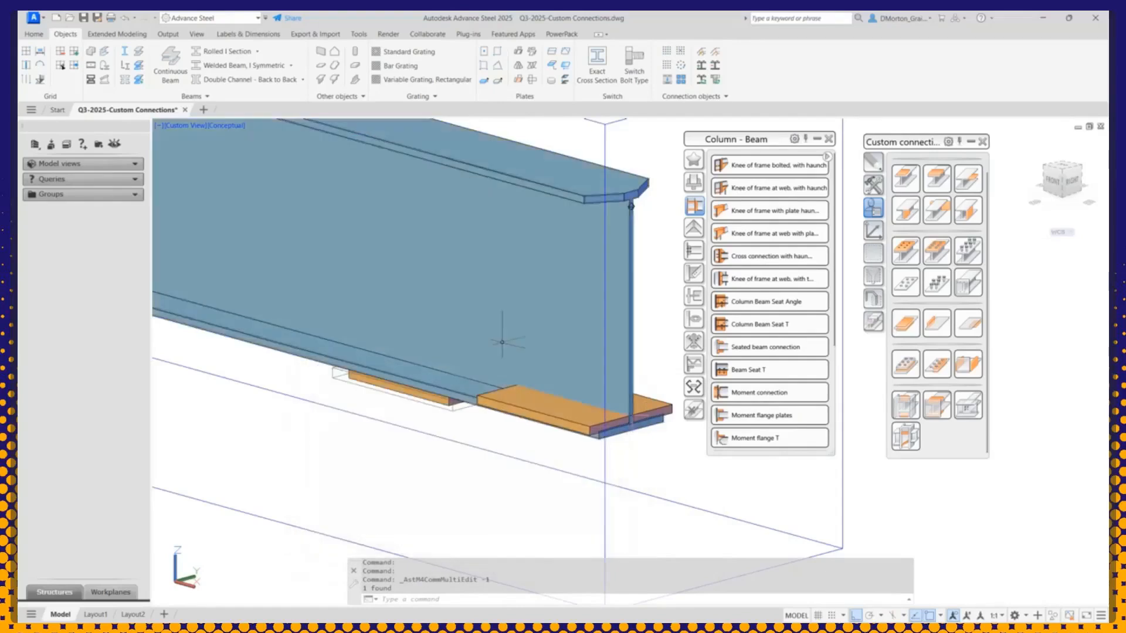
Step: Close the Column - Beam connection palette and bring the whole railing and column-beam assembly into view
{"action": "scroll", "coordinate": [502, 342], "scroll_direction": "down", "scroll_amount": 6}
{"action": "middle_click_drag", "start_coordinate": [390, 457], "coordinate": [473, 397]}
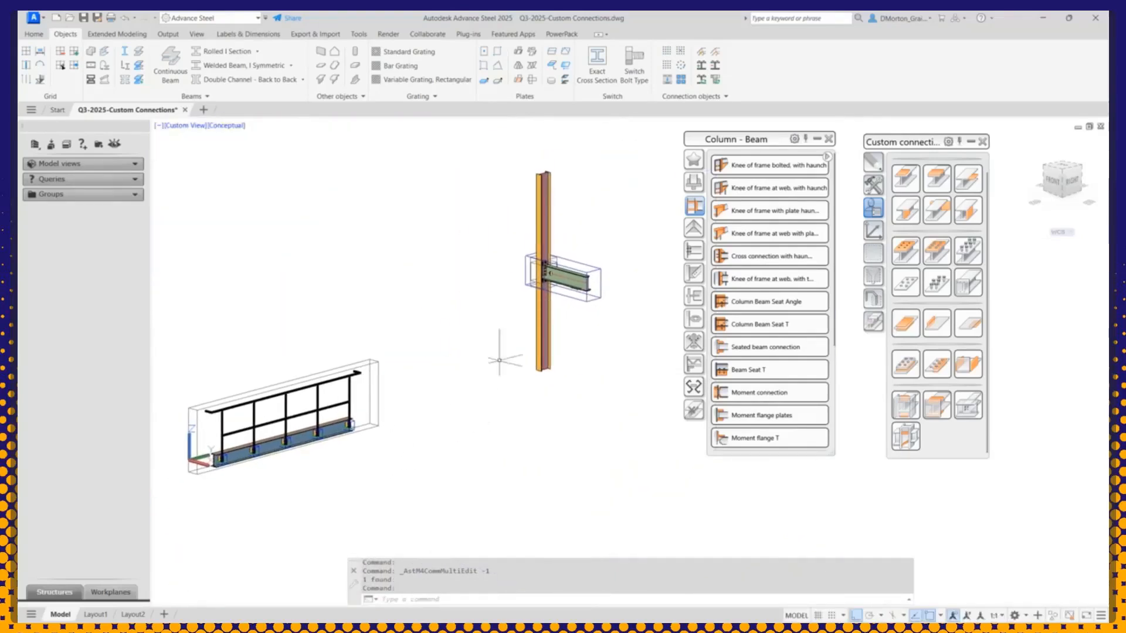
{"action": "left_click", "coordinate": [827, 139]}
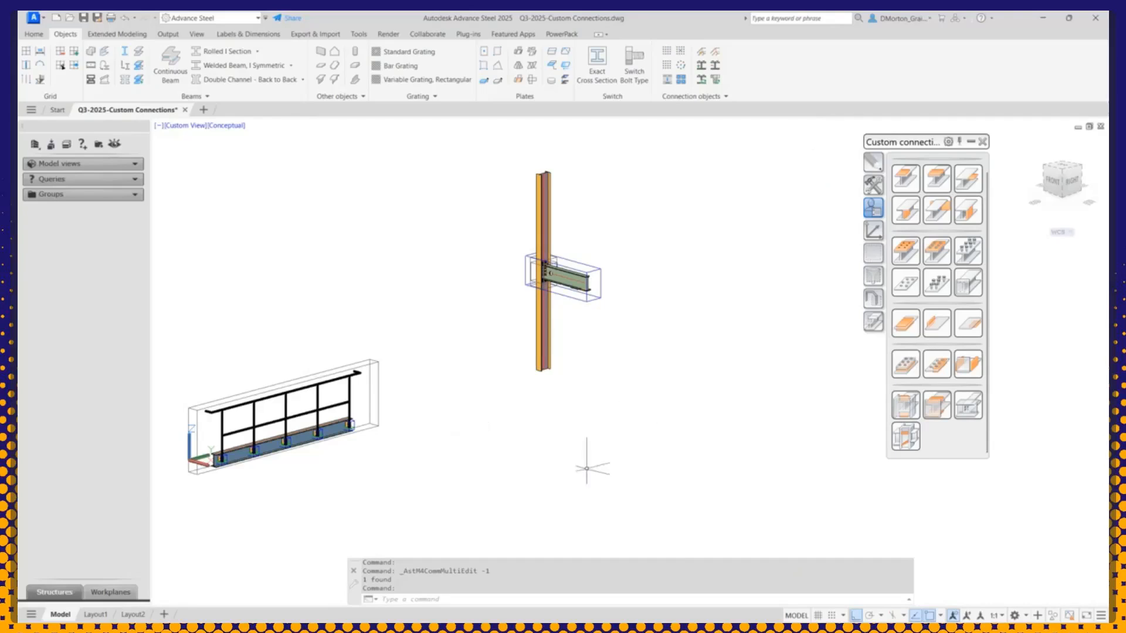
{"action": "middle_click_drag", "start_coordinate": [515, 446], "coordinate": [575, 468]}
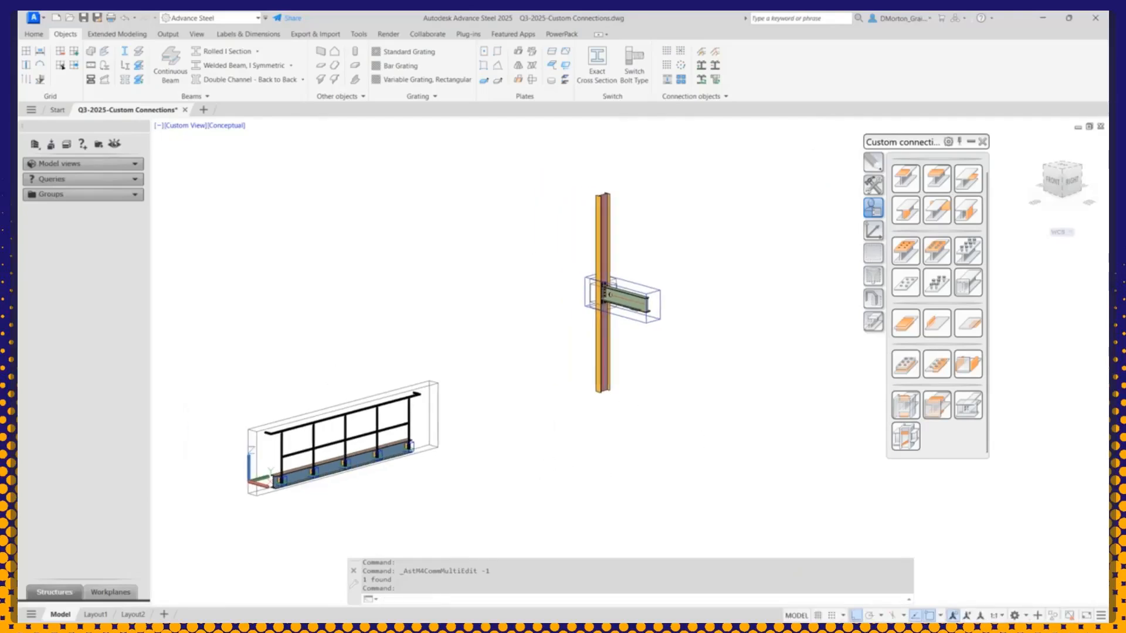